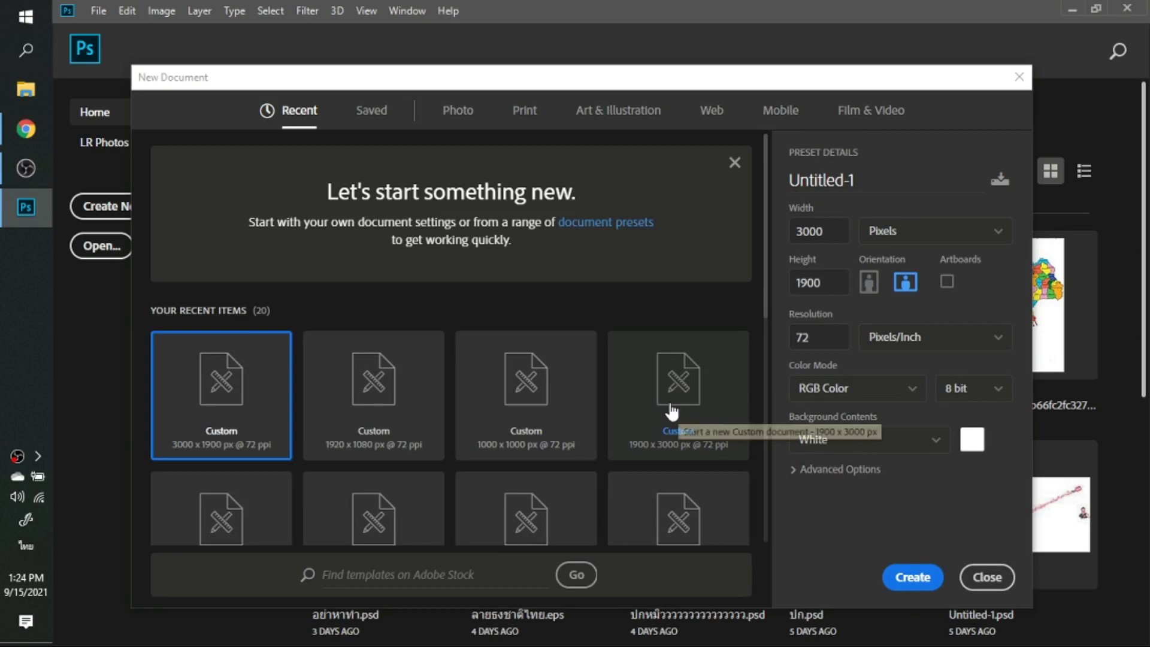
Create the new blank 3000x1900 document Untitled-1.
key("Return")
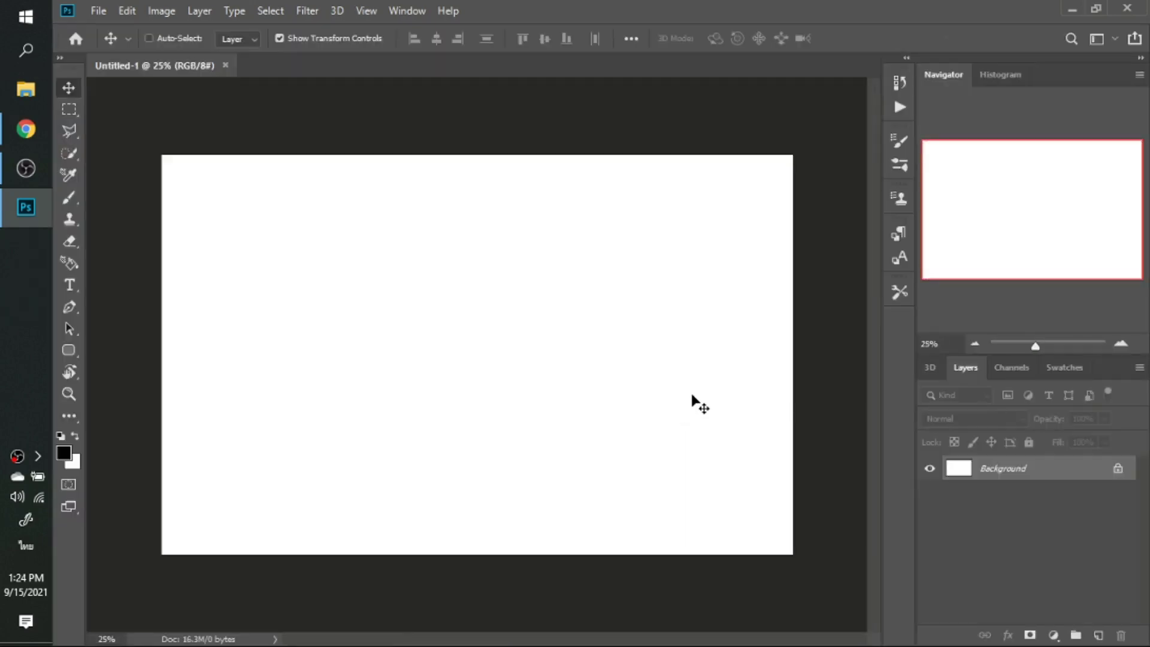
Unlock the Background layer and type the Thai word เฉียบ on the canvas.
left_click(1118, 469)
key("t")
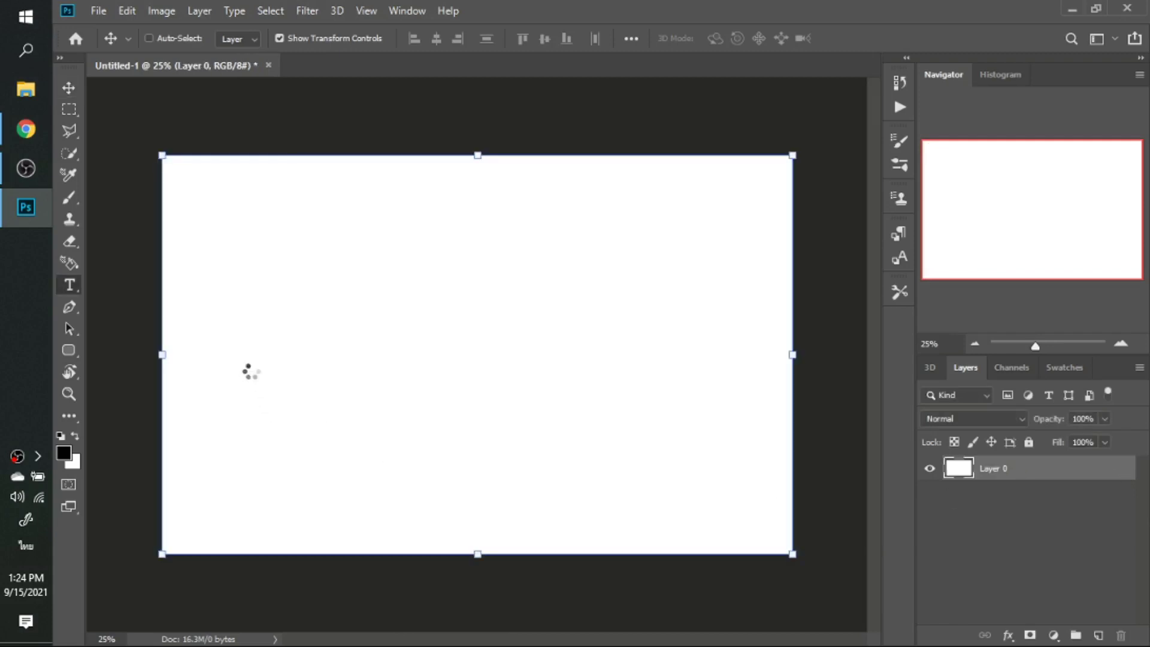
left_click(251, 368)
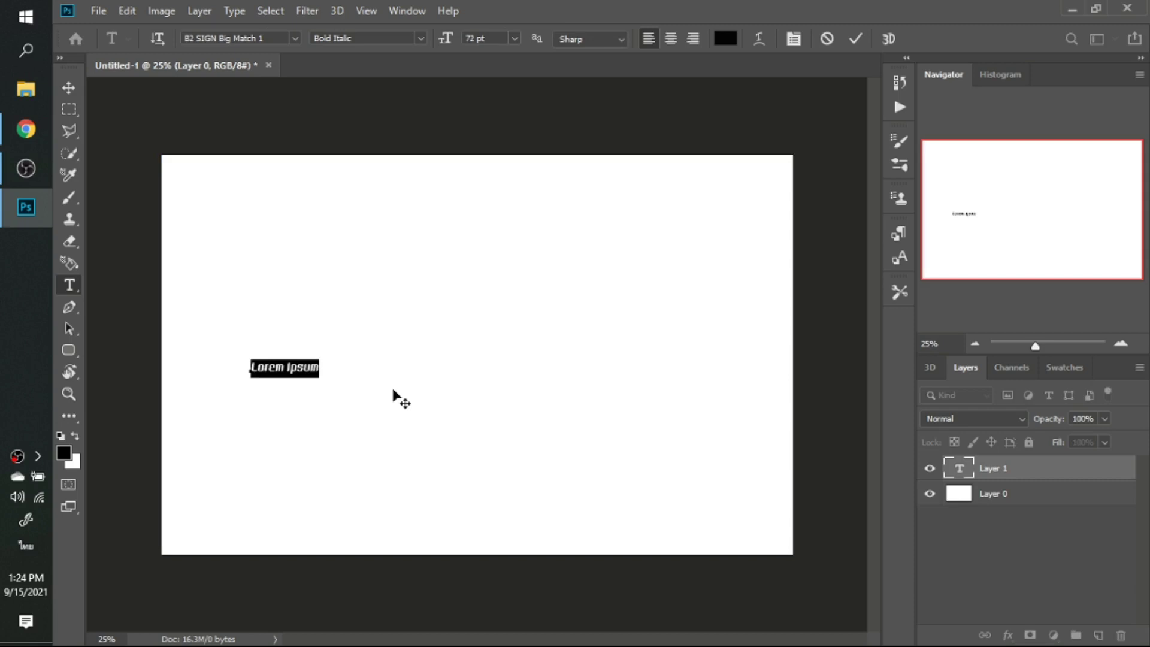
type("a")
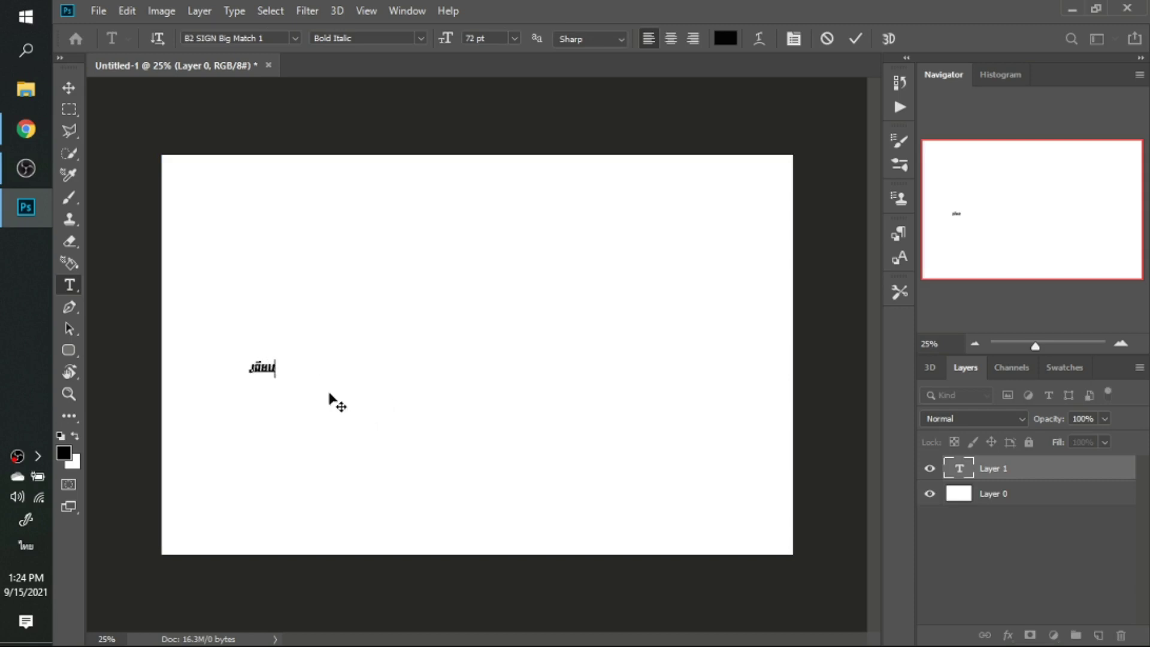
Scale the word up to 753.58 pt and move it toward the canvas centre.
key("ctrl+a")
left_click_drag(275, 388, 497, 547)
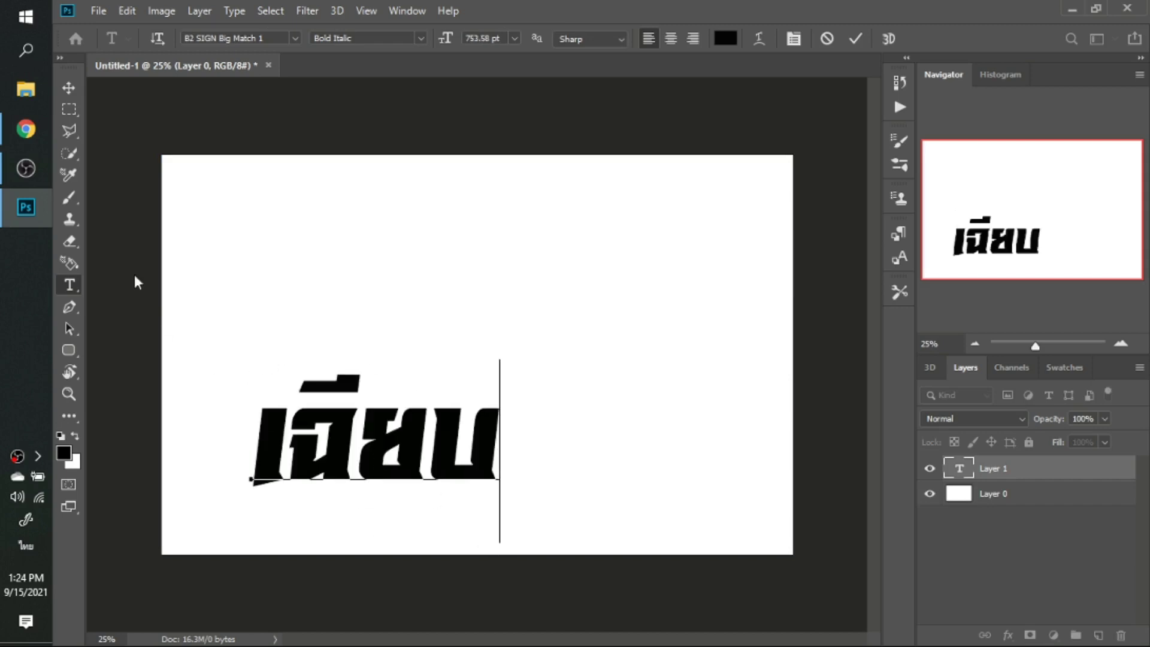
left_click(68, 87)
left_click_drag(396, 464, 425, 386)
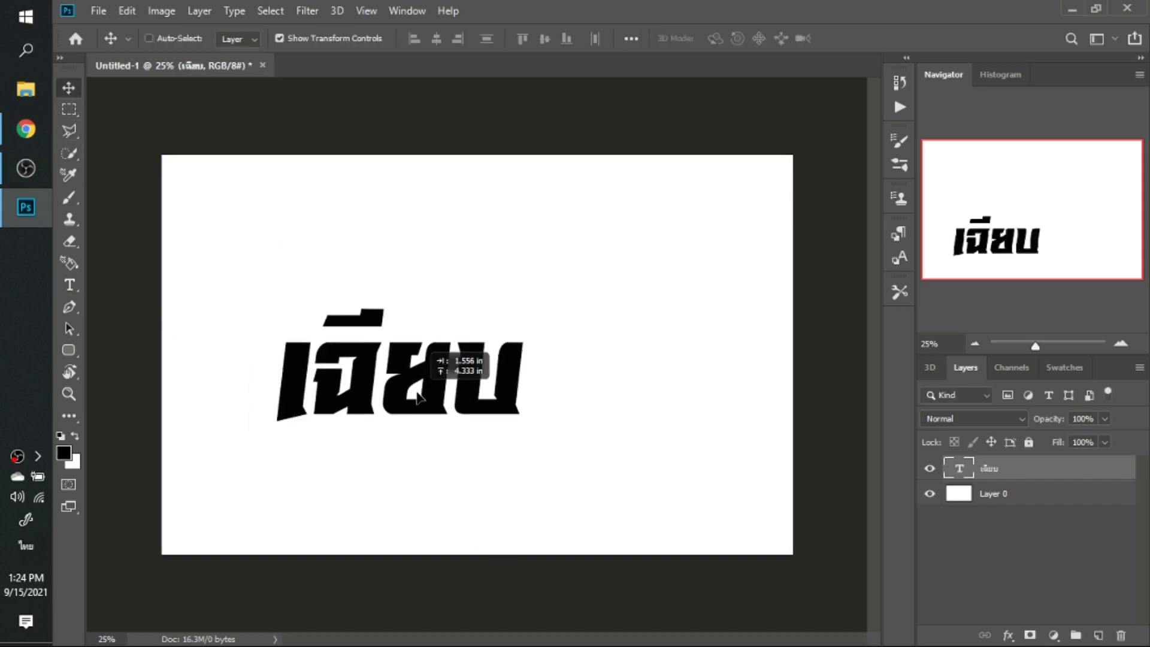
key("t")
left_click(423, 385)
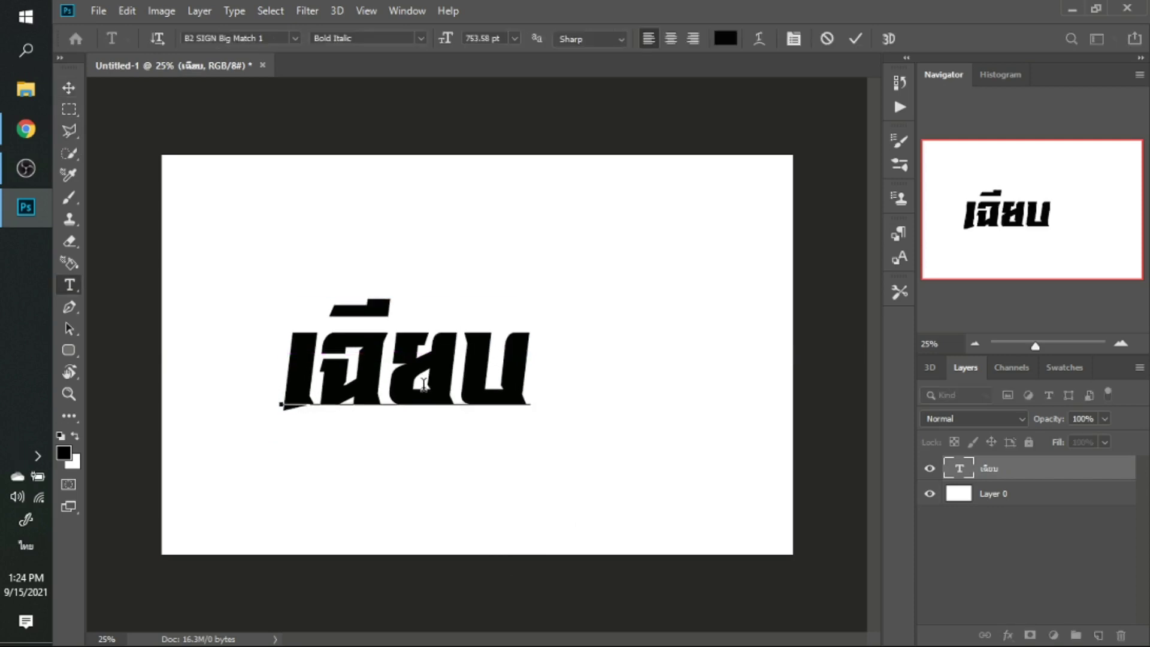
Preview Thai fonts like DRboran, LYF_Mulan, Osaka-Thai and Surafont on เฉียบ, ending on ThaiYor2279 Regular.
key("ctrl+a")
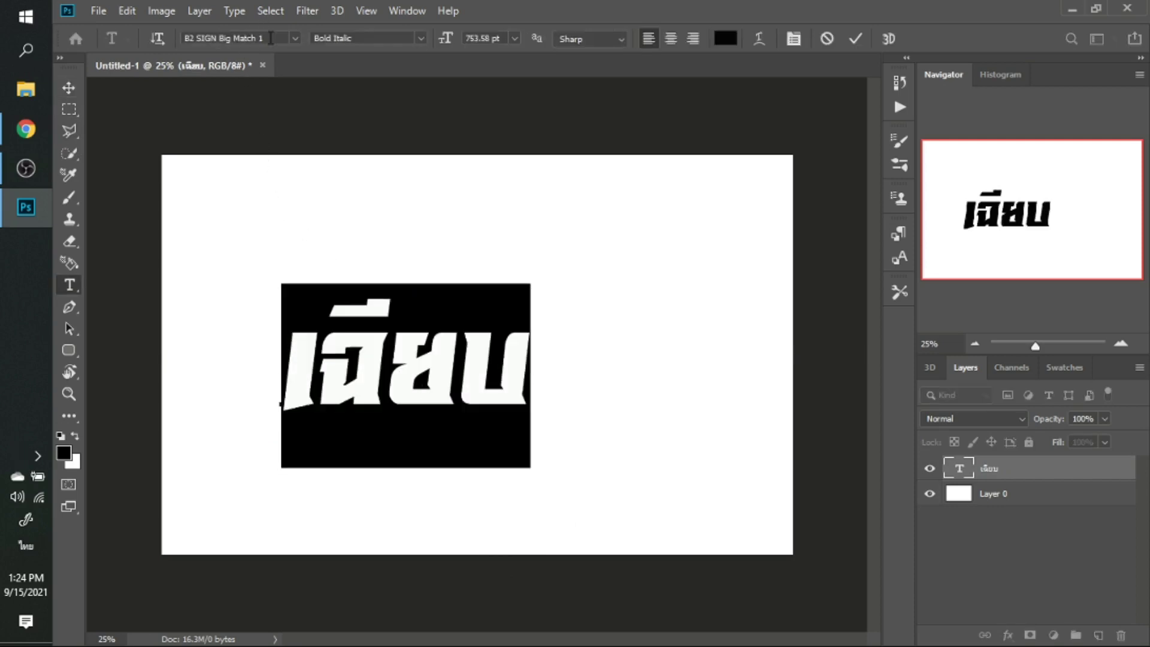
left_click(271, 38)
key("Down")
key("Down")
key("Down")
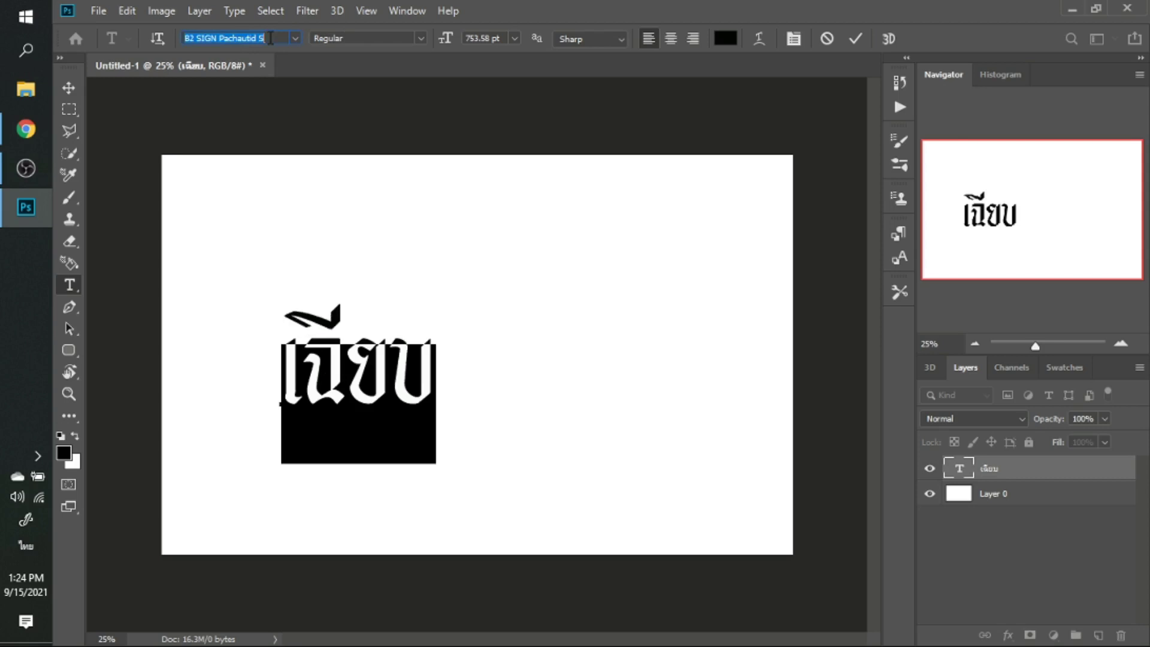
key("Down")
key("Down")
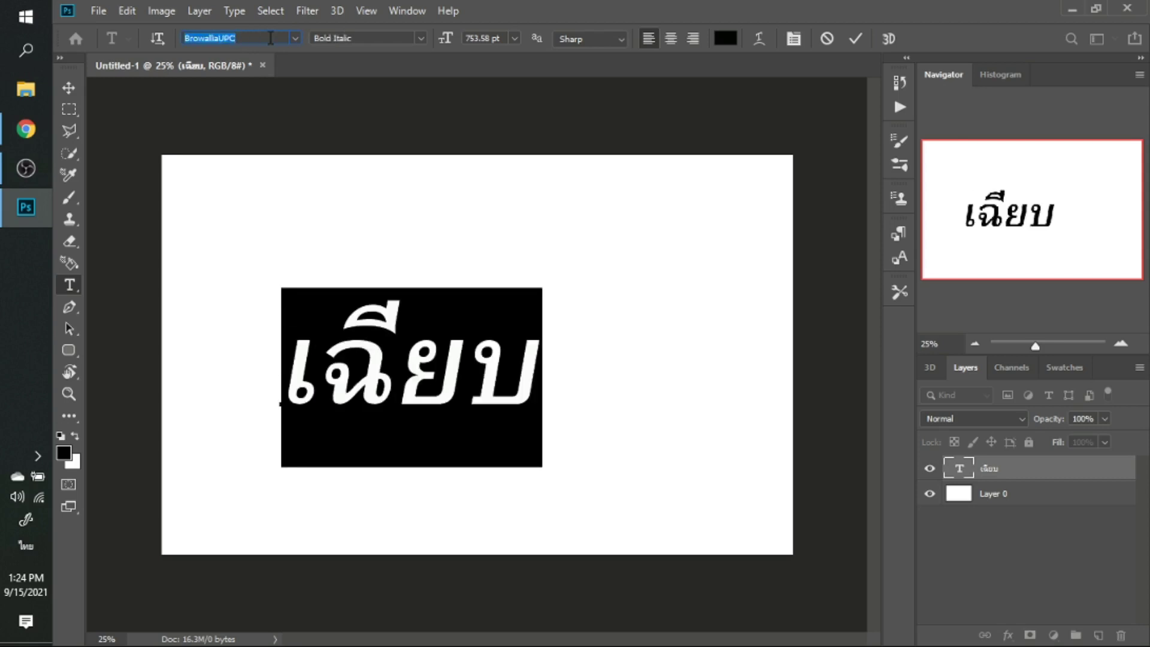
key("Down")
key("Down")
key("Down")
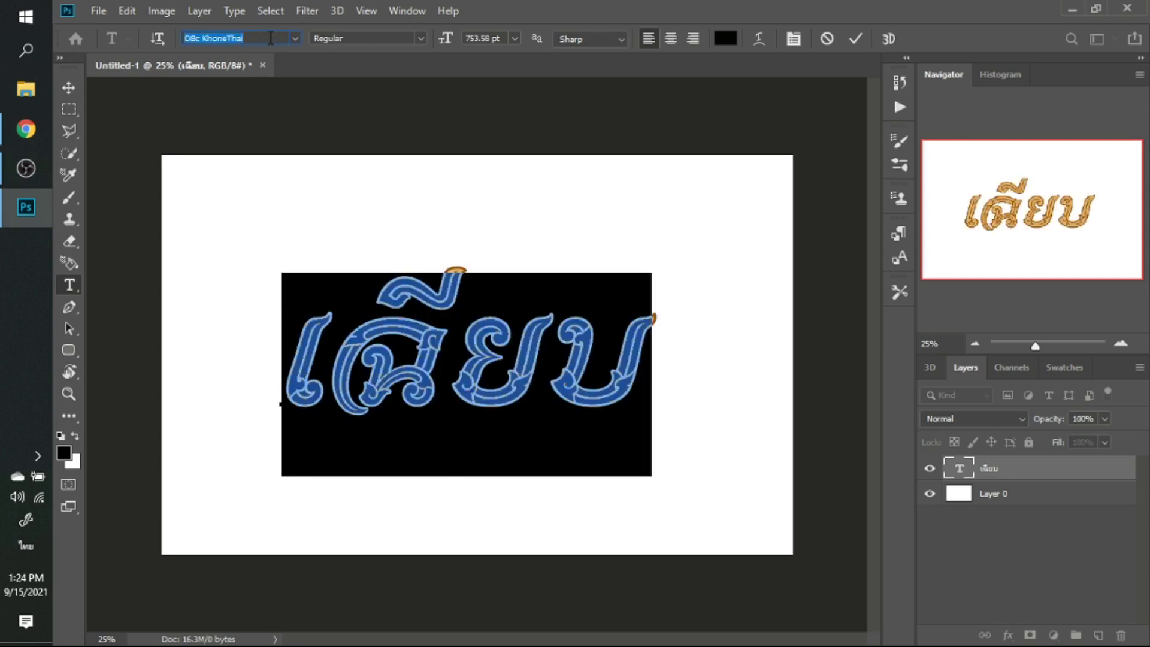
key("Down")
key("Down")
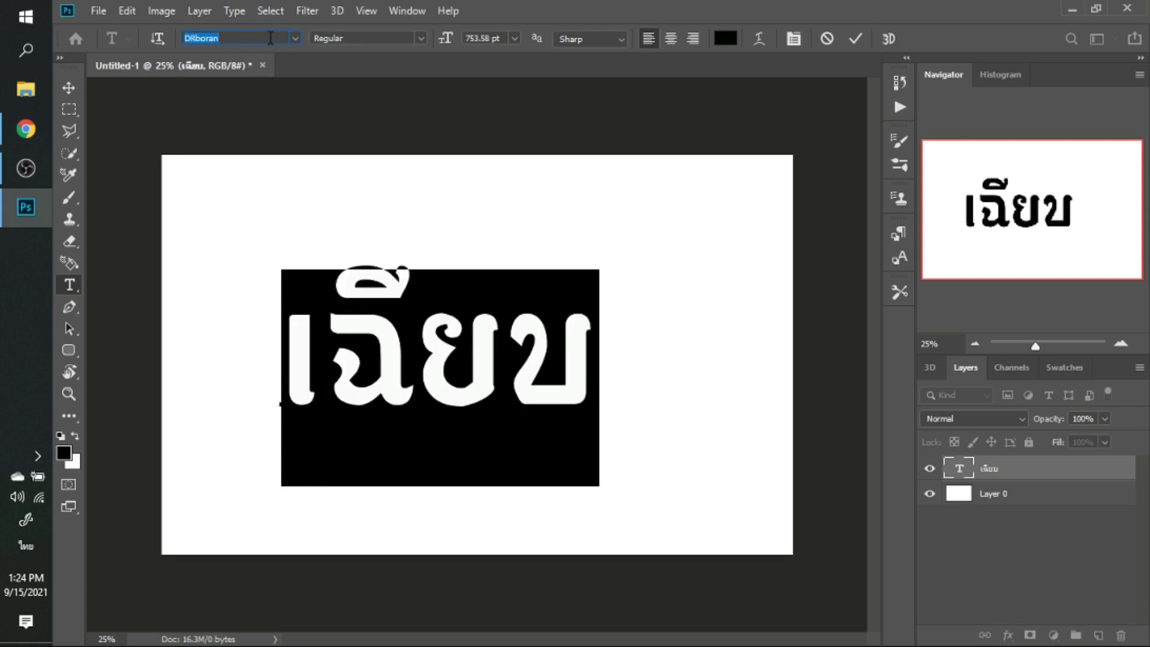
key("Down")
key("Down")
key("Down")
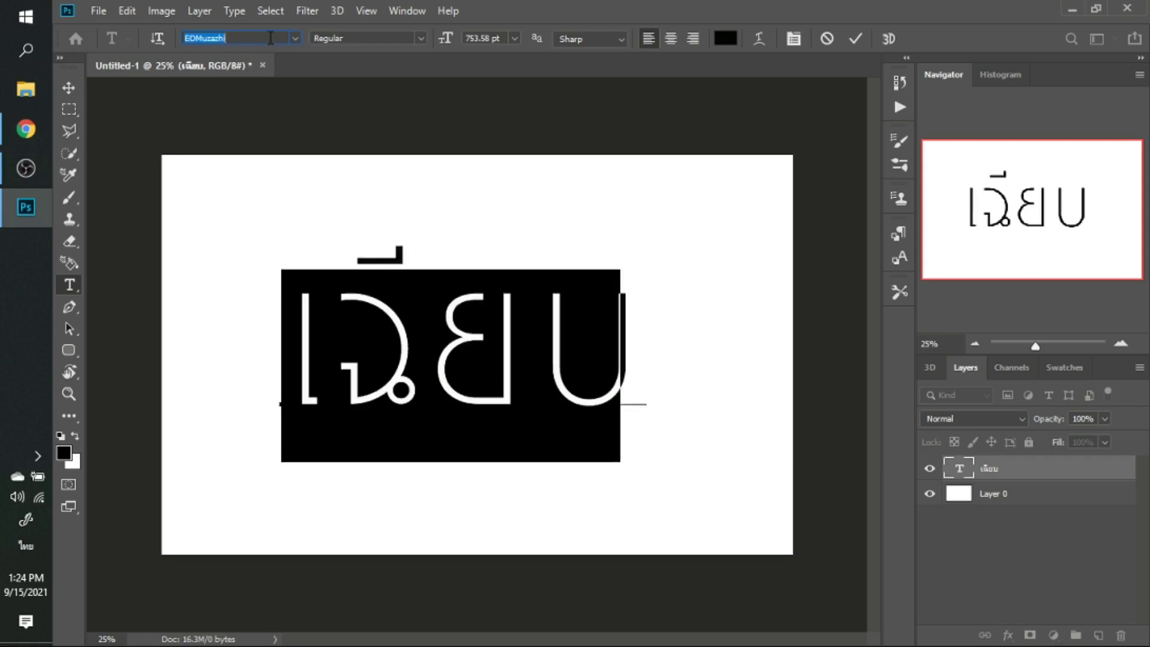
key("Down")
key("Down")
key("Down")
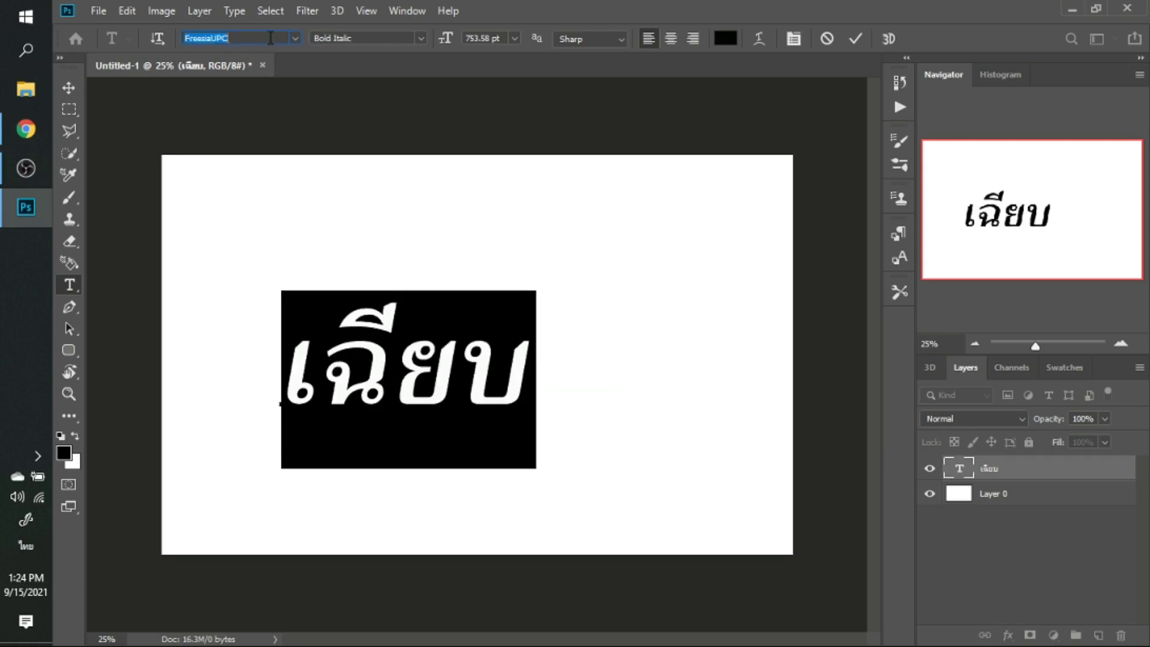
key("Down")
key("Down")
key("Down")
key("Down")
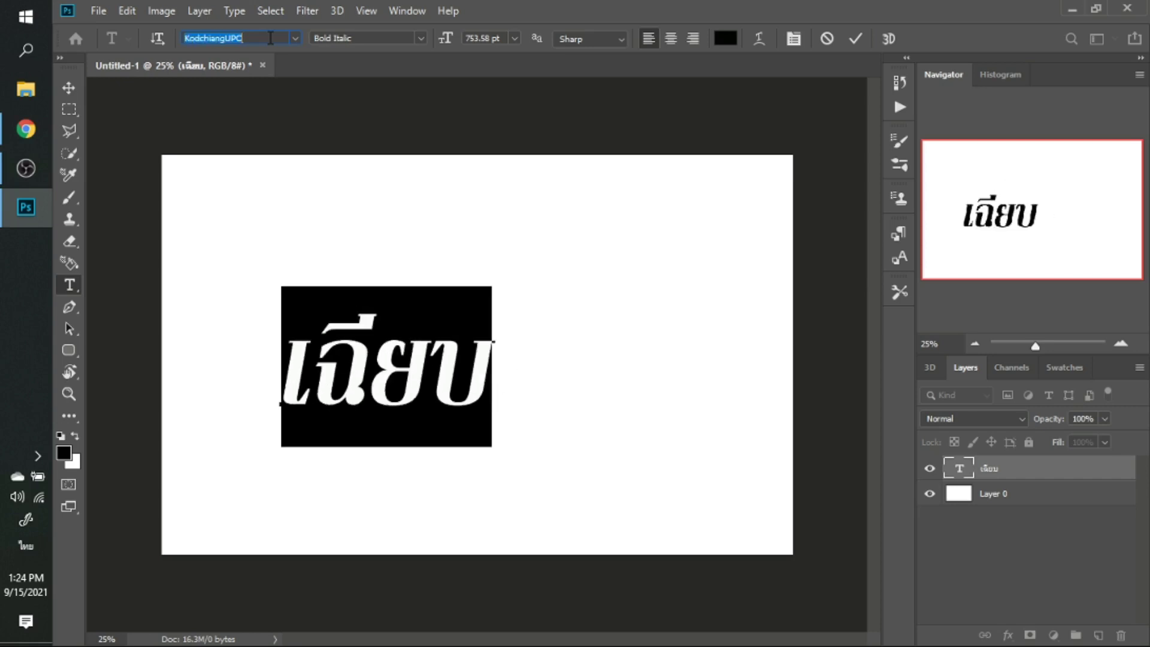
key("Down")
key("Down")
key("Down")
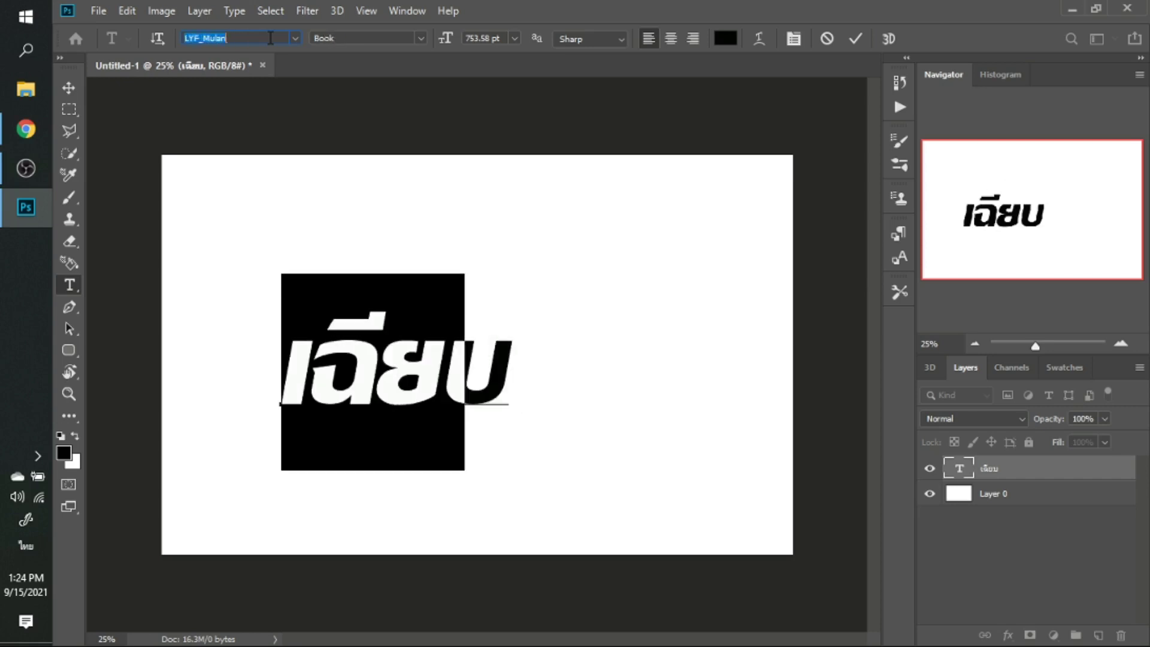
key("Down")
key("Down")
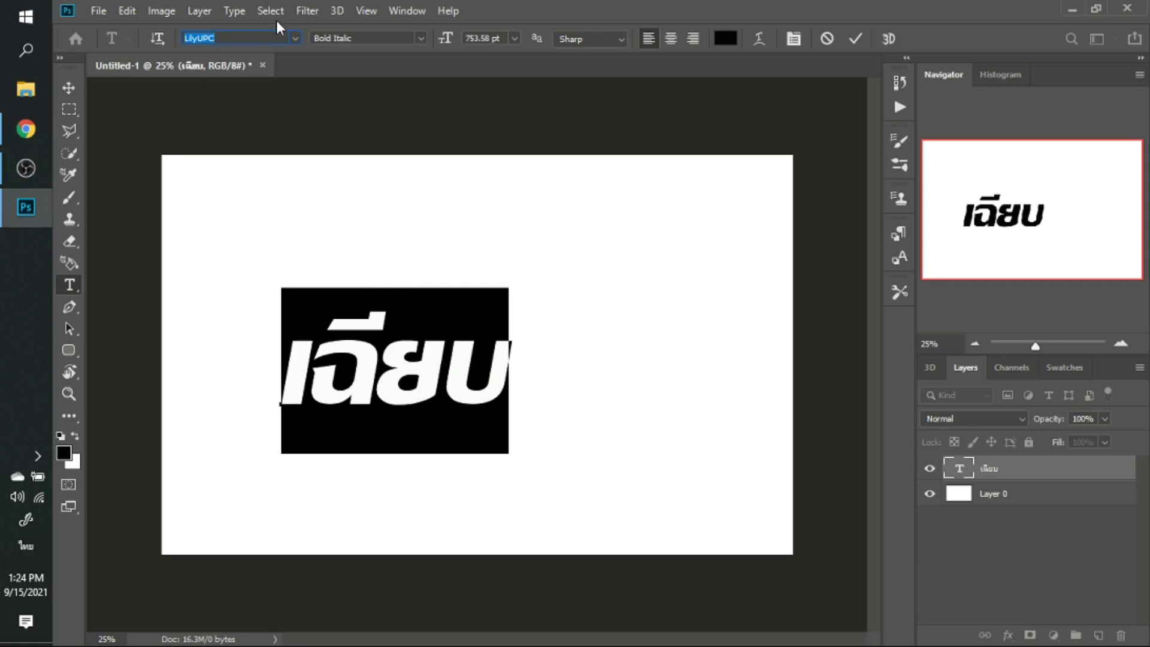
key("Down")
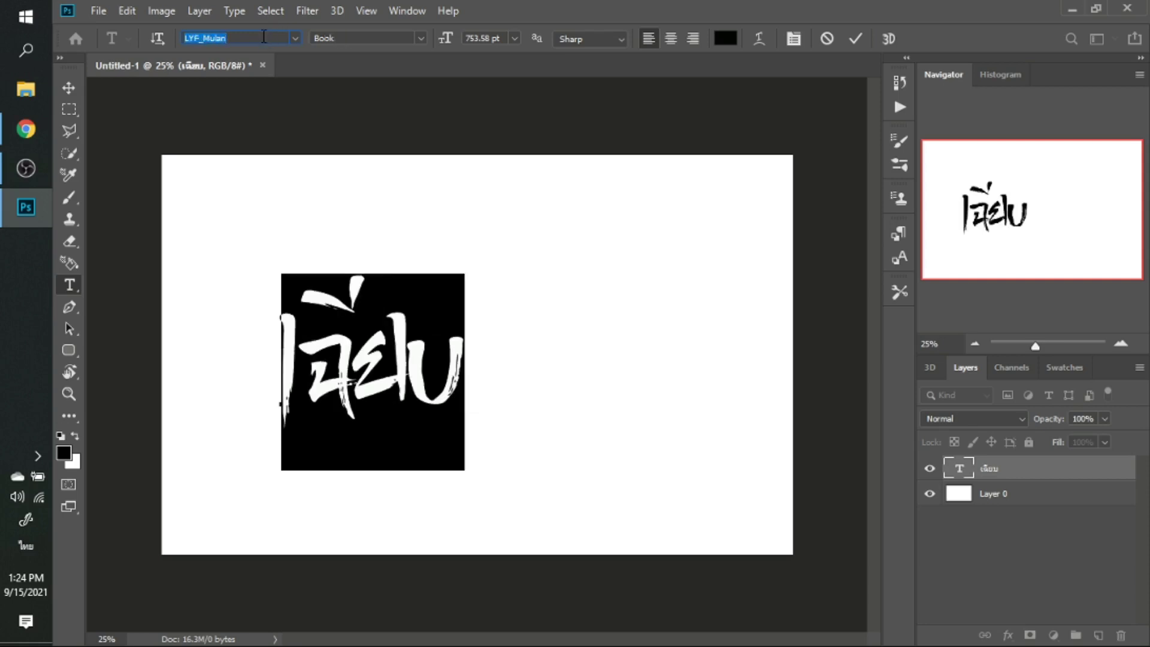
key("Down")
key("Down")
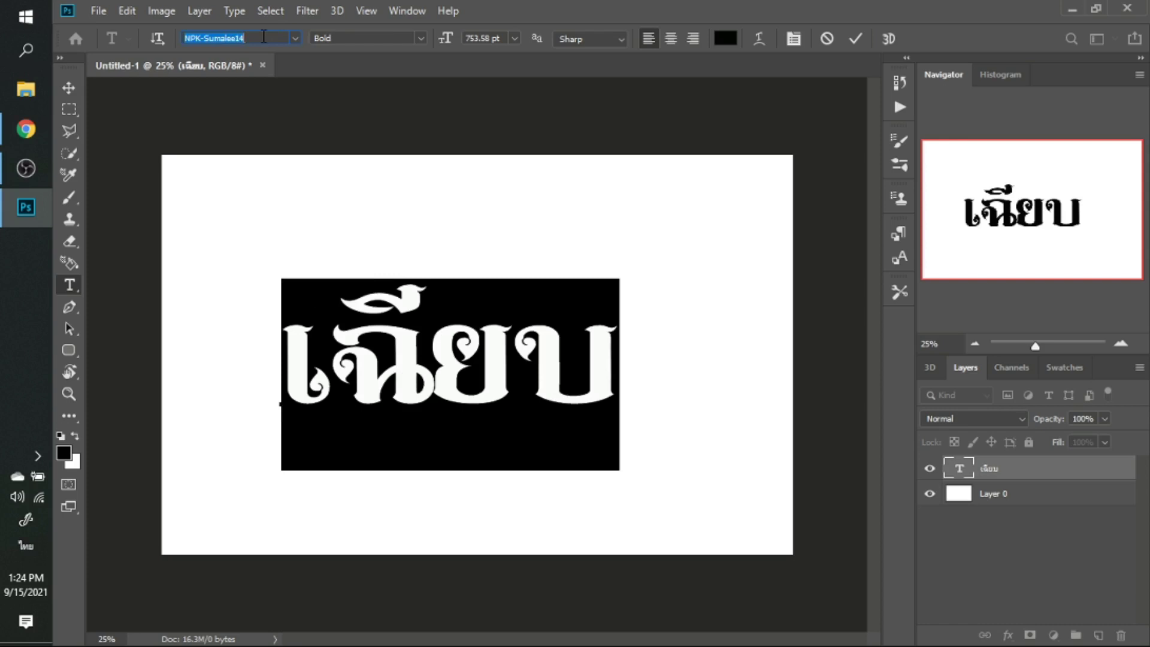
key("Down")
key("Down")
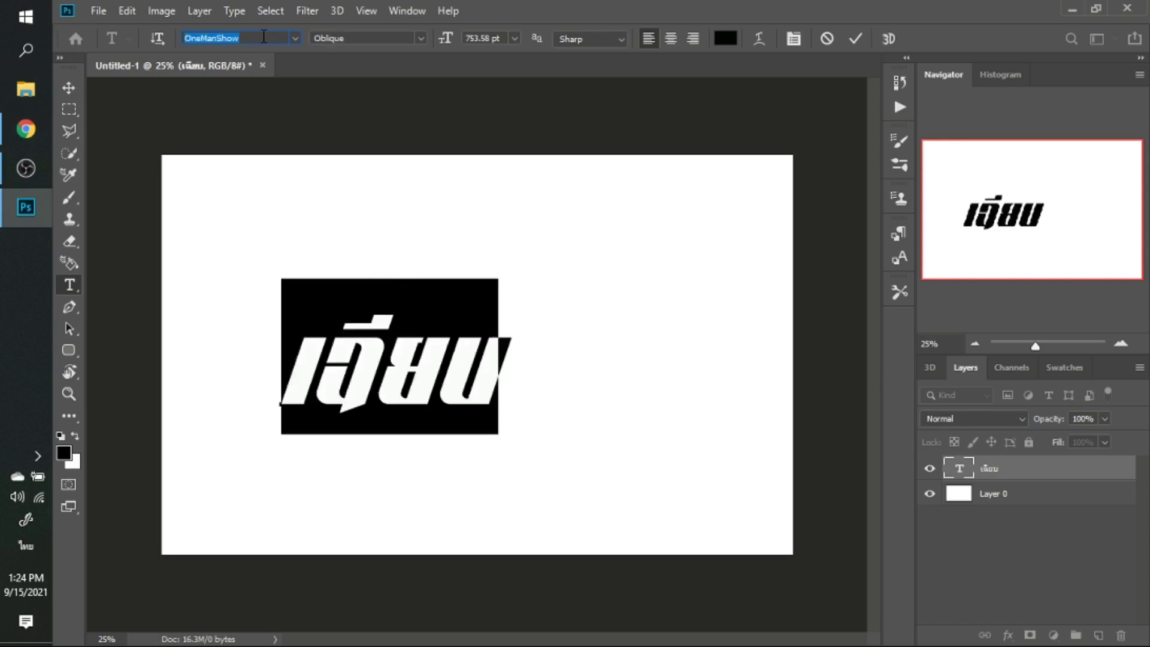
key("Down")
key("Down")
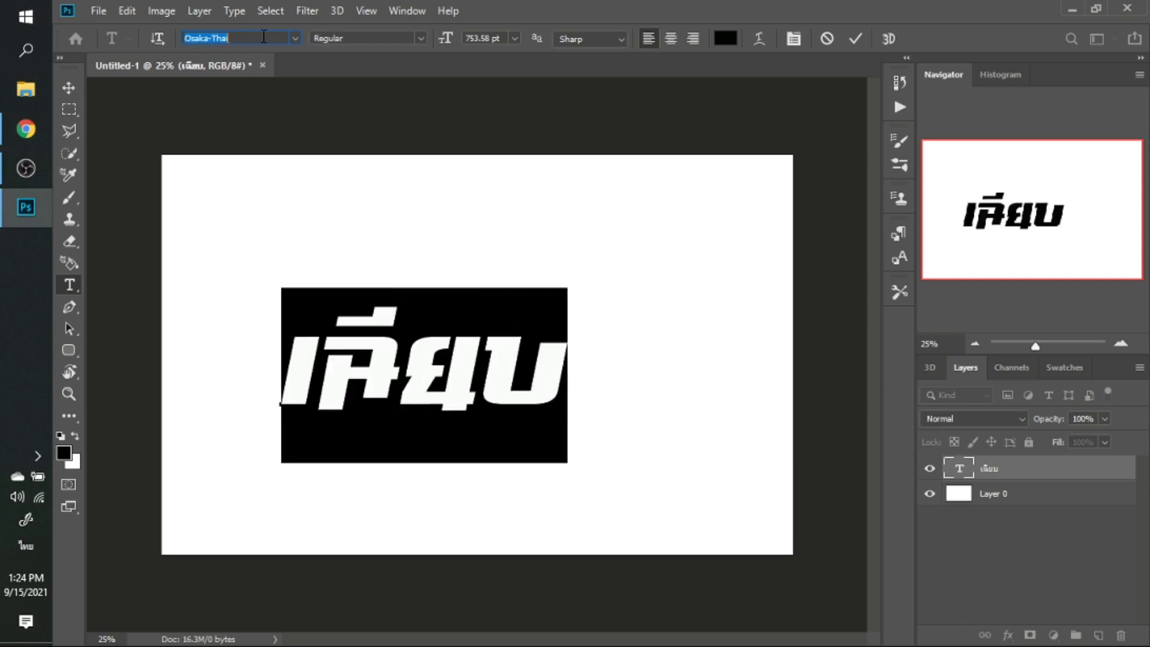
key("Down")
key("Down")
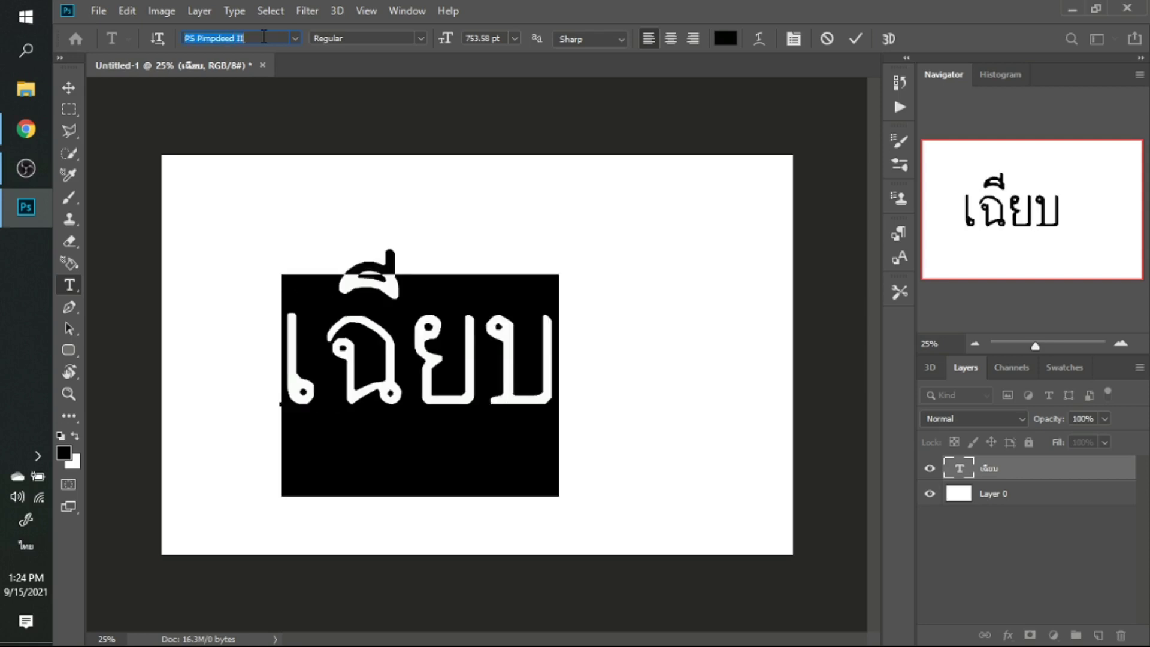
key("Down")
key("Down")
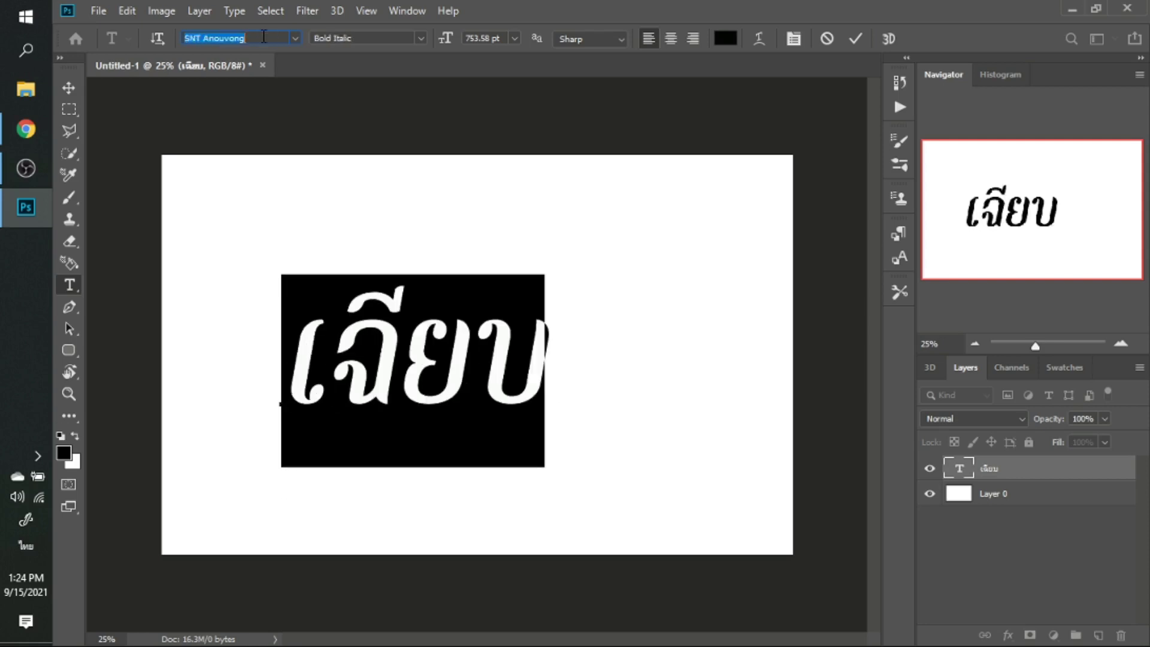
key("Down")
key("Down")
key("Down")
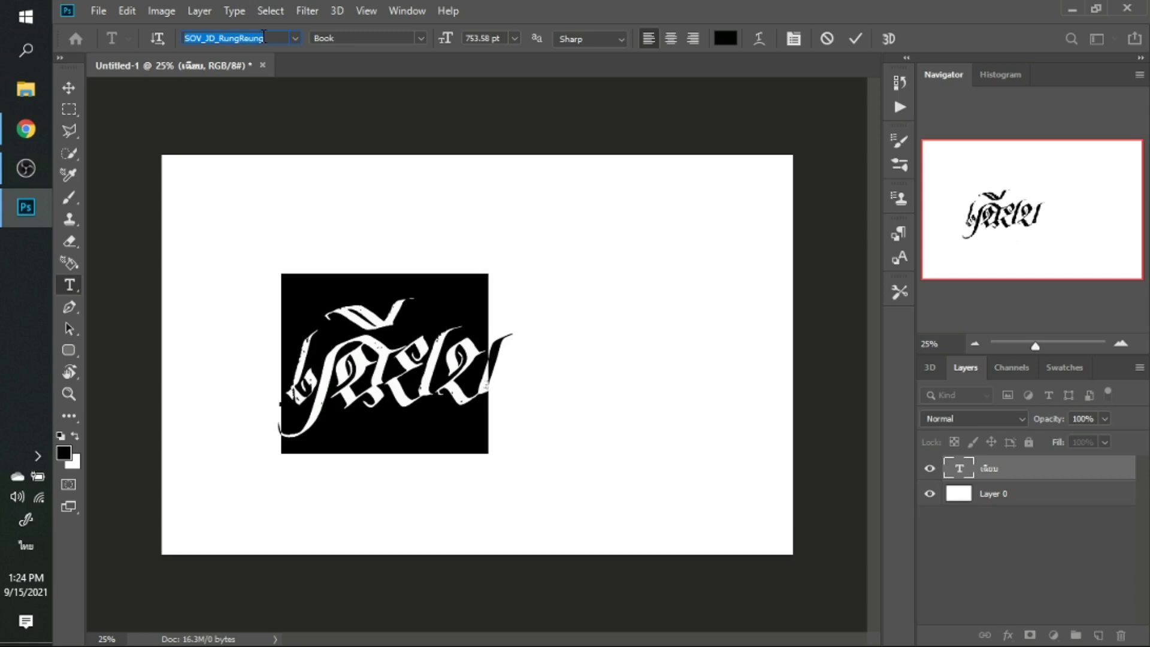
key("Down")
key("Down")
key("Down")
key("Down")
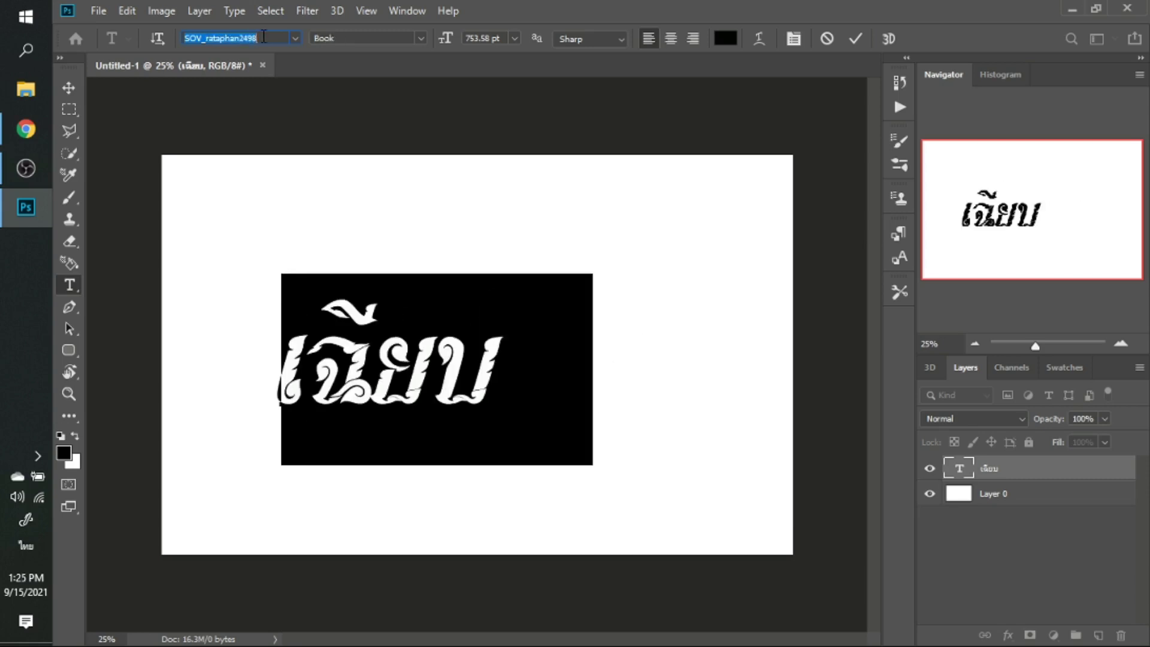
key("Down")
key("Down")
key("Down")
key("Down")
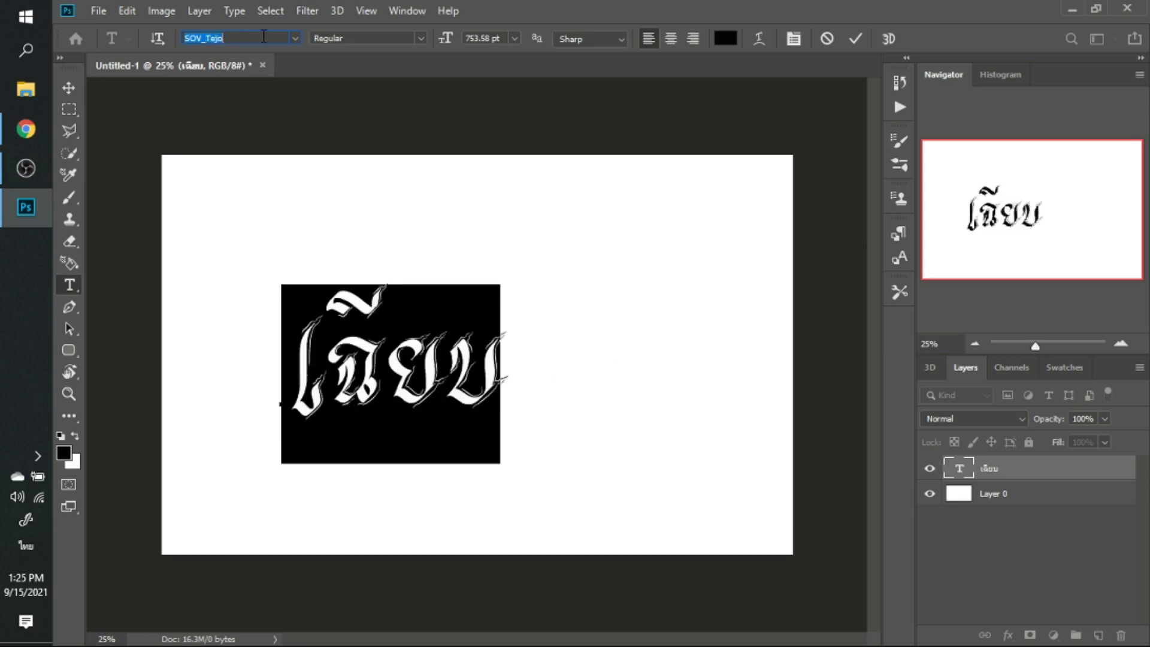
key("Down")
key("Down")
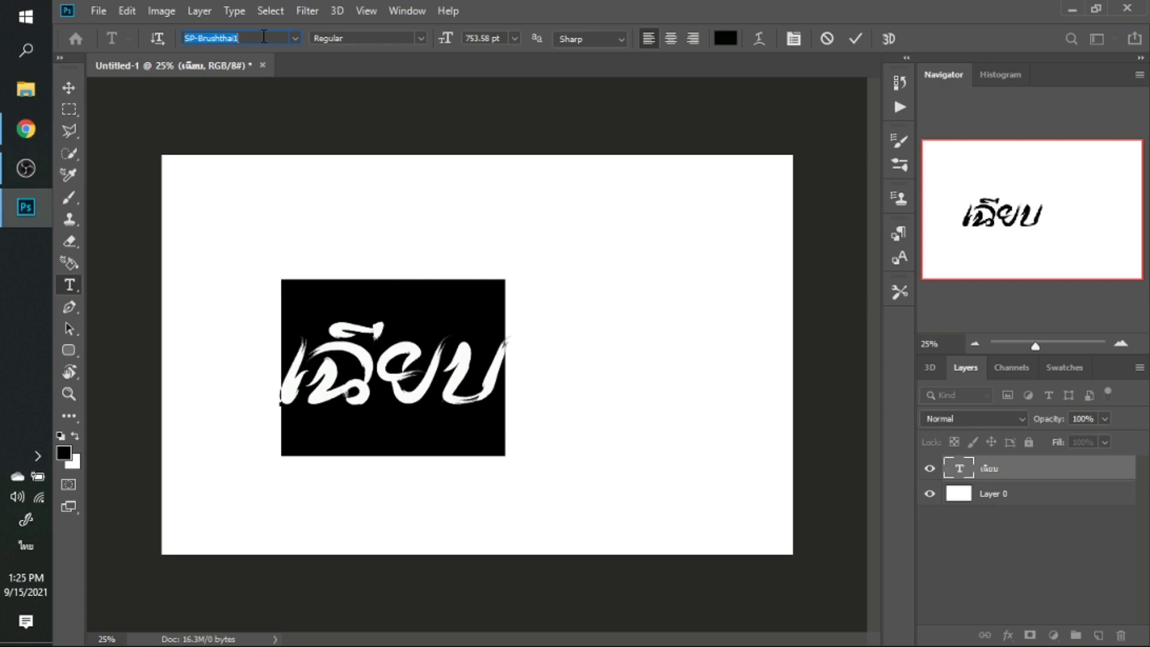
key("Down")
key("Down")
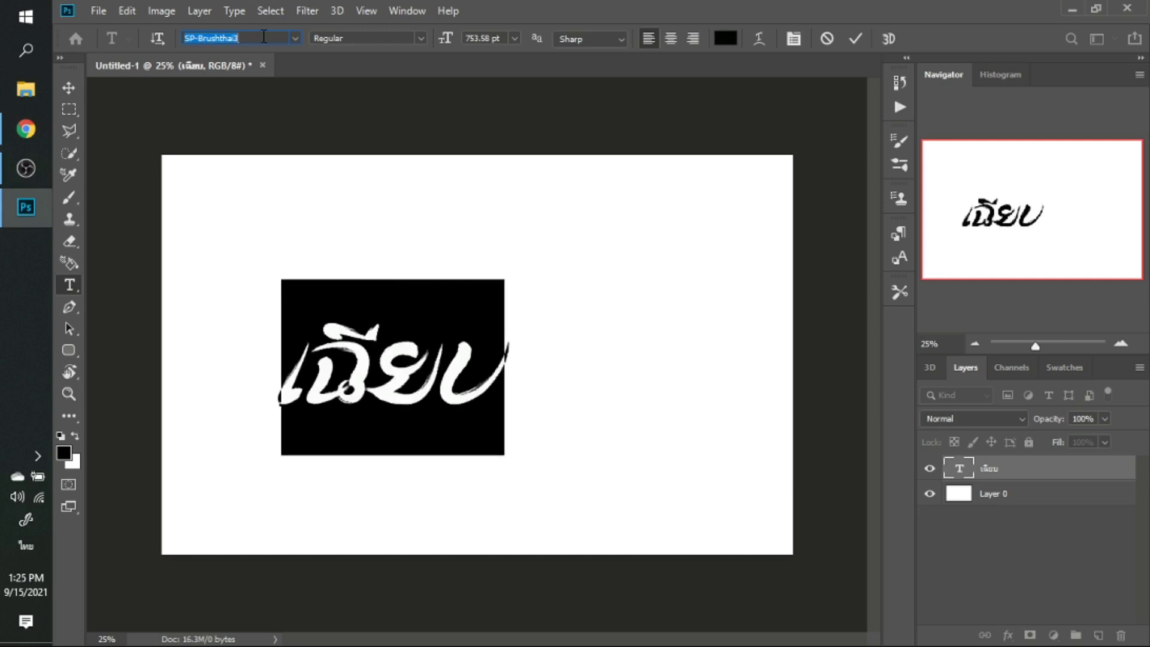
key("Down")
key("Down")
key("Down")
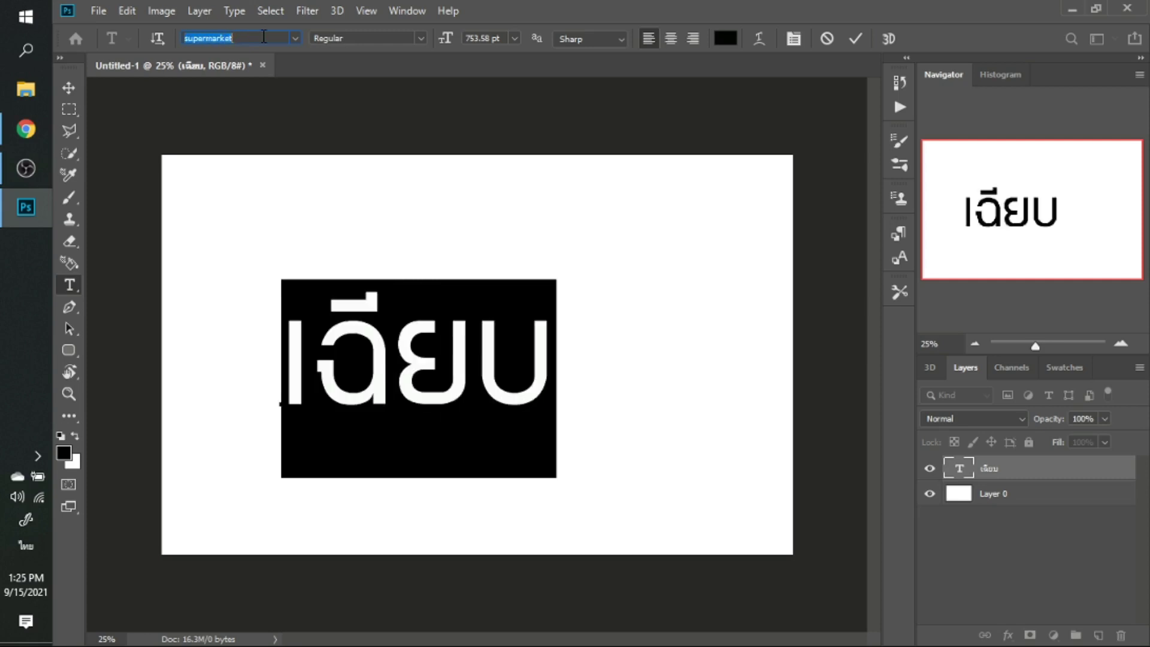
key("Down")
key("Down")
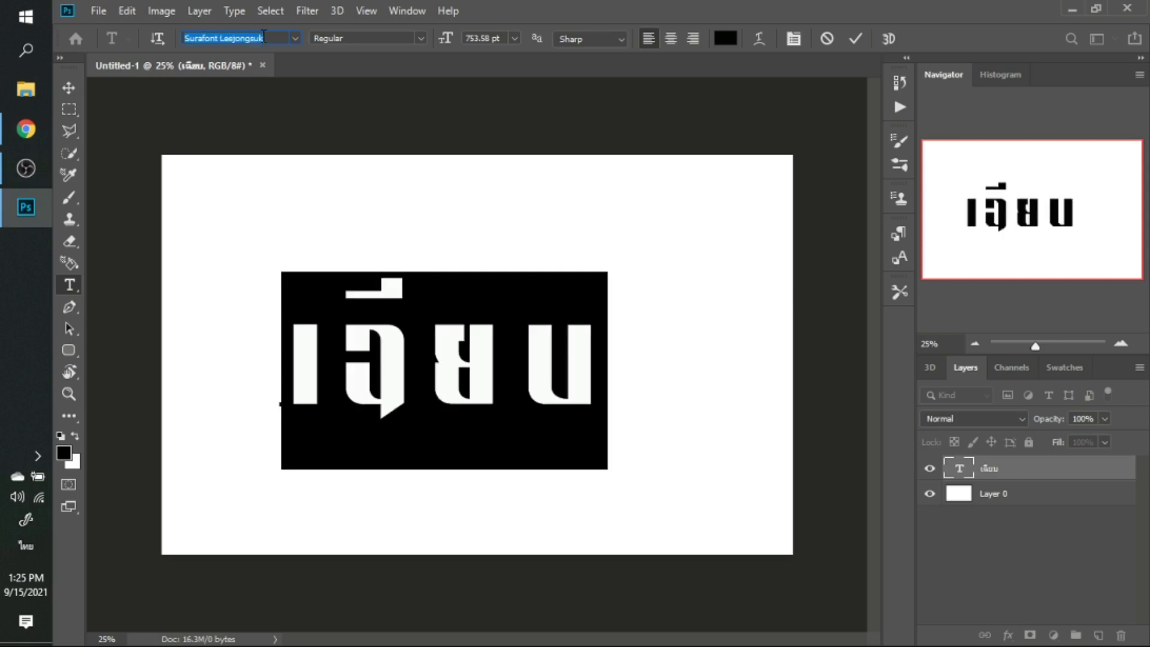
key("Down")
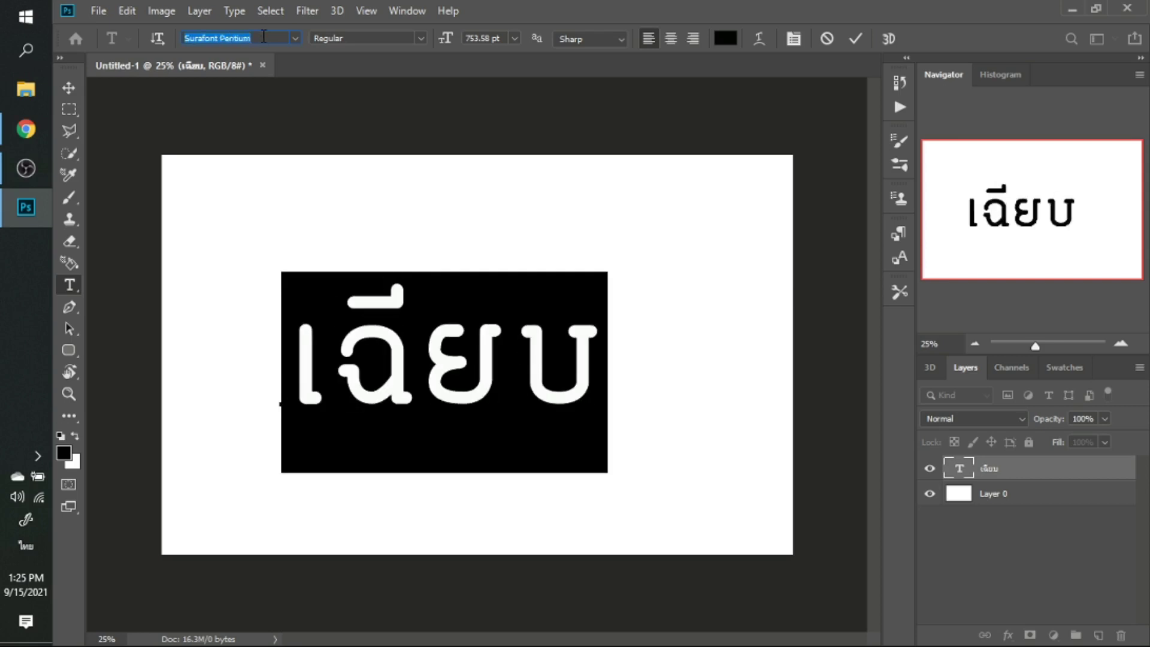
key("Down")
key("Down")
key("Down")
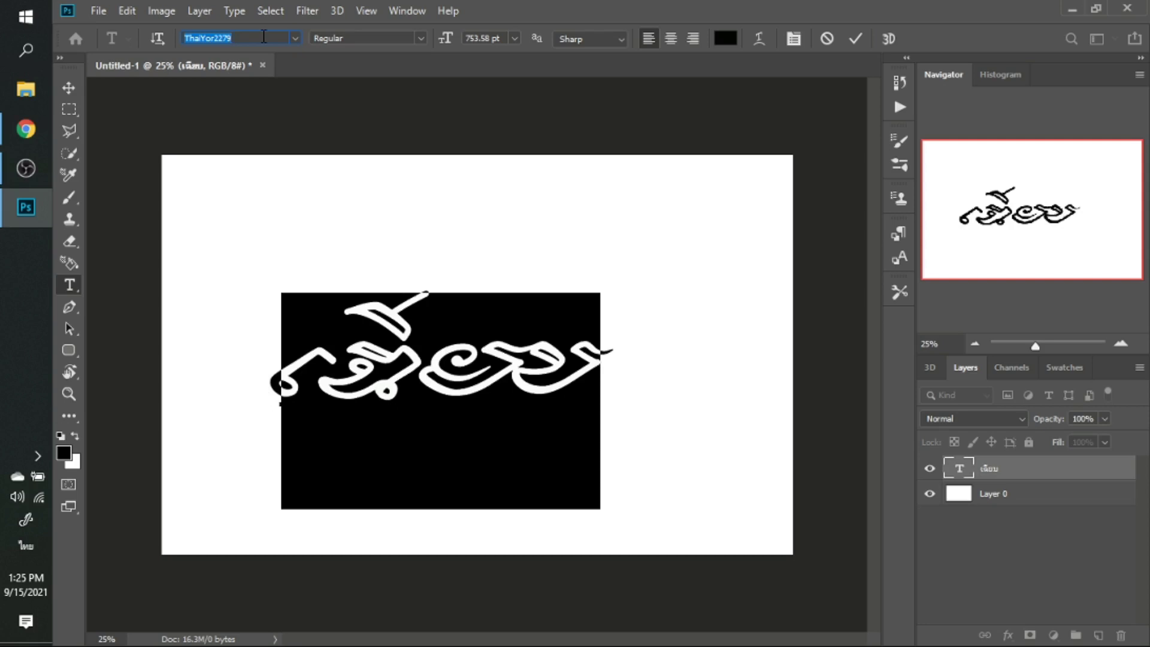
key("Down")
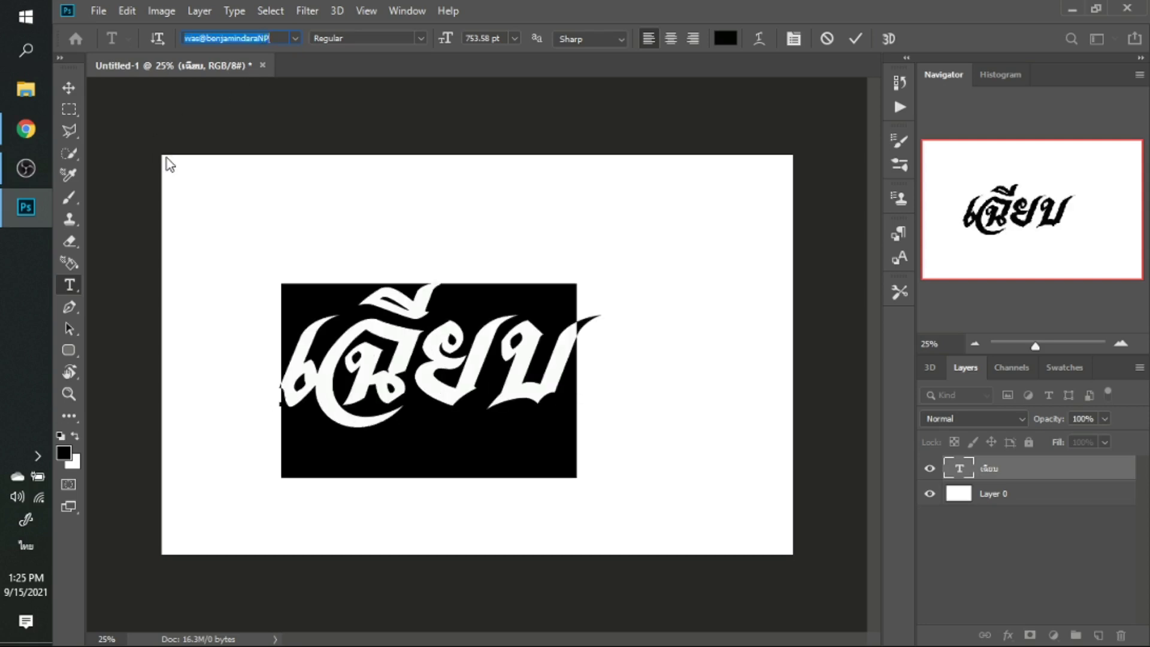
Commit the text and enlarge the word further on the canvas.
left_click(73, 91)
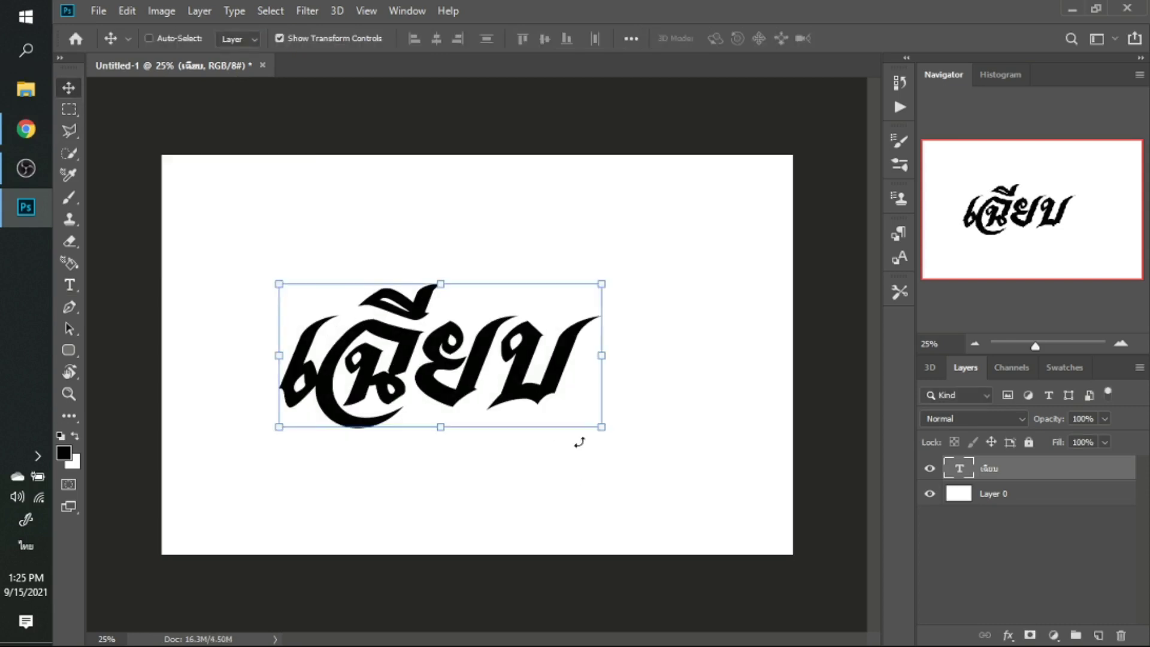
left_click_drag(602, 429, 647, 508)
key("Return")
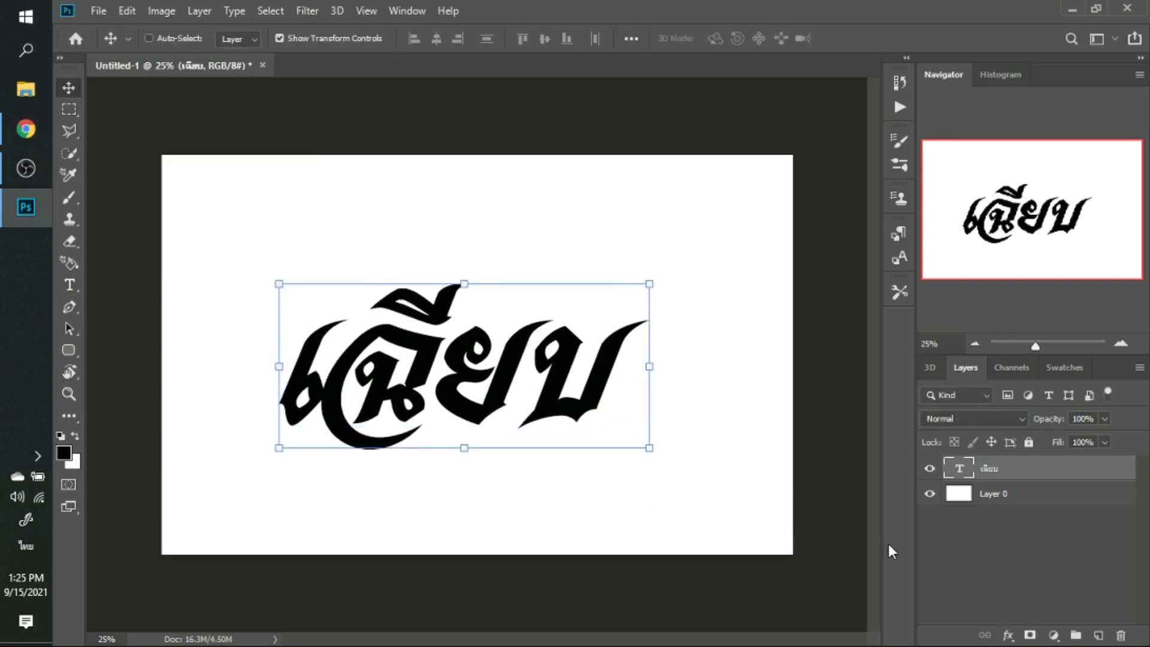
Give the word a 40 px black stroke and red Color Overlay, then duplicate the layer.
left_click(1009, 635)
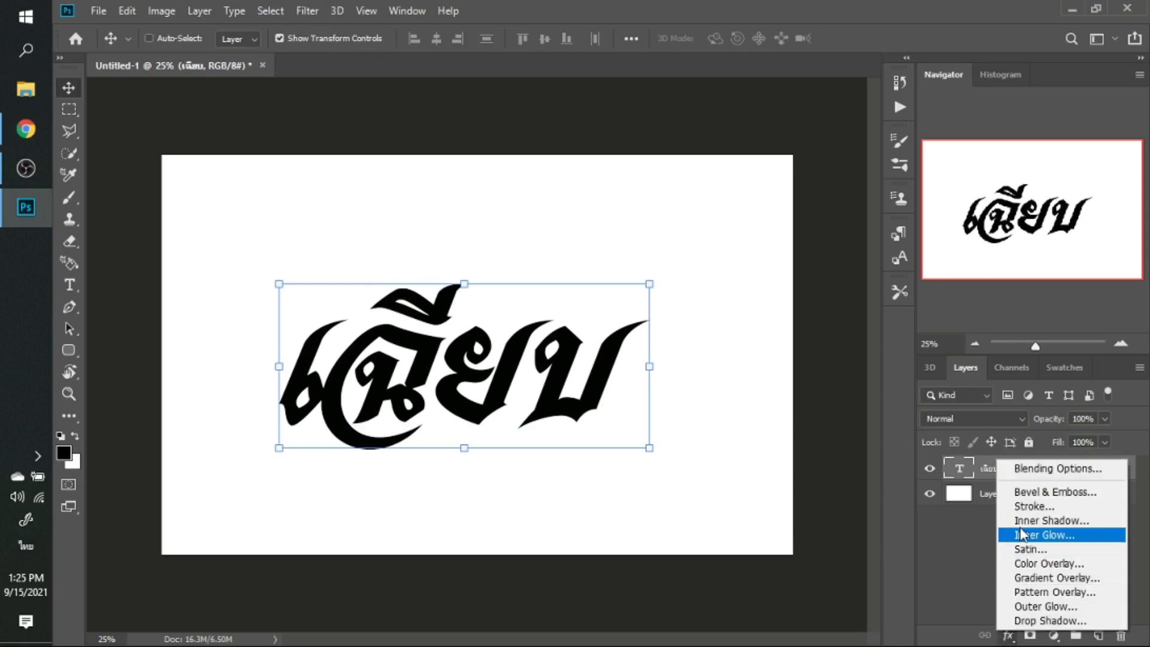
left_click(1025, 508)
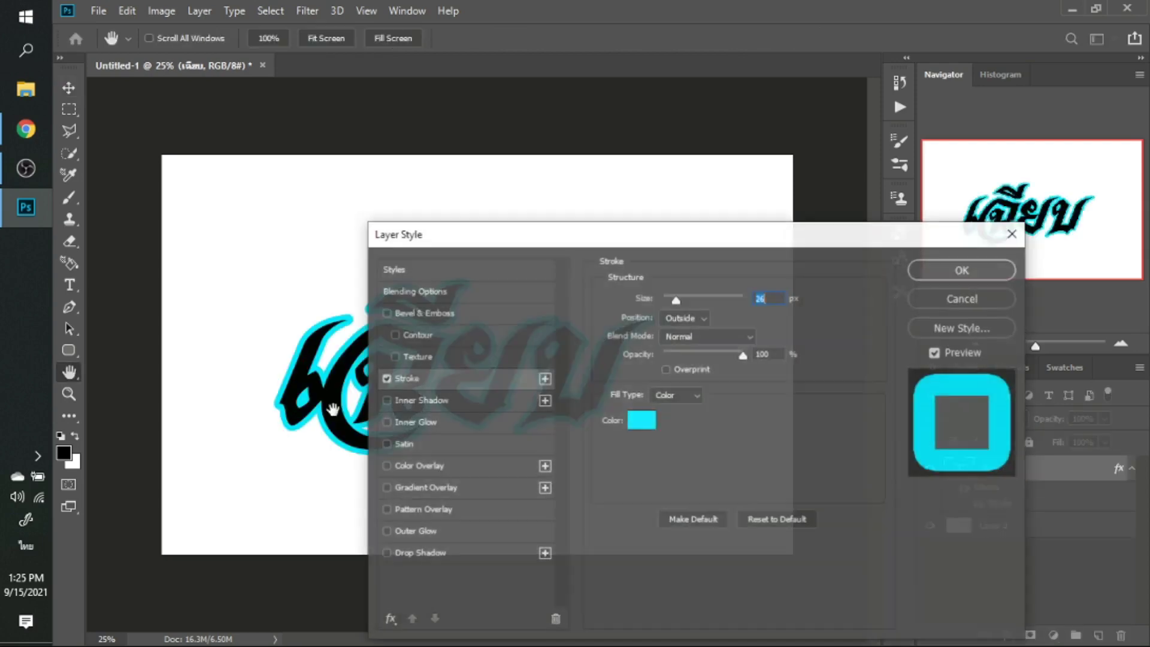
left_click(632, 423)
left_click_drag(556, 548, 547, 567)
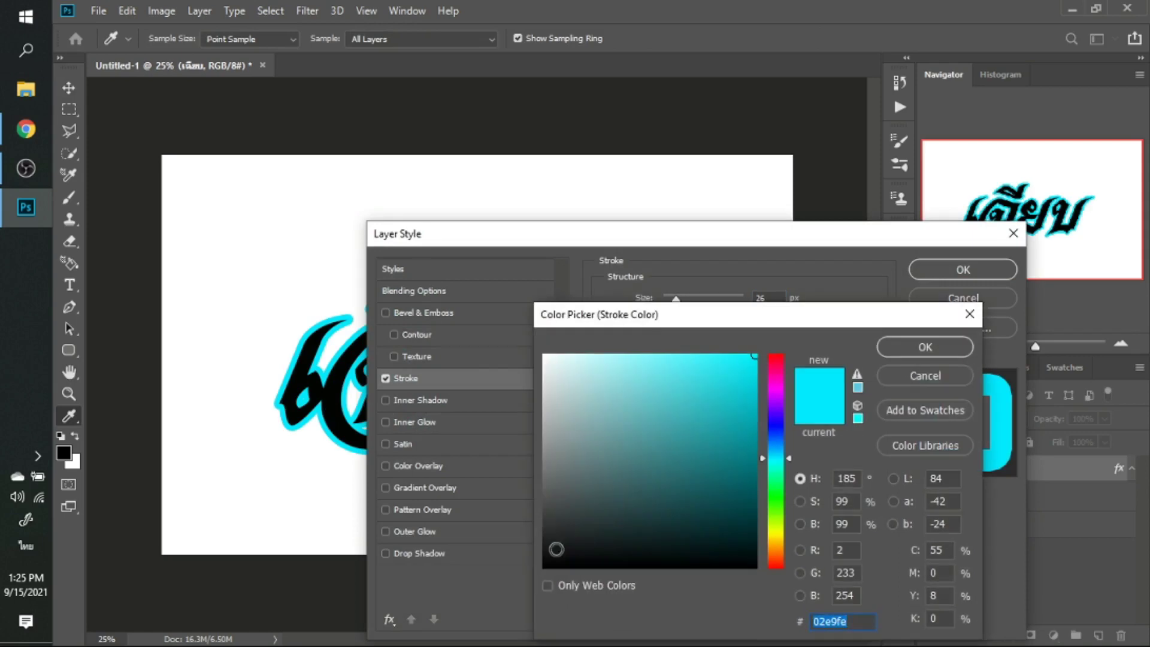
key("Return")
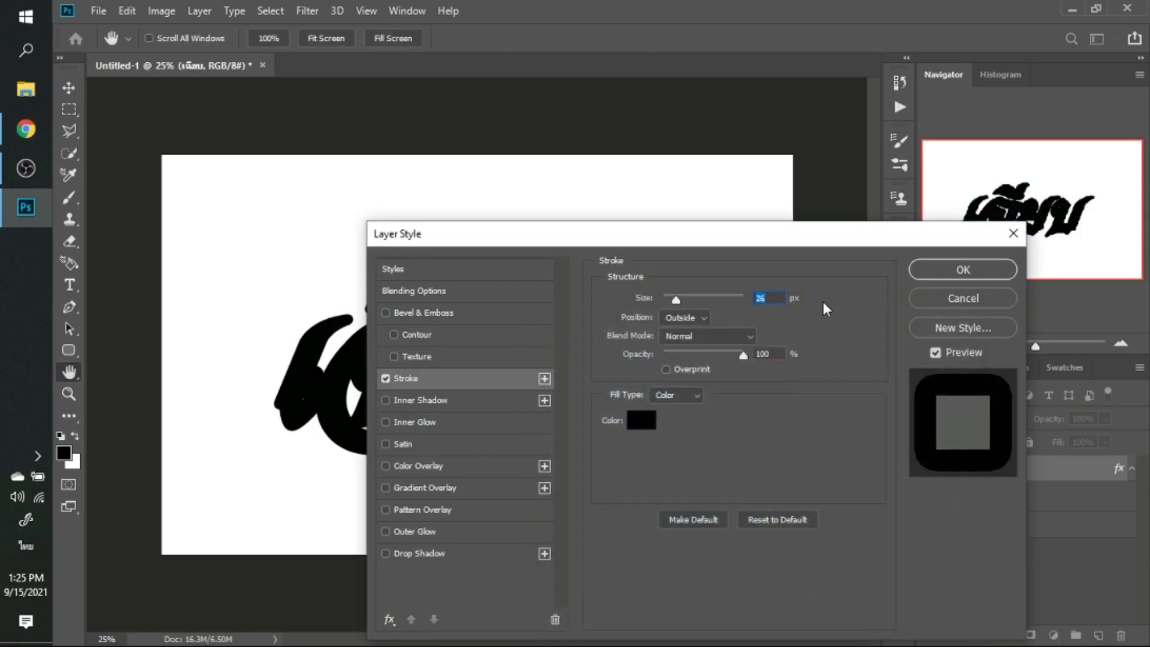
type("40")
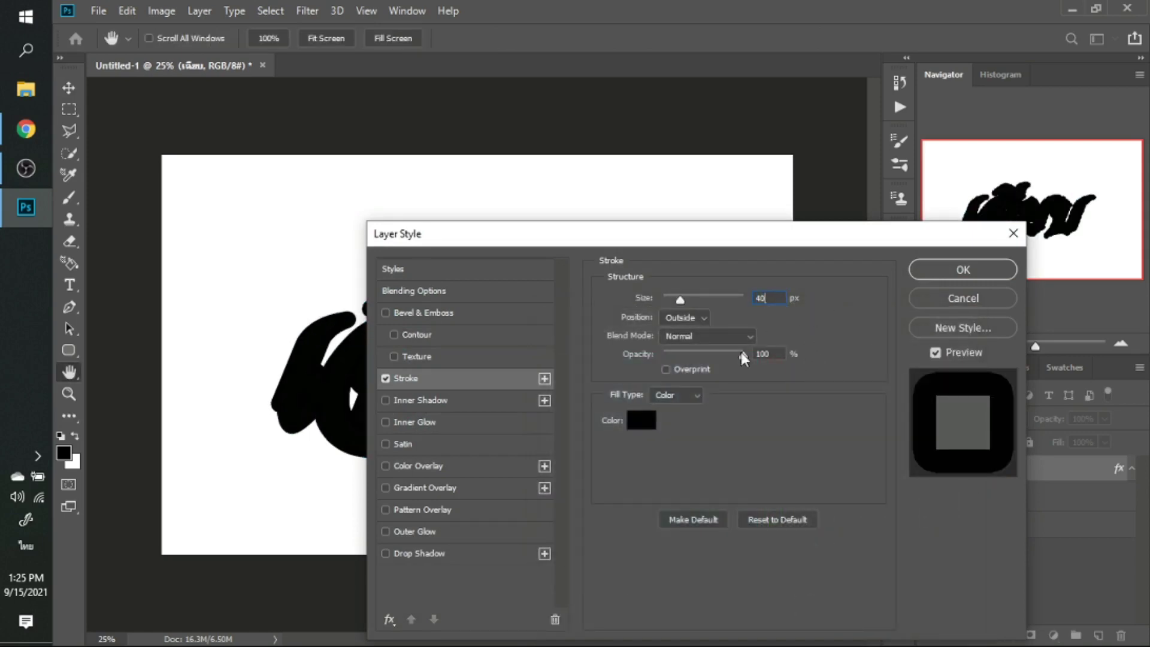
left_click(459, 467)
key("Return")
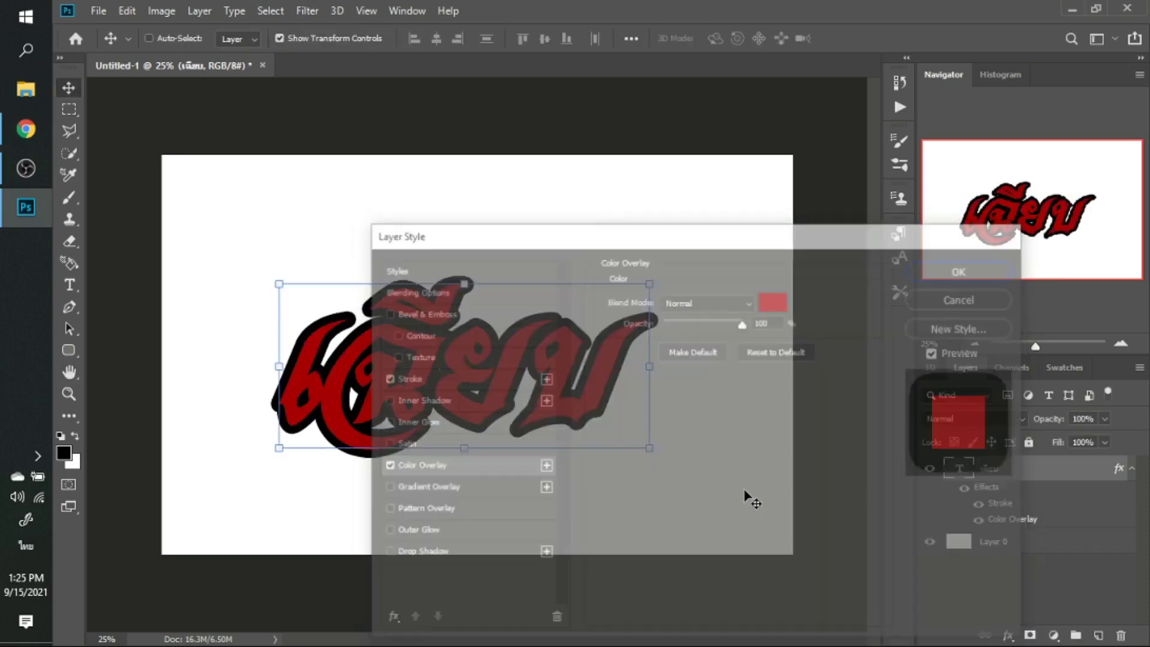
key("ctrl+j")
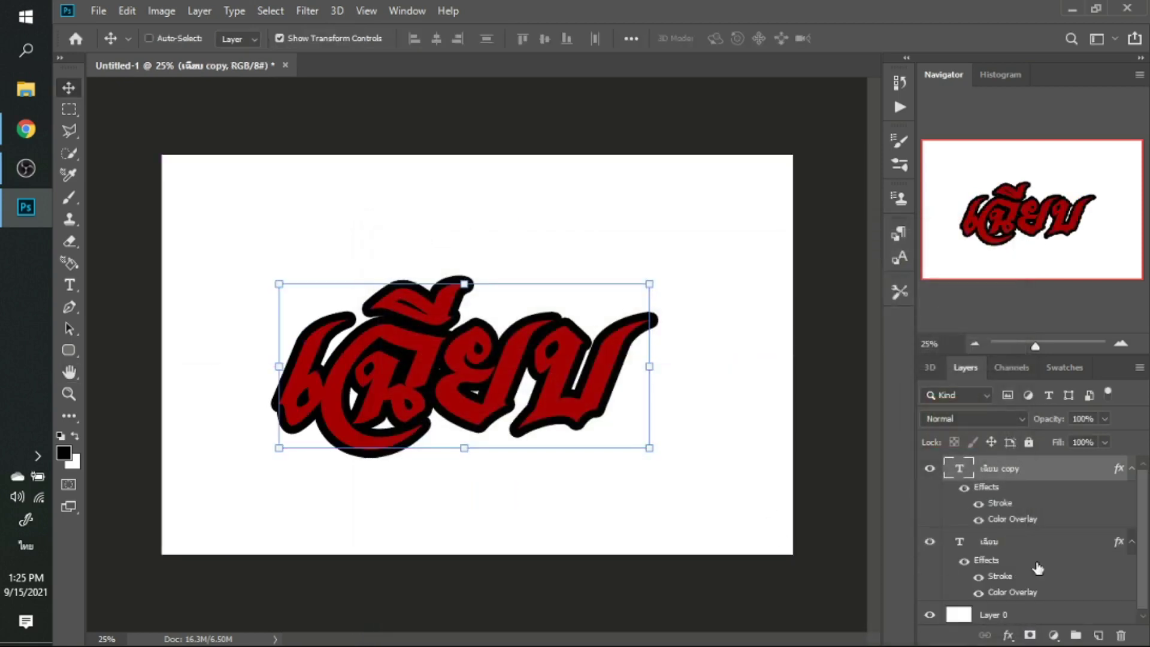
Reduce the copy layer's black stroke from 40 px to 28 px.
left_click(1009, 635)
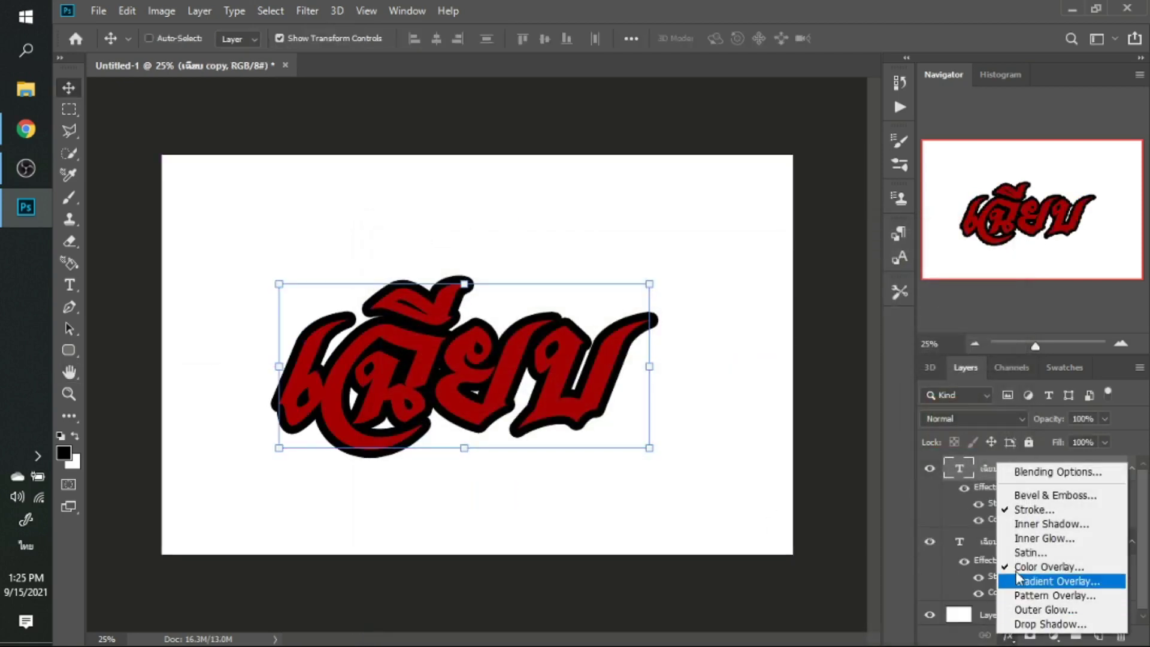
left_click(1028, 510)
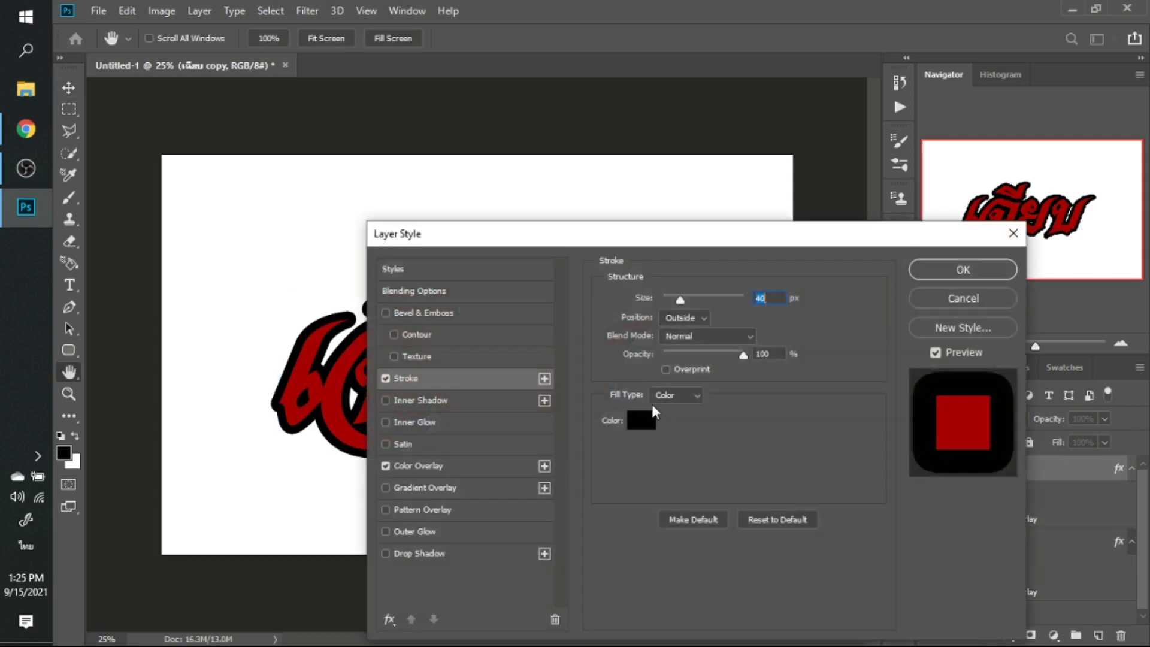
key("Down")
key("Down")
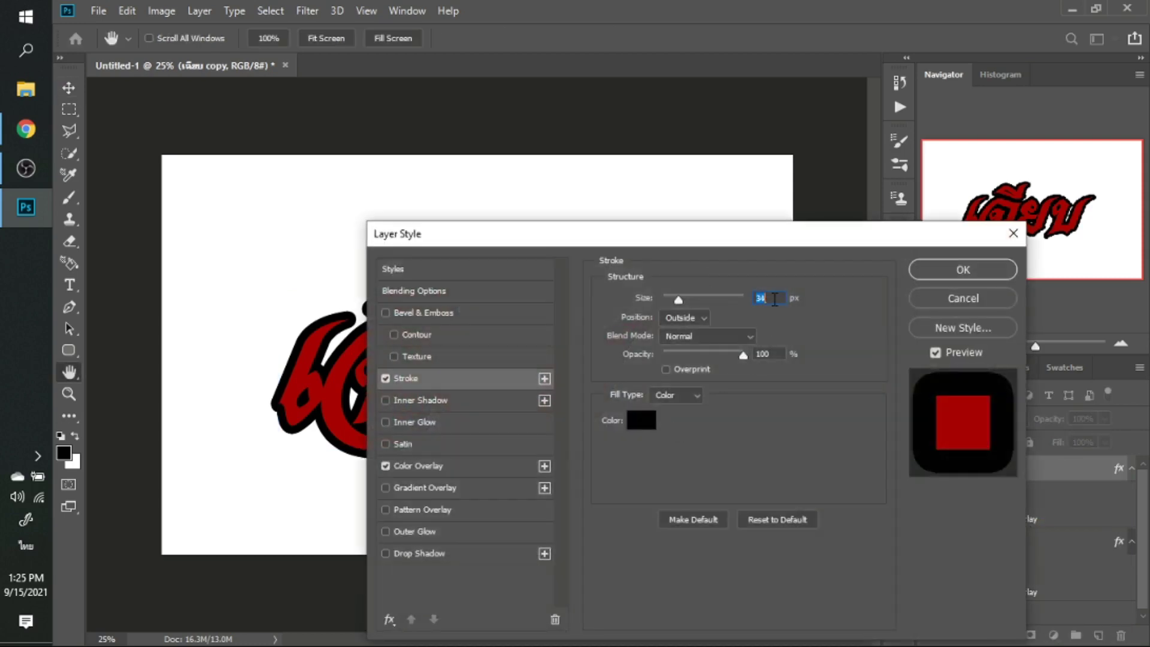
key("Down")
key("Down")
key("Return")
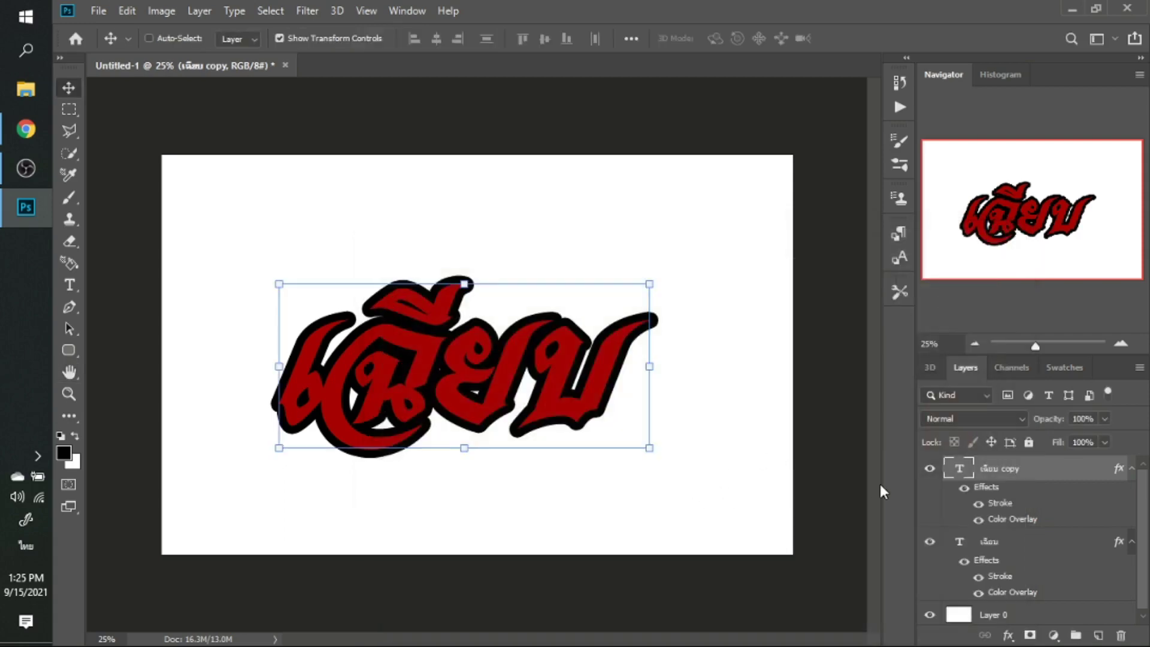
Duplicate the word again and give copy 2 a bright red fd0303 Color Overlay.
key("ctrl+j")
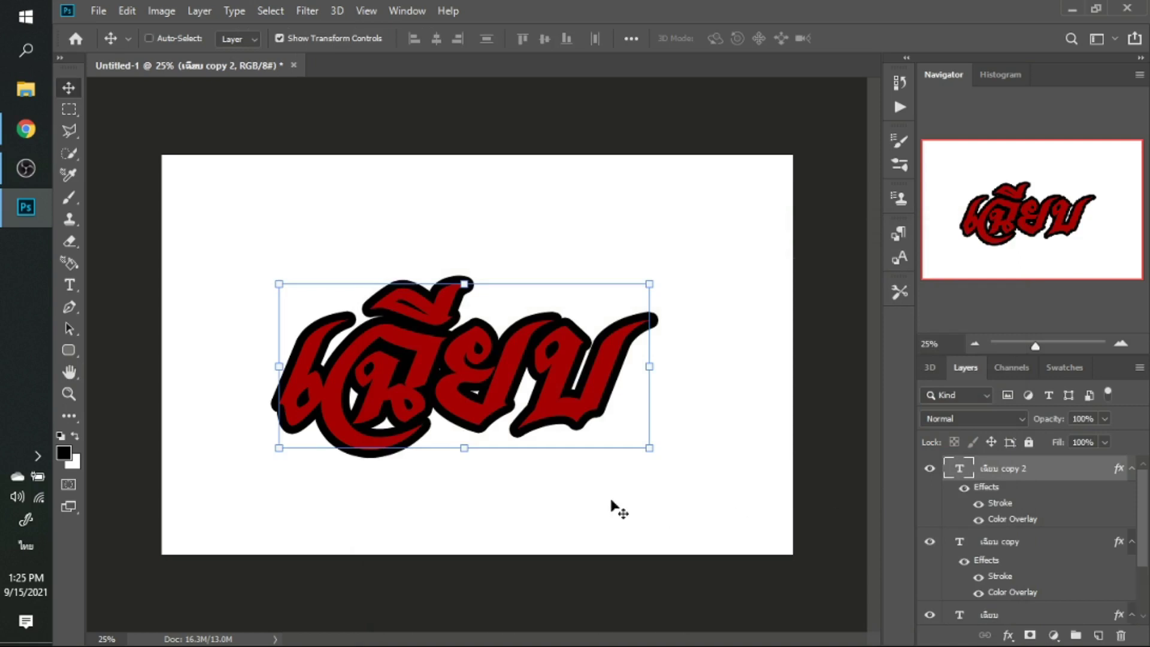
left_click(1008, 634)
left_click(1022, 565)
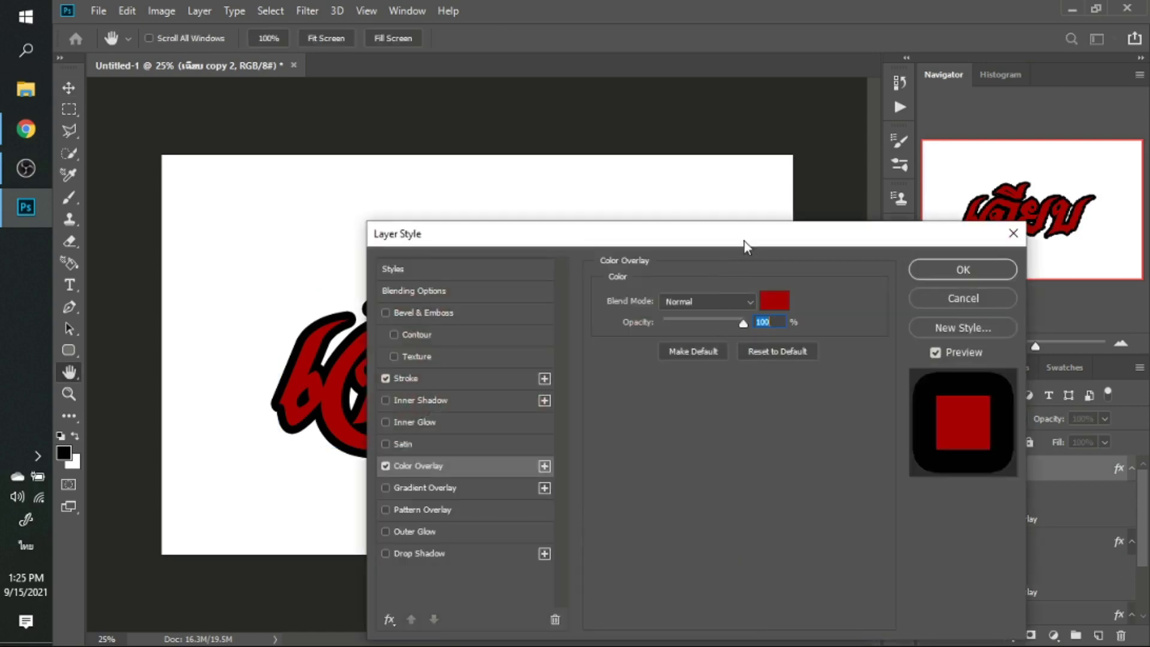
mouse_move(744, 241)
left_mouse_down()
mouse_move(795, 430)
mouse_move(798, 418)
mouse_move(783, 415)
left_mouse_up()
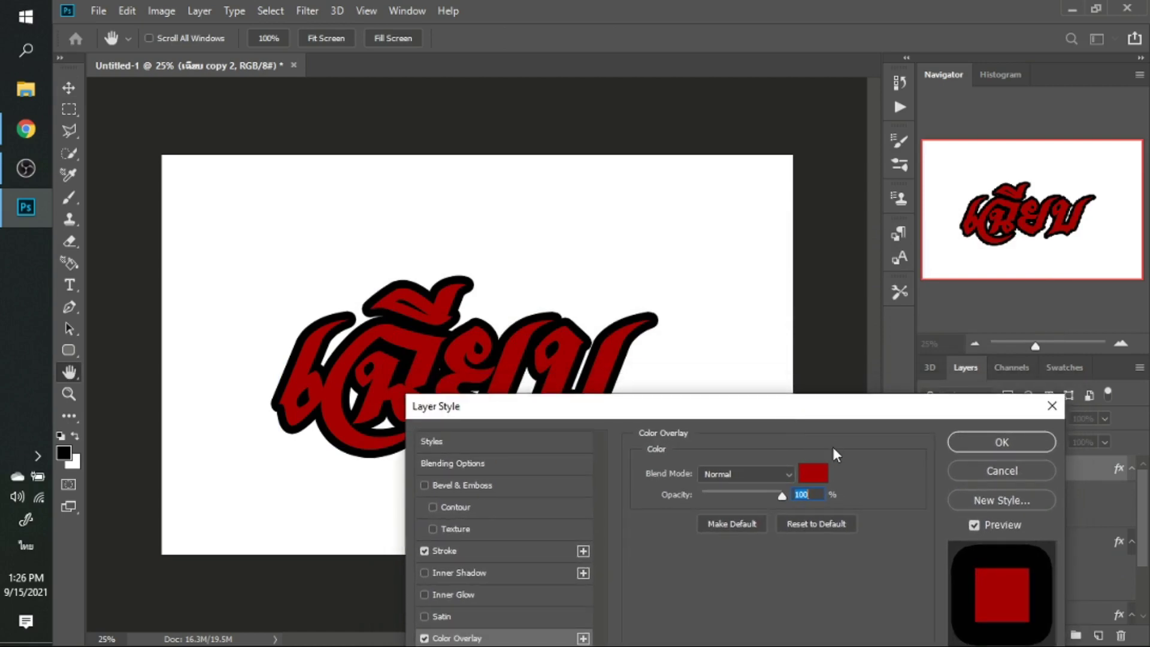
left_click(822, 474)
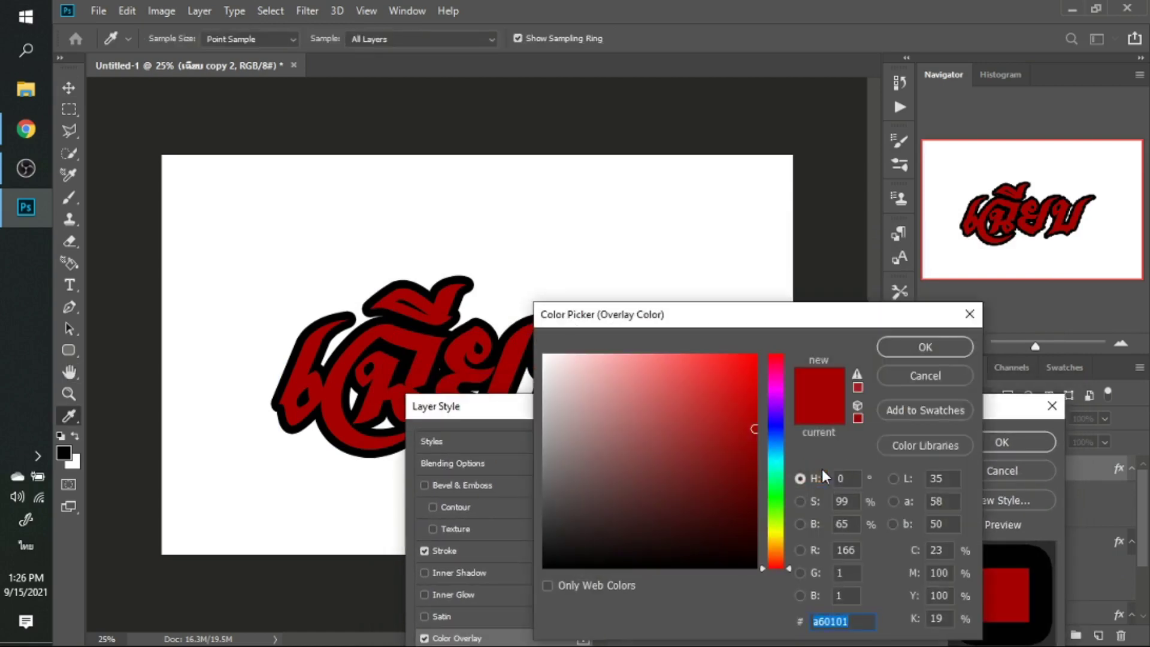
left_click(754, 355)
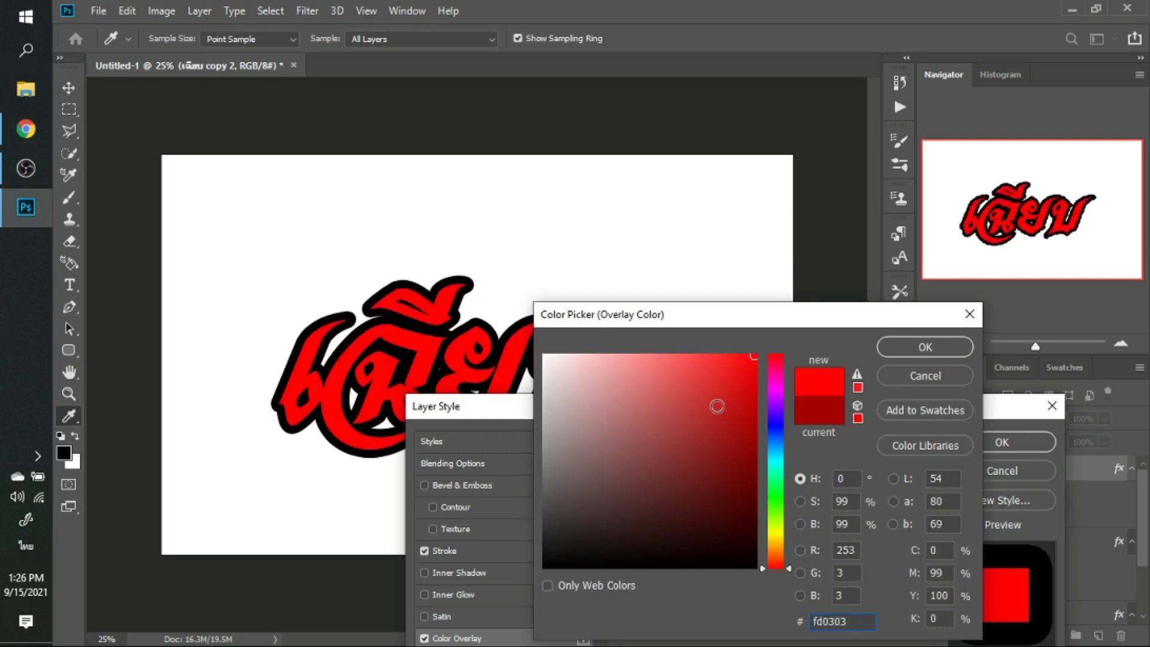
key("Return")
key("Return")
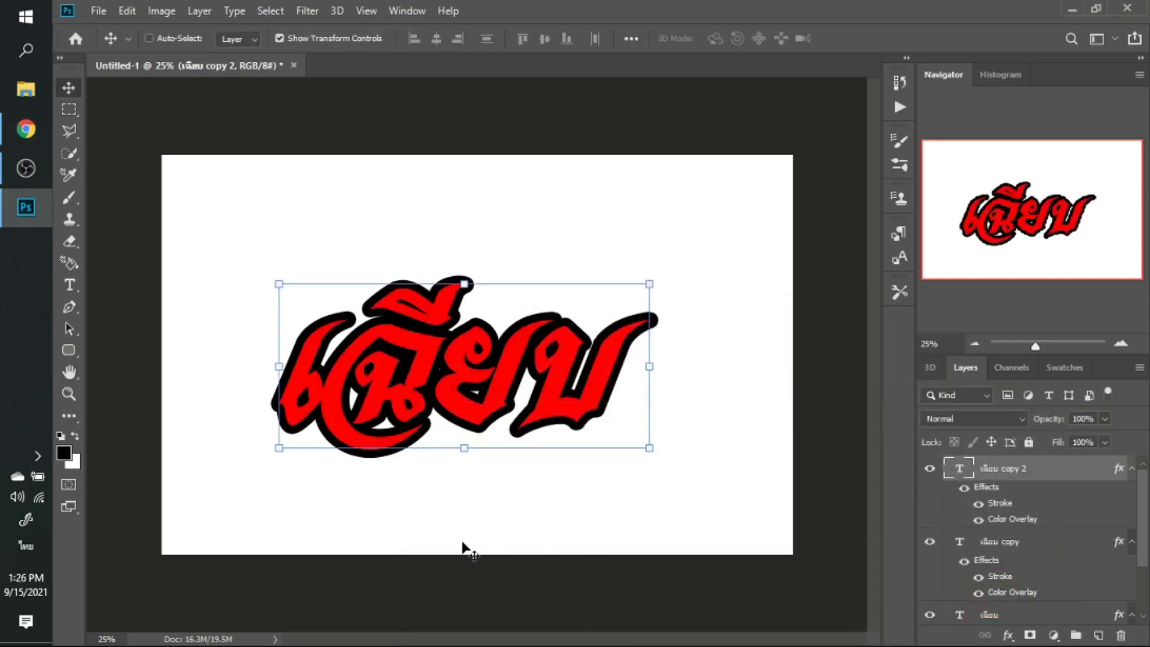
Trim copy 2's text to the single letter เ and nudge it slightly left.
key("t")
left_click(328, 369)
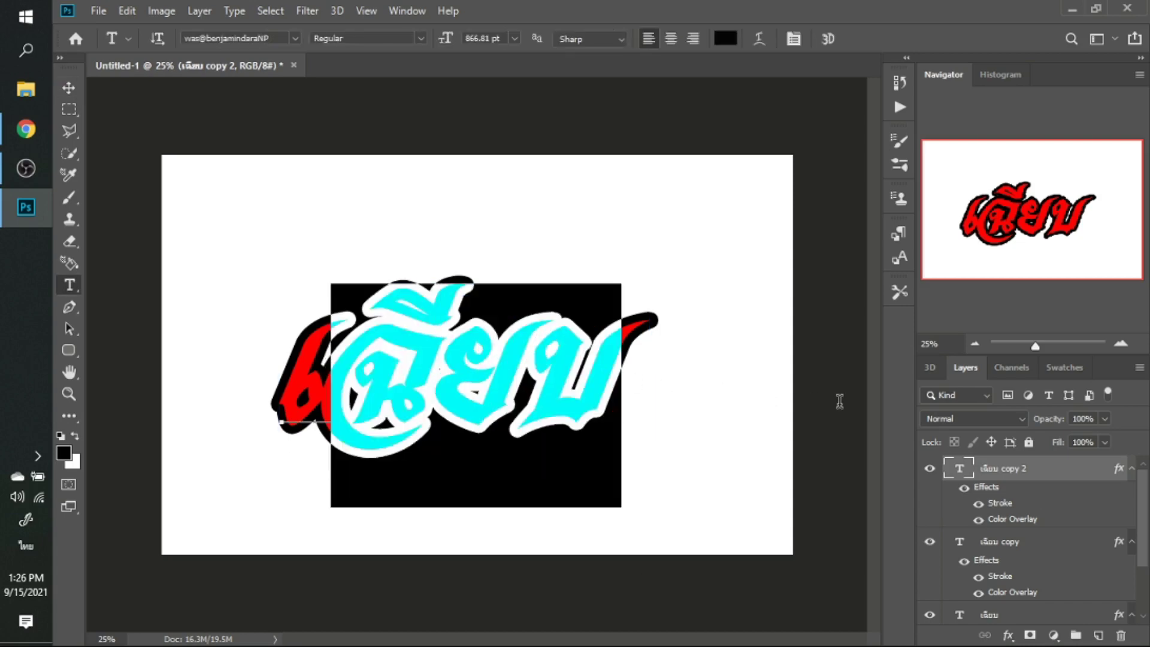
key("shift+End")
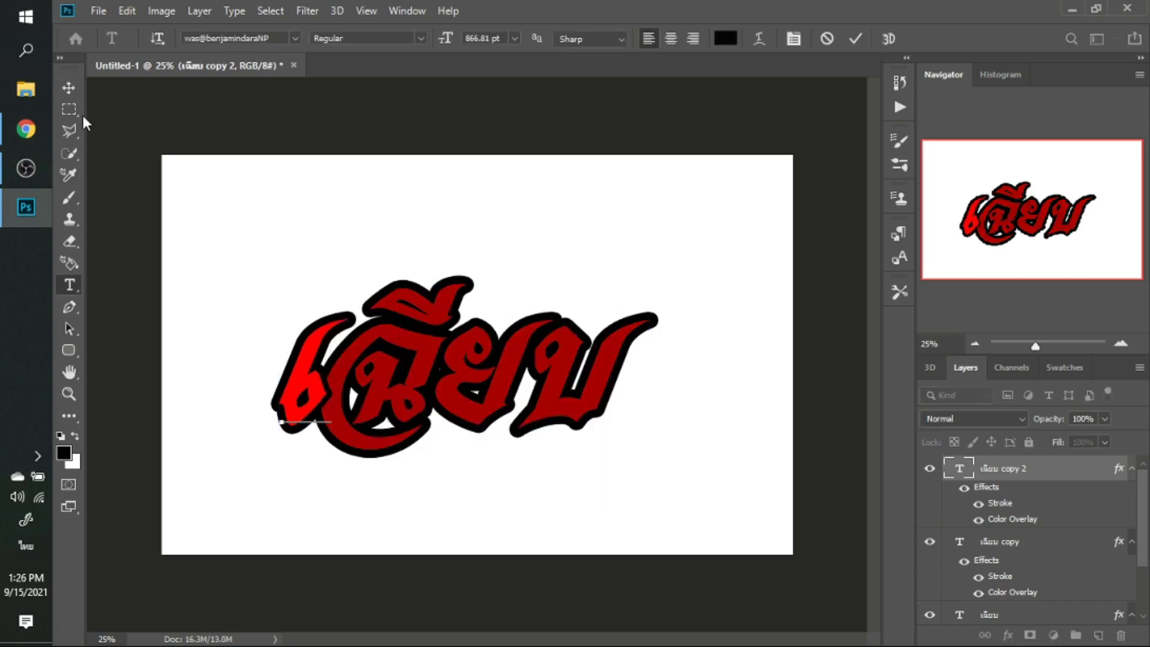
key("BackSpace")
left_click(70, 87)
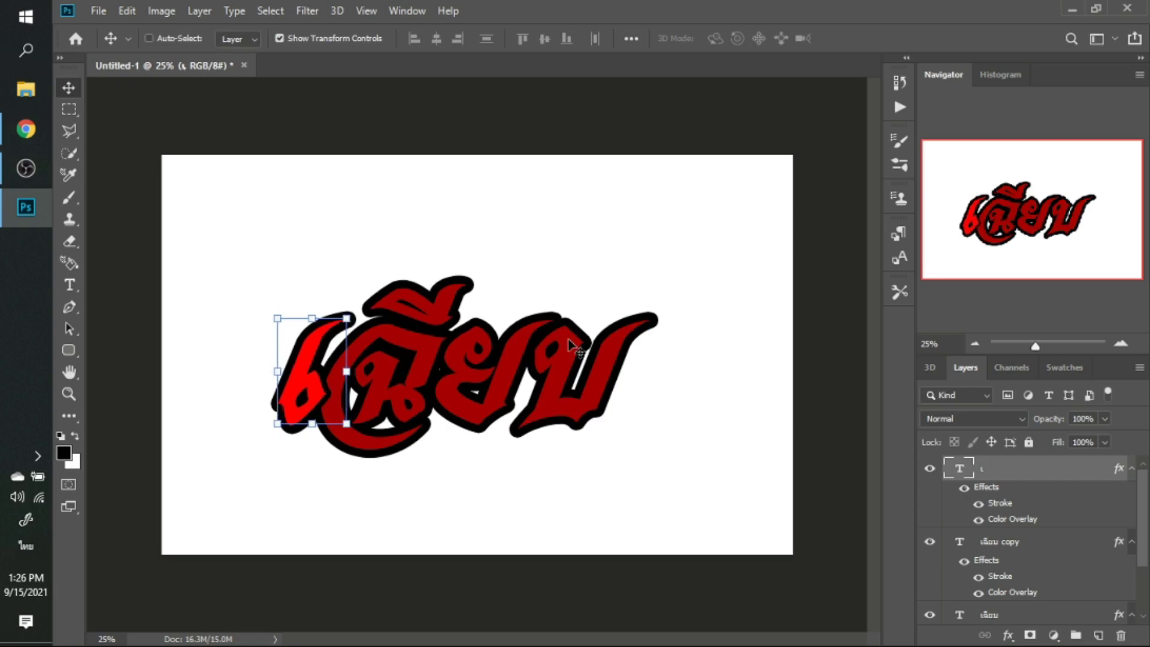
key("shift+Left")
key("shift+Left")
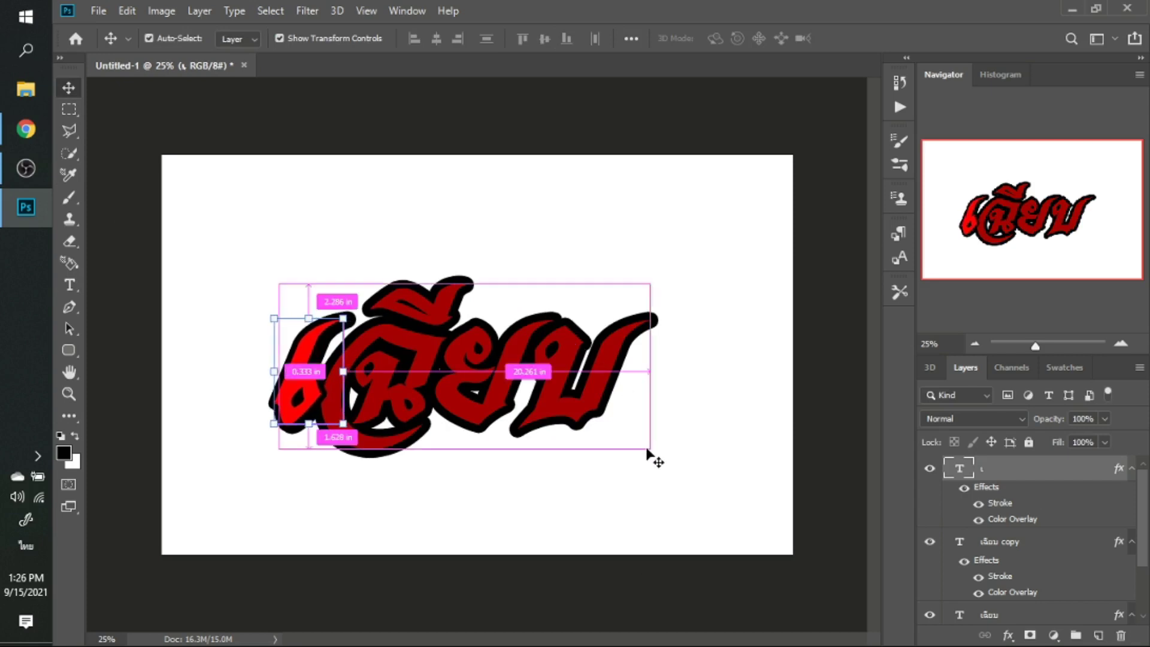
Duplicate the เ layer, retype it as ฉ, and position it over the matching letter.
key("ctrl+j")
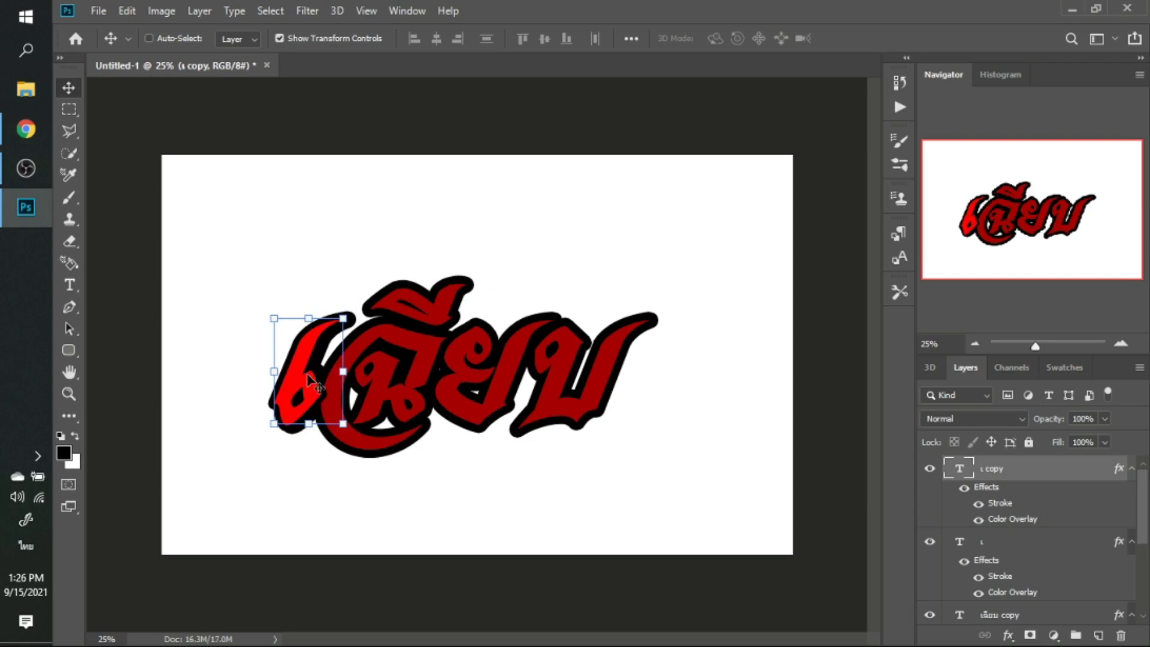
key("t")
left_click(308, 371)
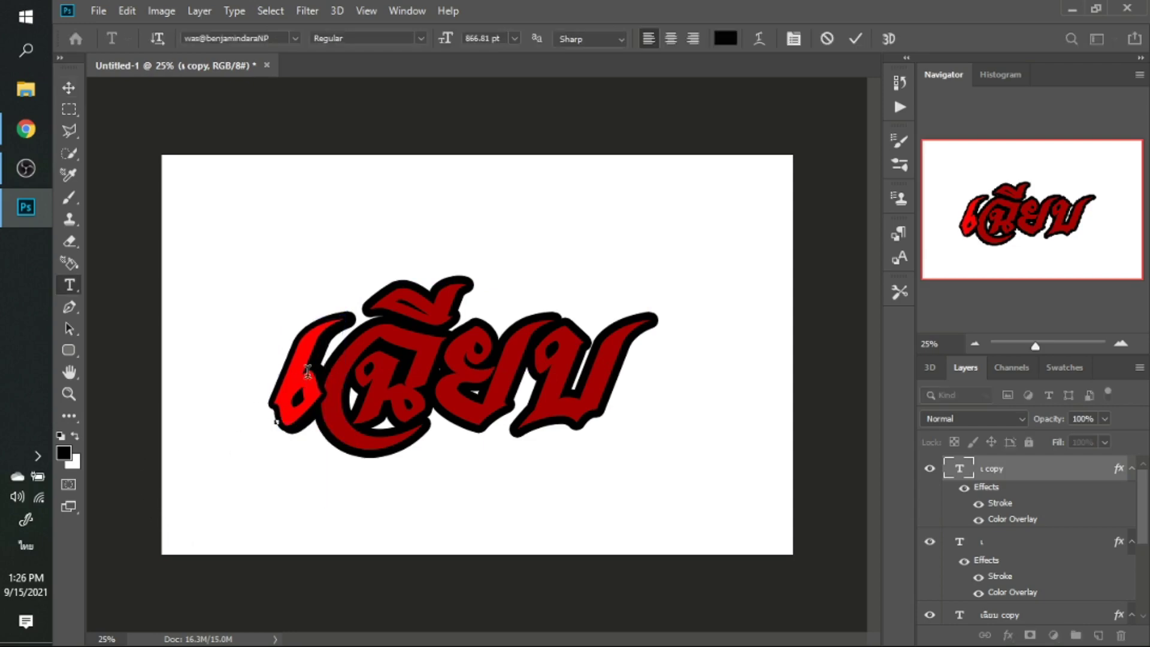
type("ฉ")
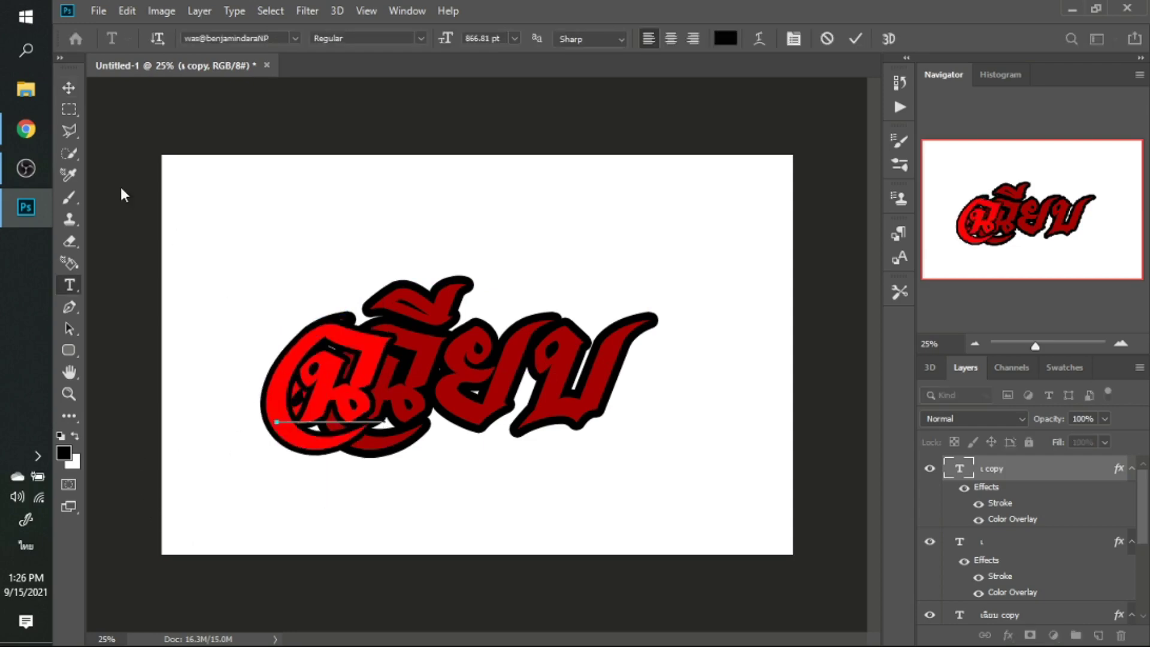
left_click(69, 88)
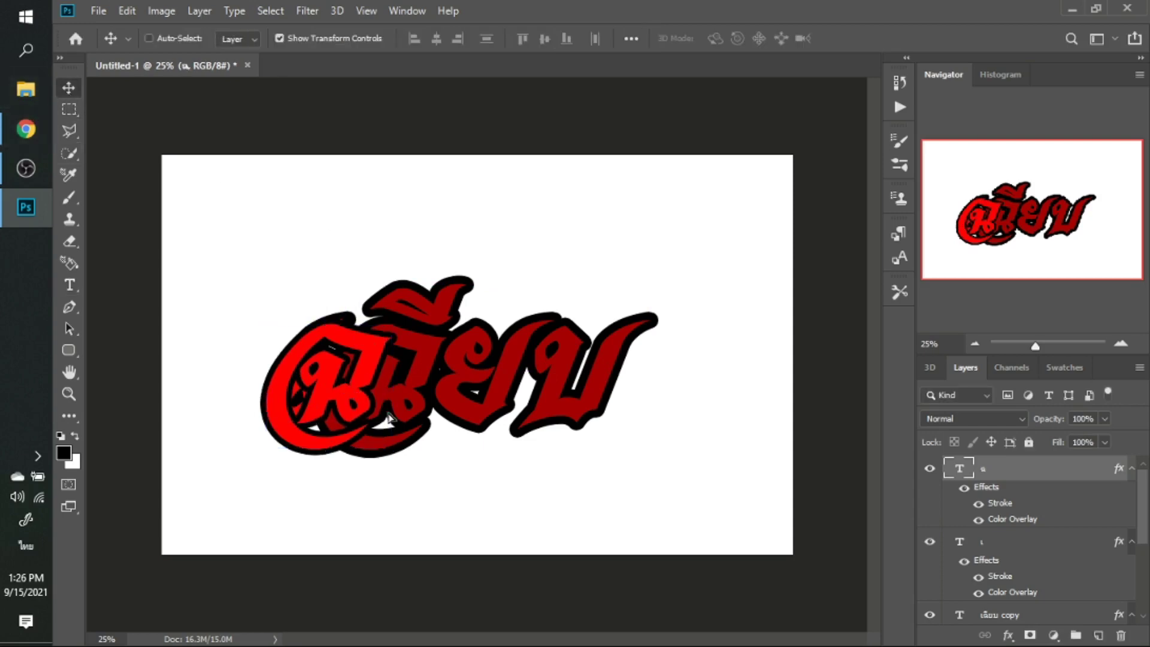
mouse_move(345, 387)
left_mouse_down()
mouse_move(422, 413)
mouse_move(400, 381)
left_mouse_up()
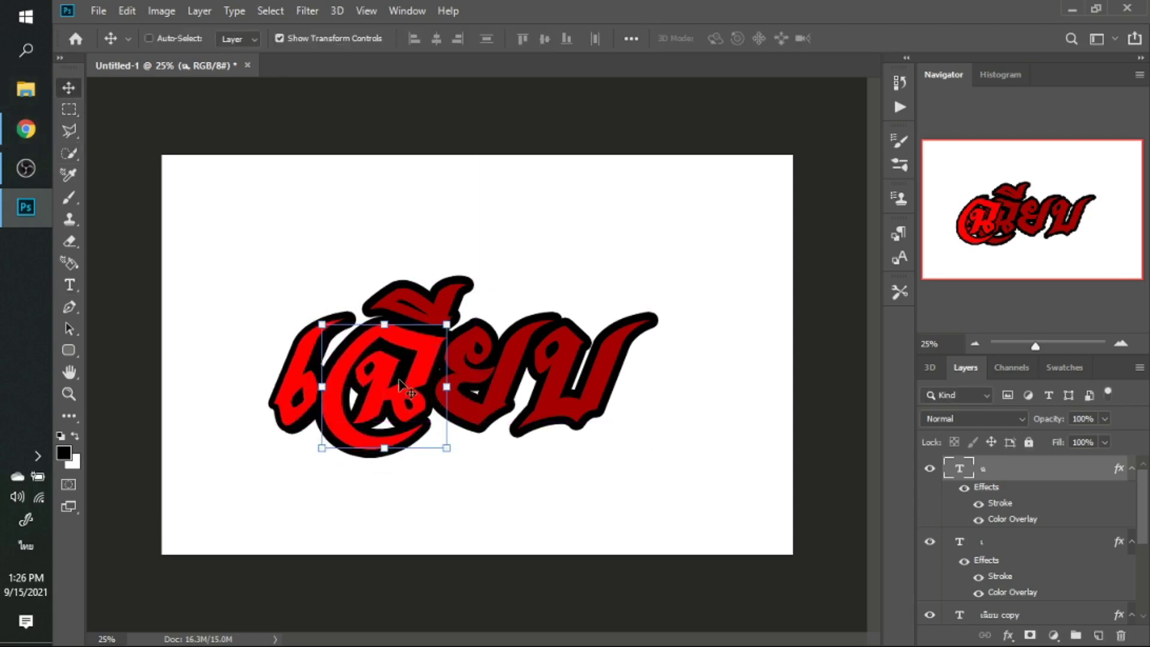
key("shift+Left")
key("shift+Left")
key("shift+Left")
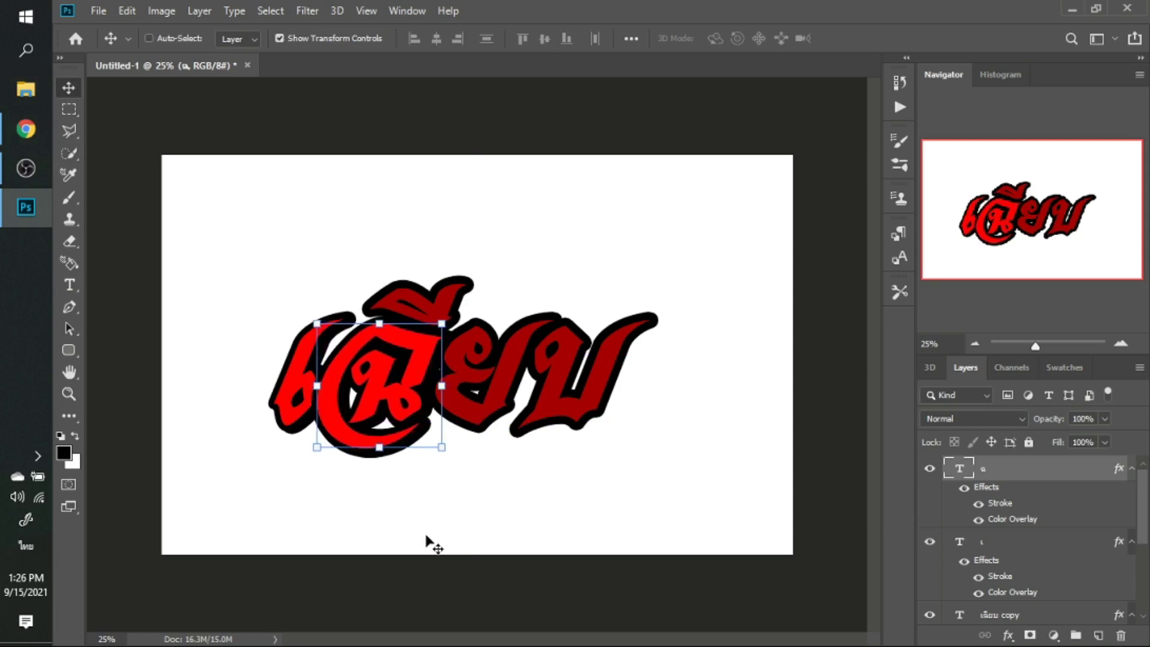
key("shift+Left")
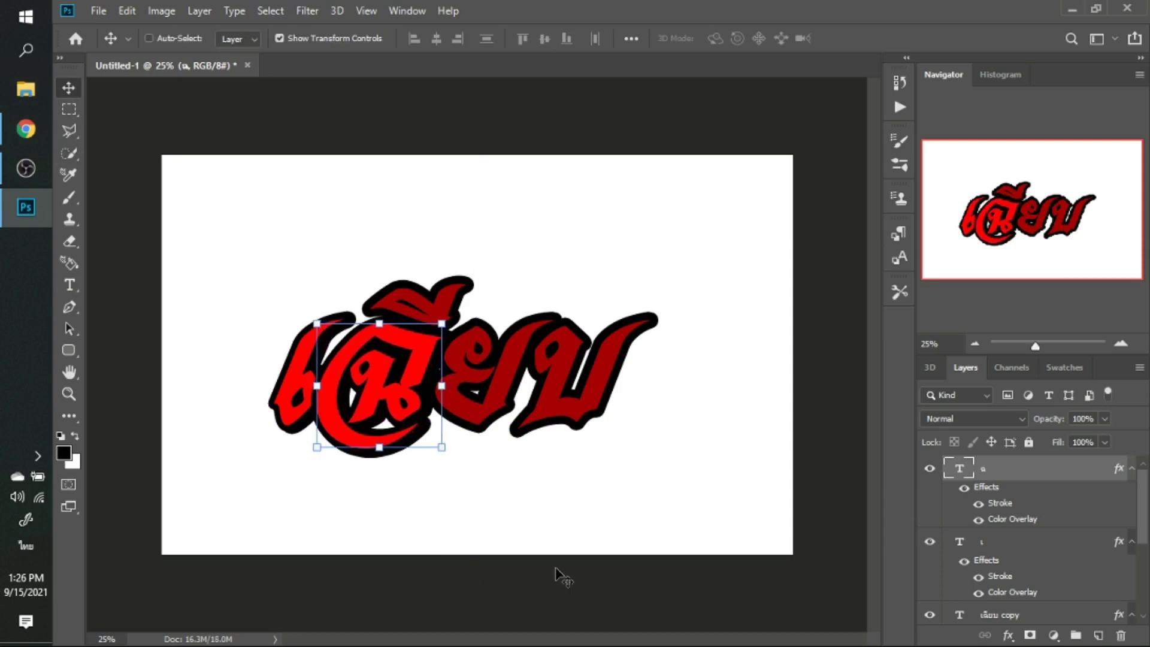
Change the ฉ letter's Color Overlay from red to white ffffff.
left_click(1008, 635)
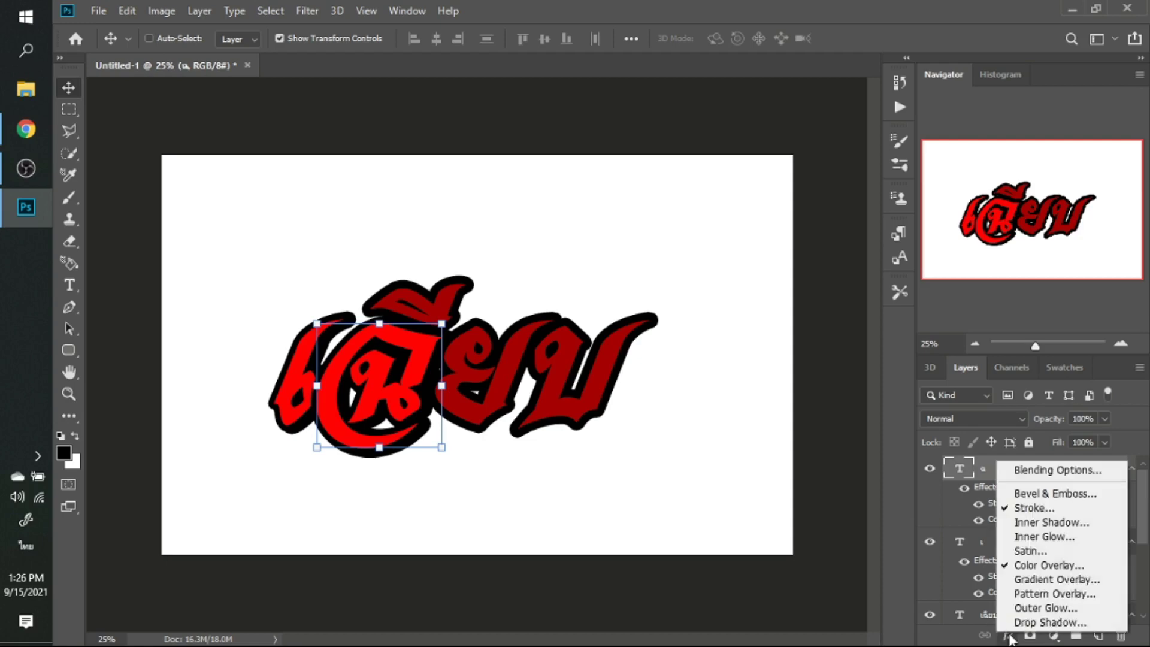
left_click(1034, 566)
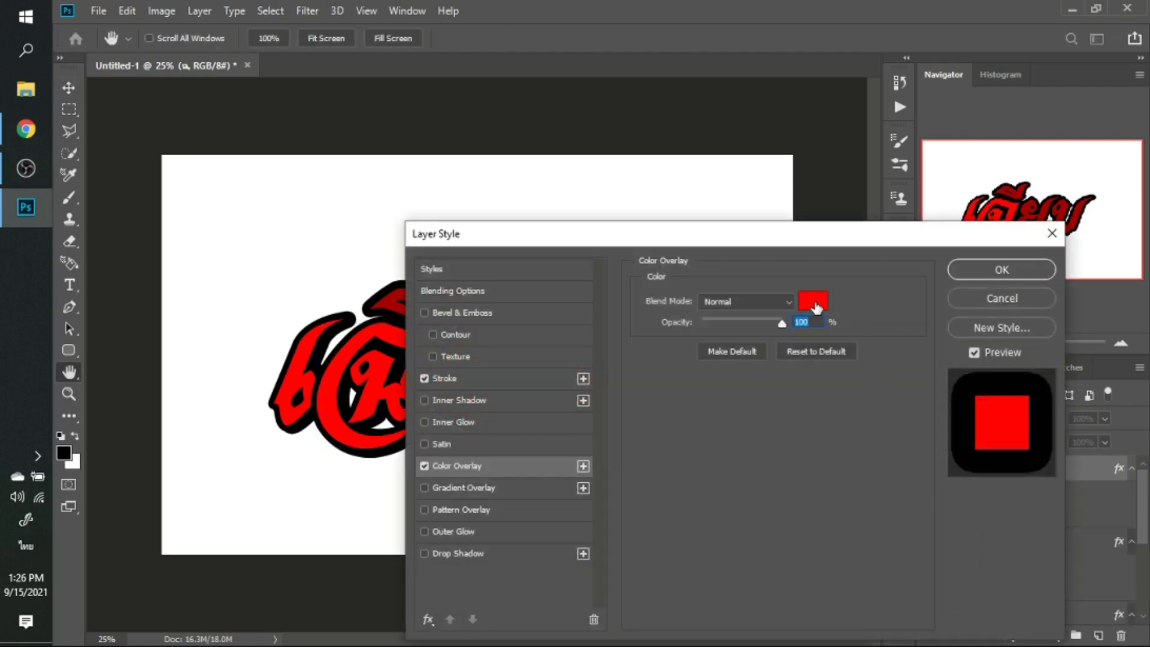
left_click(815, 302)
left_click(671, 181)
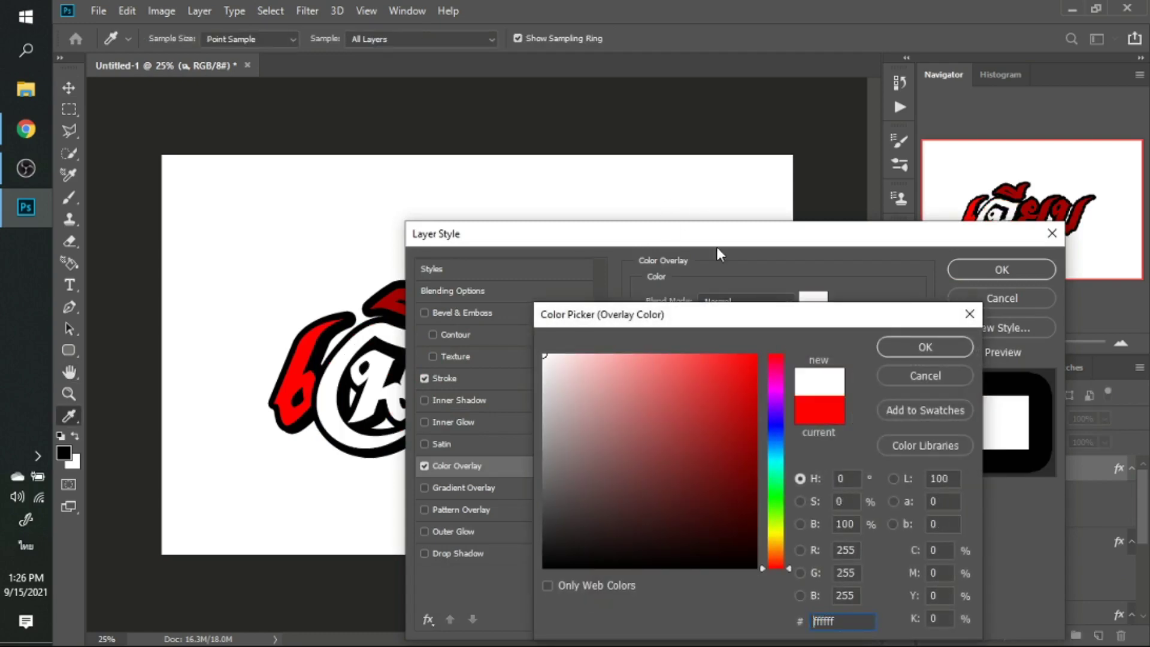
key("Return")
key("Return")
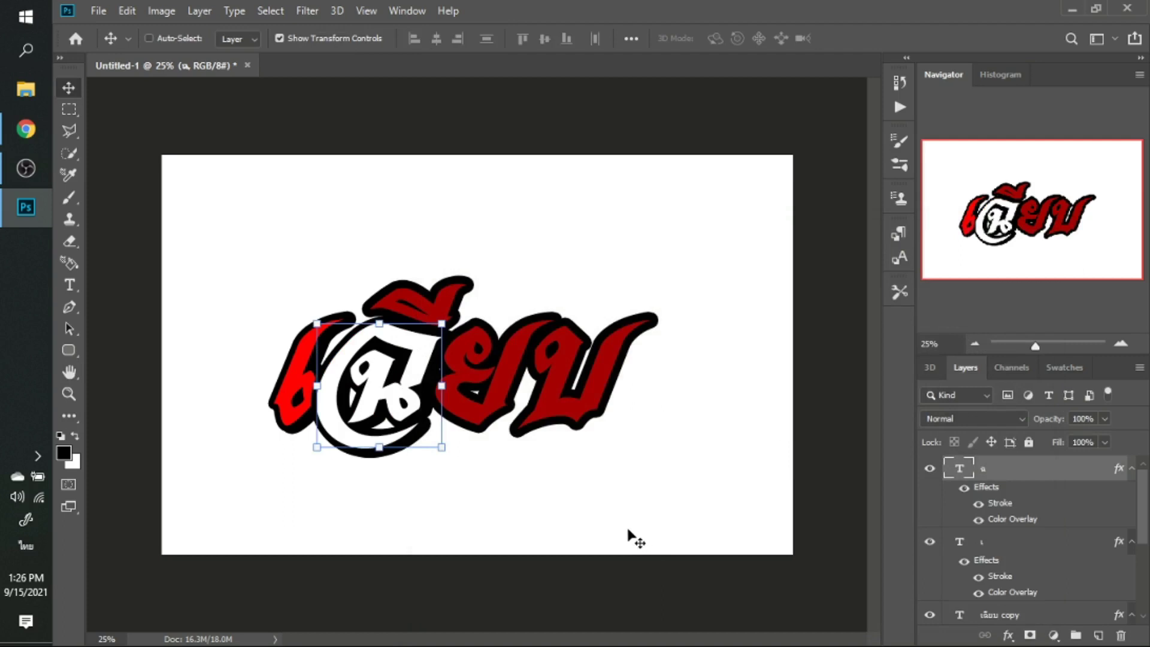
left_click(623, 530, "alt")
Type the ี vowel mark into a copied letter layer and position it above the letter.
key("t")
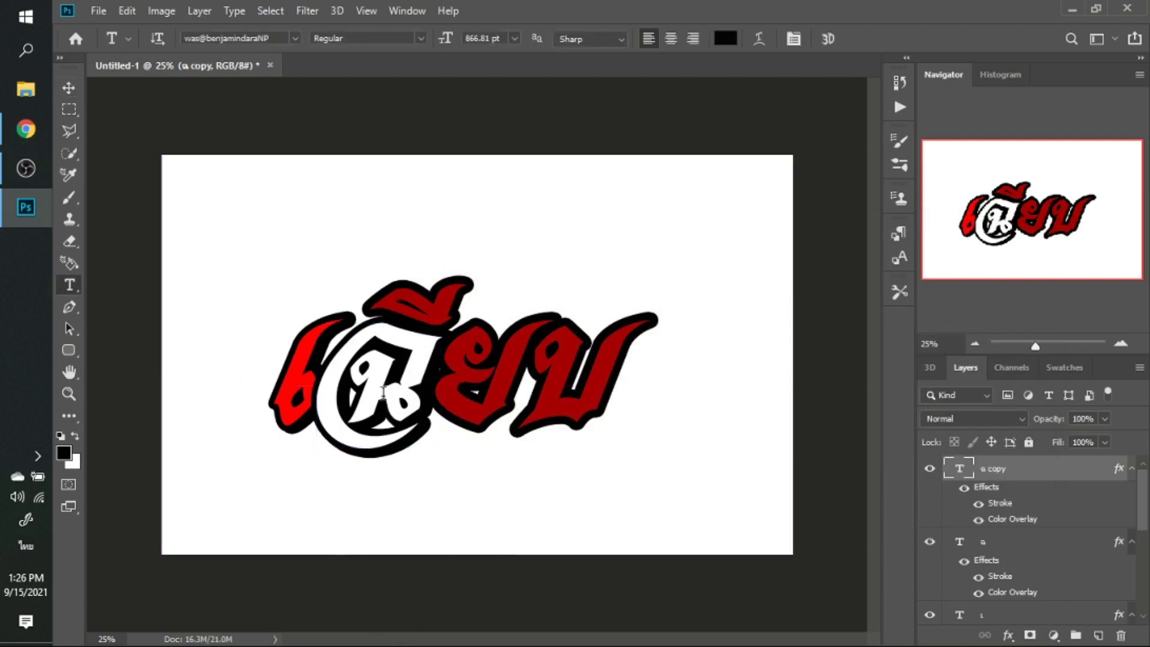
left_click(384, 392)
key("Left")
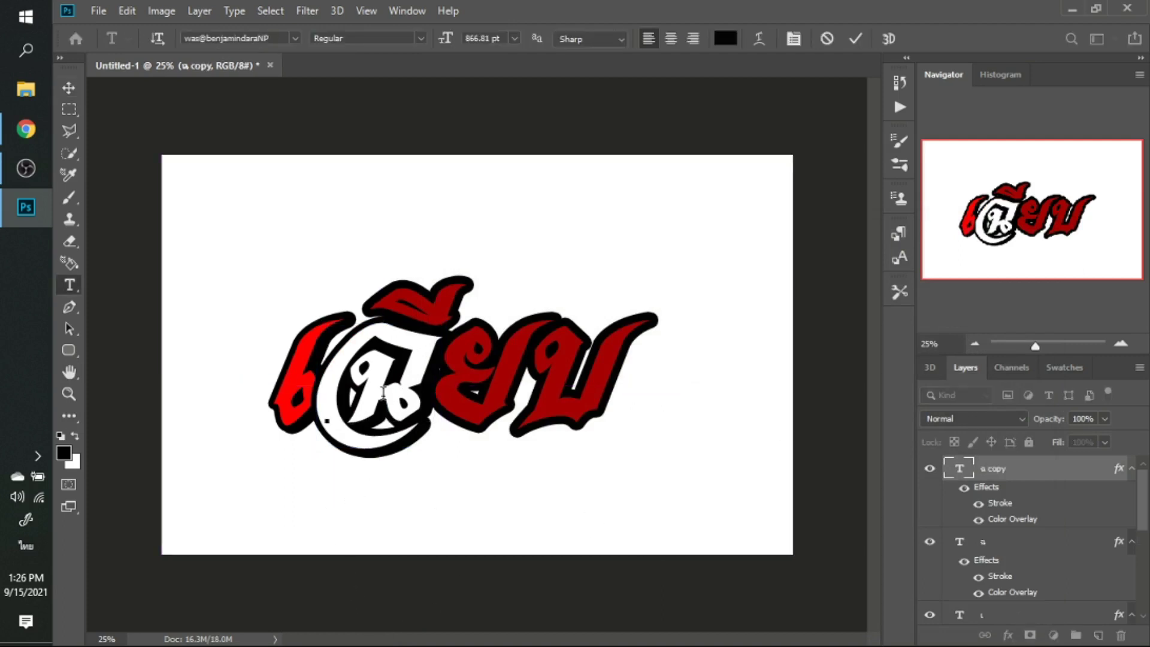
type("ี")
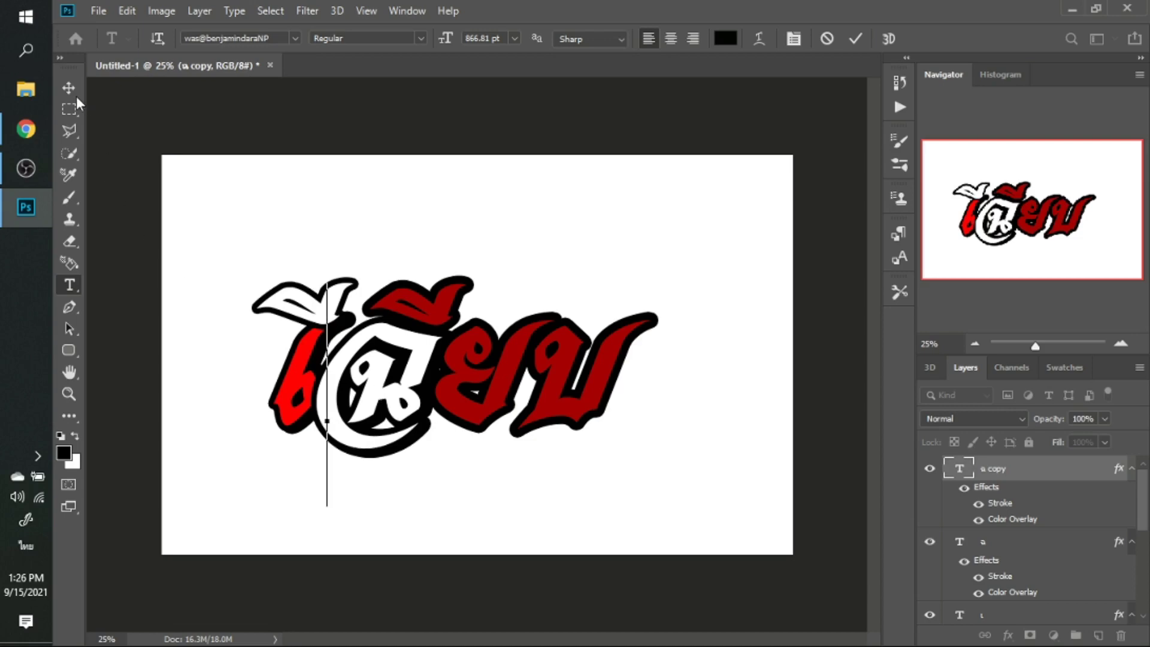
left_click(70, 87)
left_click_drag(328, 309, 440, 310)
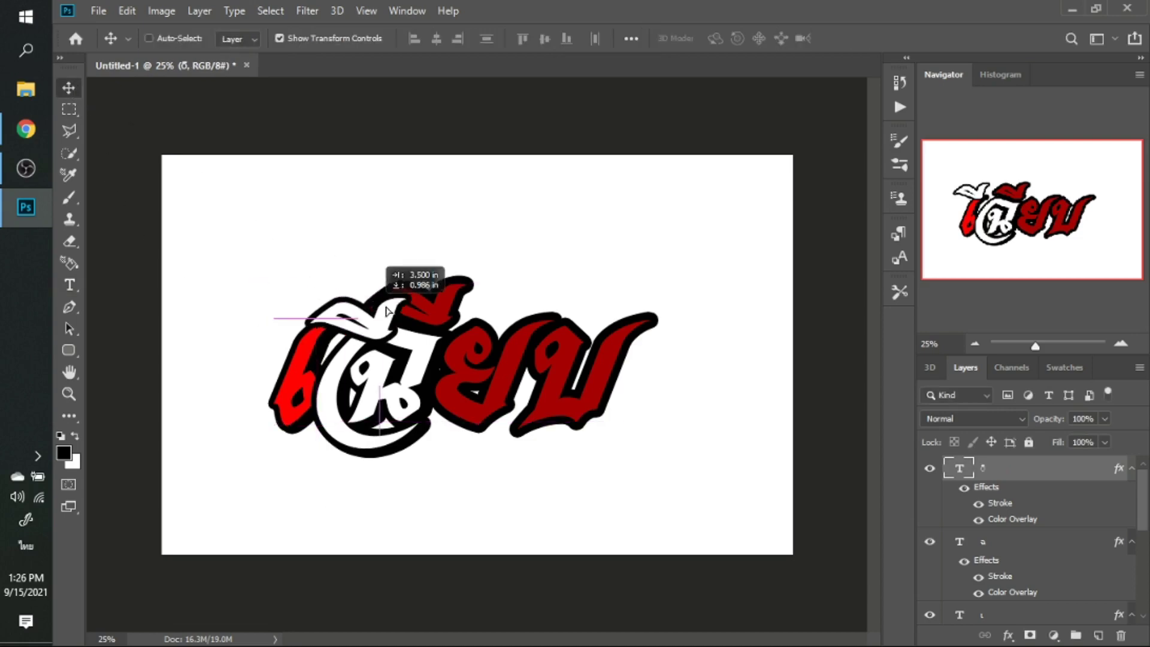
key("shift+Left")
key("shift+Left")
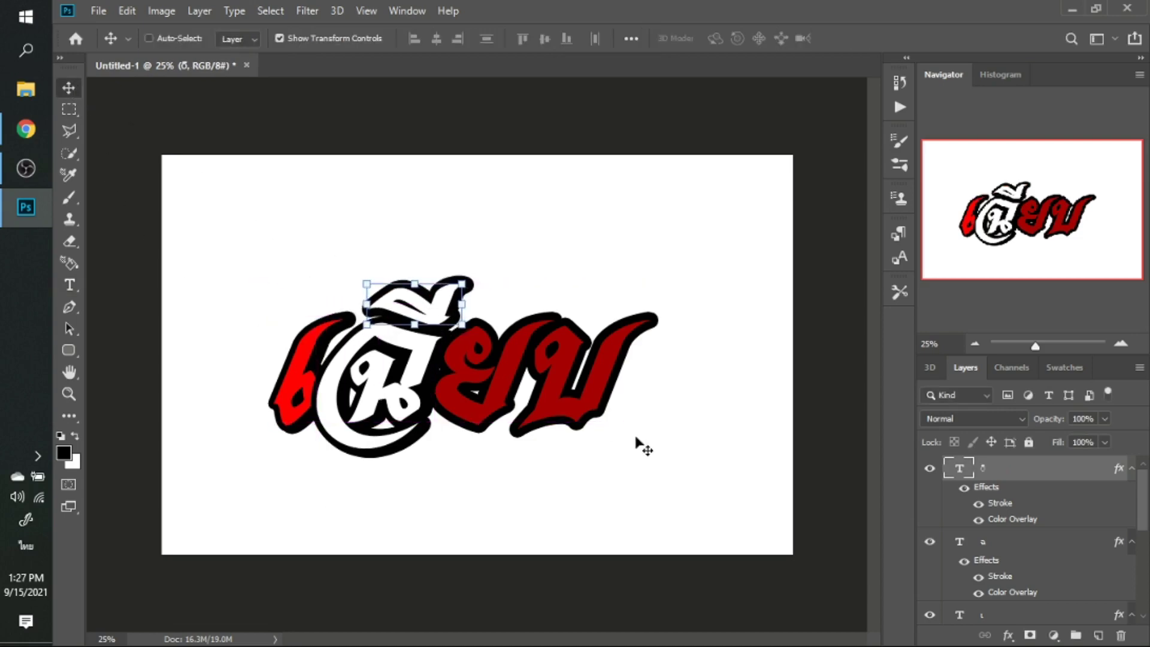
key("shift+Left")
key("Up")
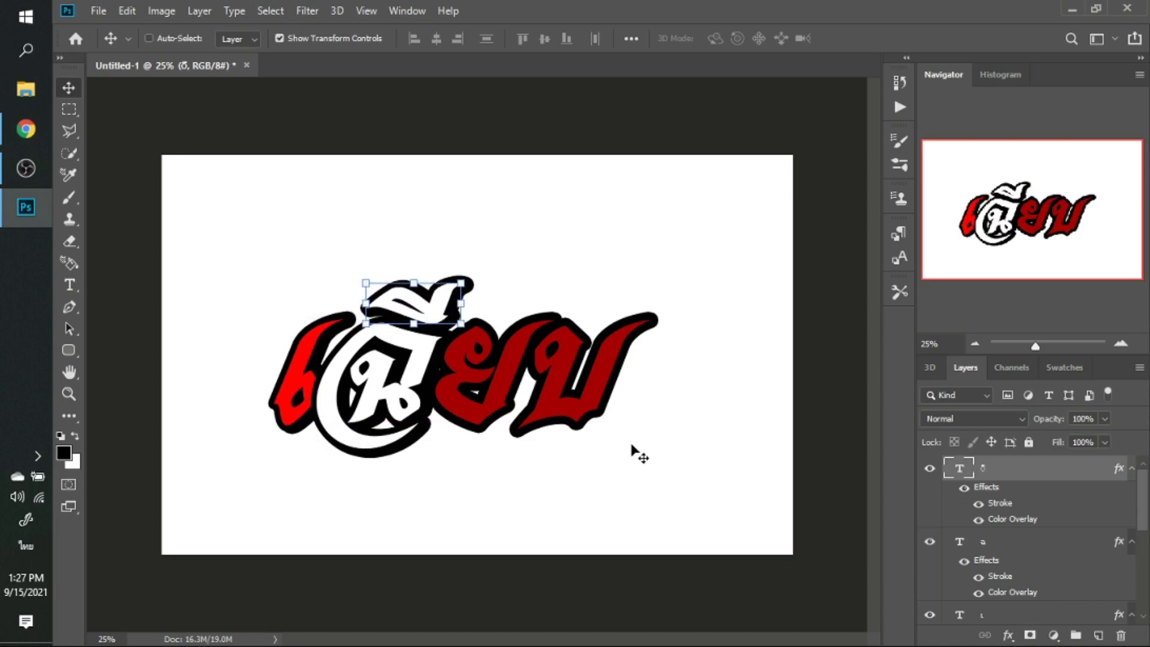
Change the vowel mark's Color Overlay from white to a strong blue.
left_click(1008, 635)
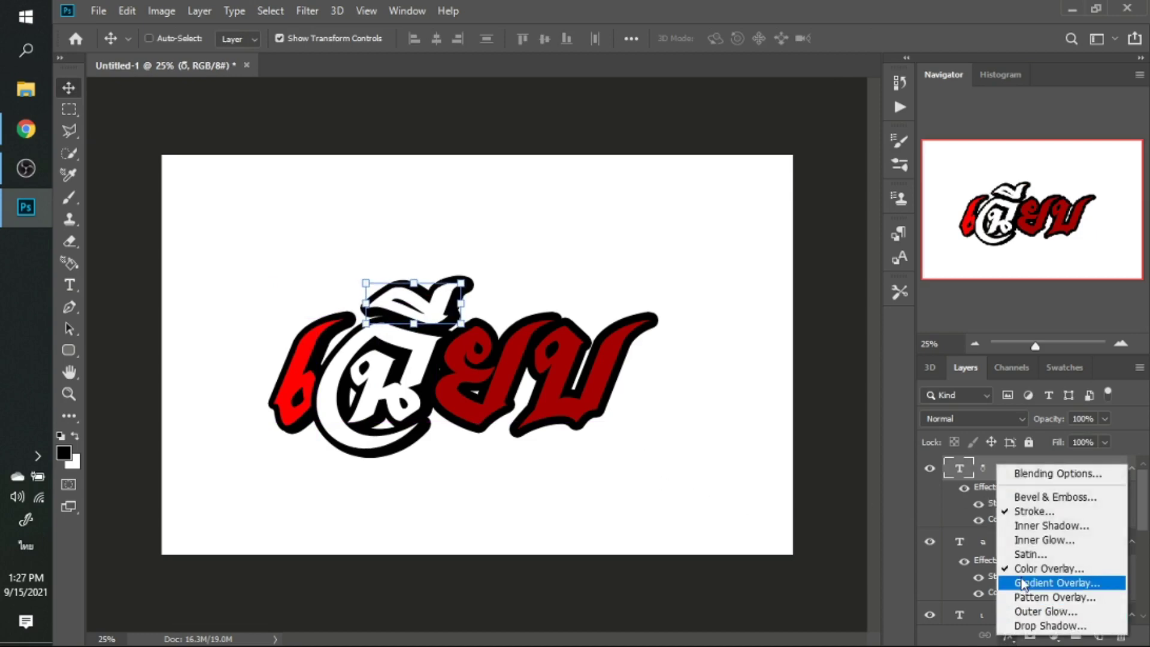
left_click(1023, 566)
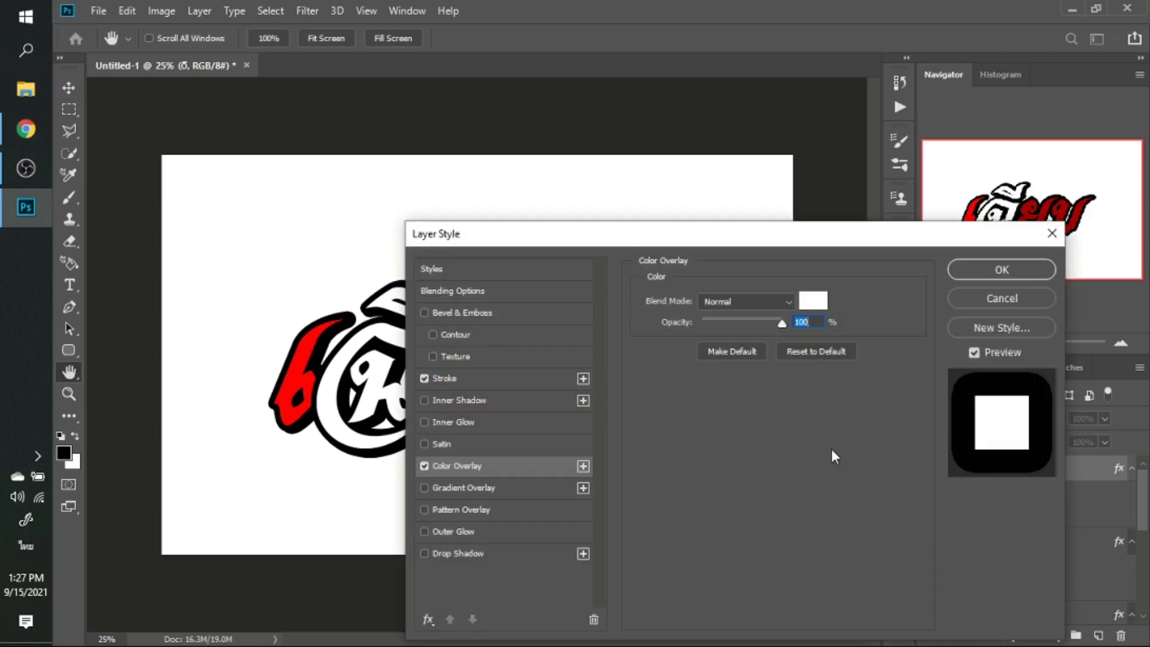
left_click(821, 301)
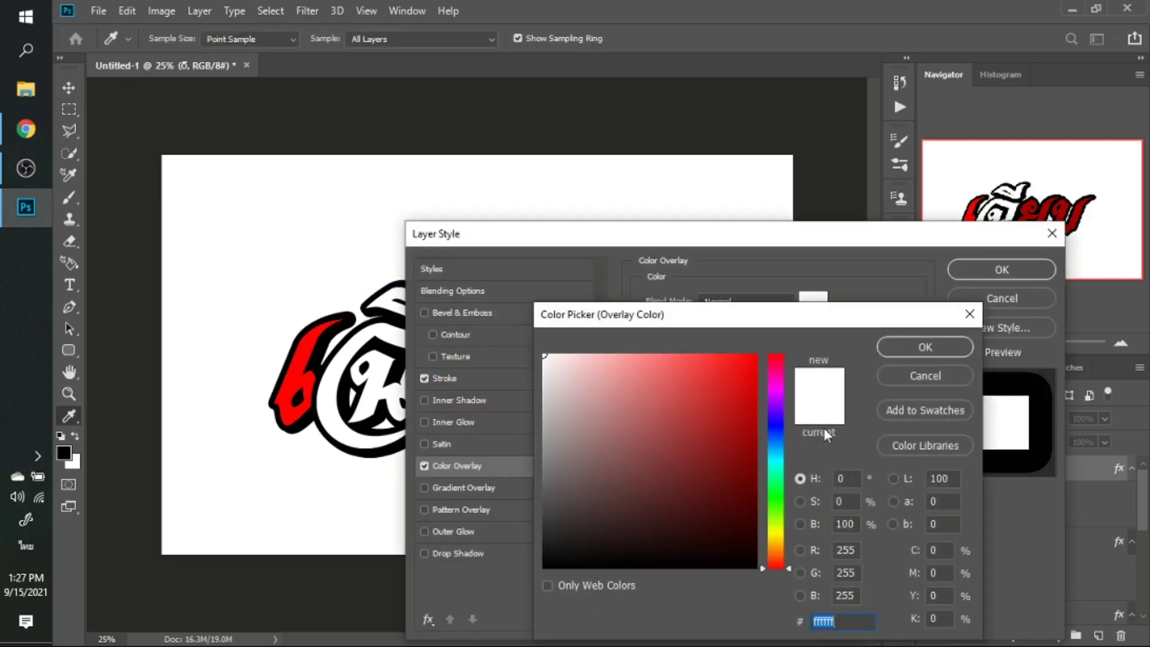
left_click(775, 429)
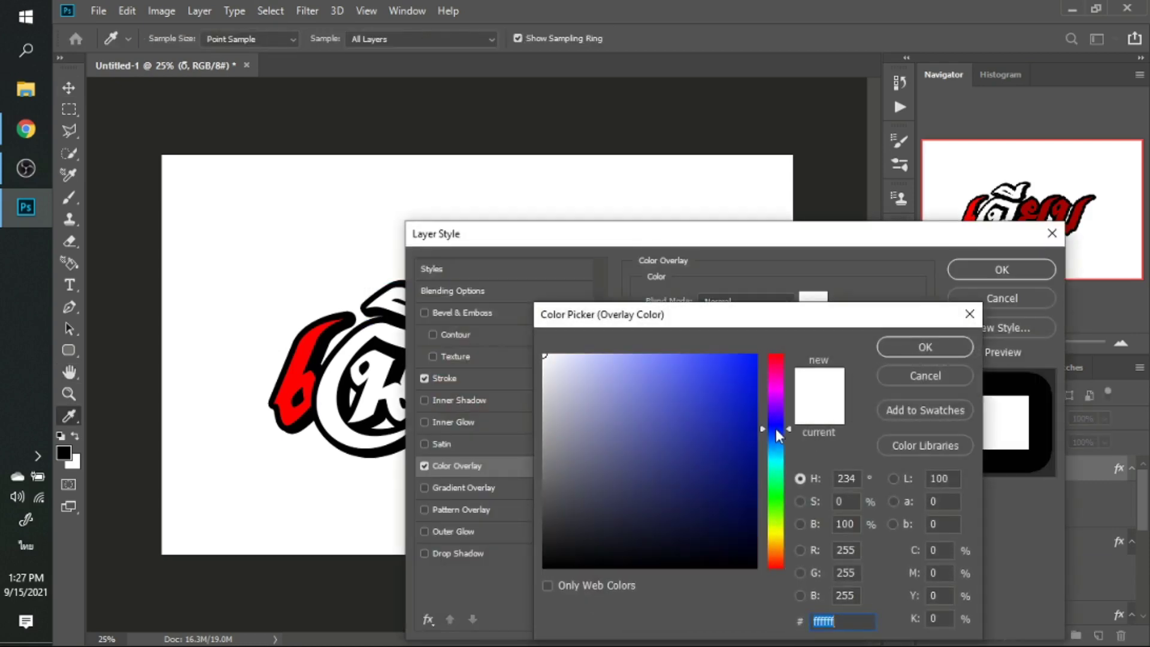
left_click(757, 358)
key("Return")
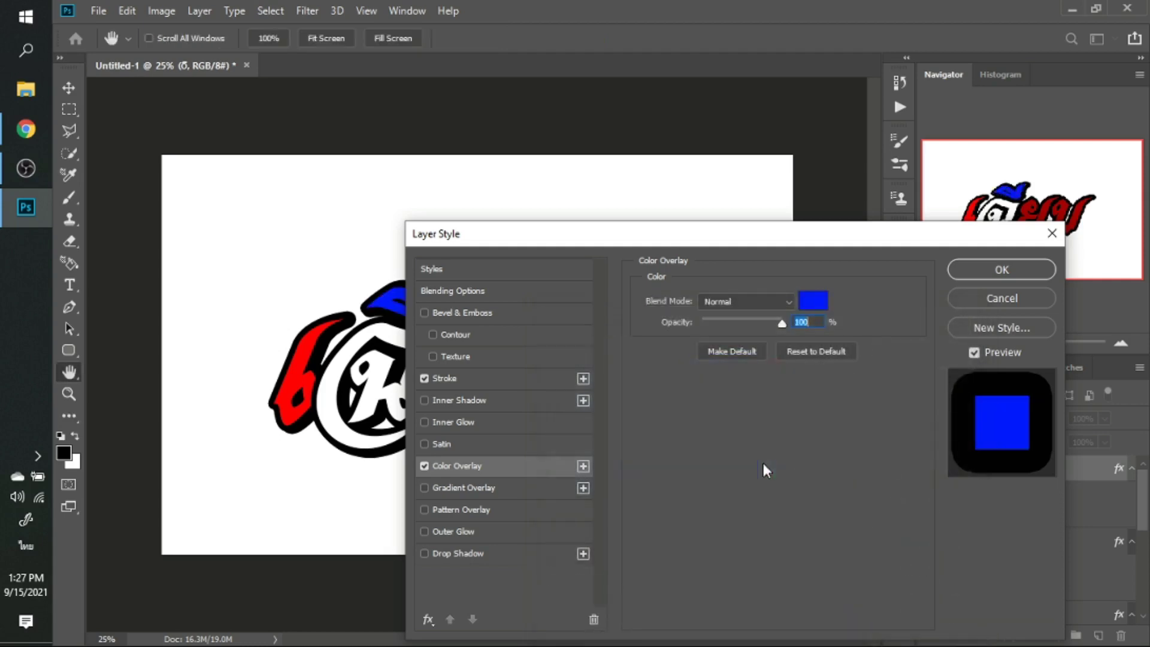
key("Return")
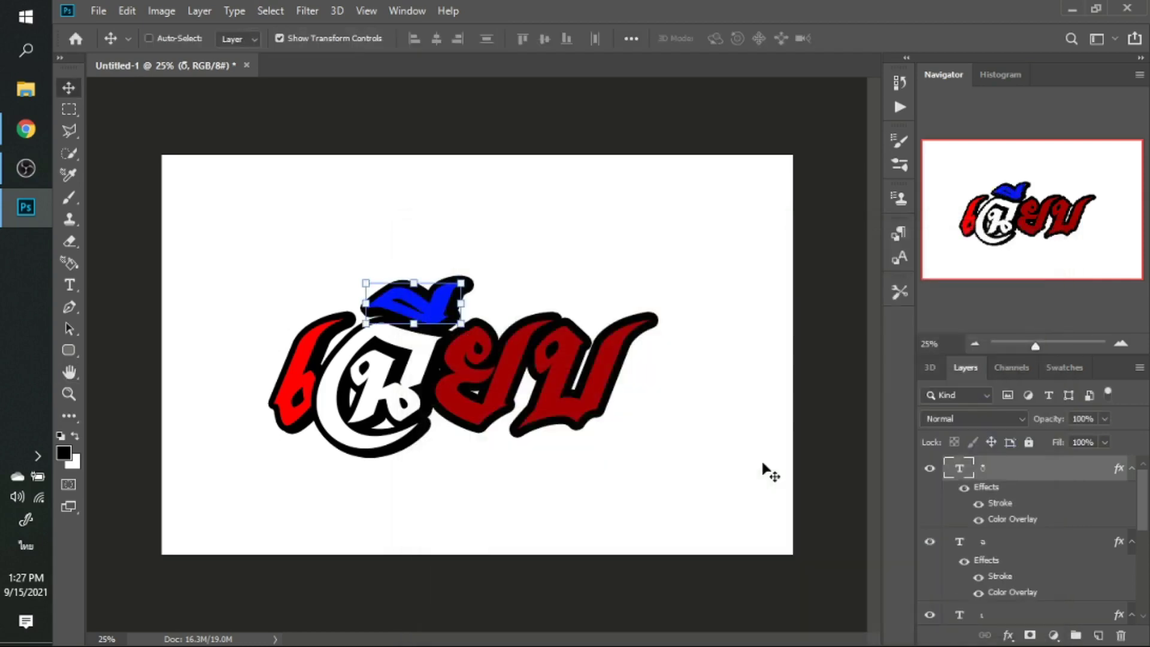
Duplicate the vowel mark layer and replace its text with the letter ย.
key("ctrl+j")
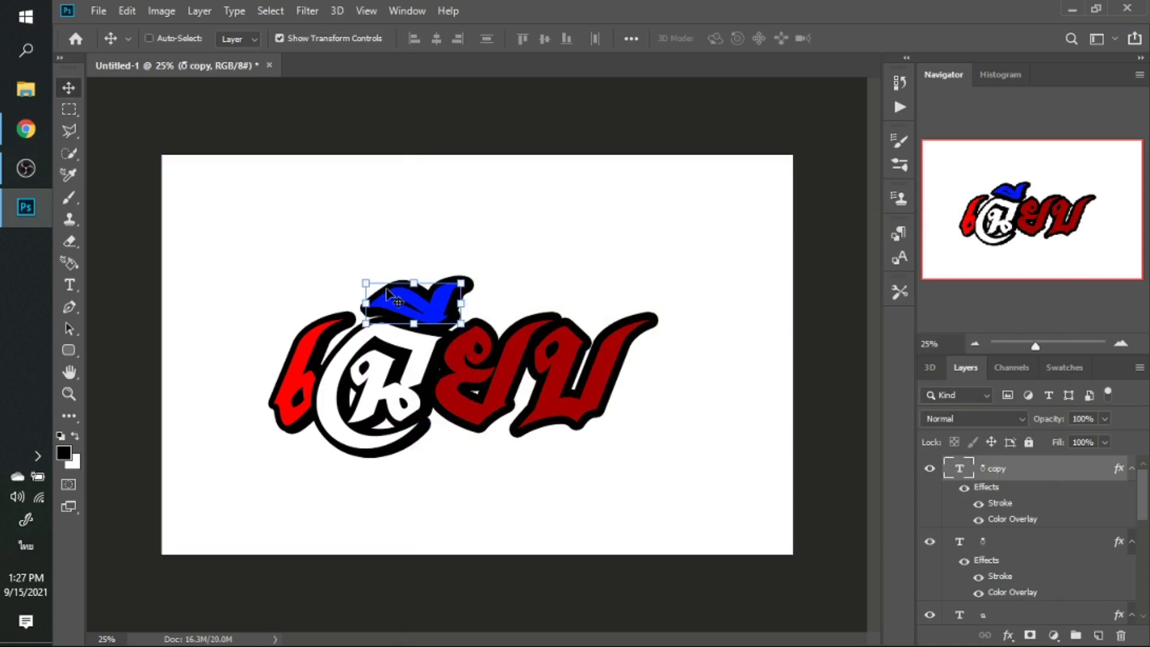
key("t")
left_click(429, 299)
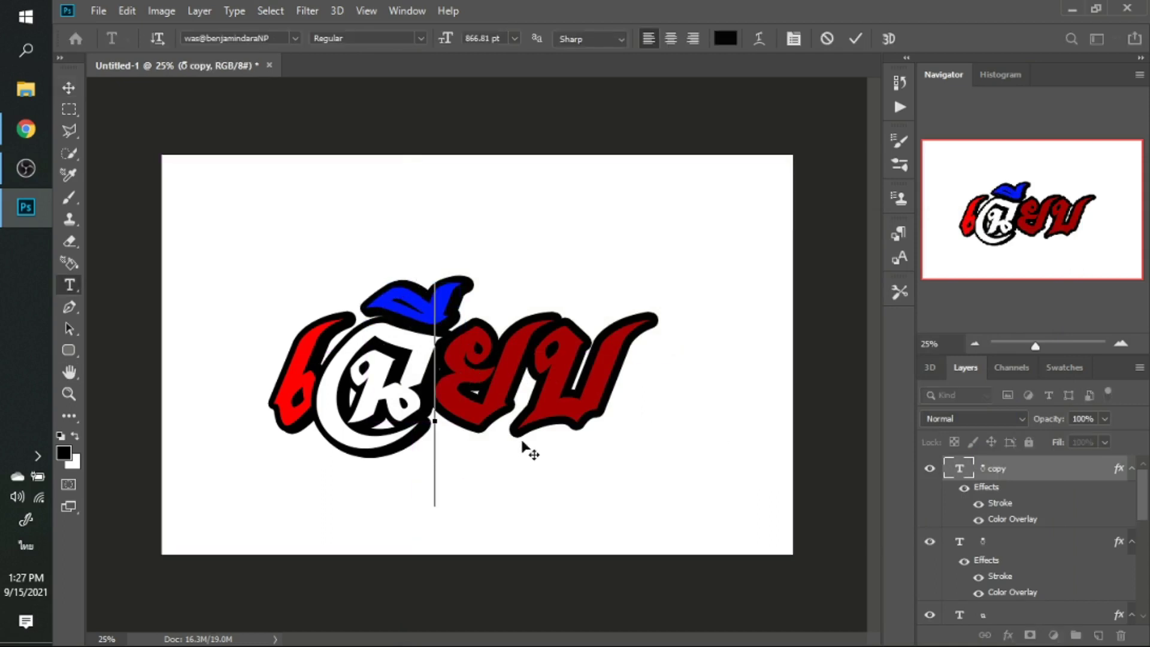
left_click(526, 421, "shift")
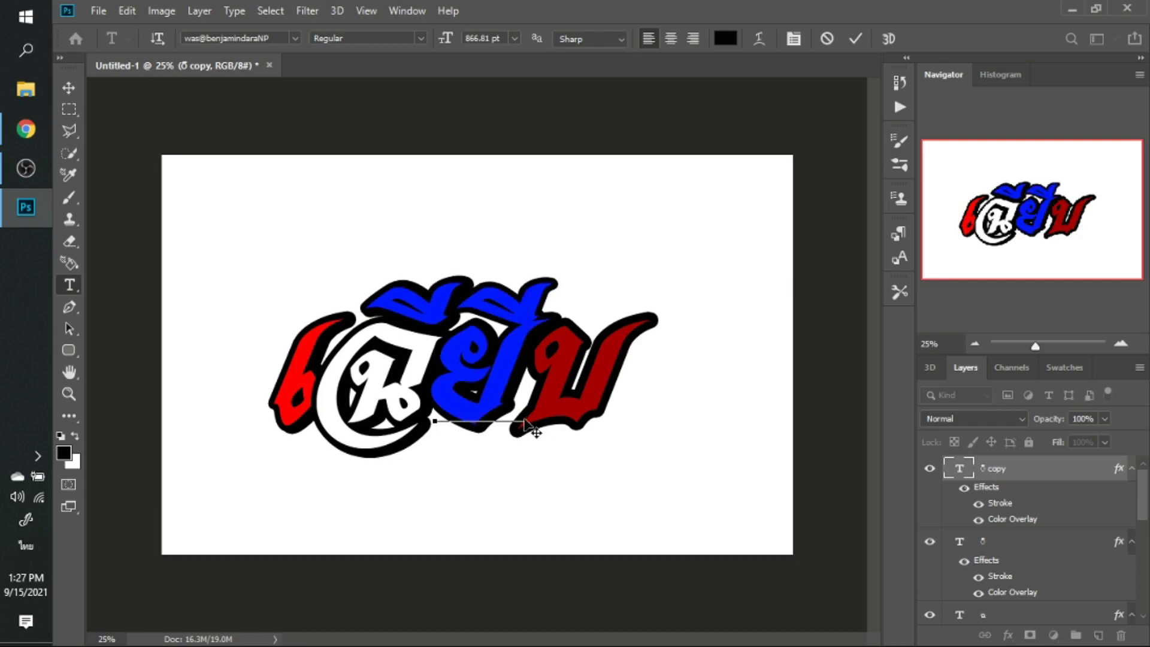
type("ย")
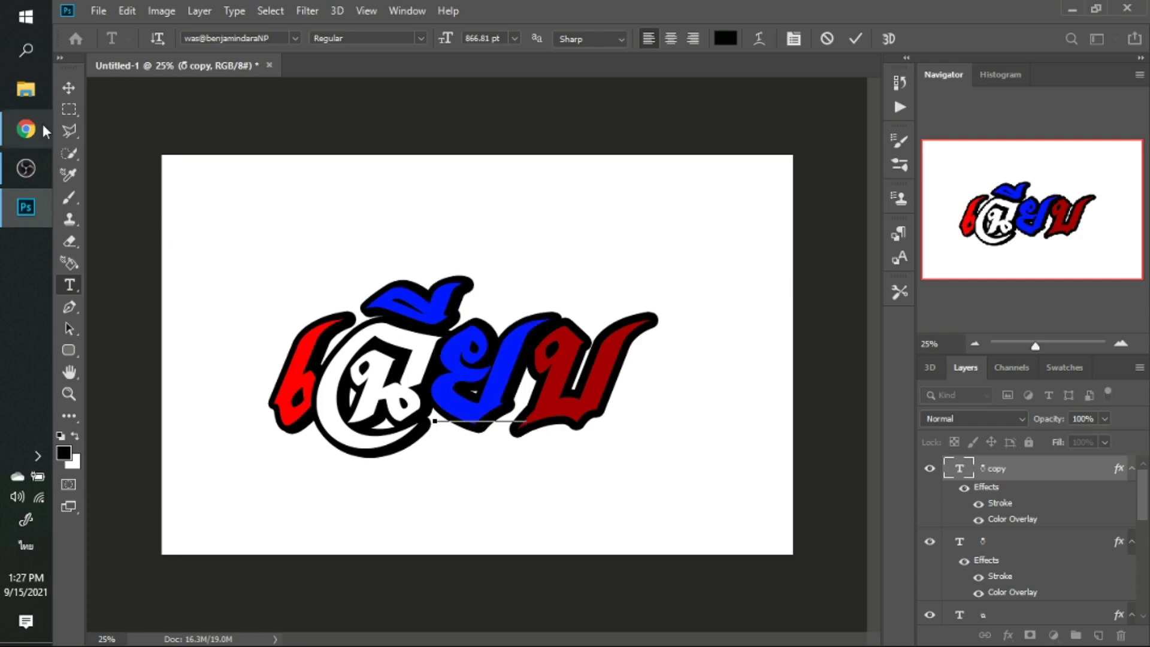
left_click(71, 88)
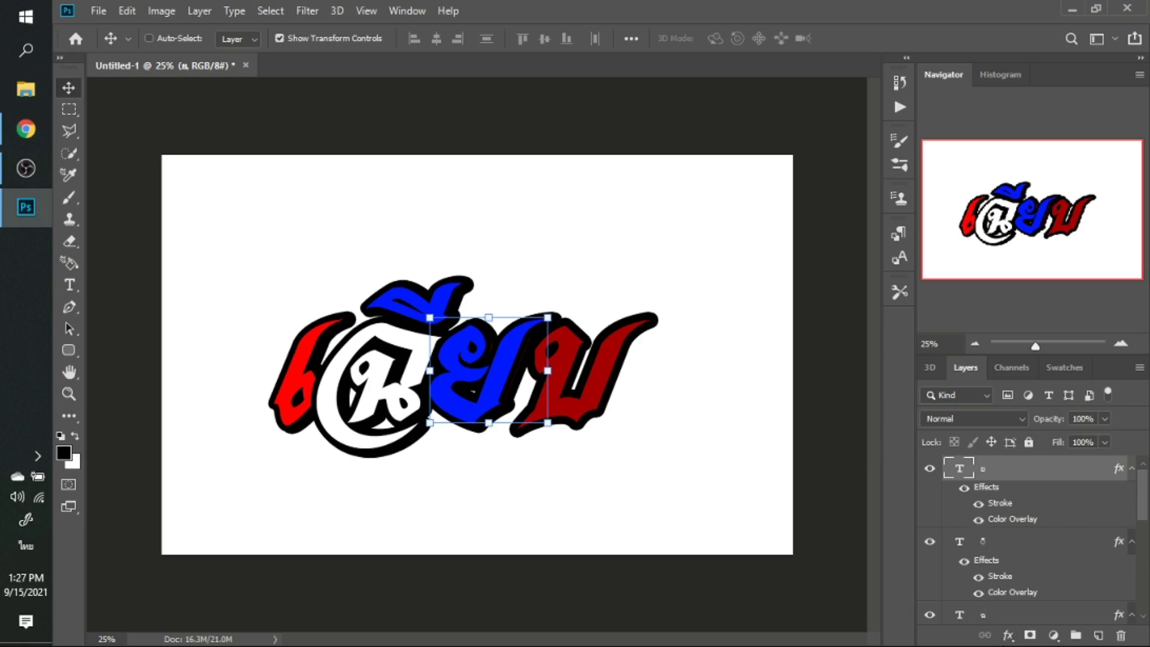
Give ย a red fd0303 overlay sampled from the first letter, then duplicate its layer.
left_click(1006, 636)
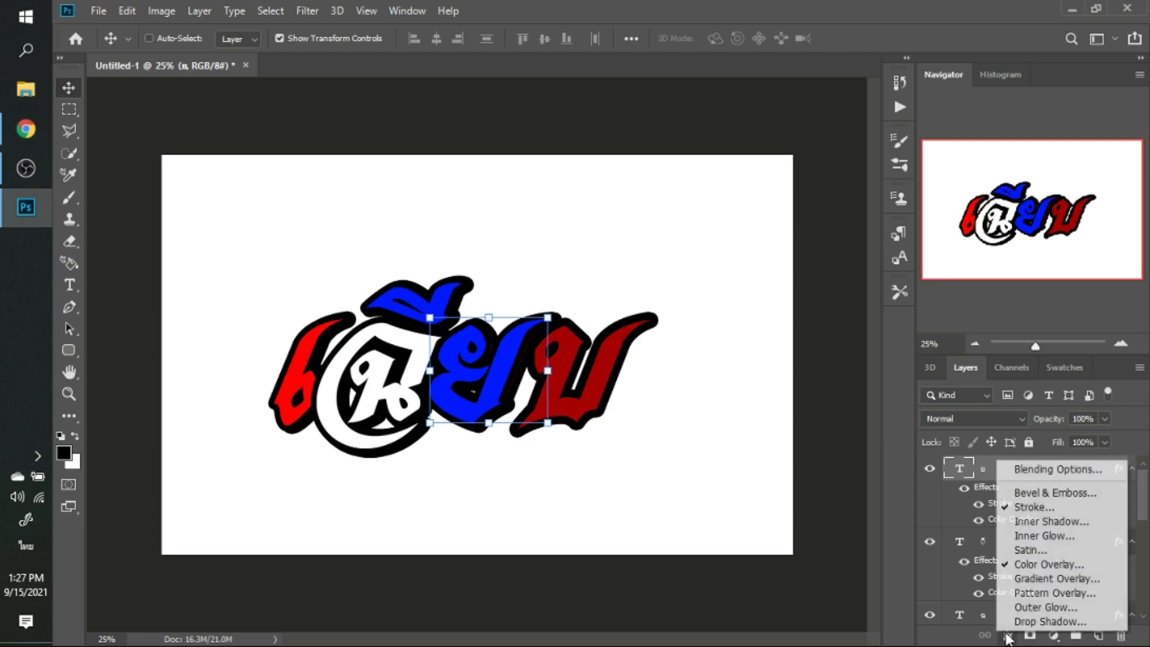
left_click(1031, 565)
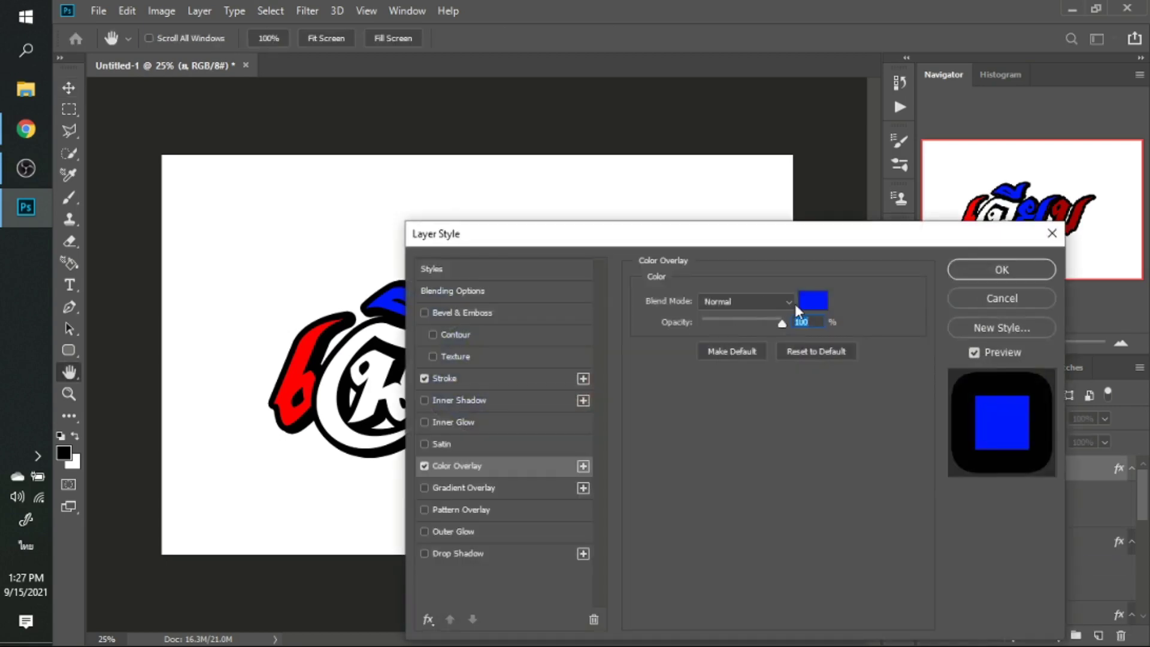
left_click(808, 300)
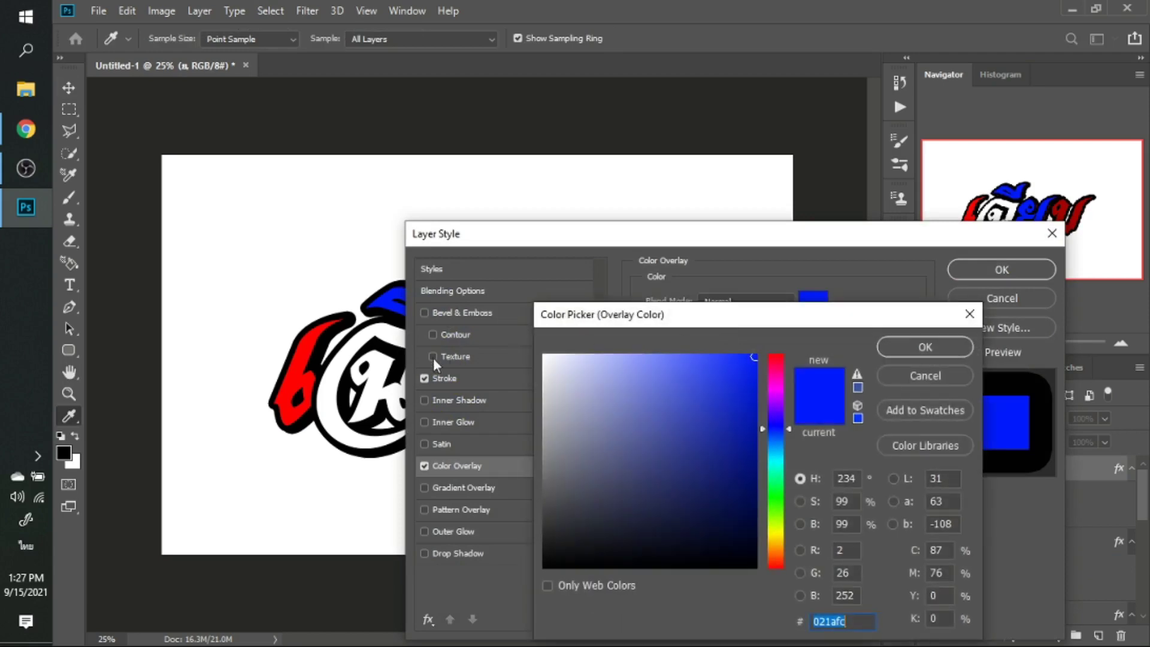
left_click(294, 382)
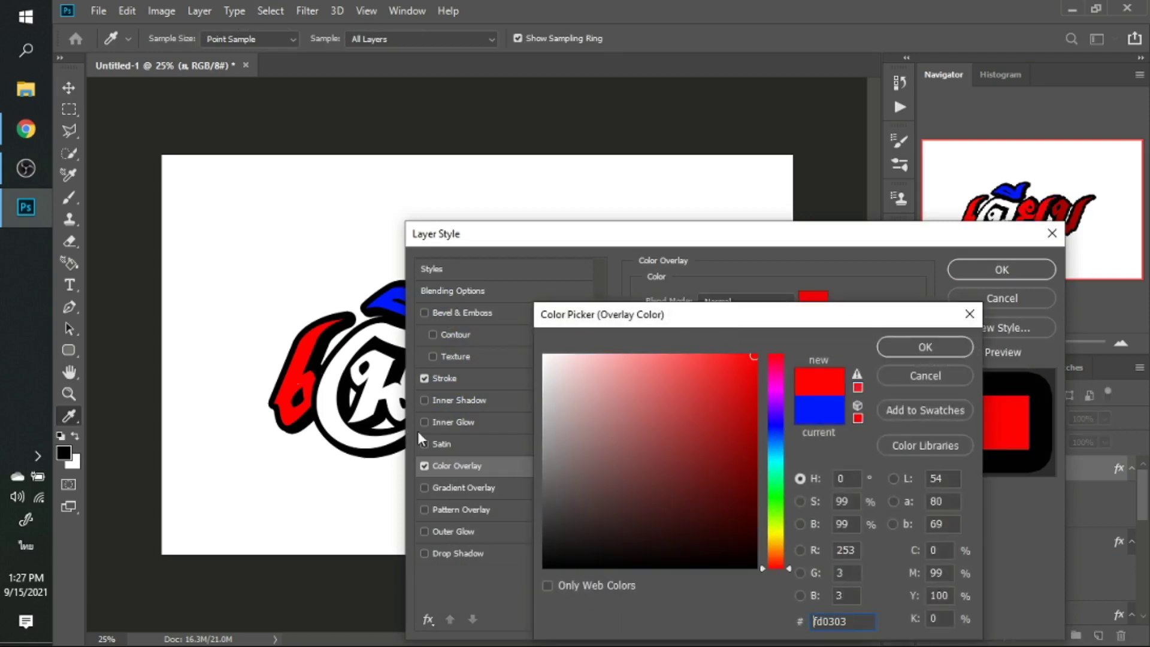
key("Return")
key("Return")
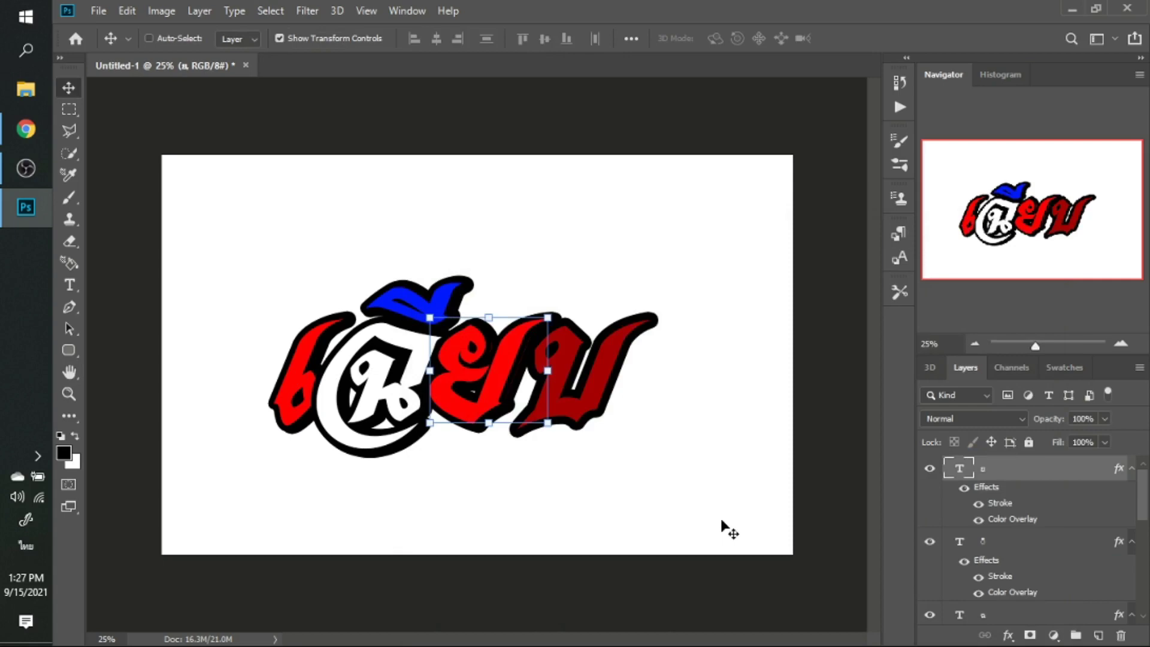
key("ctrl+j")
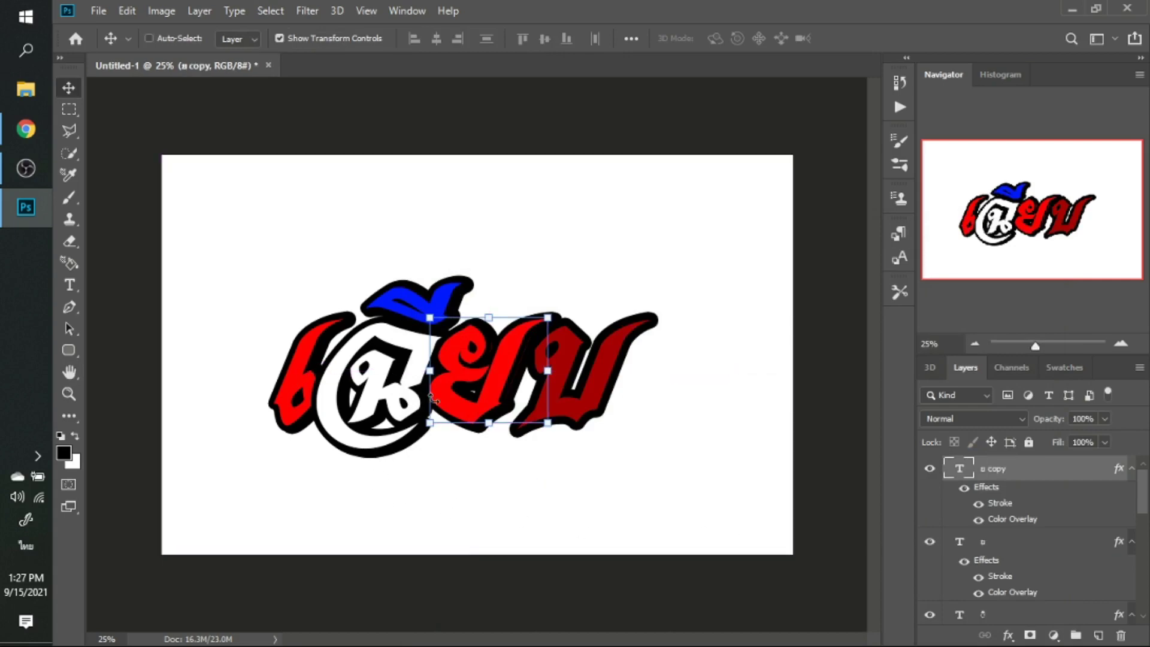
Change the copied letter to บ and move it to the end of the word.
double_click(433, 399)
key("ctrl+a")
type("บ")
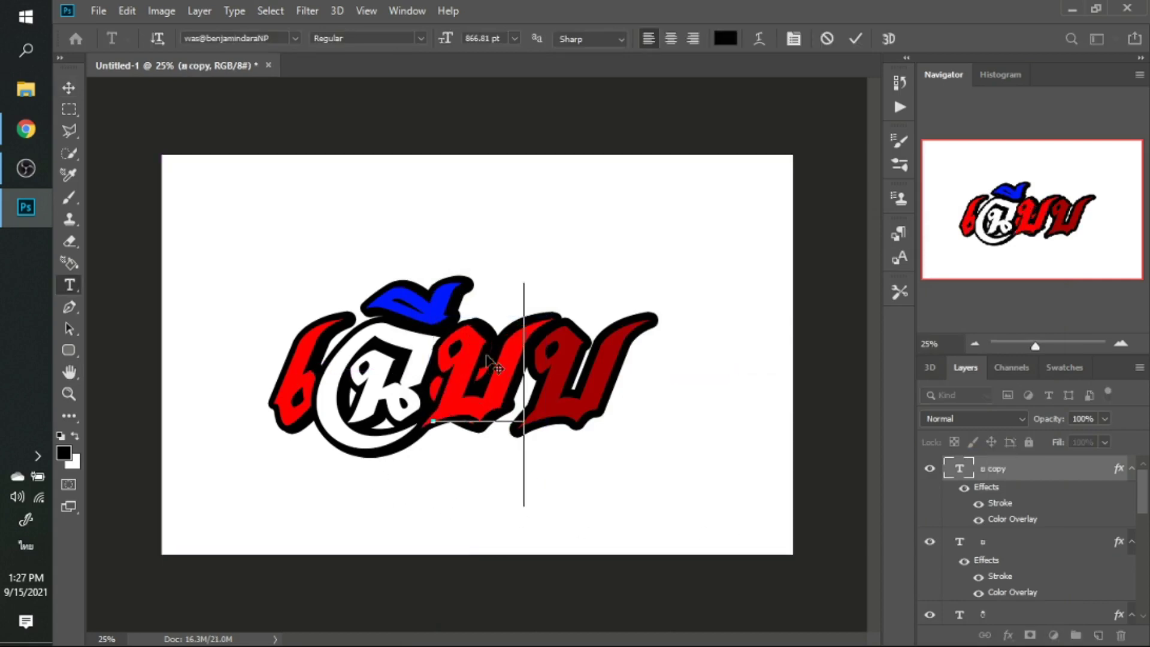
left_click(68, 87)
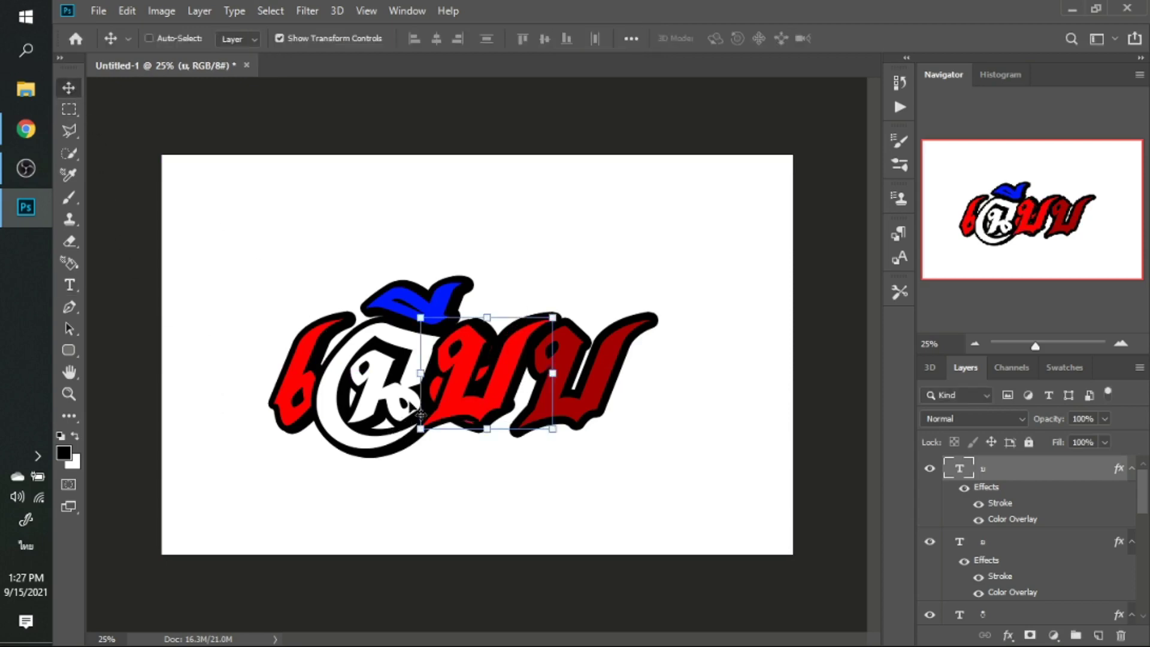
left_click_drag(459, 374, 557, 379)
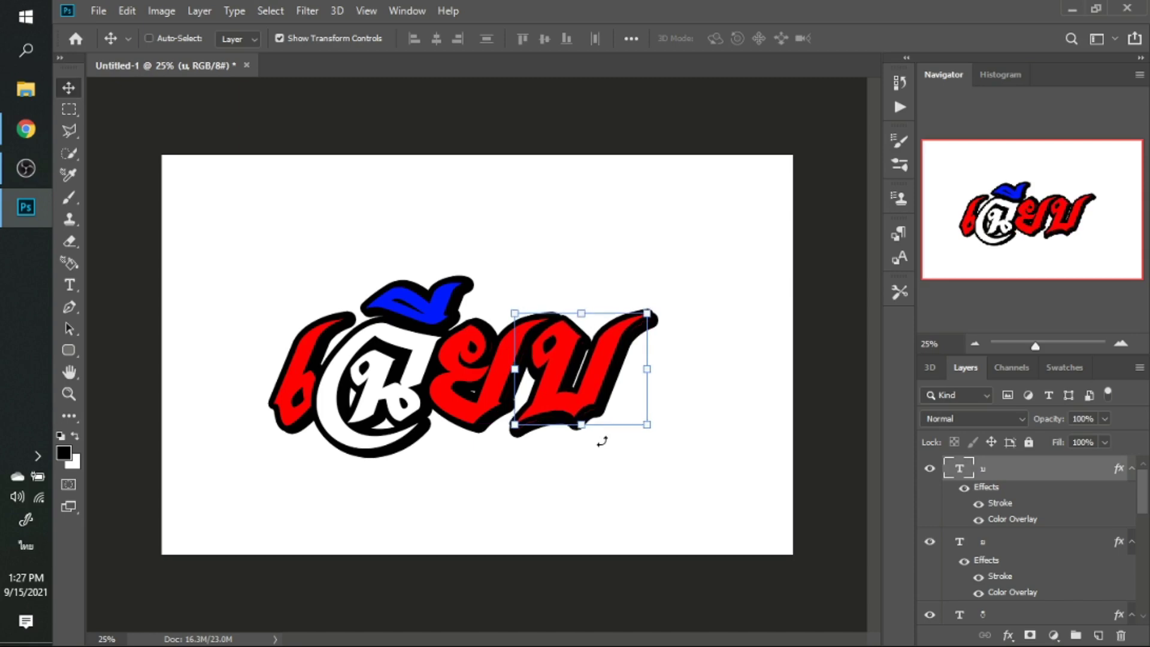
key("shift+Left")
key("shift+Left")
key("shift+Left")
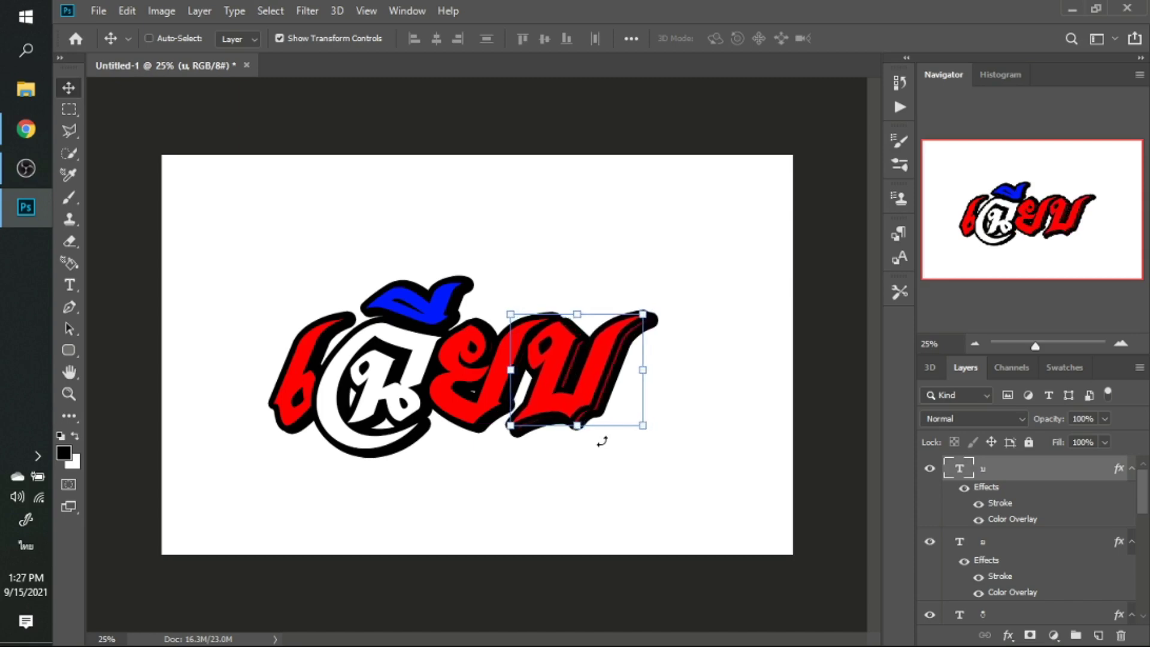
Give the บ layer a white ffffff Color Overlay sampled with the eyedropper.
left_click(1009, 635)
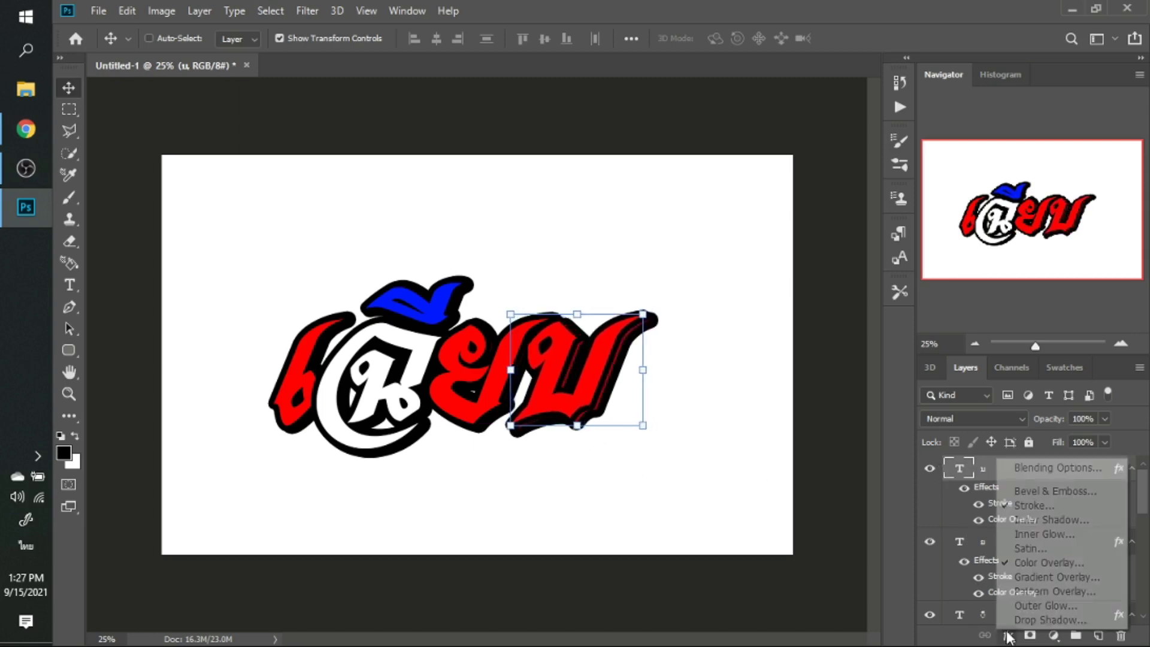
left_click(1022, 562)
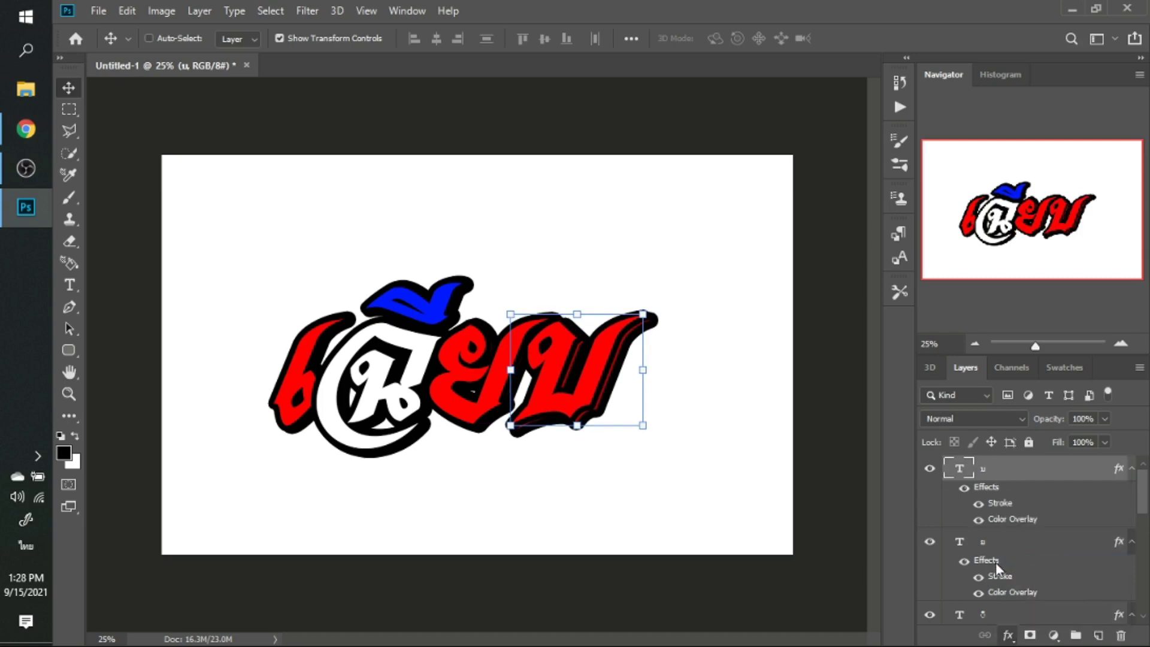
left_click(816, 304)
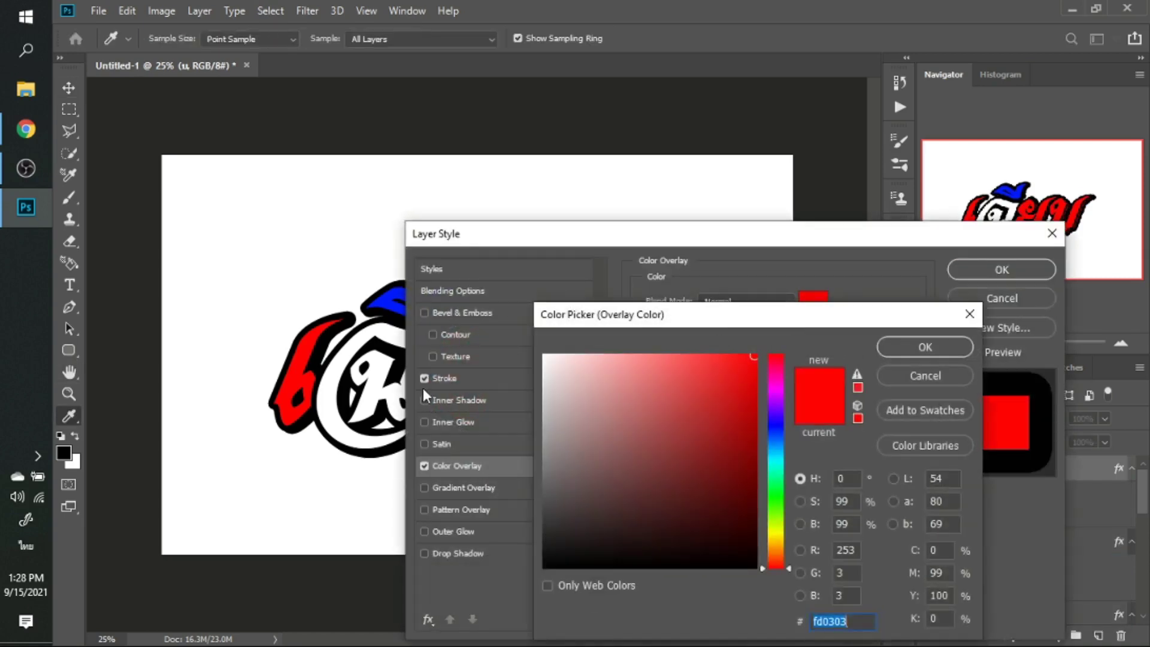
left_click(326, 405)
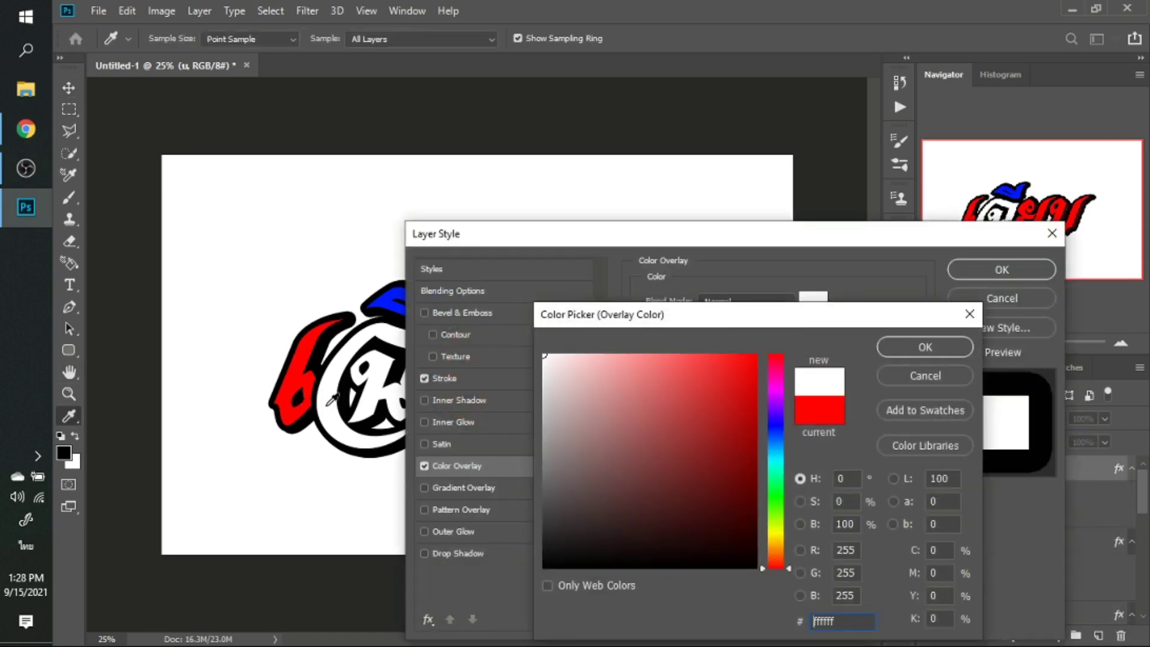
key("Return")
key("Return")
key("v")
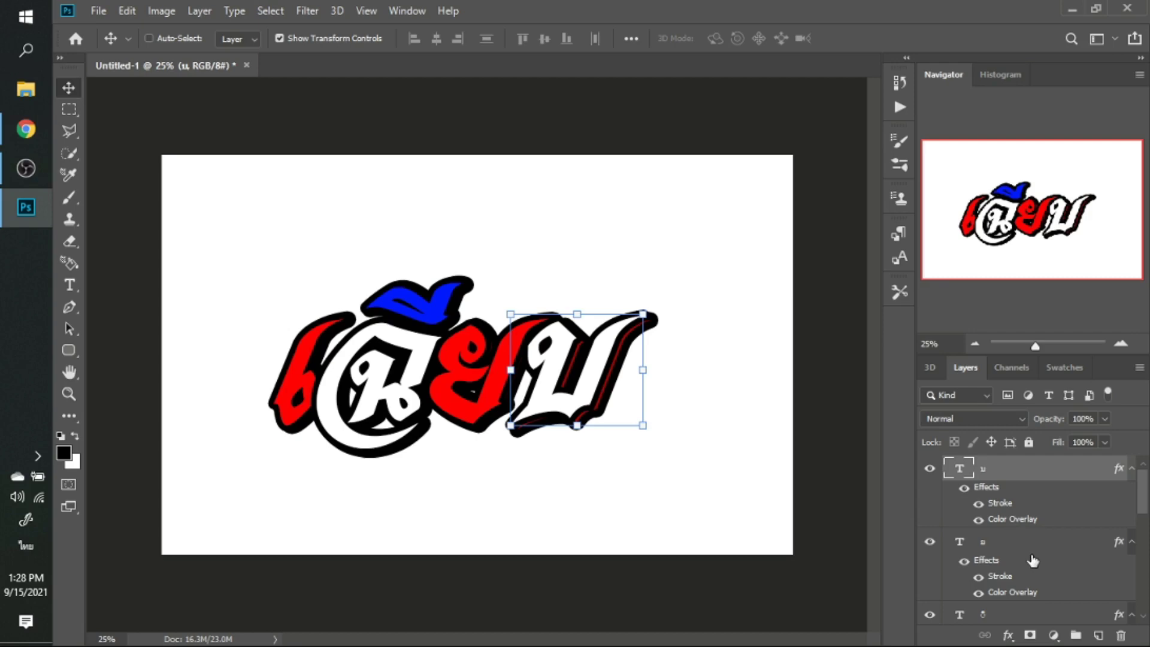
scroll(1037, 574, "down", 3)
scroll(1036, 575, "down", 2)
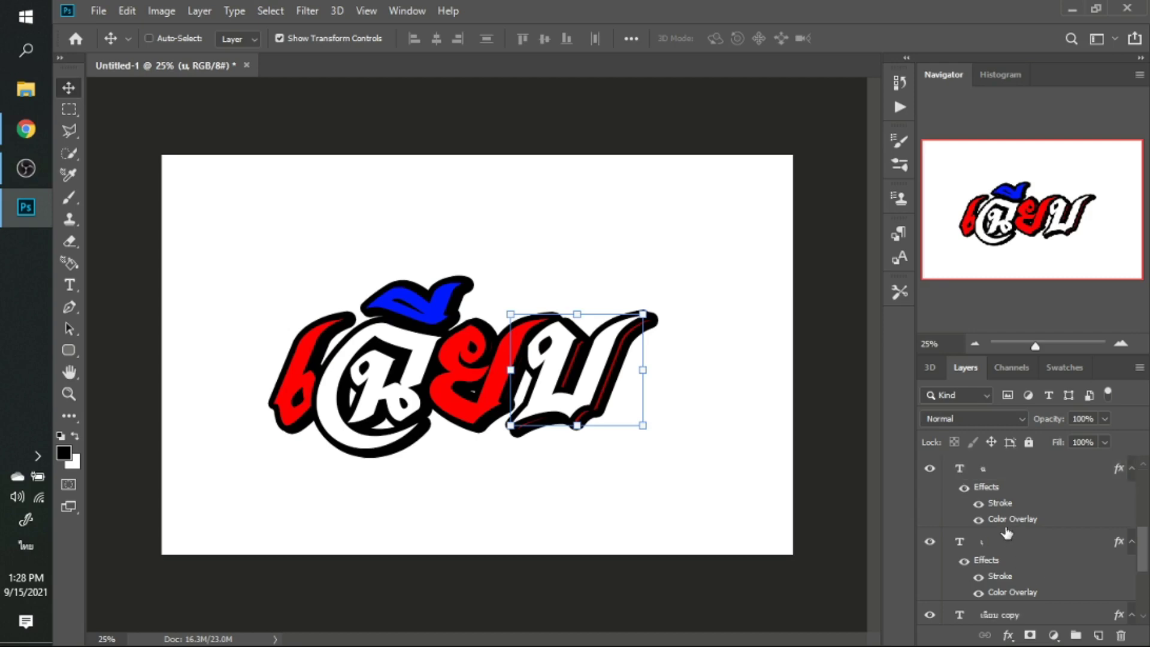
Move the เ letter's layer to the top of the layer stack.
left_click(1002, 551)
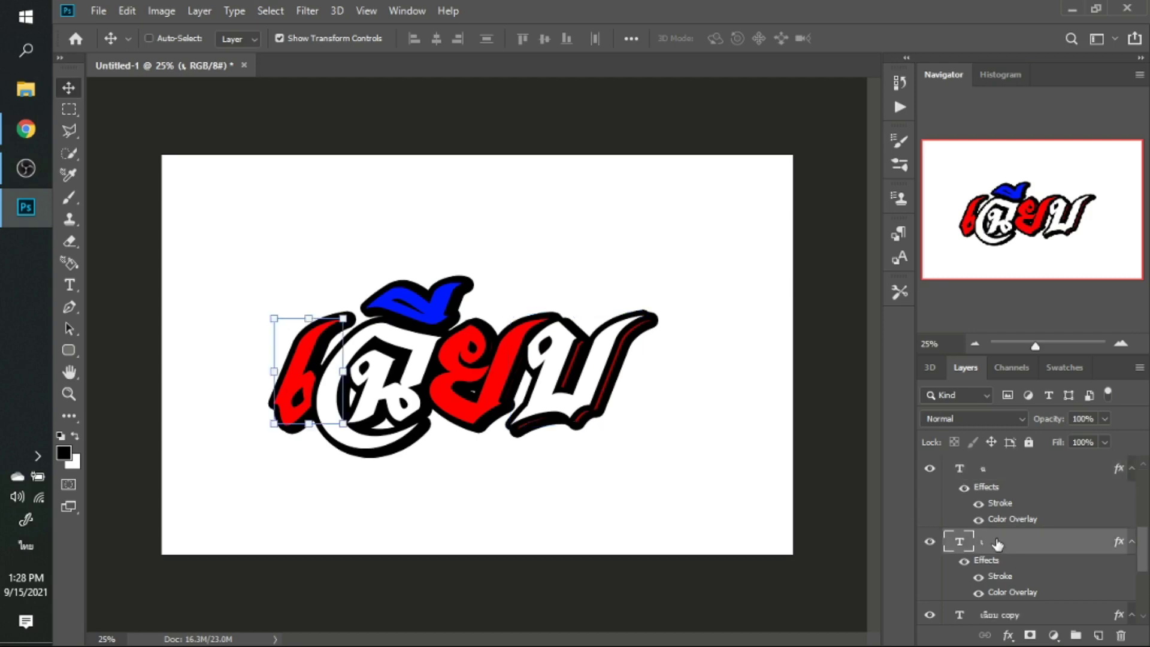
left_click_drag(997, 544, 1000, 479)
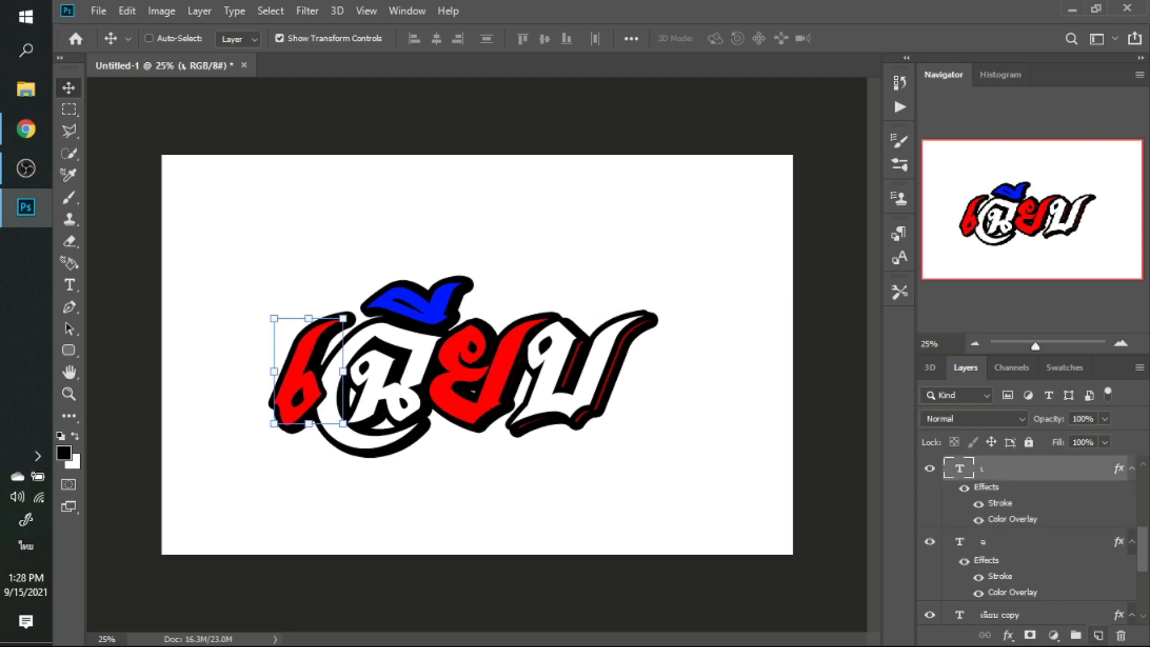
scroll(1028, 525, "up", 2)
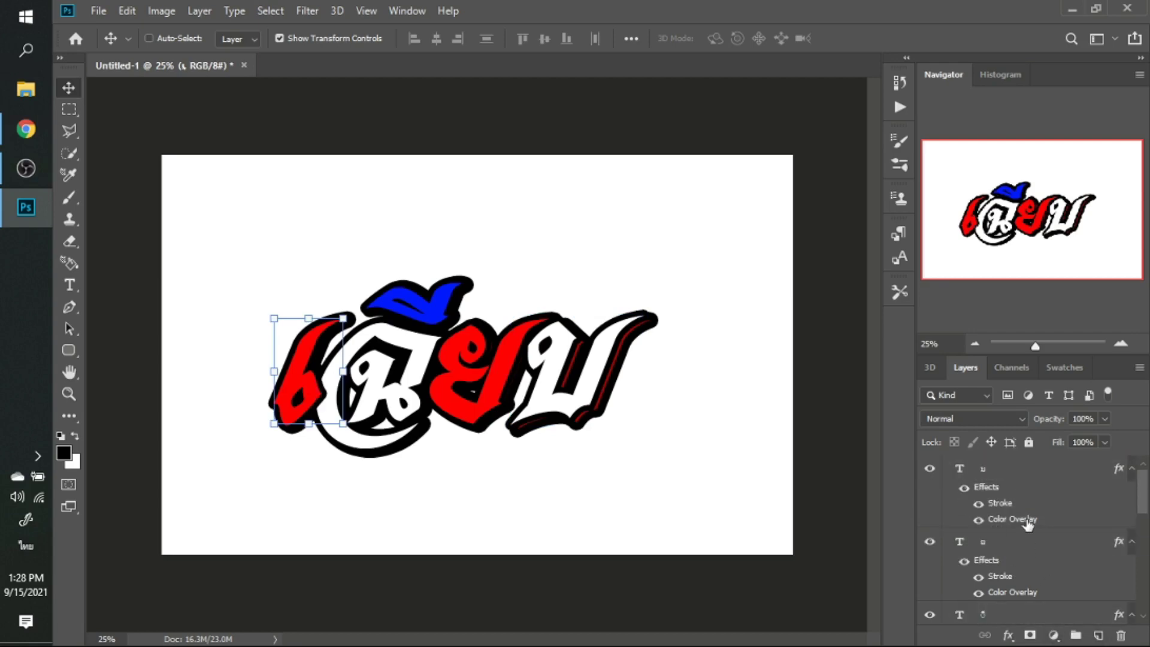
scroll(1028, 524, "down", 2)
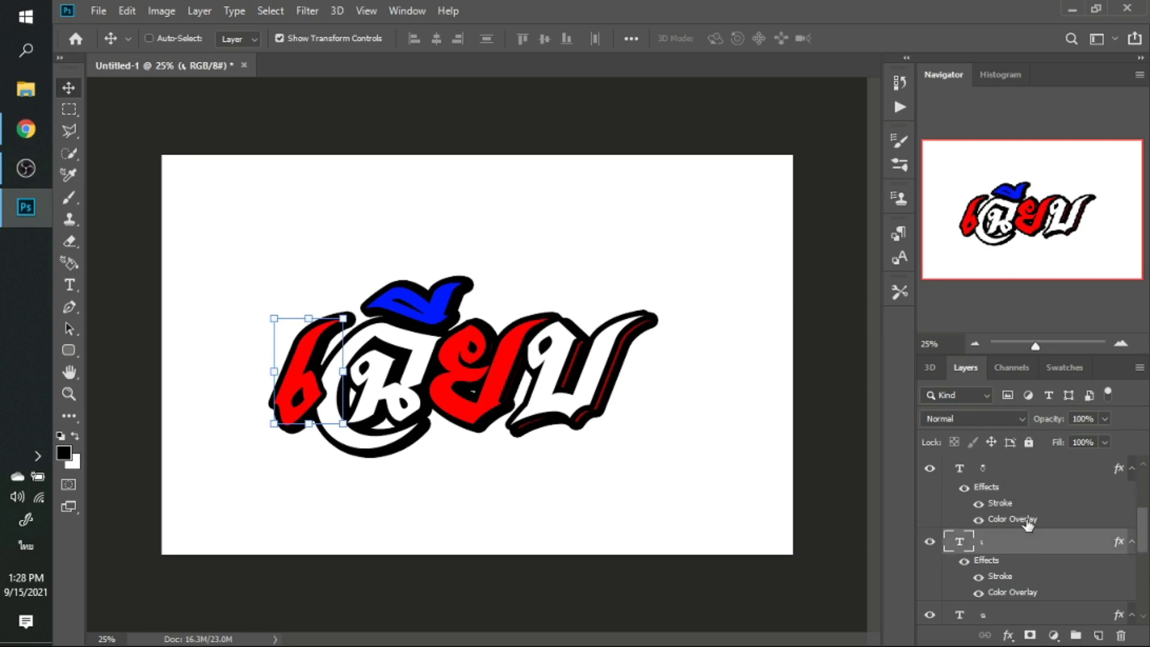
scroll(1028, 524, "down", 3)
scroll(1028, 534, "up", 1)
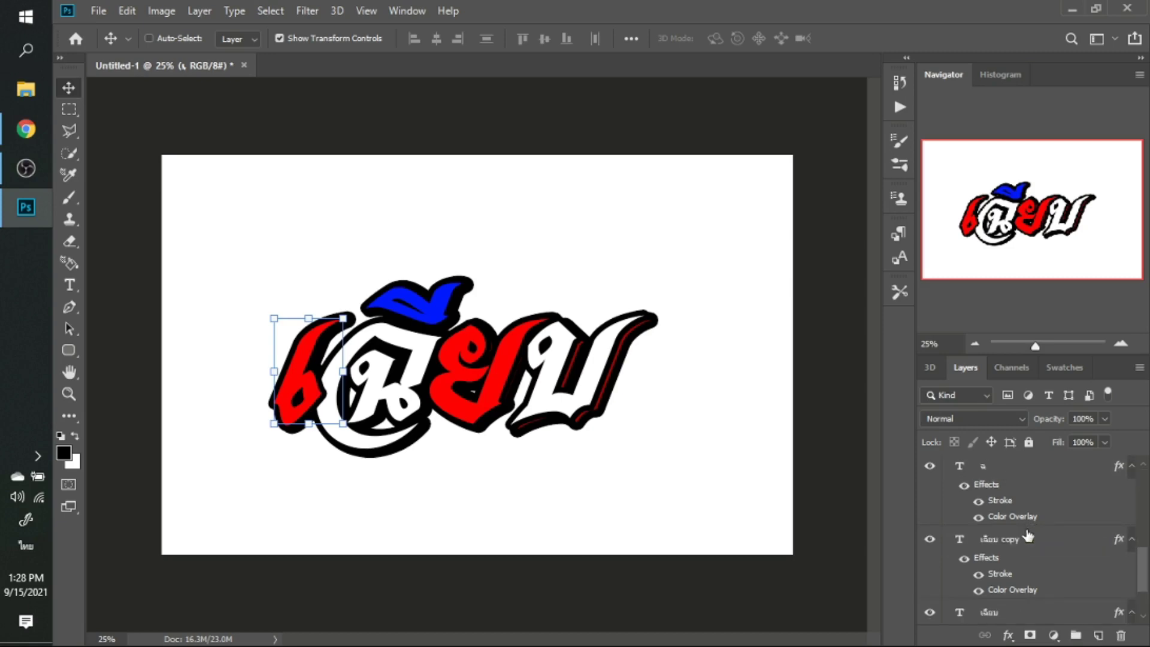
Switch off the เฉียบ copy layer's Color Overlay so the shadow shows black.
left_click(979, 592)
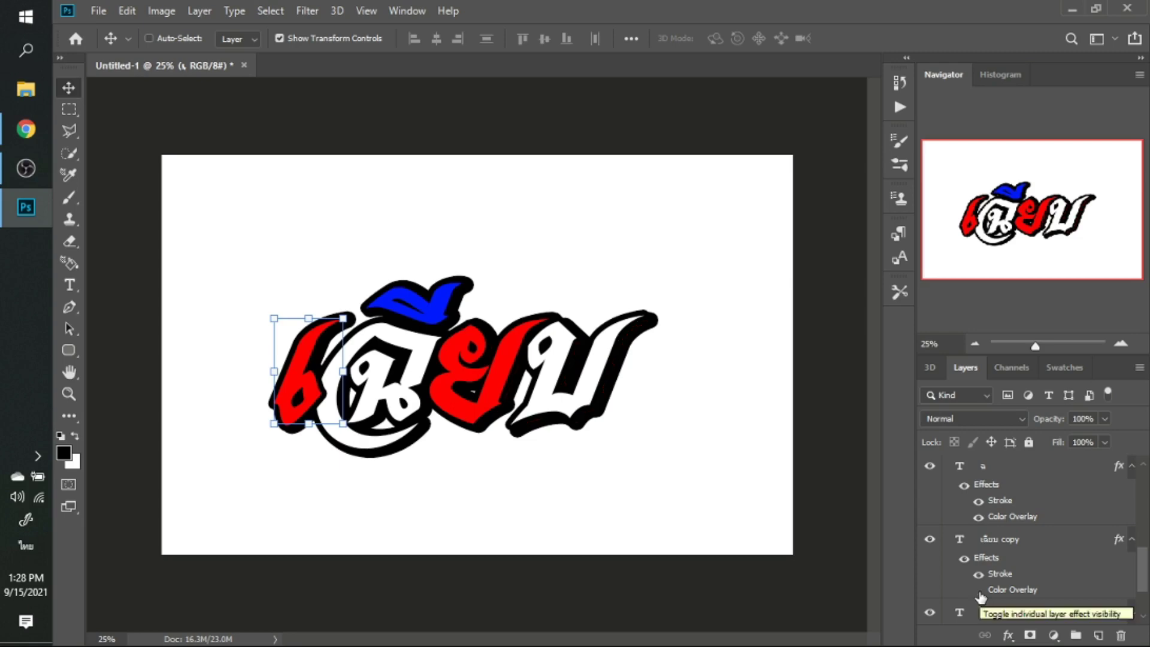
scroll(1053, 557, "up", 2)
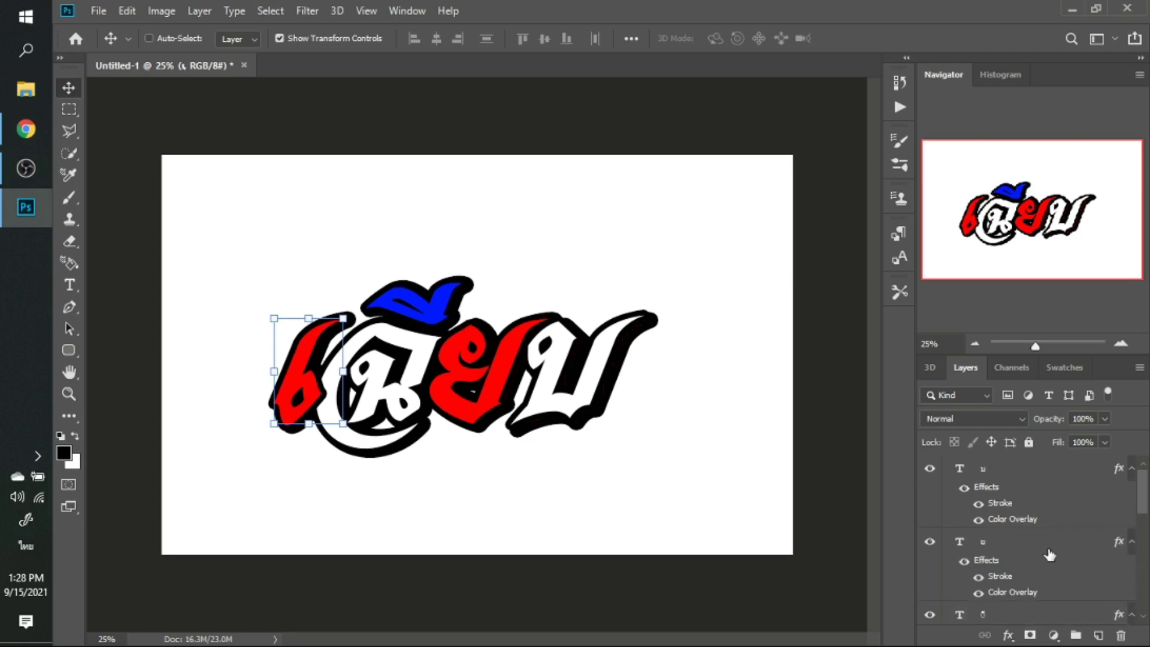
left_click(1018, 470)
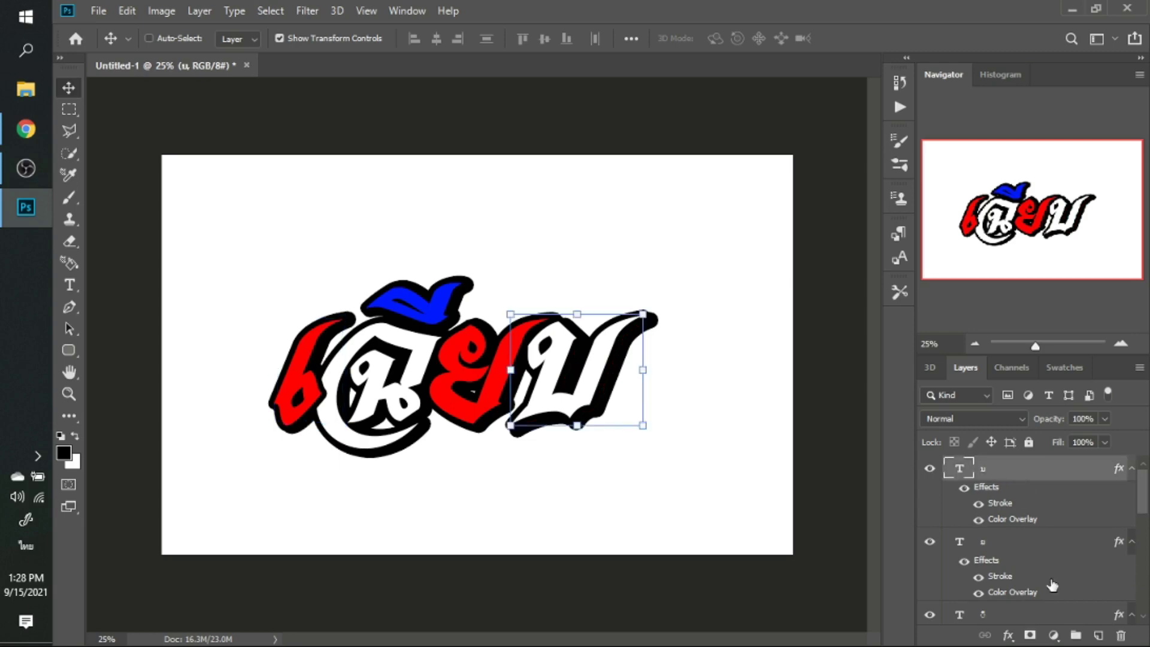
Draw a black four-sided Pen shape across the lower part of the word.
key("p")
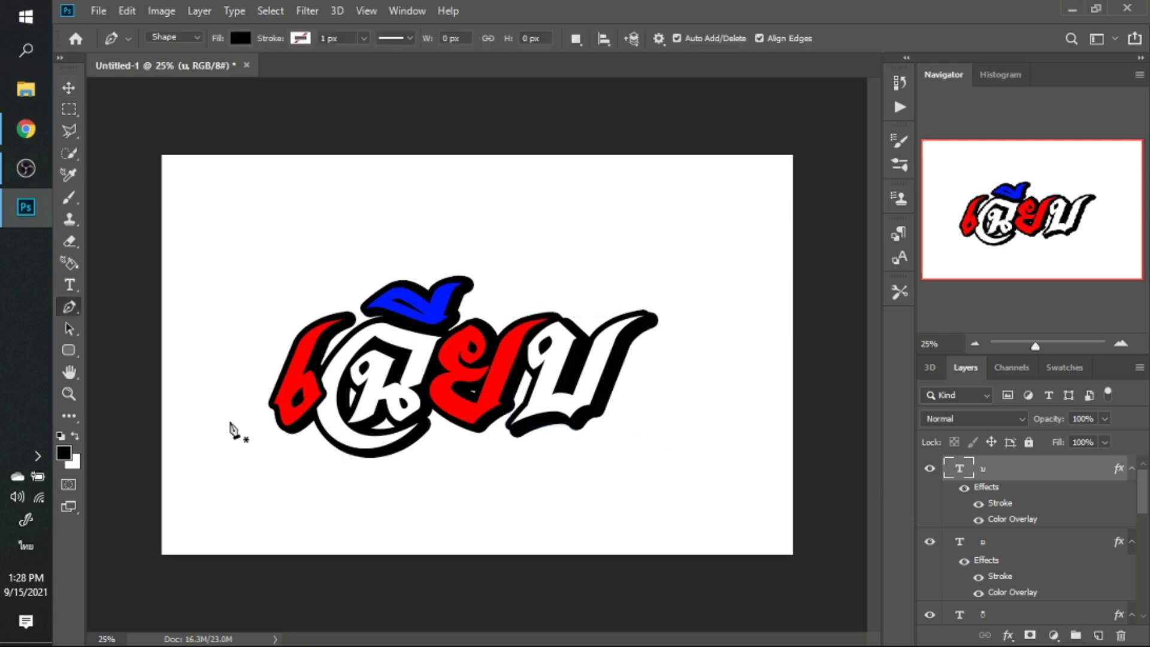
left_click(202, 418)
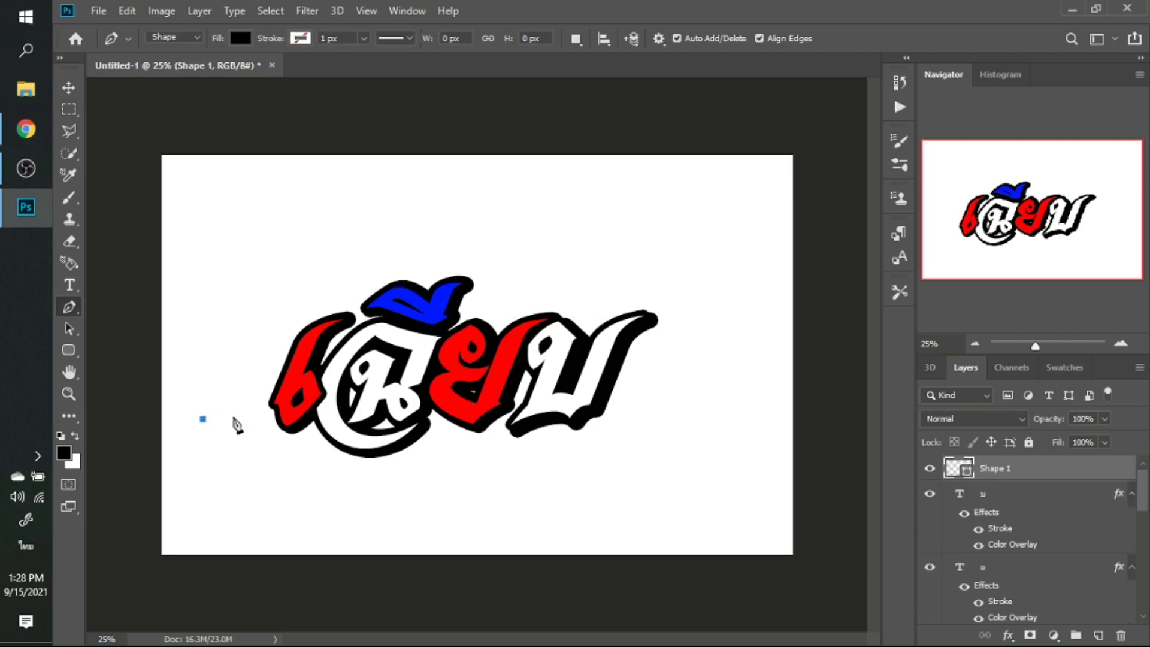
left_click(651, 357)
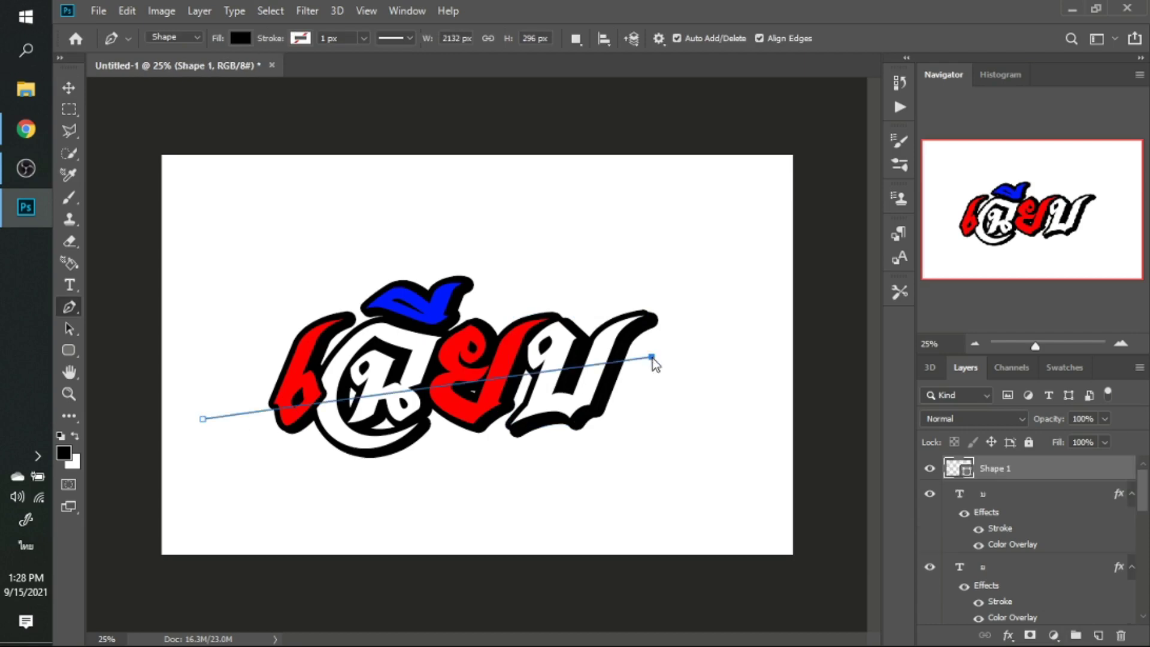
left_click(621, 472)
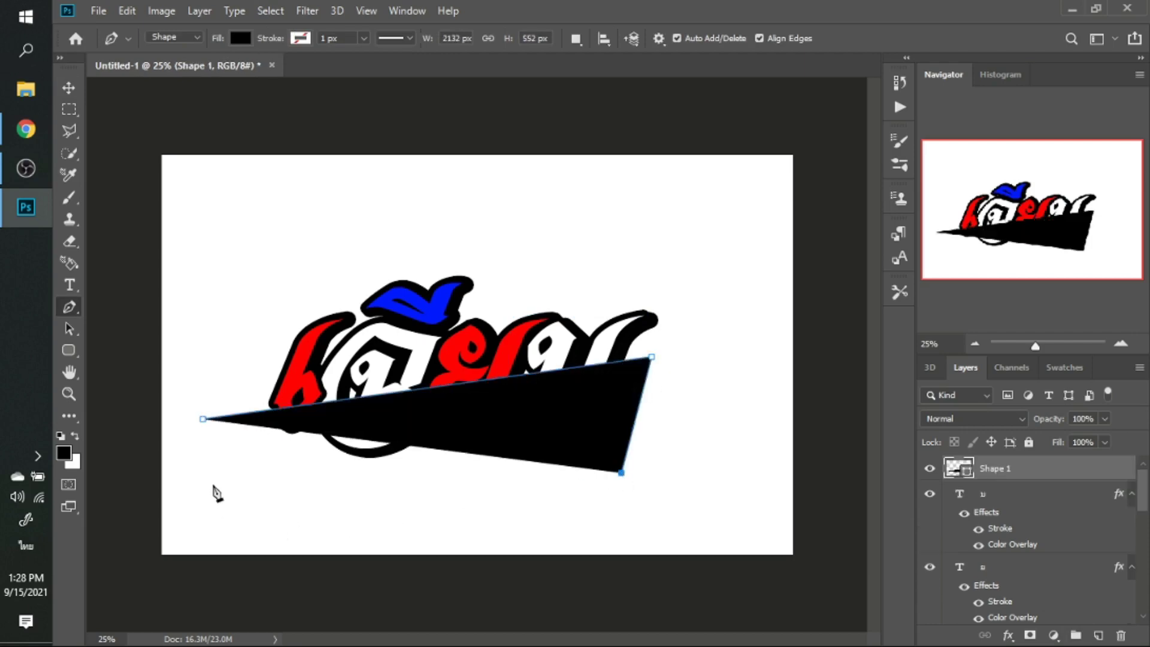
left_click(223, 497)
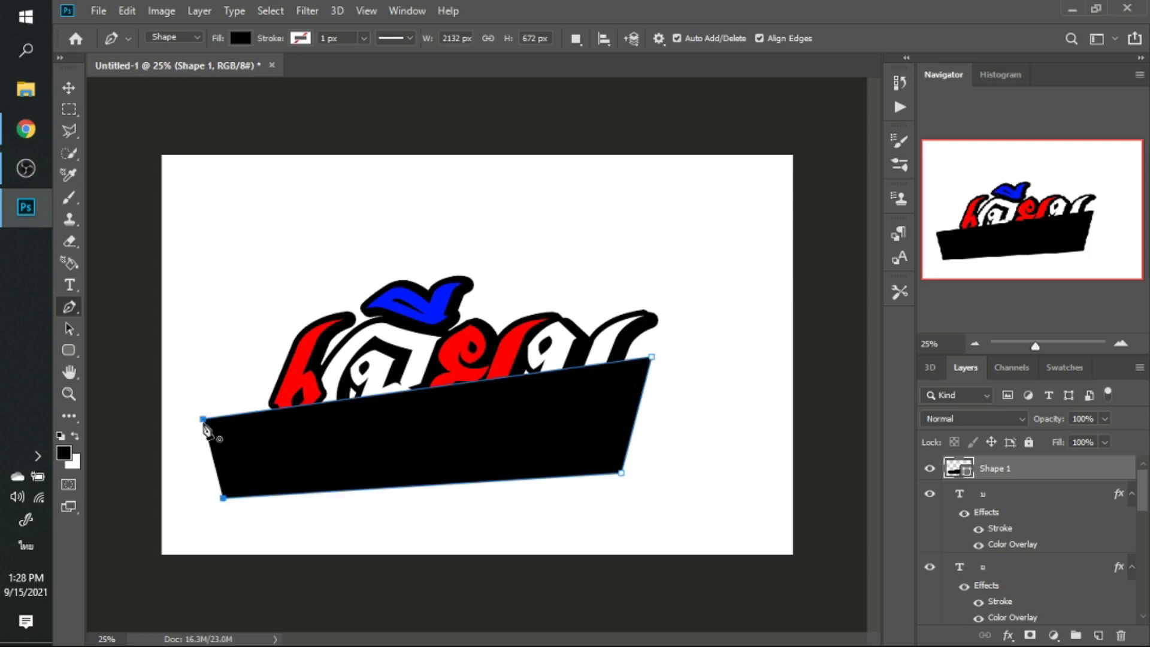
left_click(203, 419)
Rasterize the Shape 1 layer.
key("v")
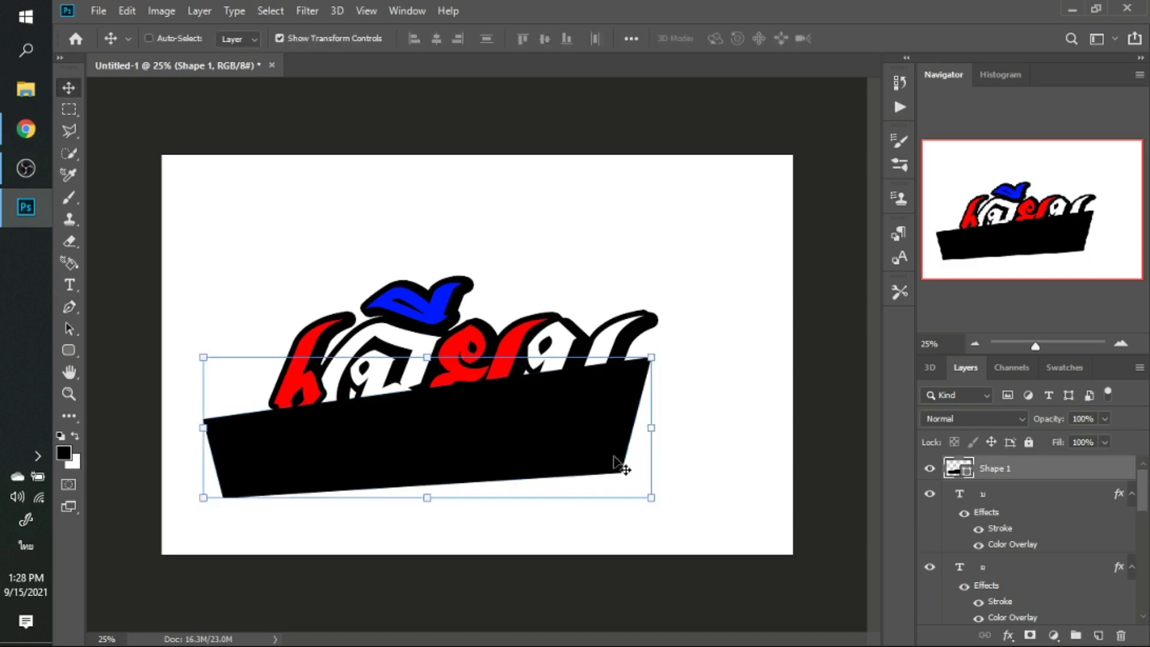
right_click(1011, 474)
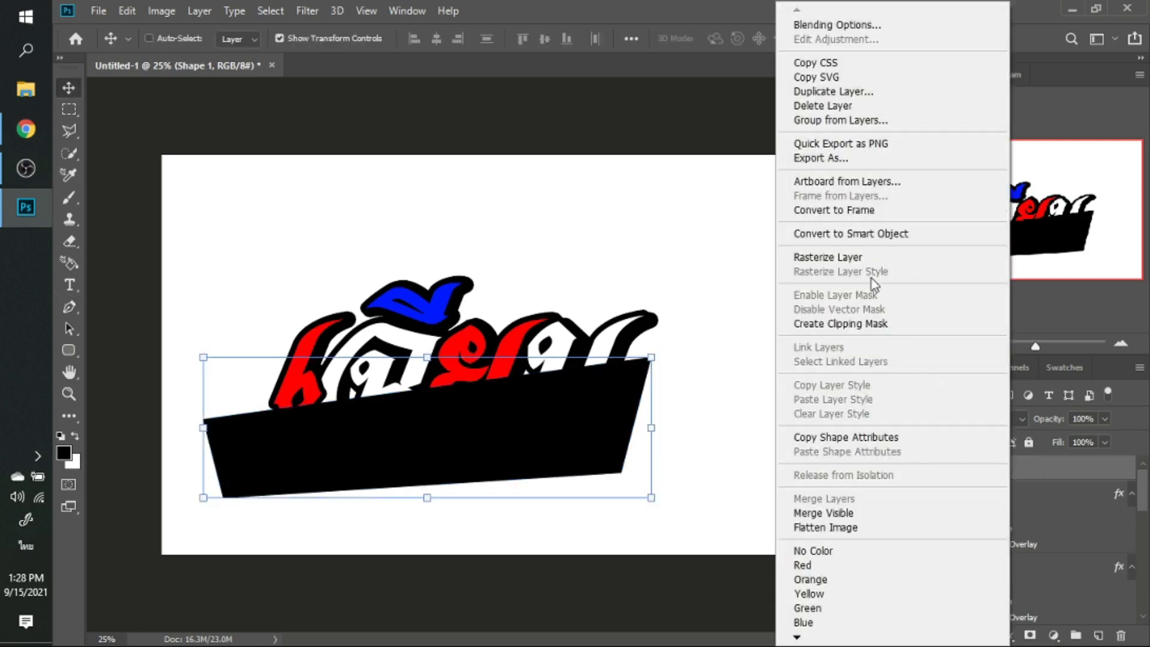
left_click(860, 259)
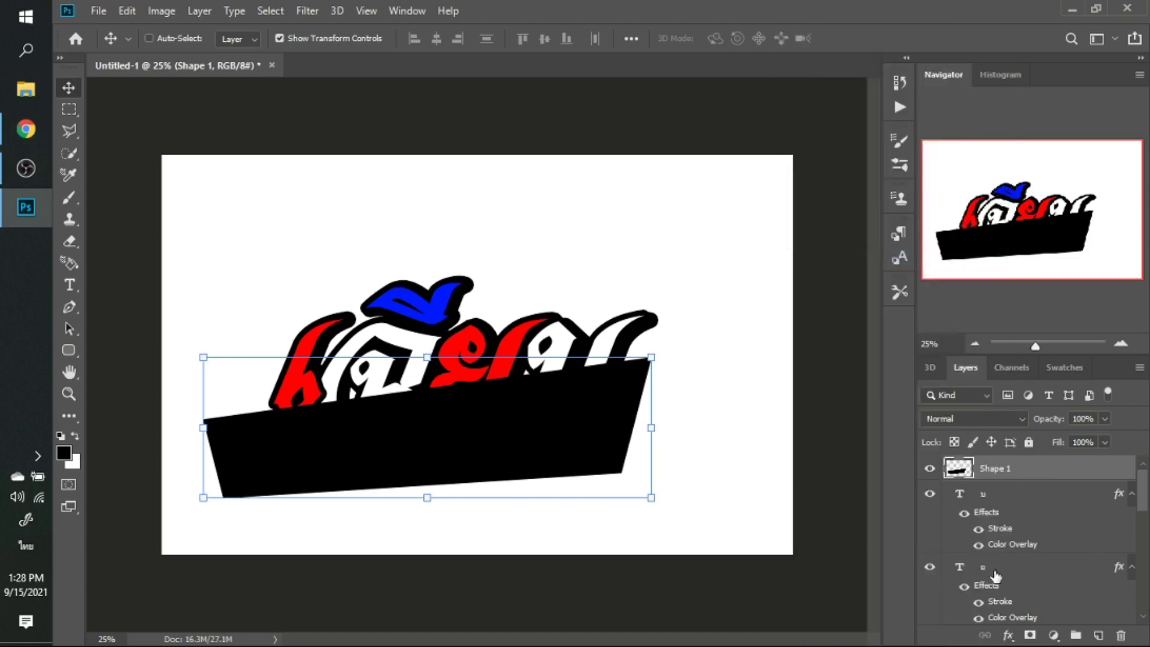
Copy the band area under the white letter onto its own layer.
left_click(997, 495)
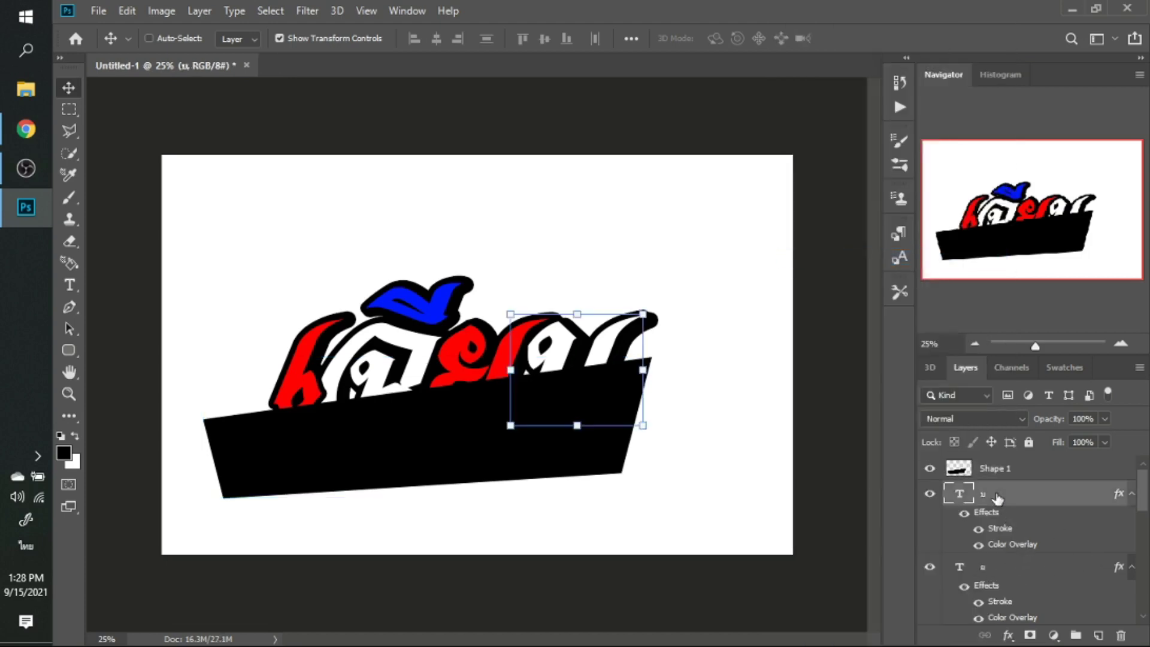
key("w")
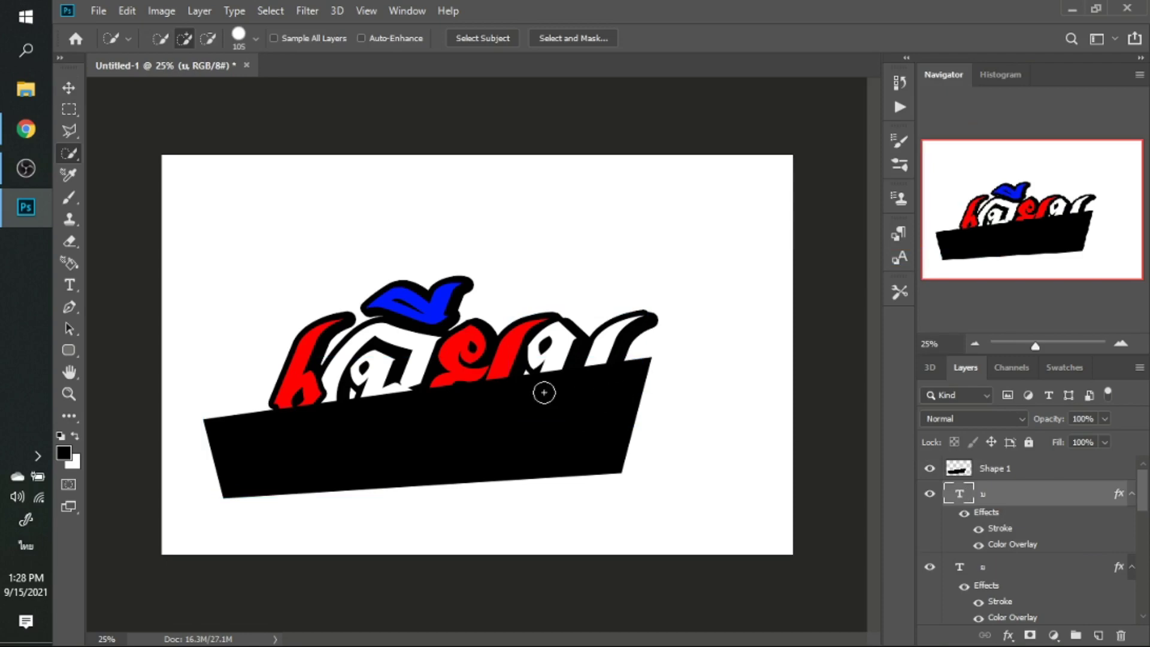
left_click_drag(544, 390, 688, 390)
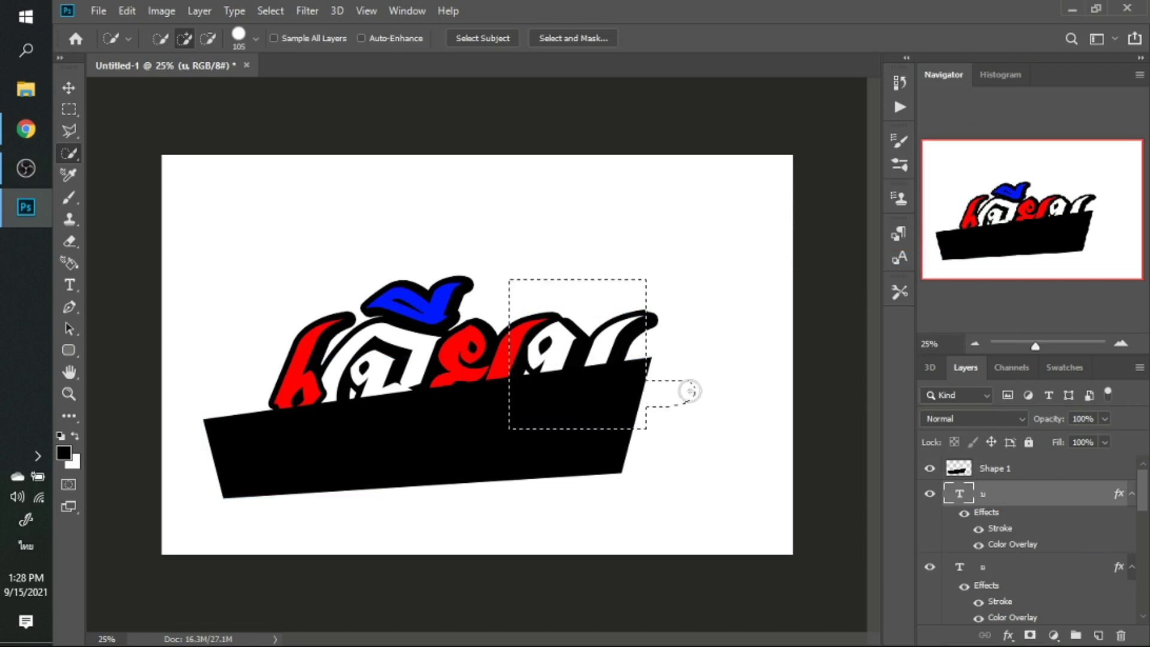
left_click(995, 469)
right_click(575, 405)
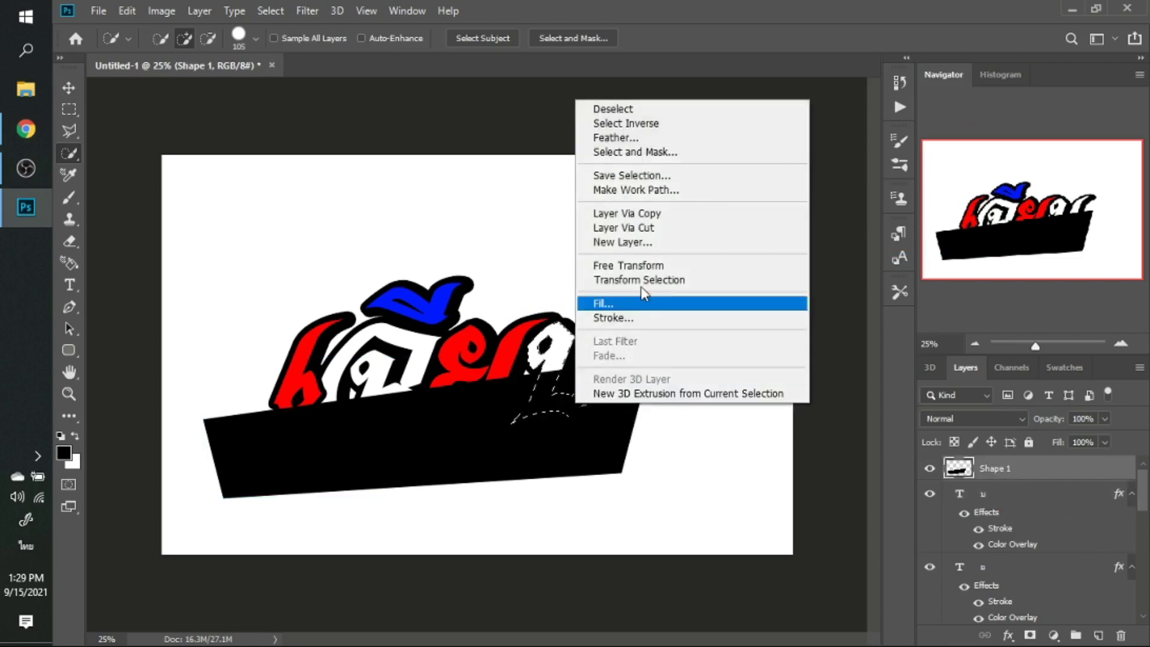
left_click(647, 229)
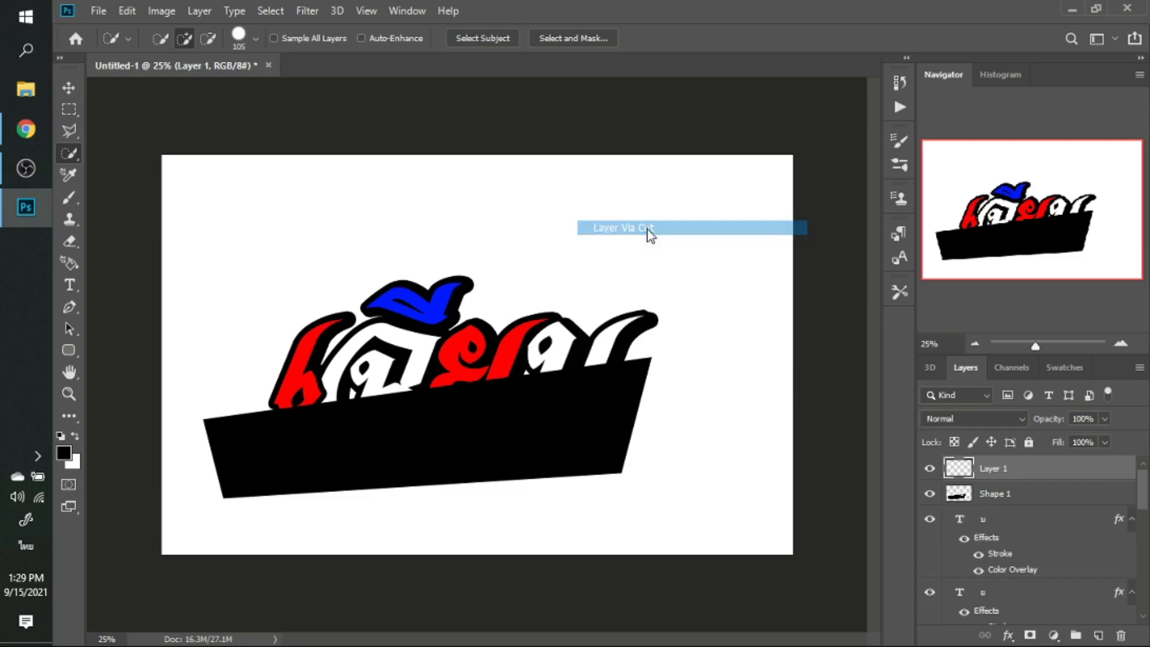
Copy the band area under the red letter onto a new layer.
left_click(1009, 607)
left_click(455, 404)
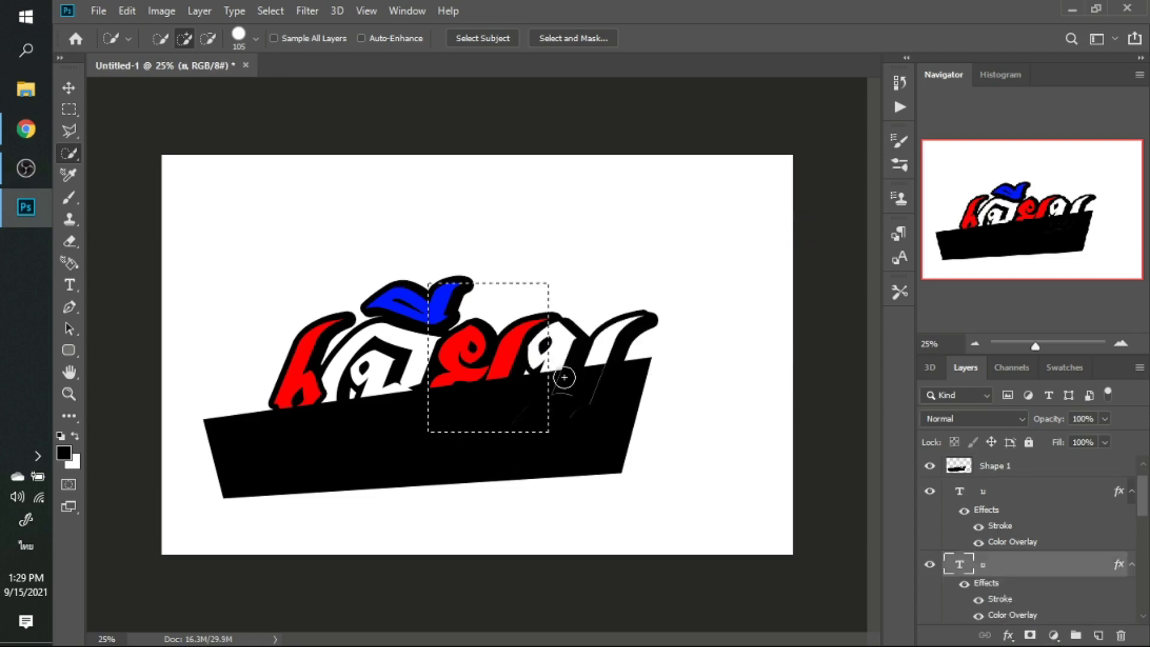
left_click(1011, 471)
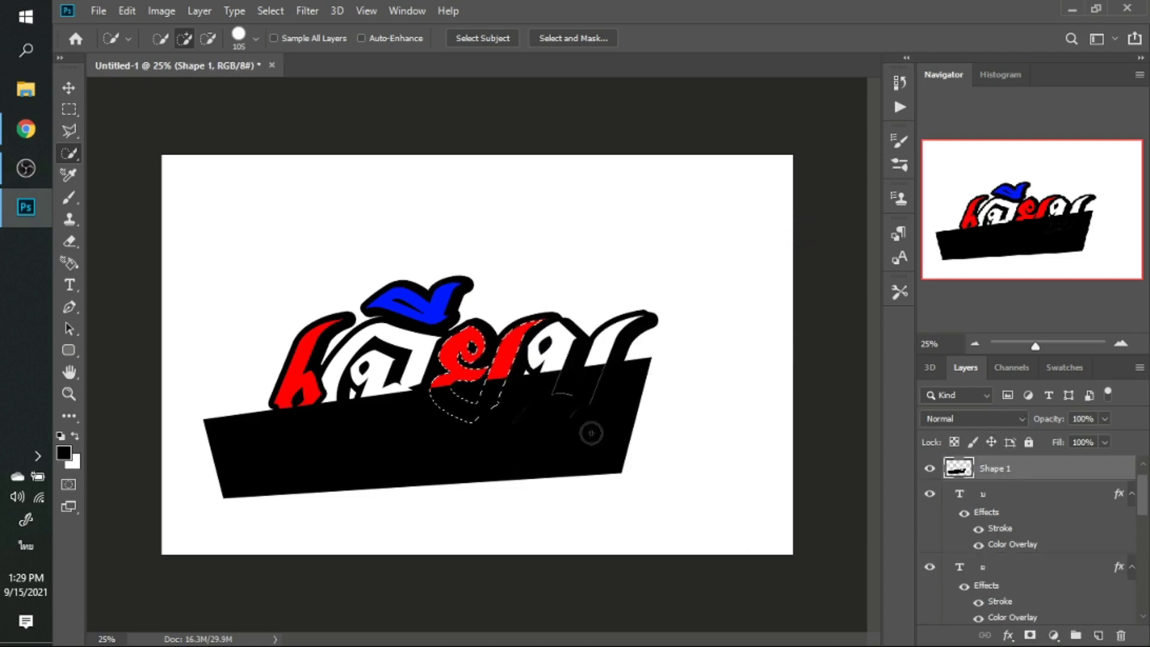
right_click(474, 396)
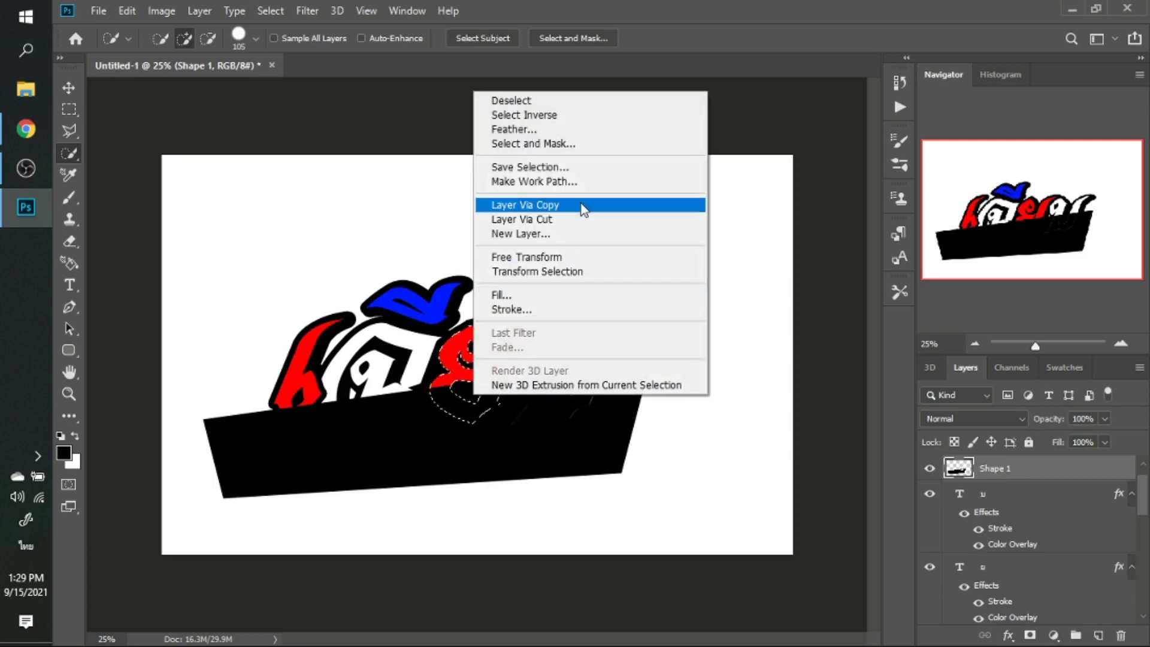
left_click(575, 221)
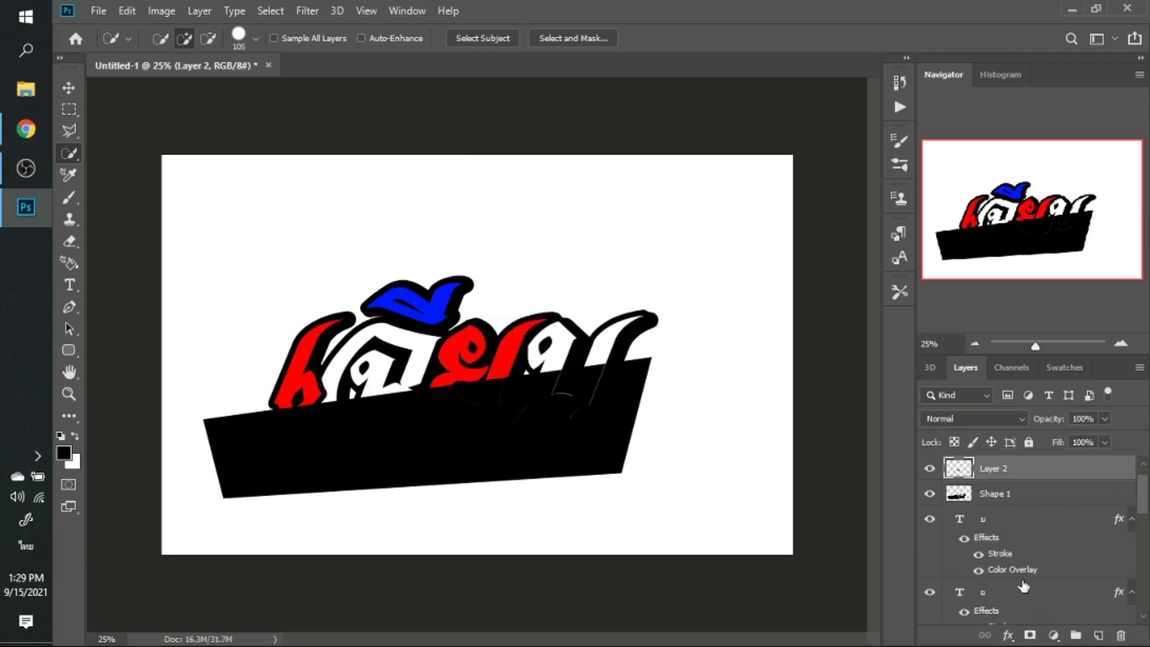
Copy the band section under the left letters onto its own layer.
scroll(1019, 582, "down", 2)
scroll(1015, 587, "down", 2)
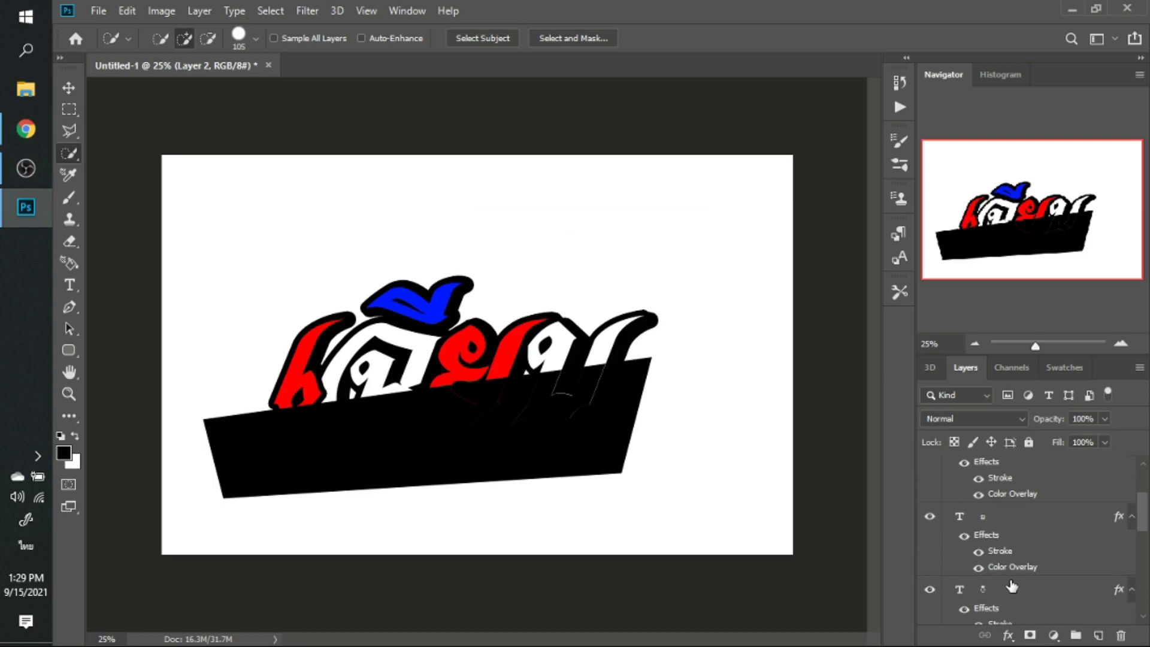
scroll(1013, 593, "down", 2)
scroll(1012, 593, "down", 1)
scroll(1011, 596, "down", 1)
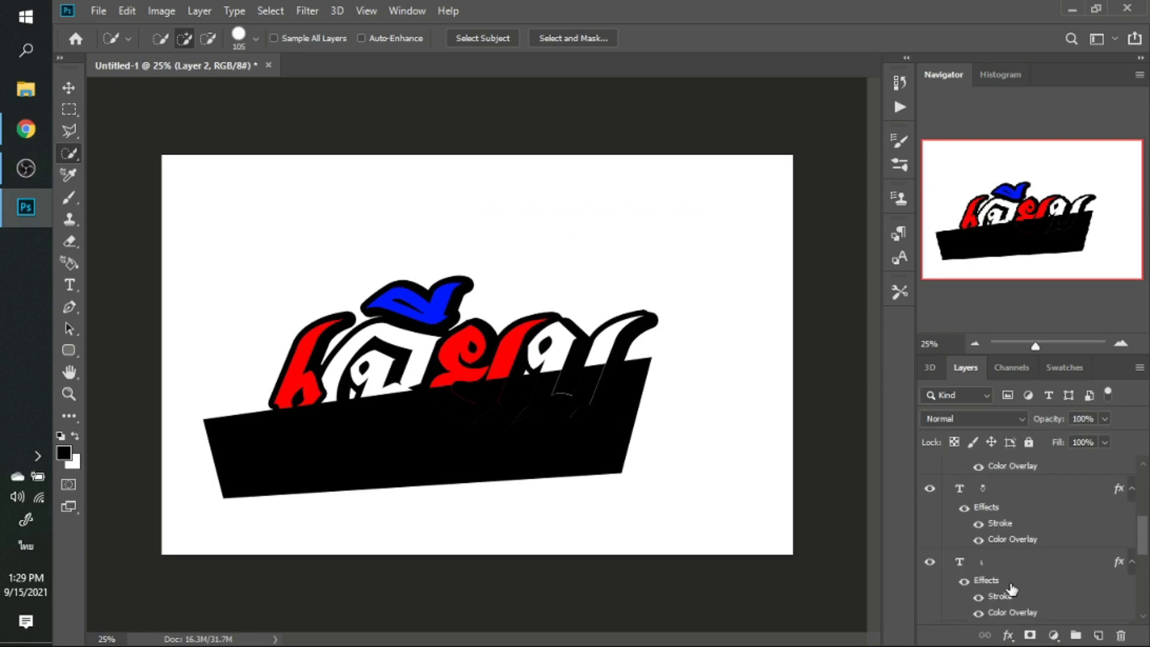
scroll(1012, 593, "down", 1)
scroll(1012, 590, "down", 1)
left_click(1011, 585)
scroll(1011, 591, "down", 1)
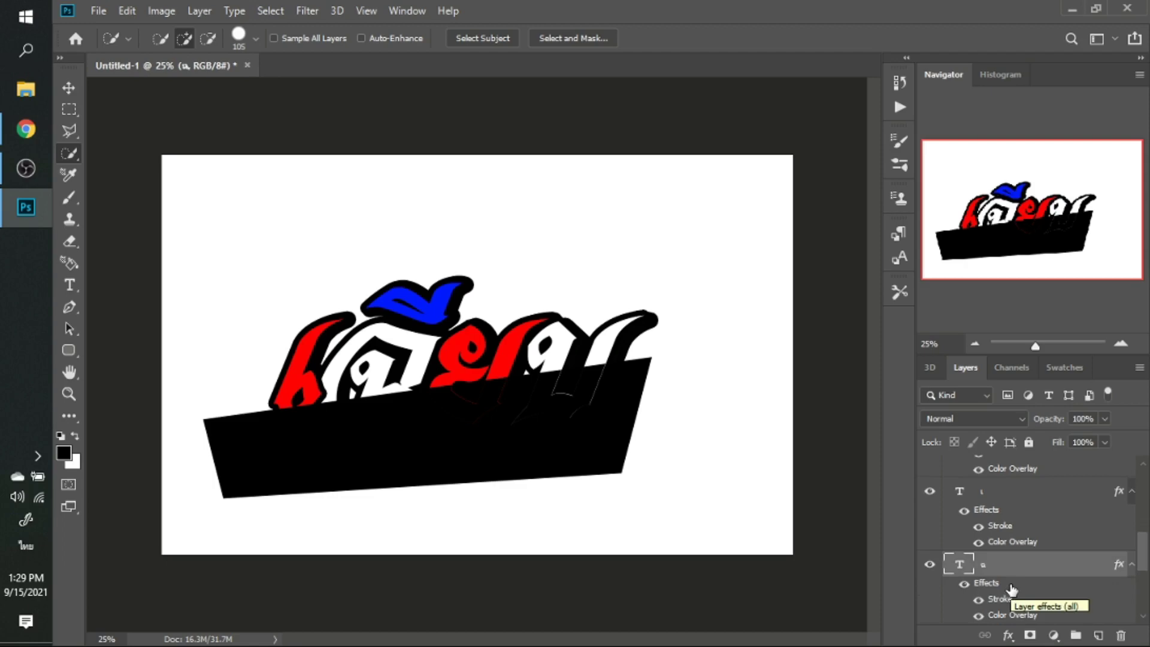
left_click_drag(352, 399, 390, 395)
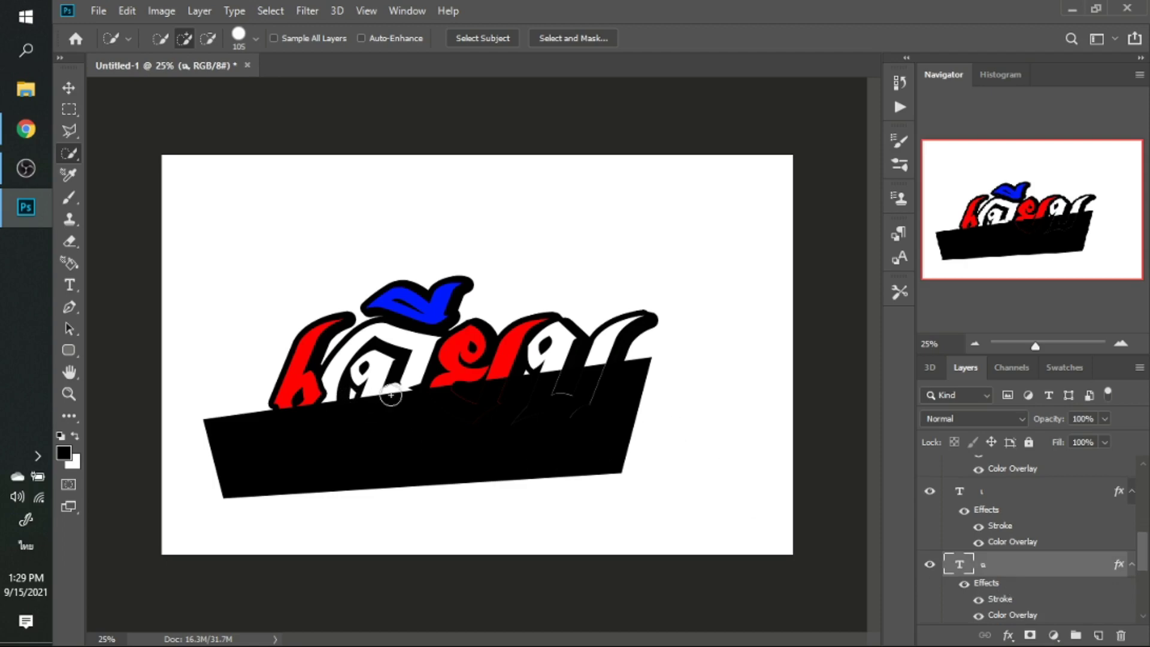
scroll(1045, 539, "down", 2)
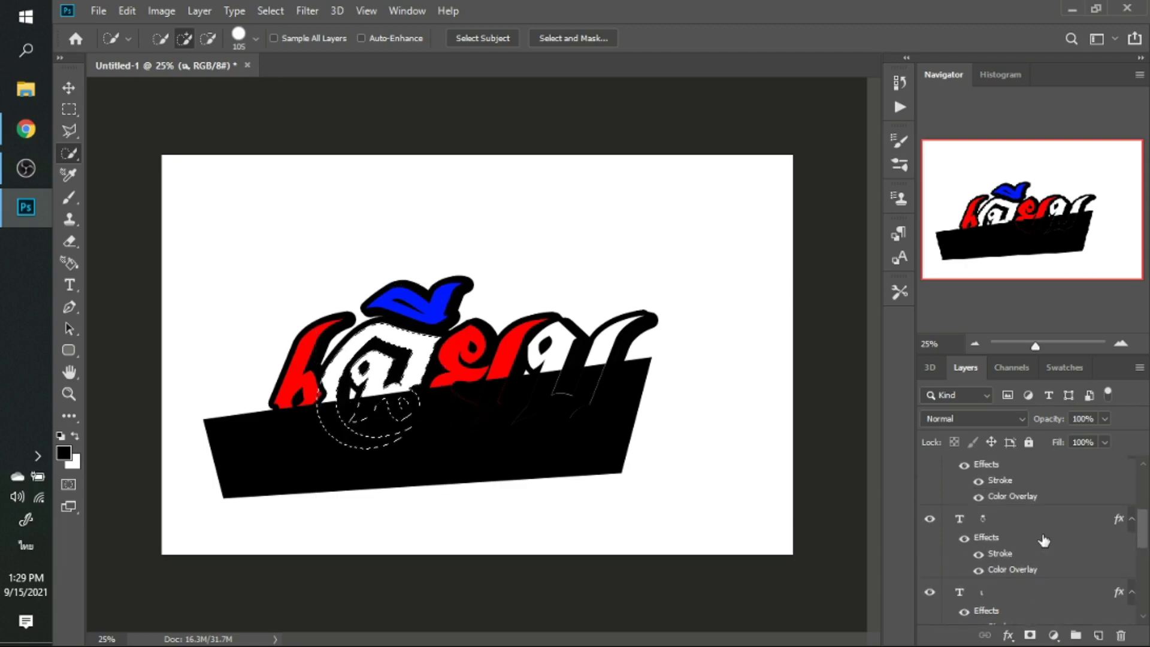
scroll(1046, 539, "up", 3)
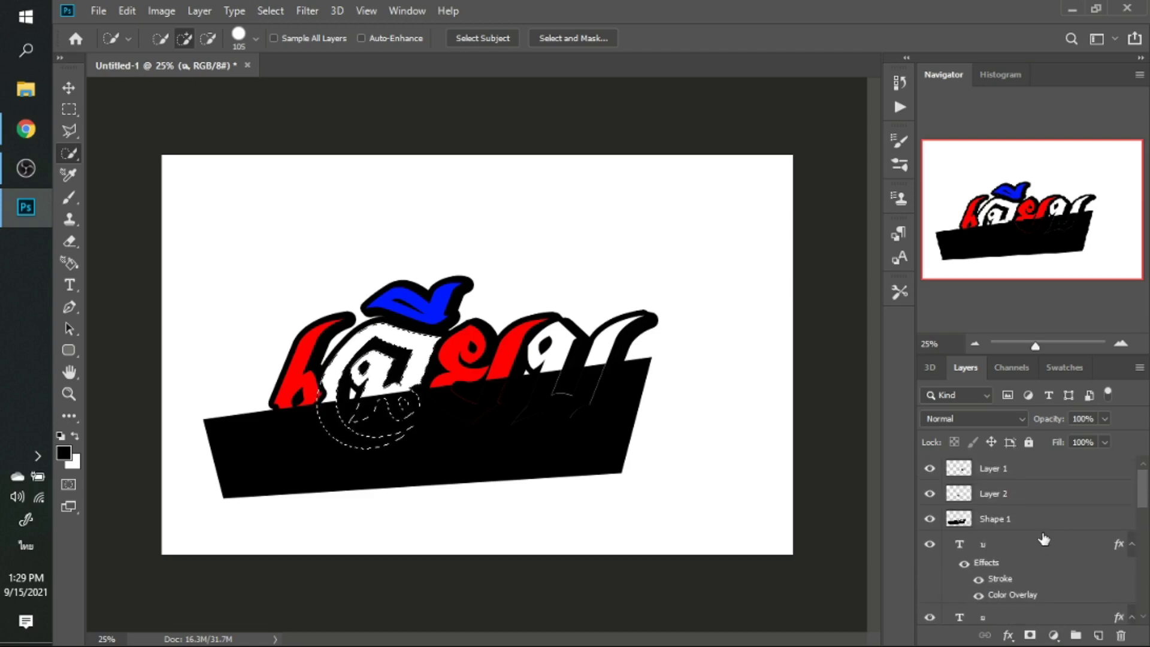
left_click(994, 518)
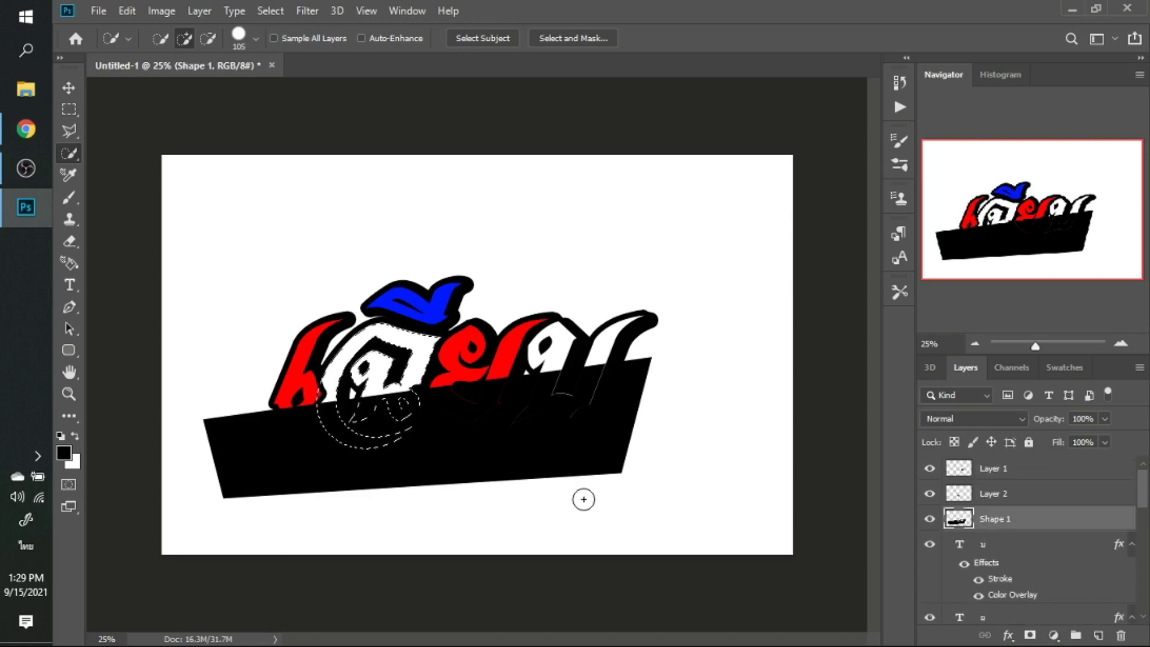
right_click(364, 409)
left_click(455, 233)
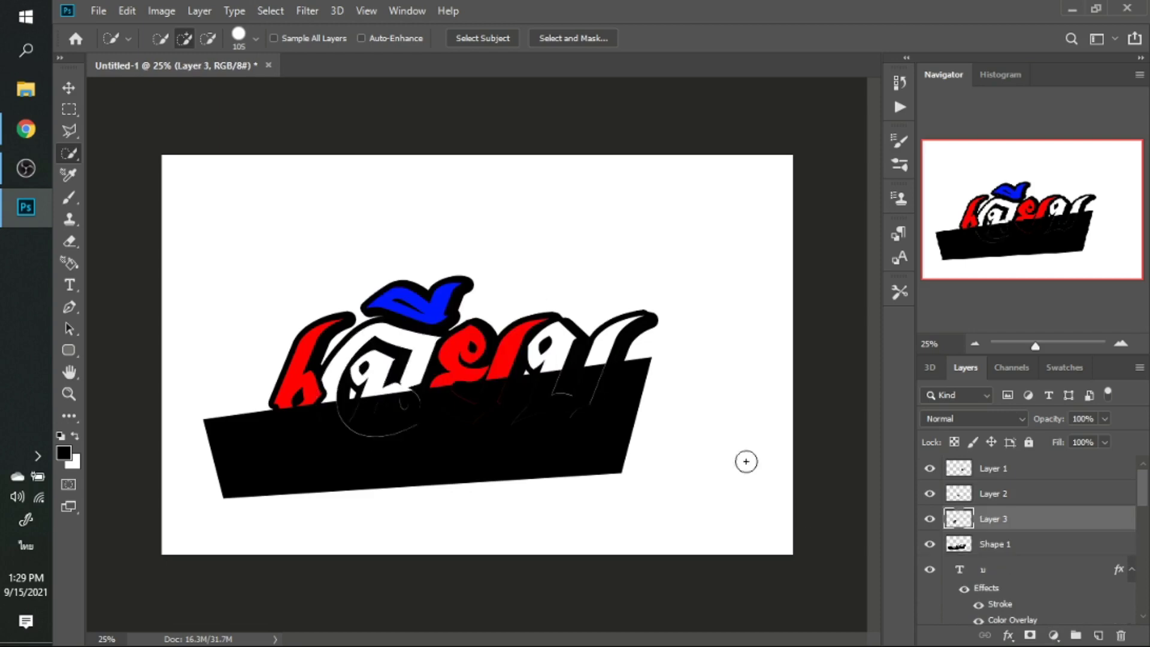
Cut the band's part under the first letter onto a new layer.
scroll(1046, 561, "down", 3)
scroll(1033, 563, "down", 2)
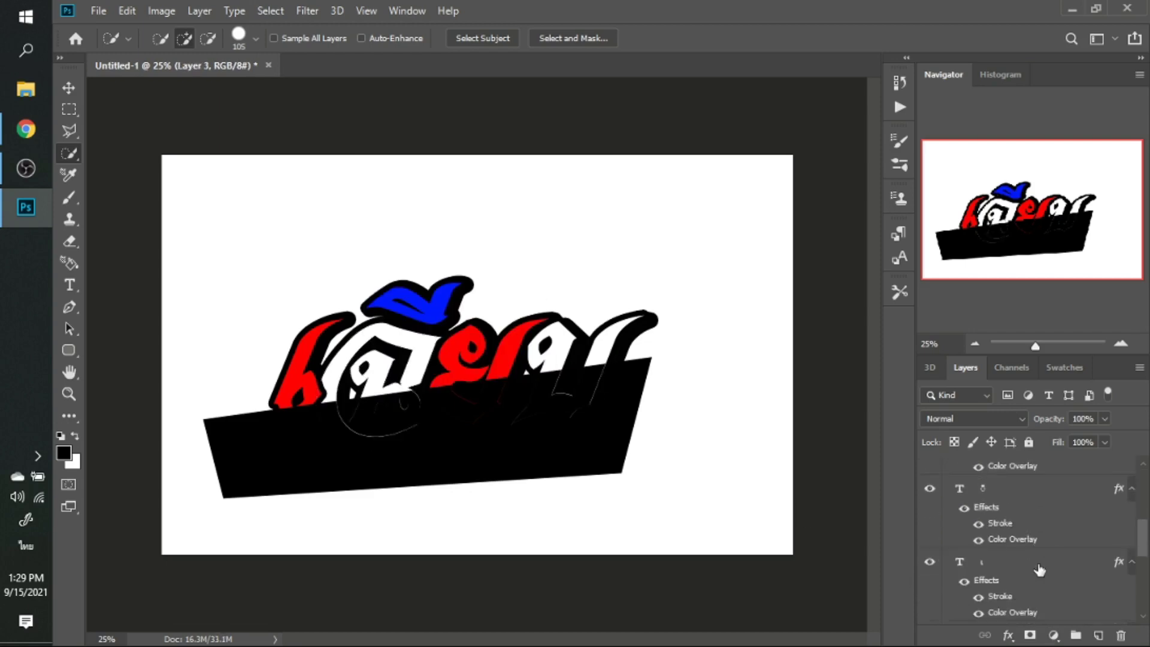
left_click(998, 511)
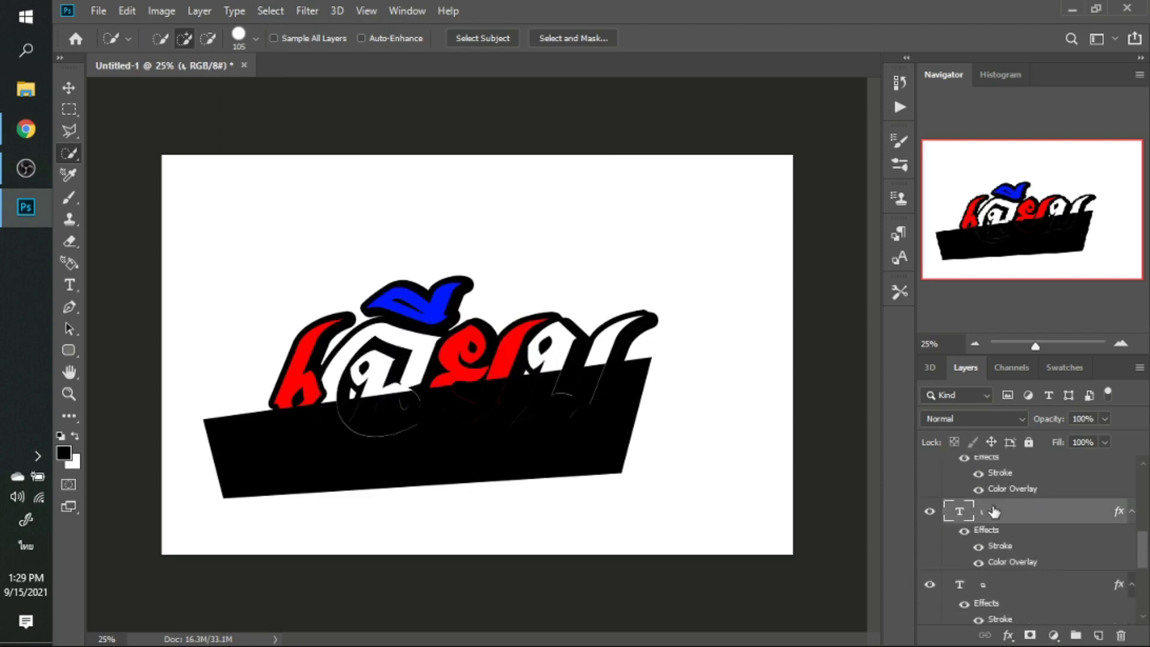
left_click(303, 404)
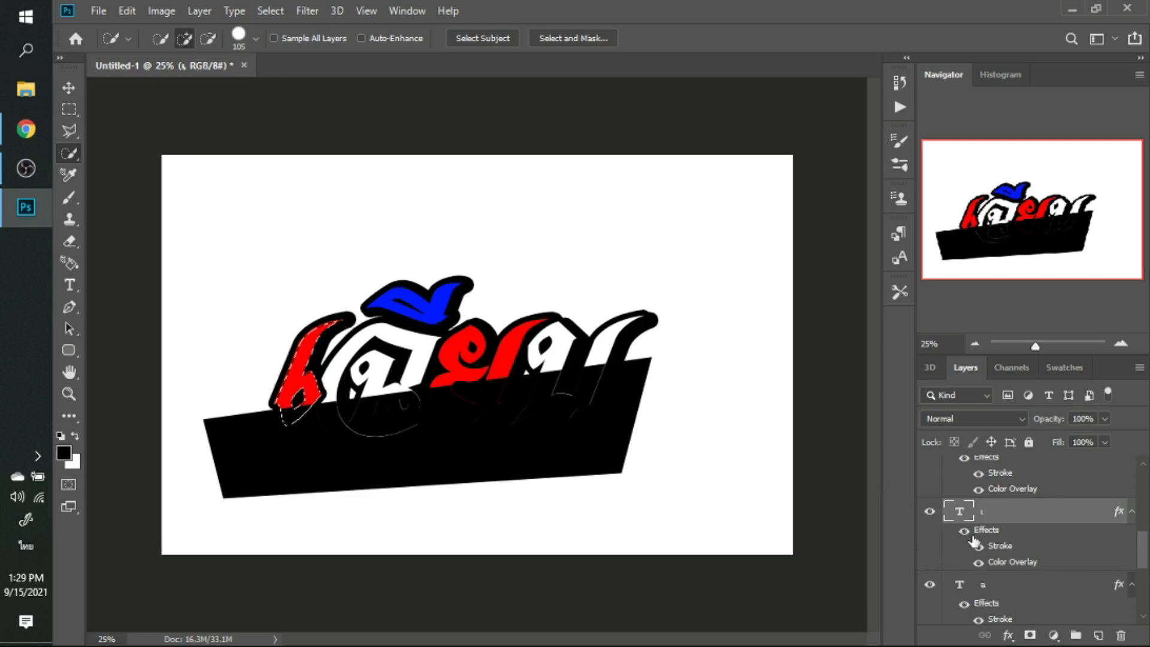
scroll(974, 539, "up", 2)
scroll(974, 539, "up", 2)
scroll(982, 530, "up", 1)
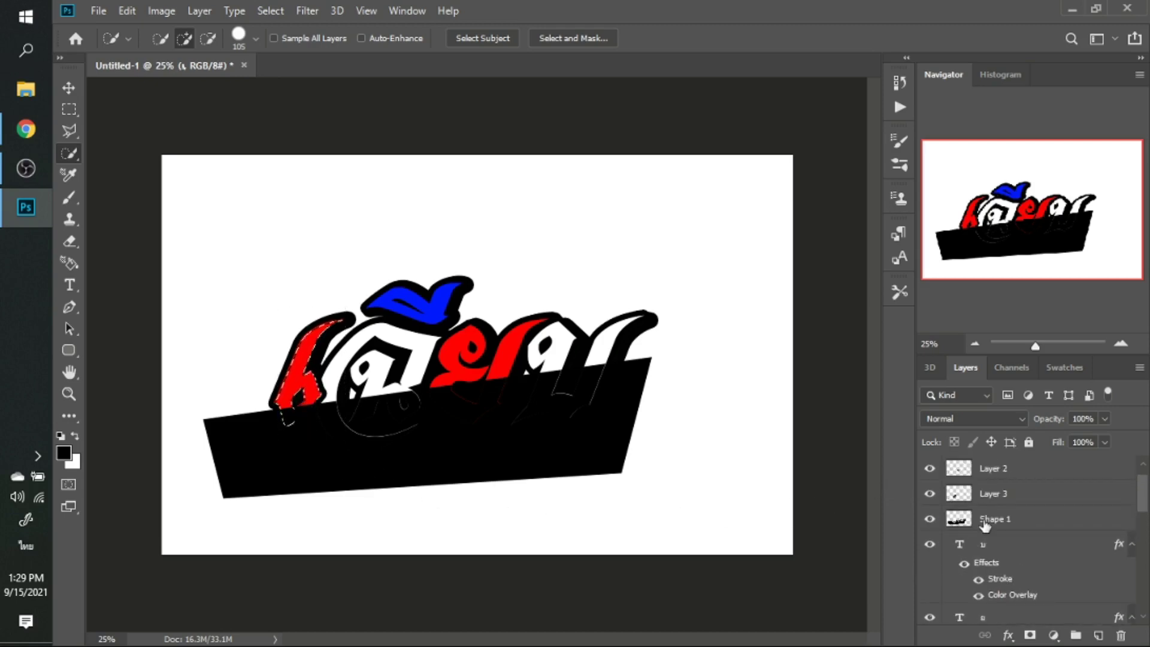
left_click(986, 521)
right_click(293, 417)
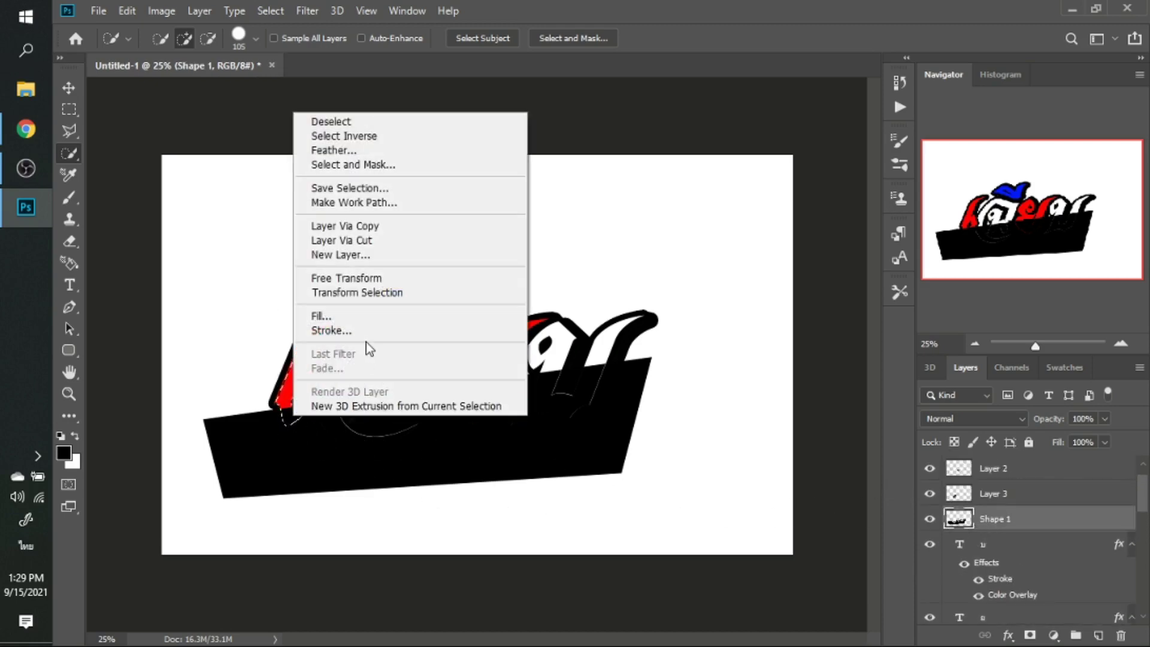
left_click(373, 238)
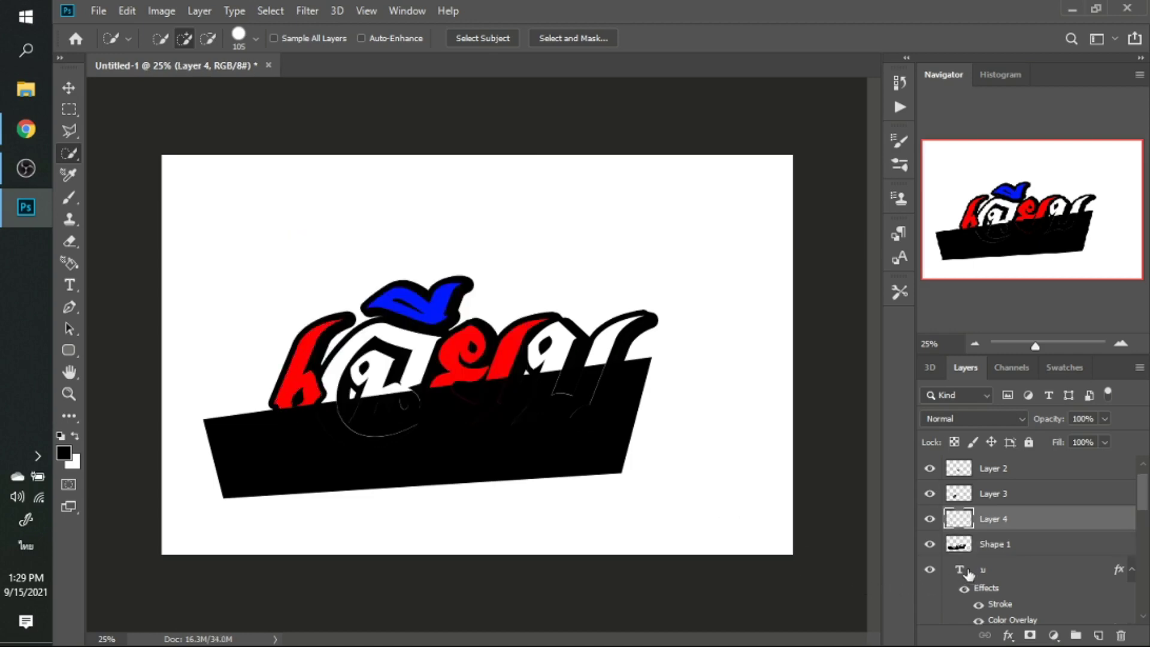
Delete the remaining Shape 1 band layer.
left_click(995, 554)
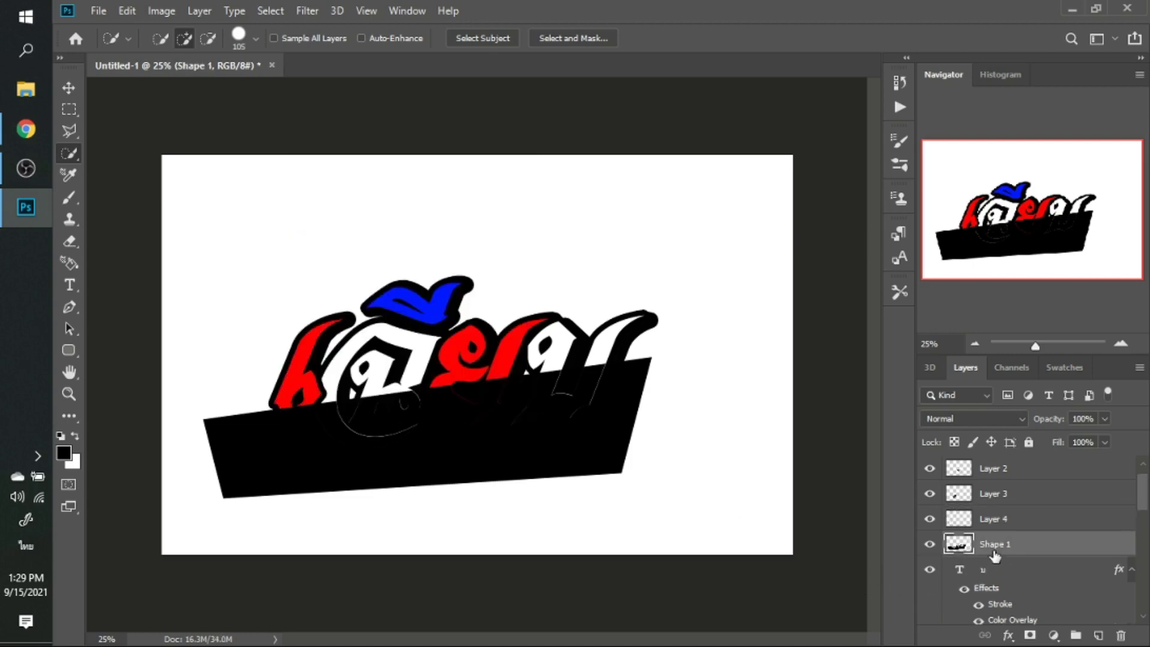
key("Delete")
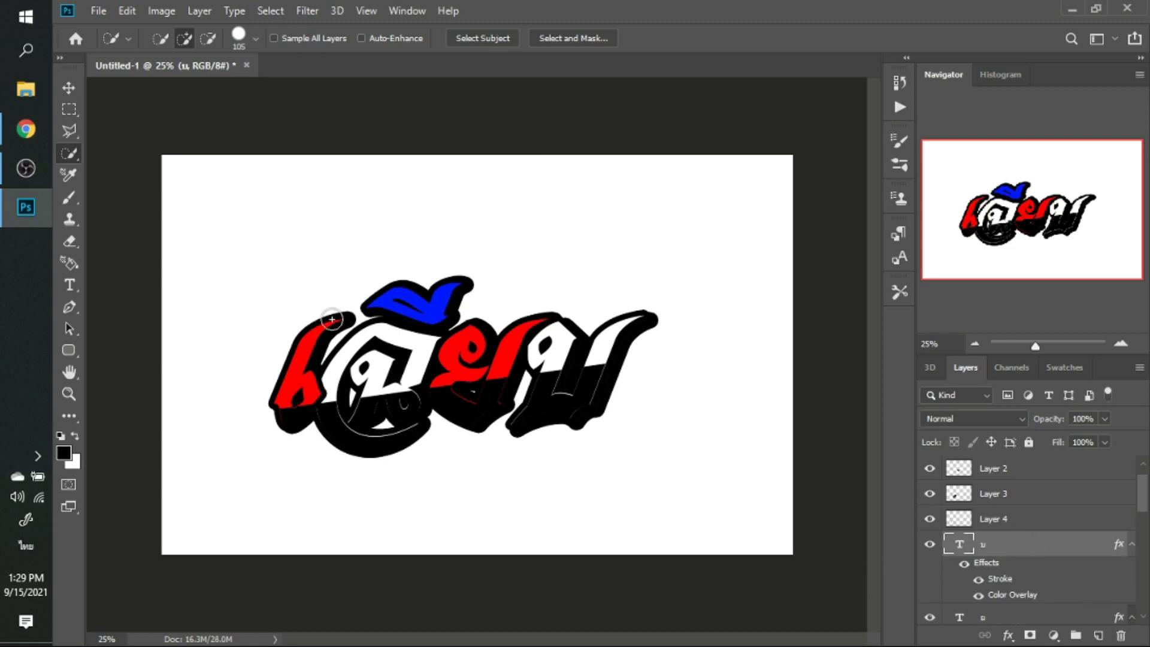
key("v")
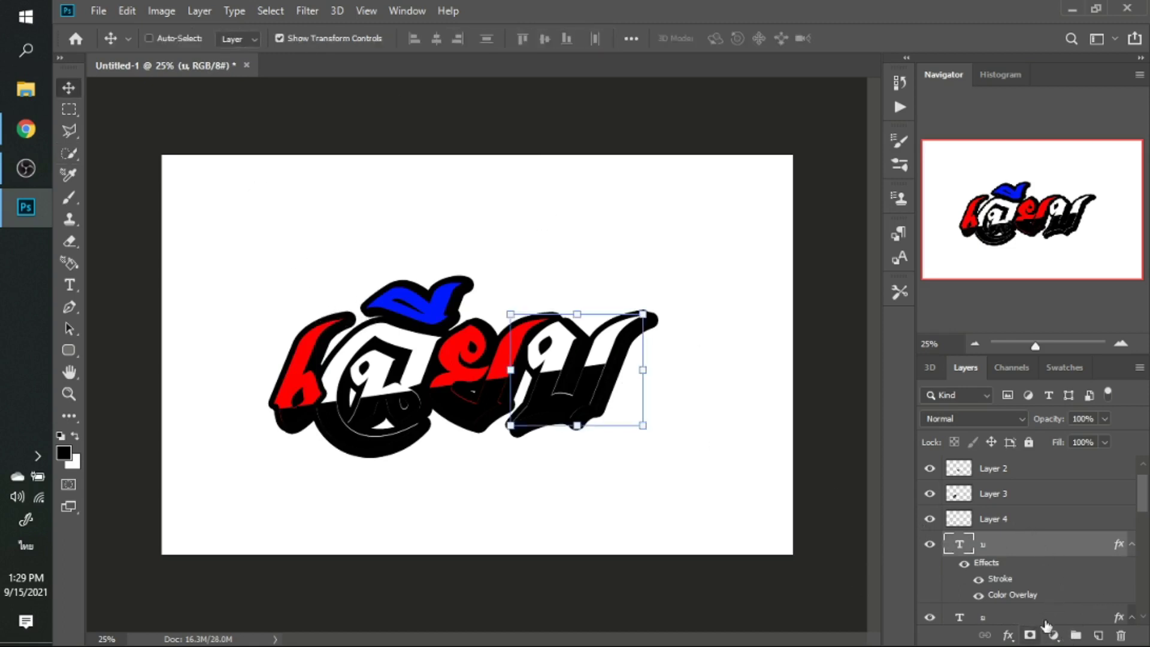
Give Layer 4, the first letter's lower piece, a dark red b00202 Color Overlay.
left_click(969, 521)
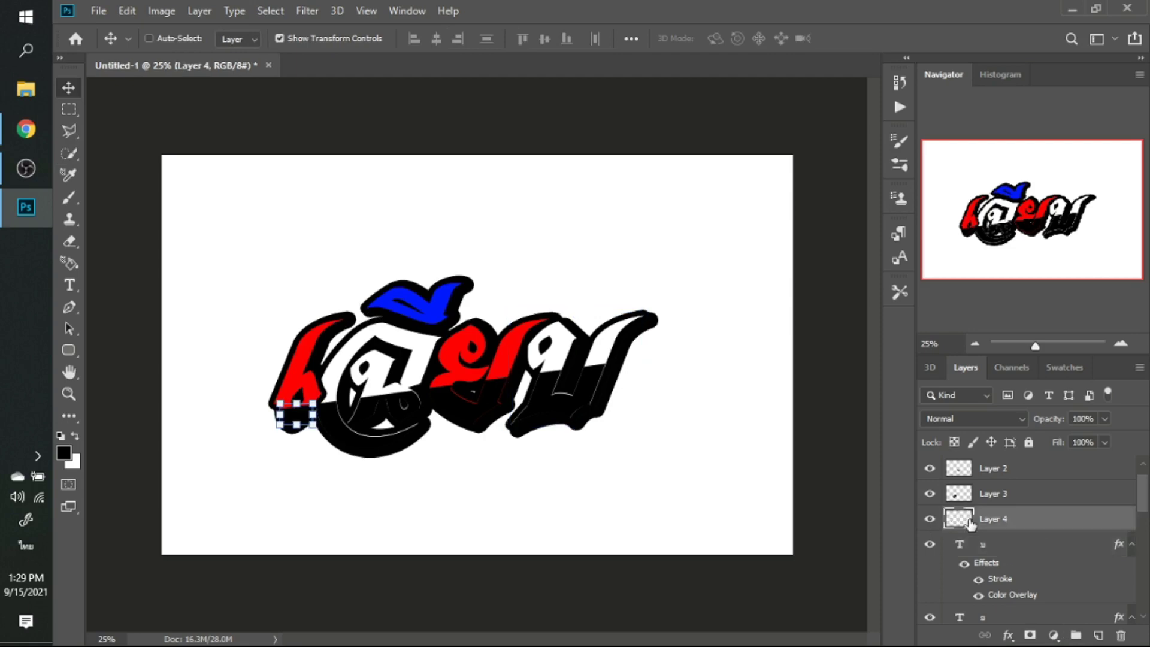
left_click(1009, 634)
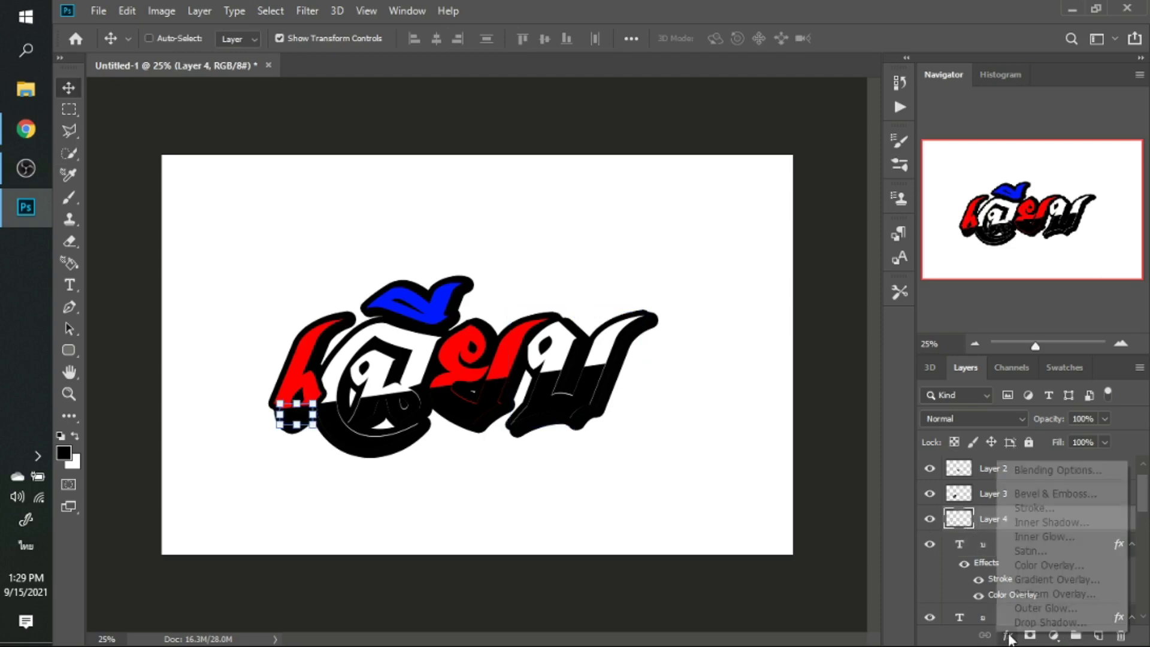
left_click(1021, 566)
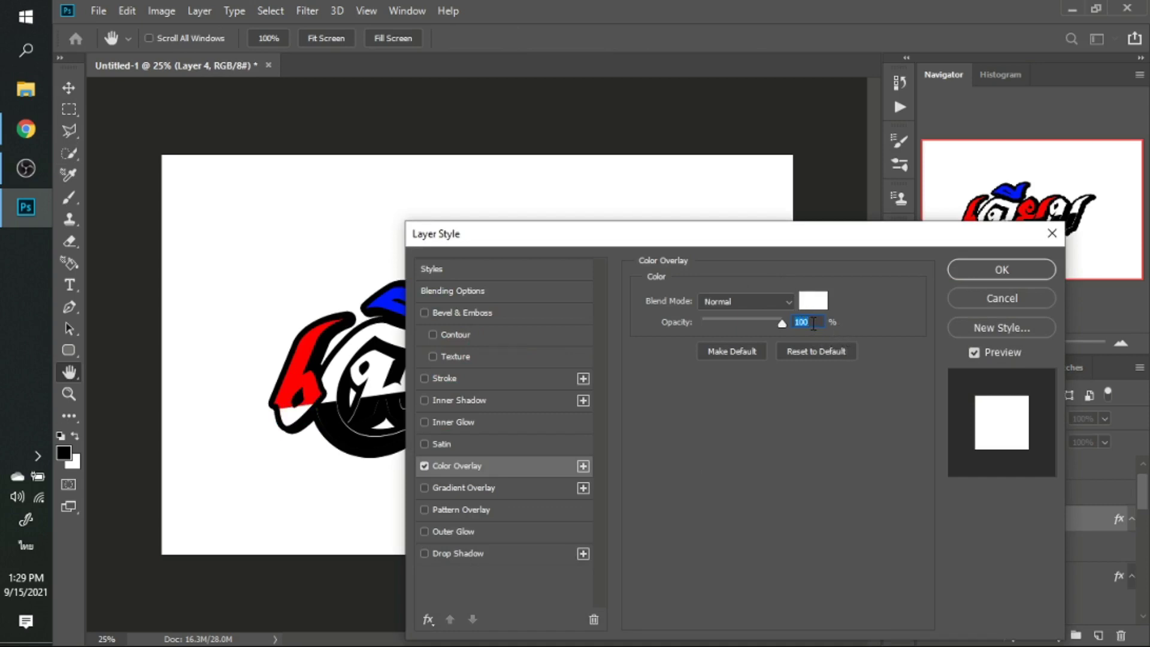
left_click(820, 304)
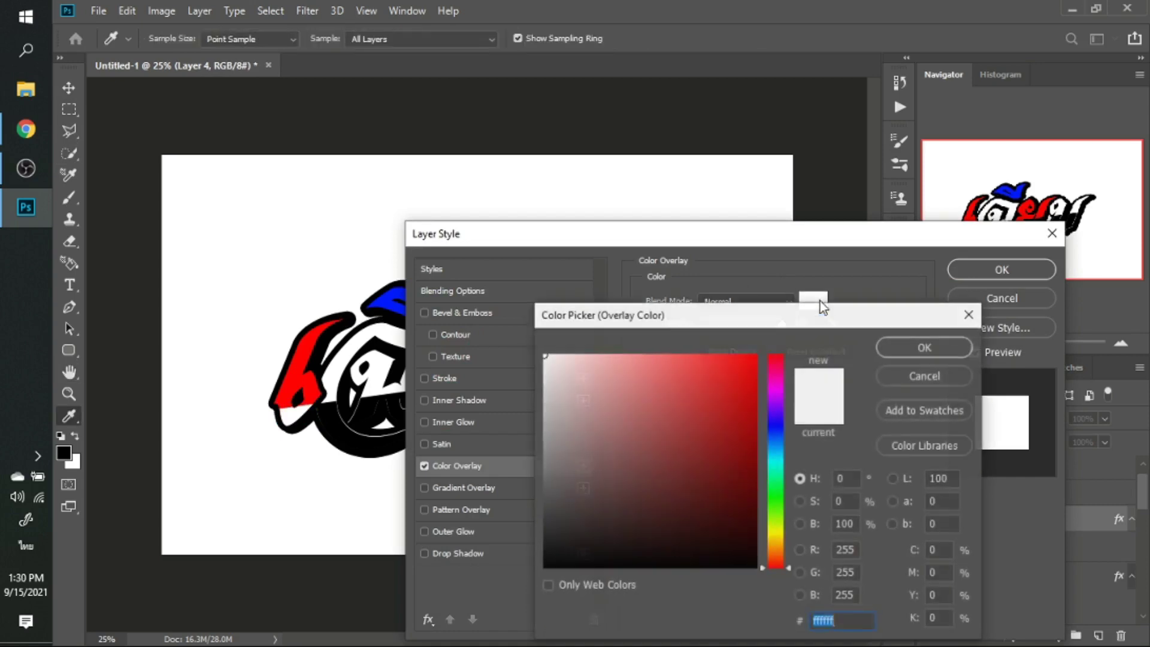
left_click(297, 381)
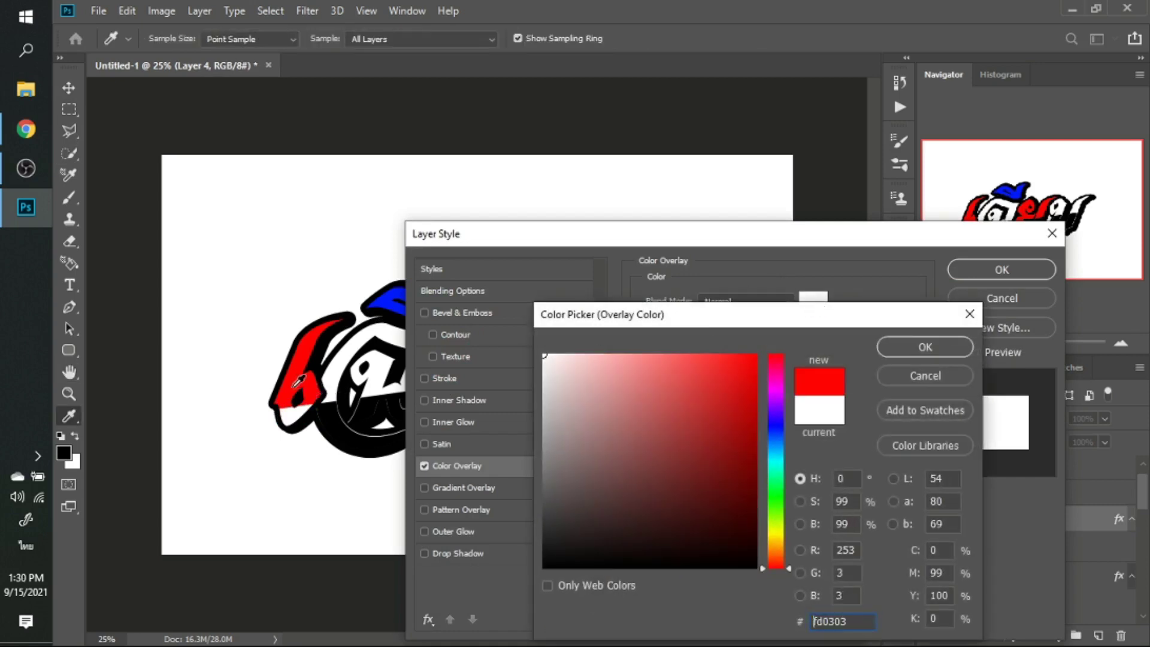
left_click(754, 420)
key("Return")
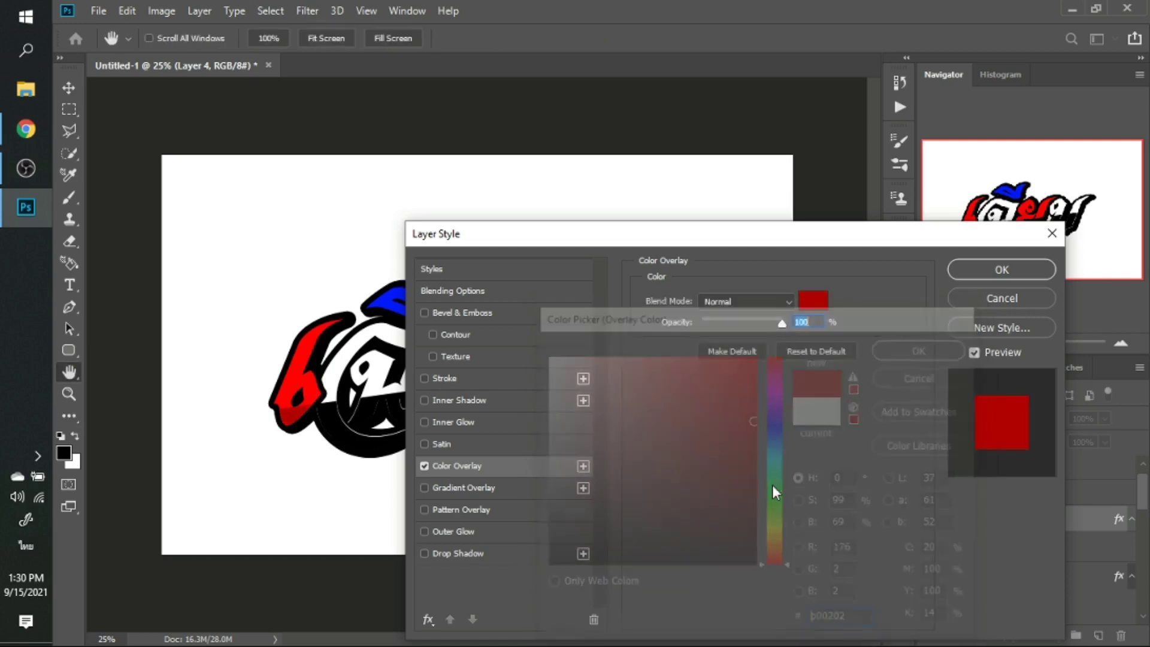
key("Return")
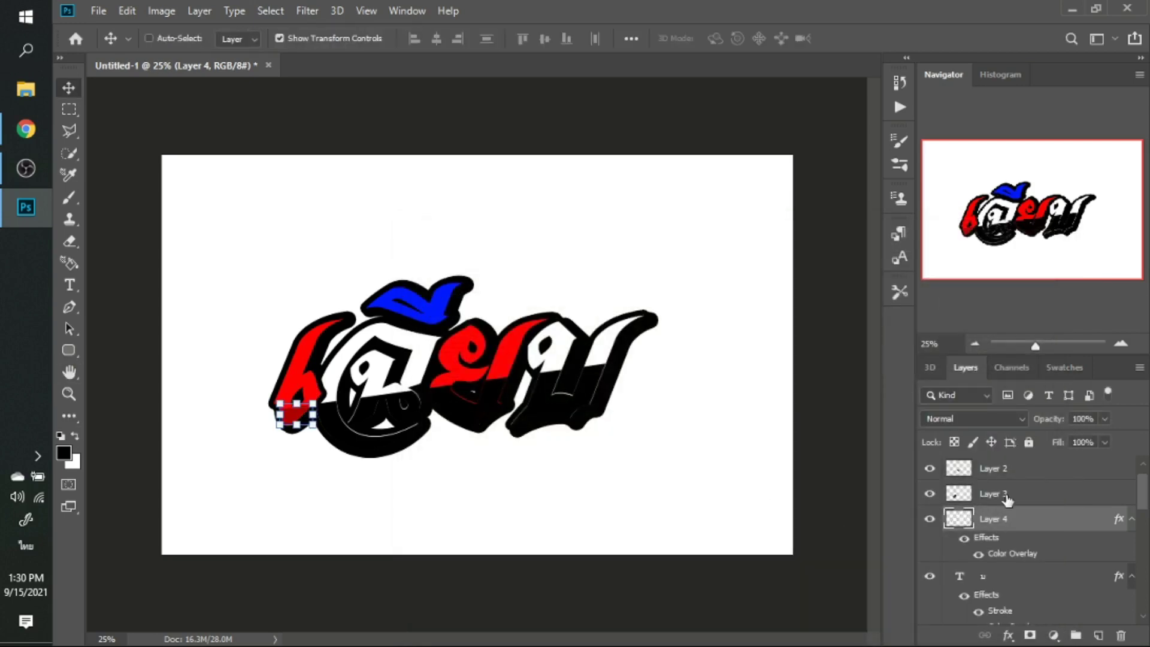
Give Layer 3, the round letter's lower piece, a light grey bfbdbd Color Overlay.
left_click(1006, 497)
left_click(1008, 635)
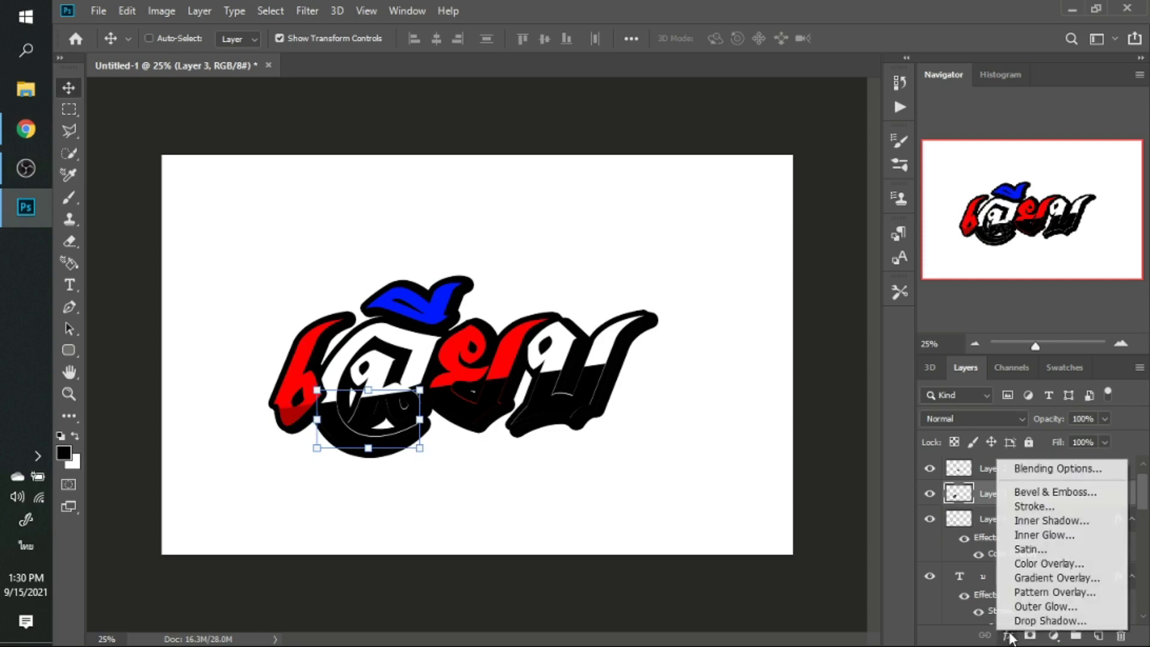
left_click(1030, 567)
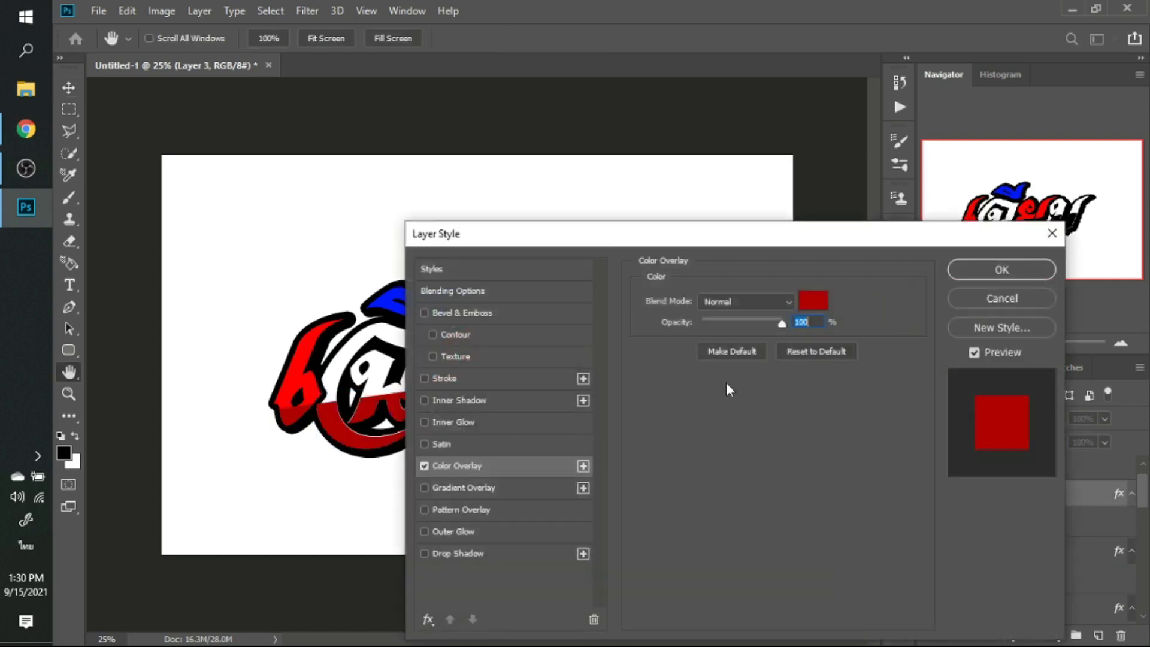
left_click(813, 302)
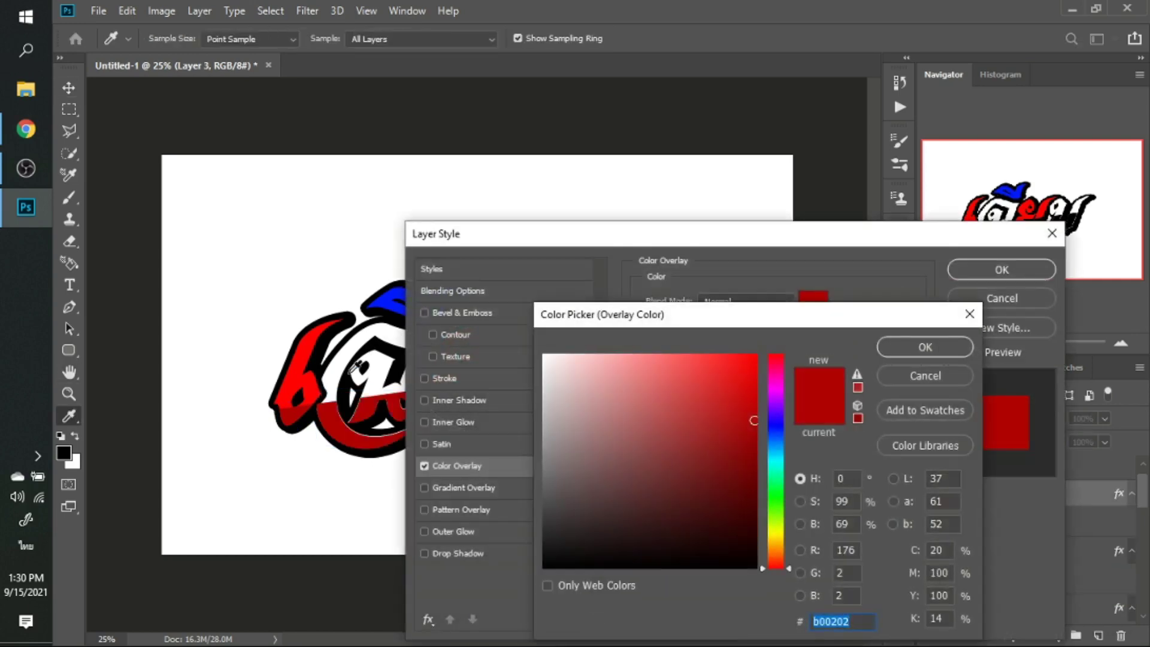
left_click(378, 379)
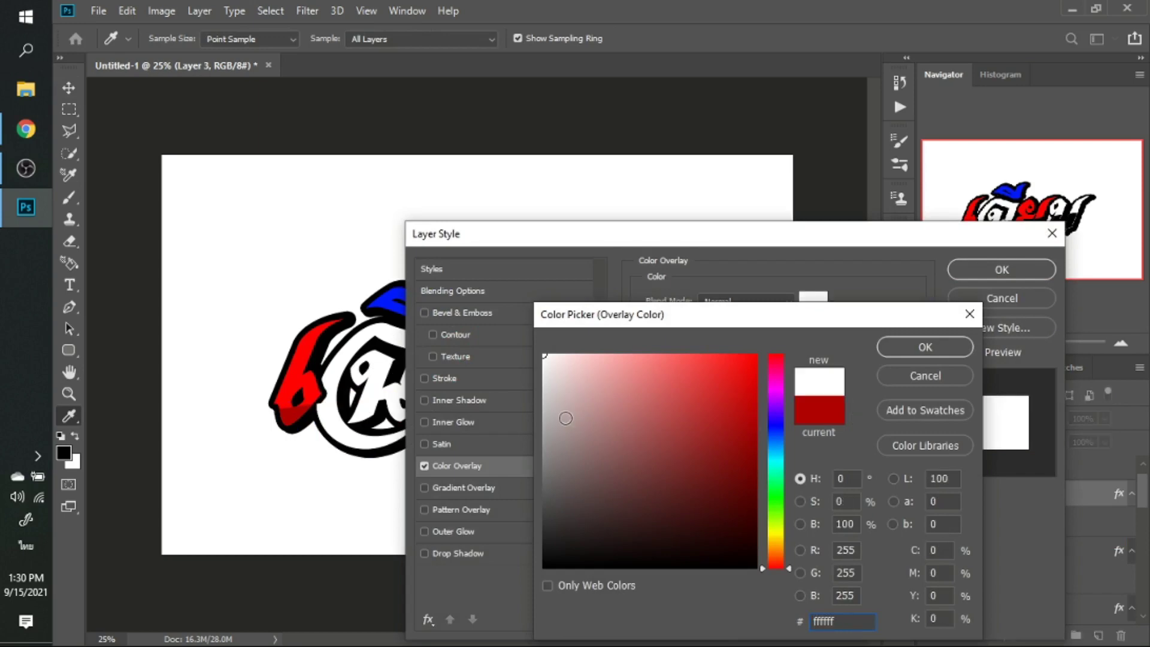
left_click(545, 408)
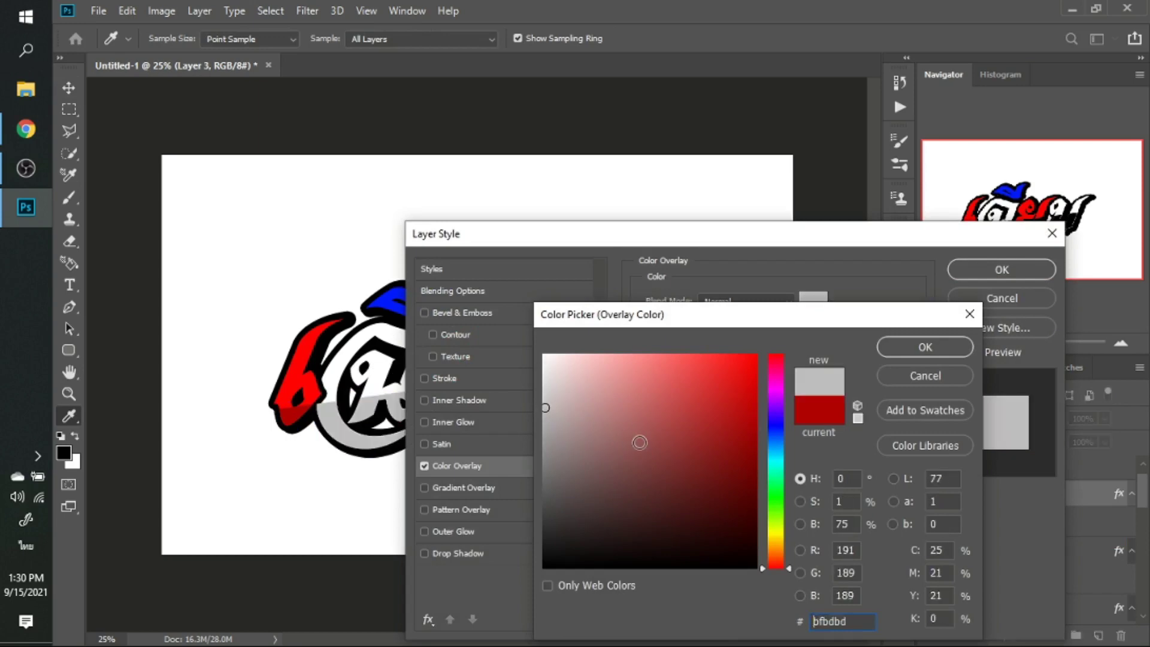
key("Return")
key("Return")
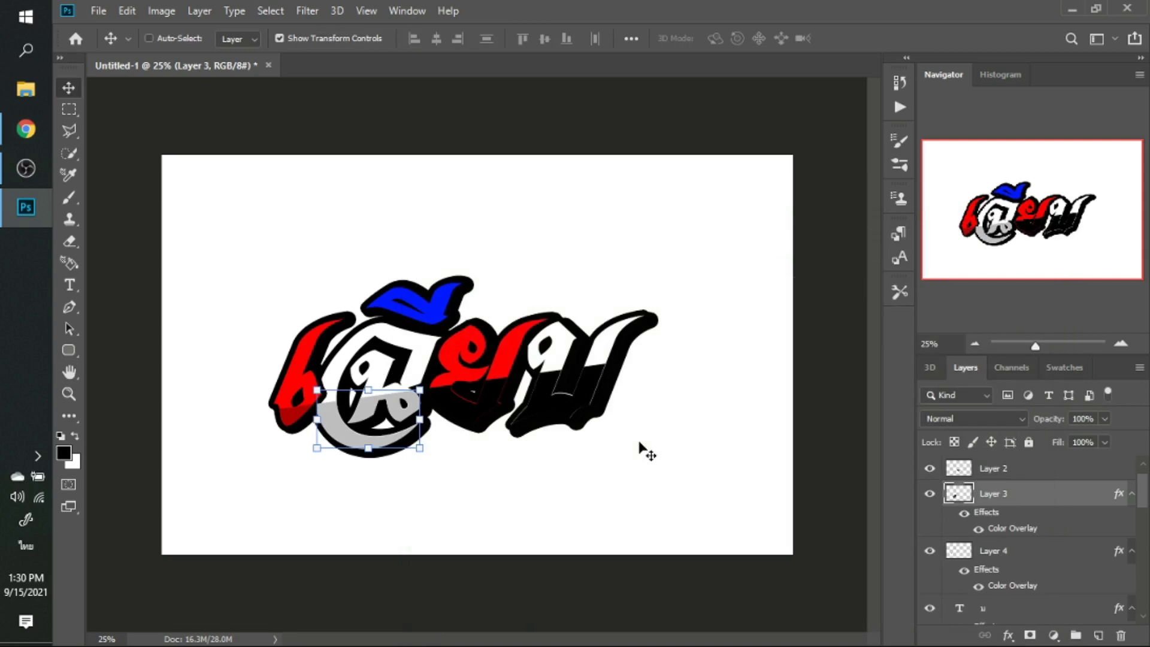
Add a dark red Color Overlay to Layer 2 under ย.
left_click(1017, 470)
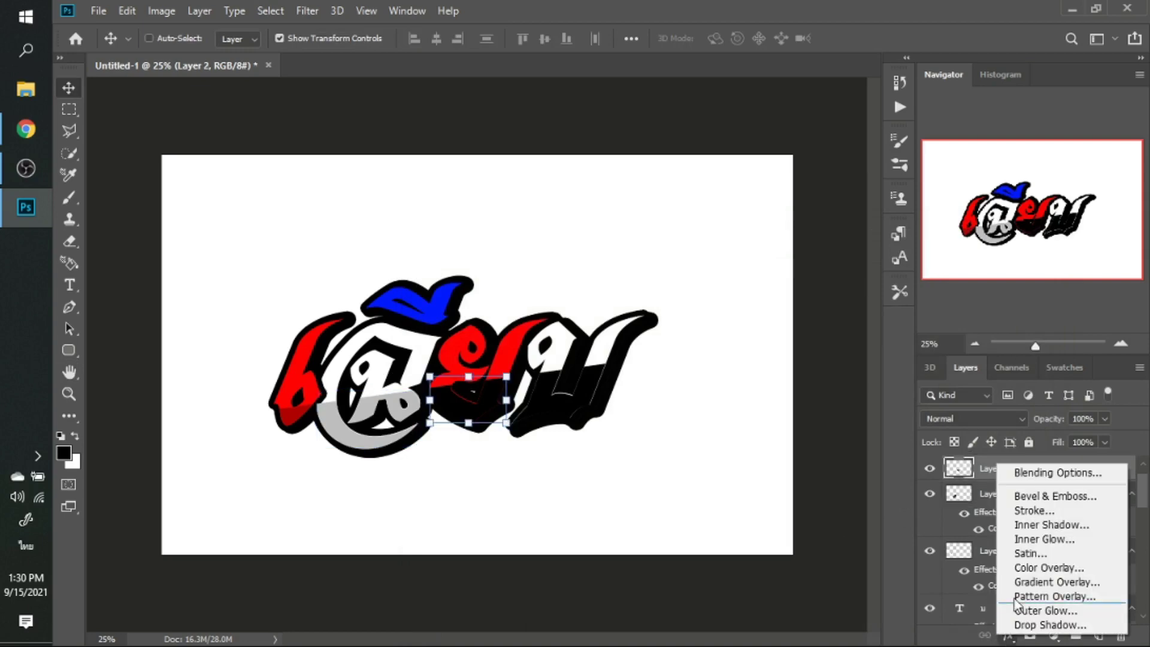
left_click(1008, 635)
left_click(1022, 569)
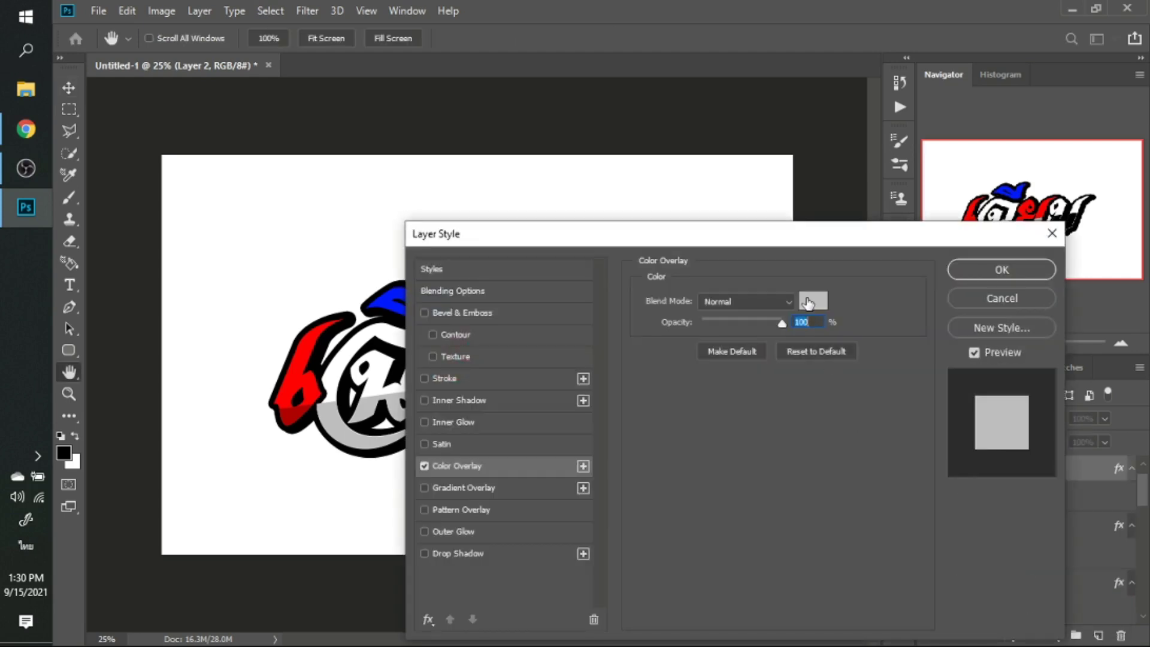
left_click(812, 300)
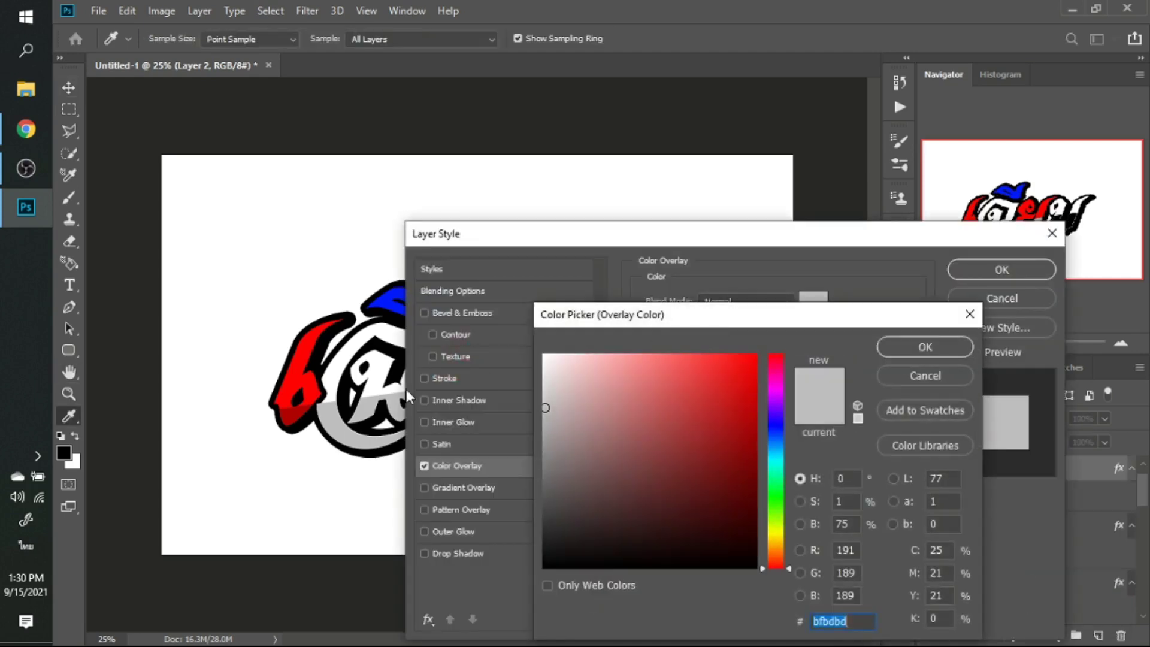
left_click(291, 412)
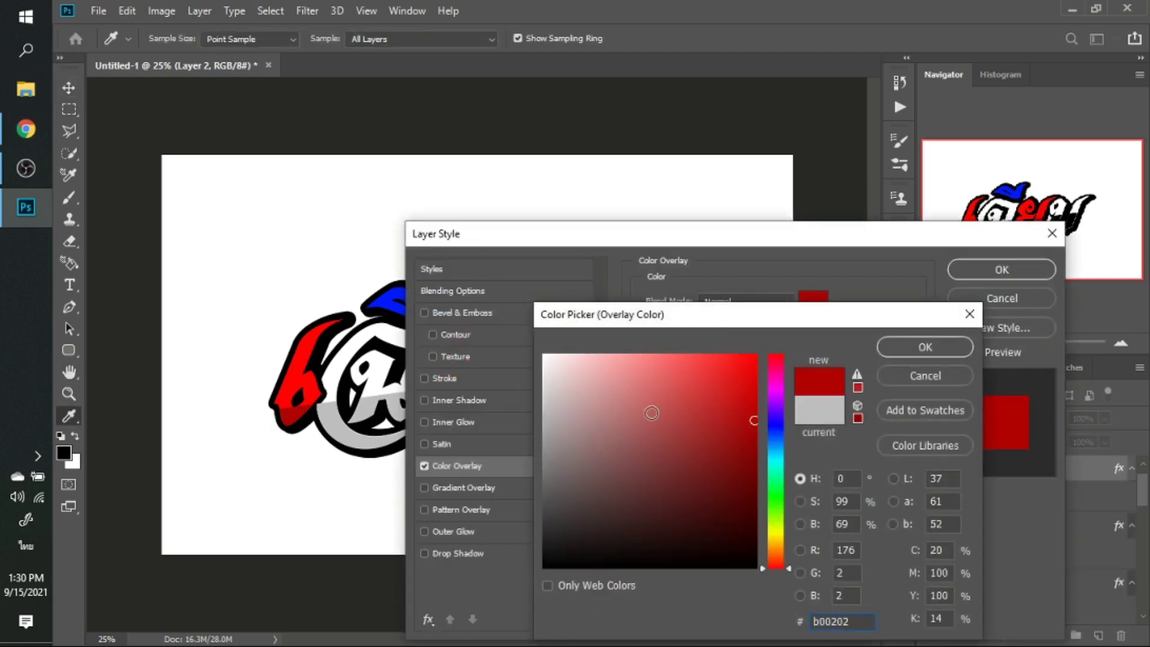
key("Return")
key("Return")
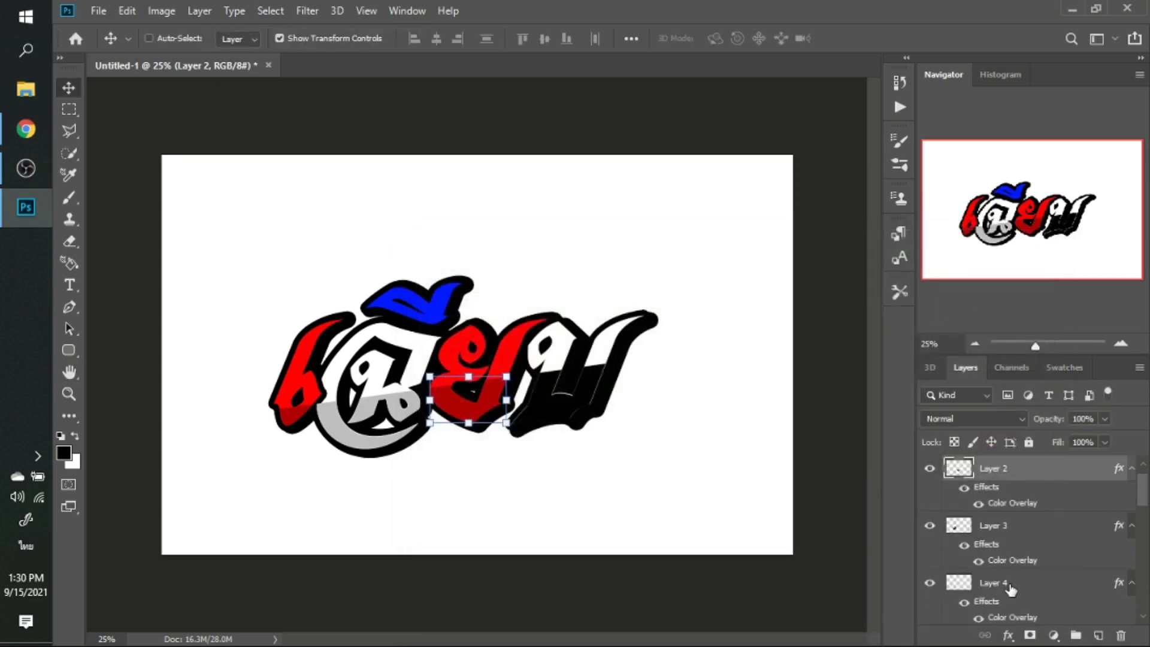
Give Layer 1 under บ a grey Color Overlay sampled from the lettering.
scroll(1023, 513, "up", 1)
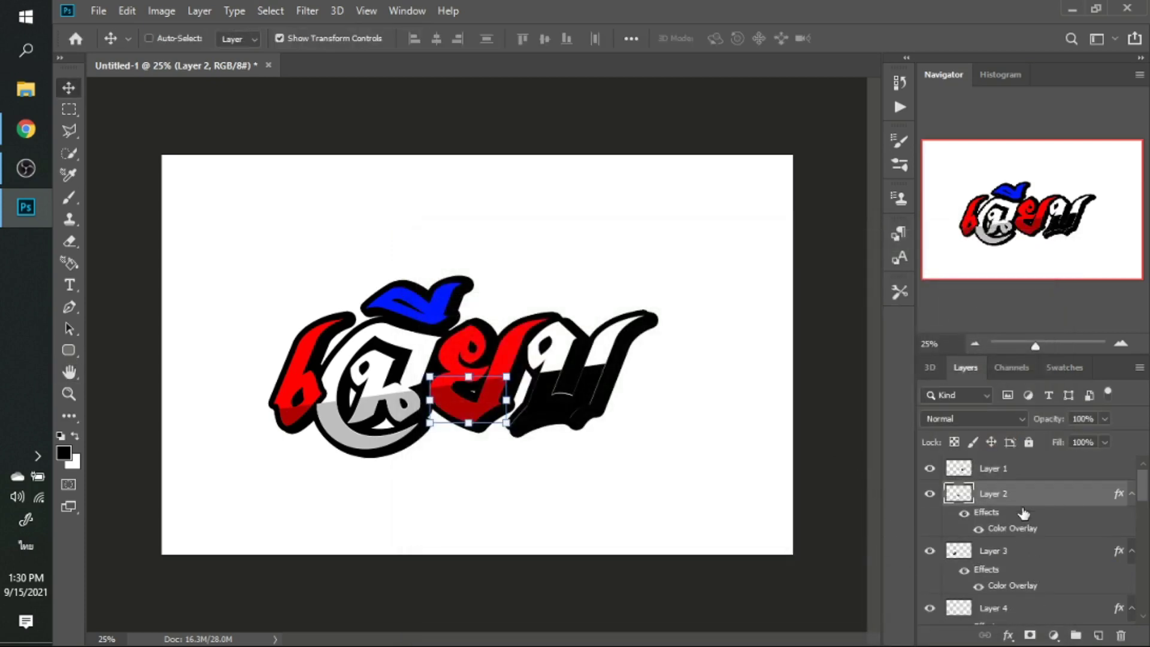
left_click(1028, 474)
left_click(1008, 636)
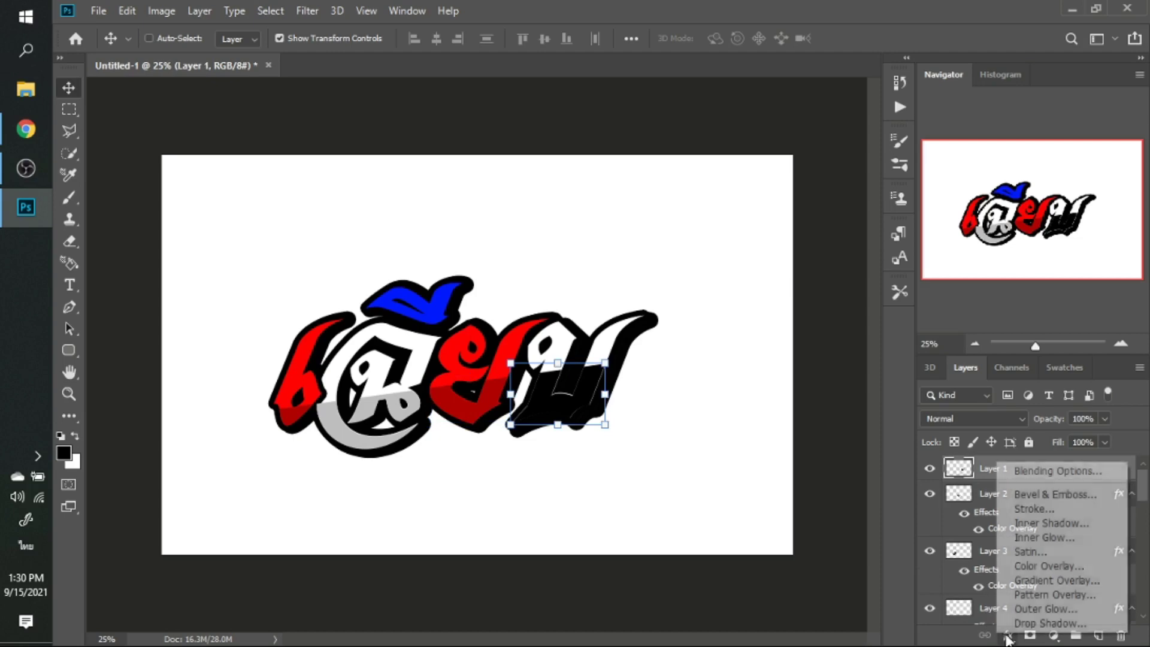
left_click(1035, 565)
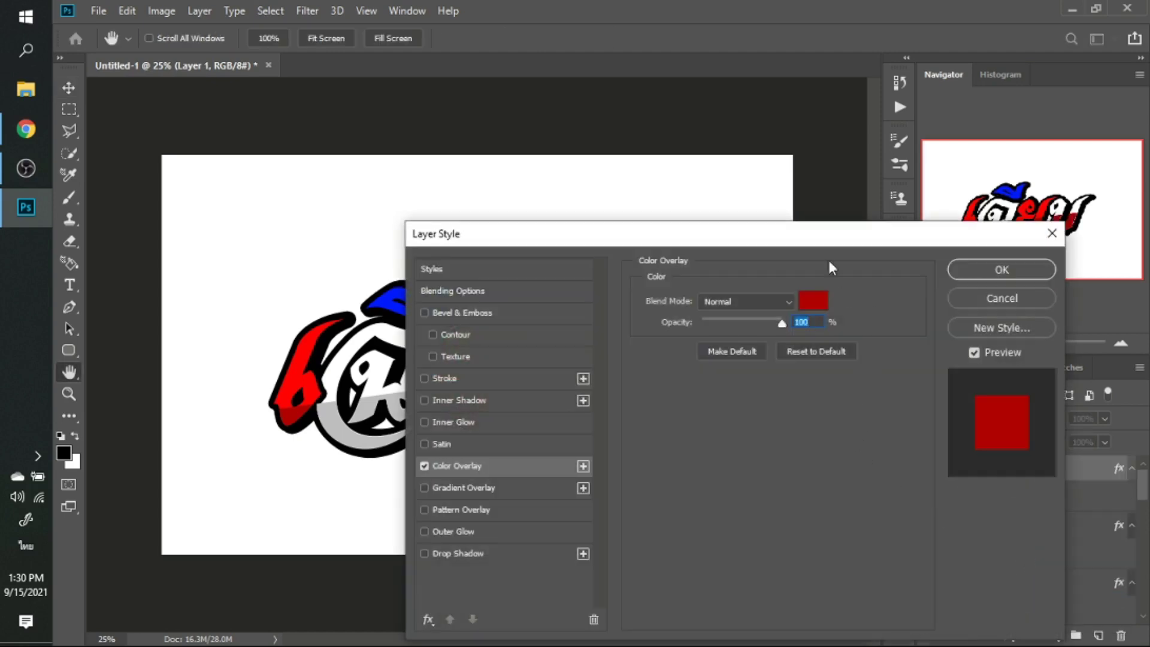
left_click_drag(843, 239, 956, 223)
left_click(925, 288)
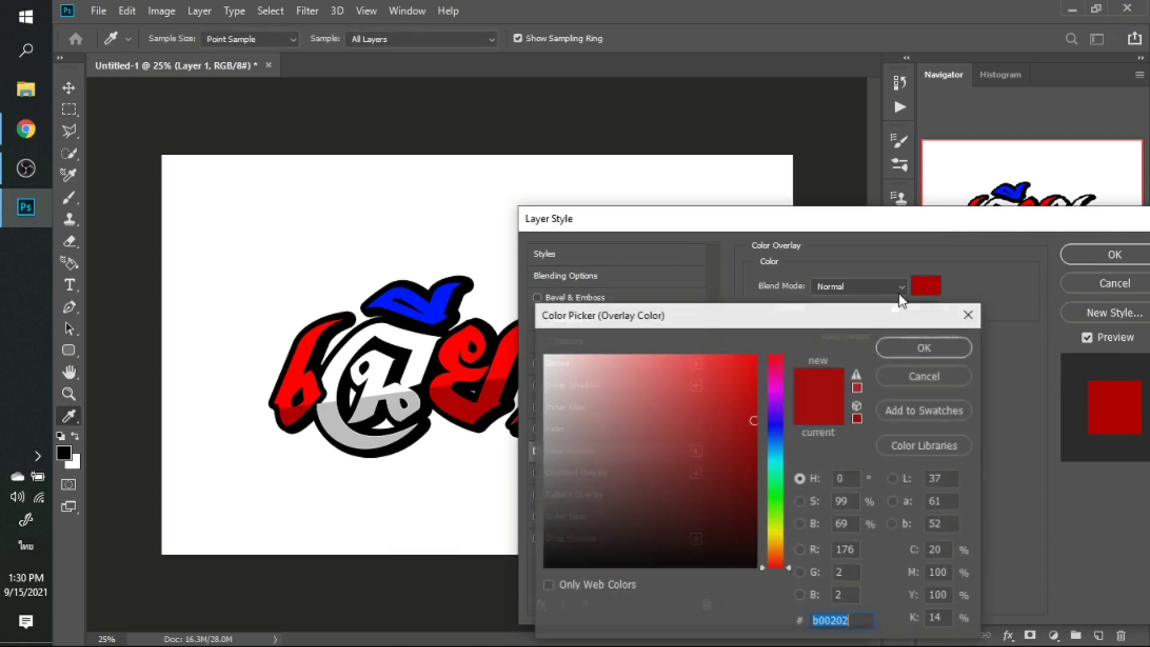
left_click(352, 431)
key("Return")
key("Return")
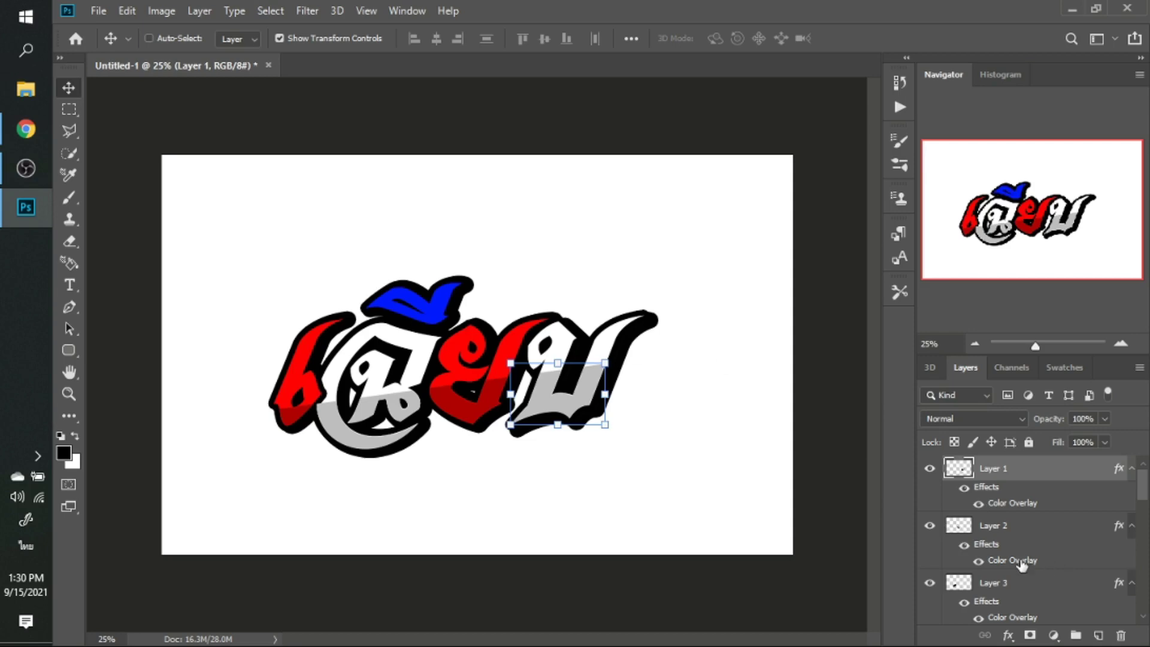
scroll(1022, 558, "down", 3)
left_click(1022, 538)
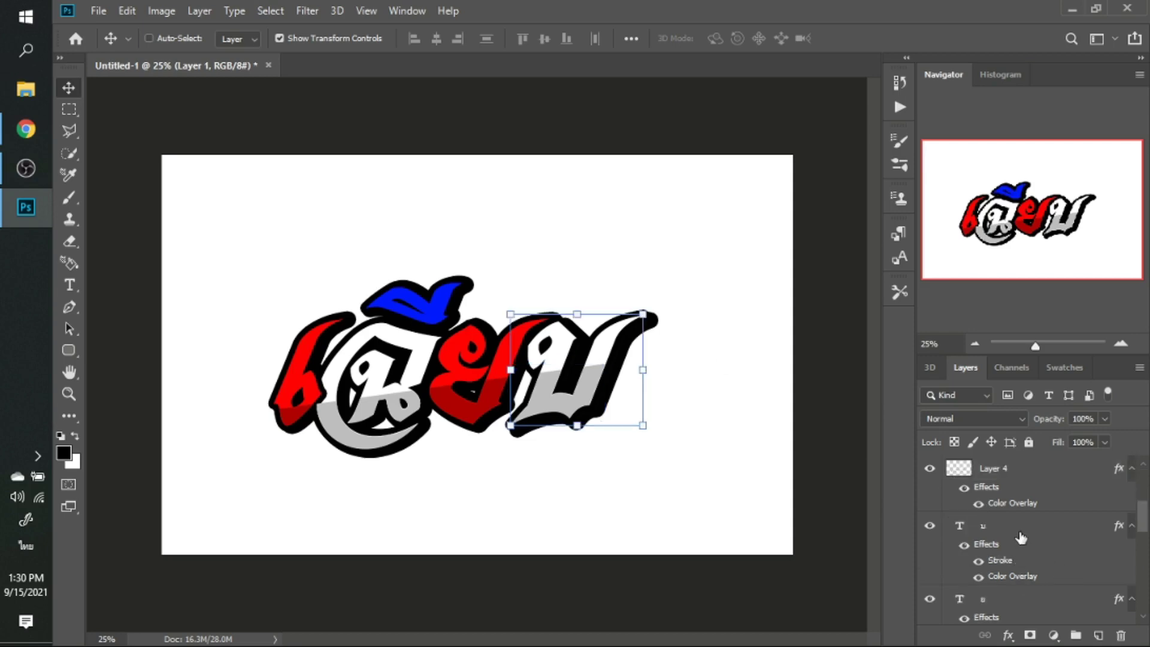
Type THAILAND below the Thai word and enlarge it to about 248 pt.
key("t")
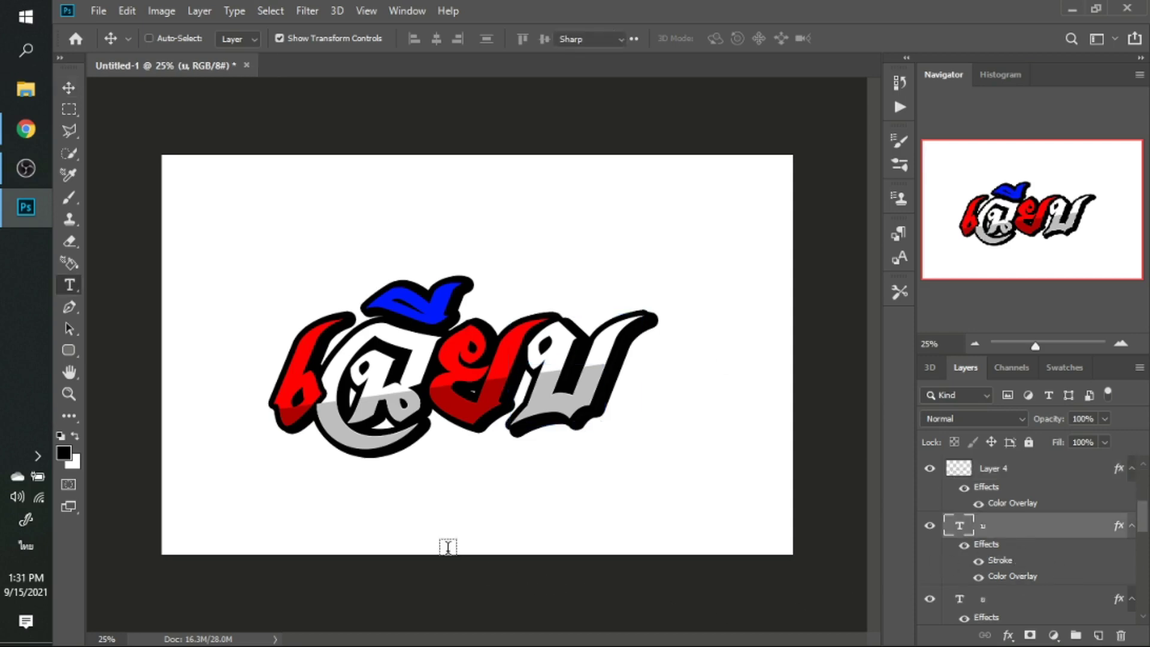
left_click(417, 525)
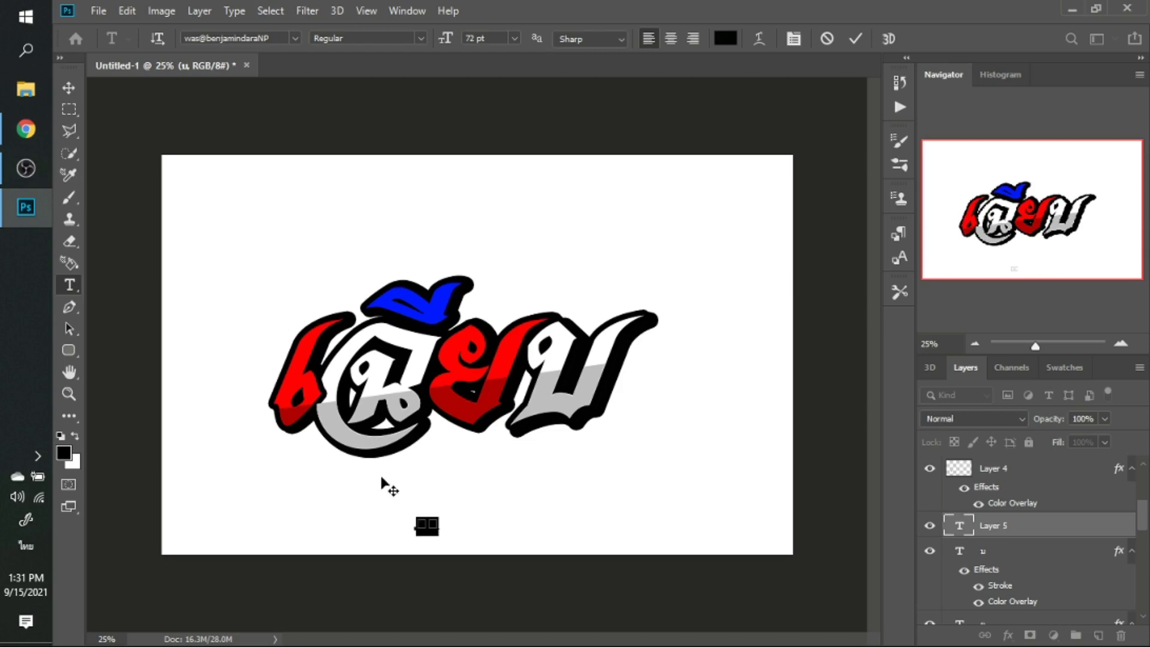
left_click(284, 37)
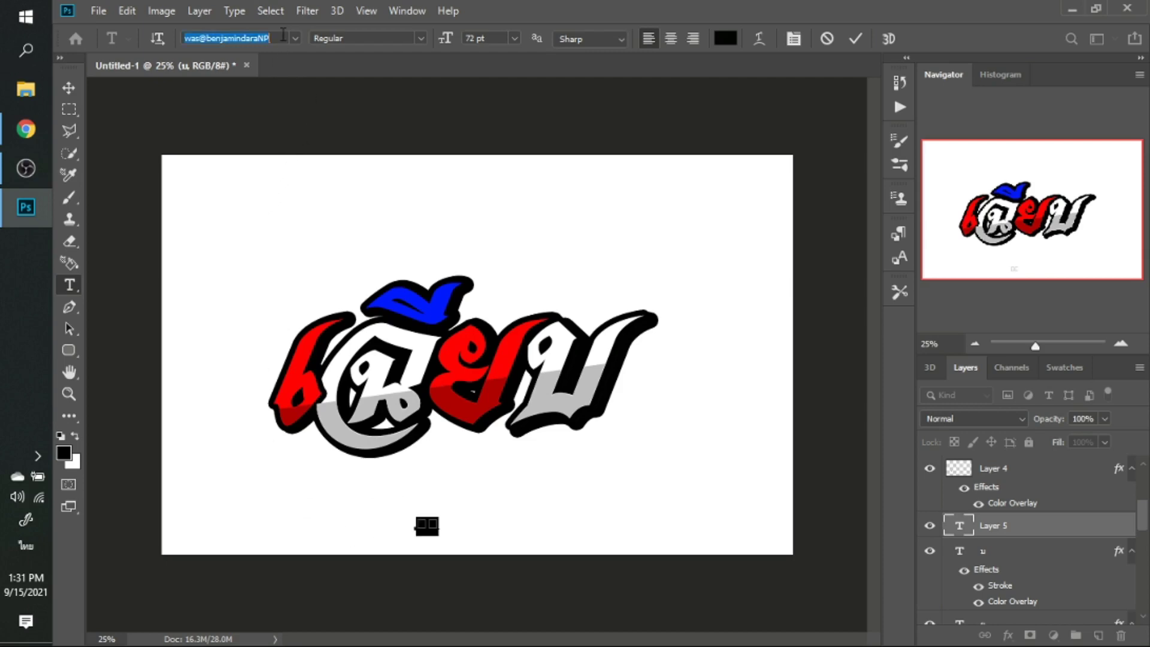
key("Down")
key("Down")
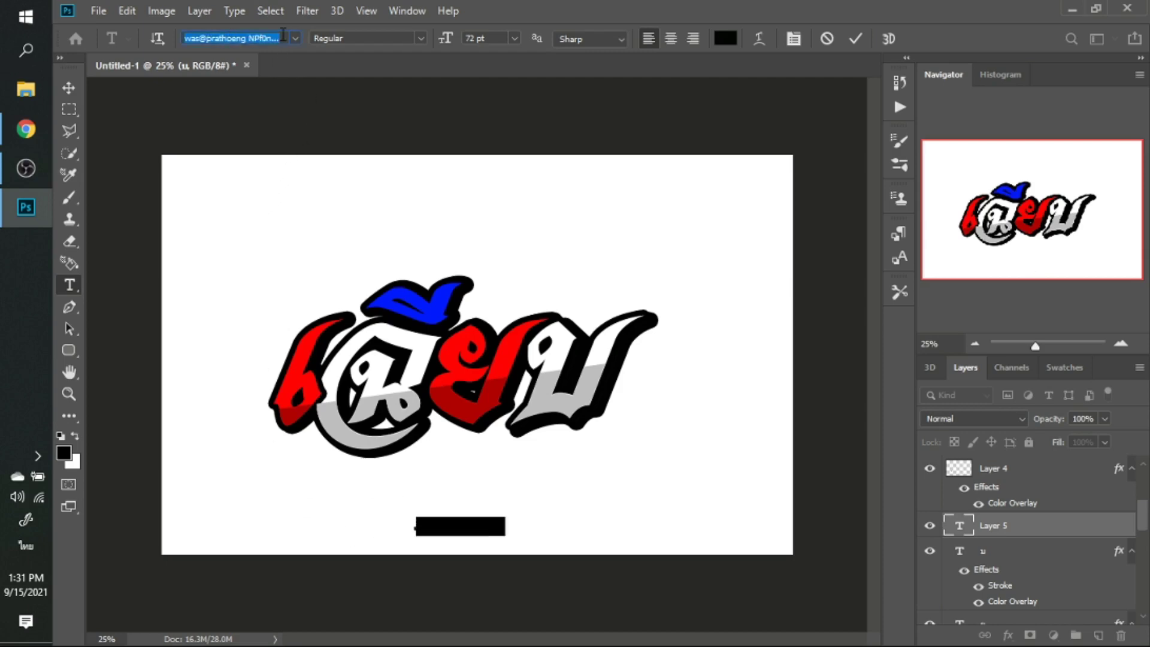
key("Up")
left_click(449, 520)
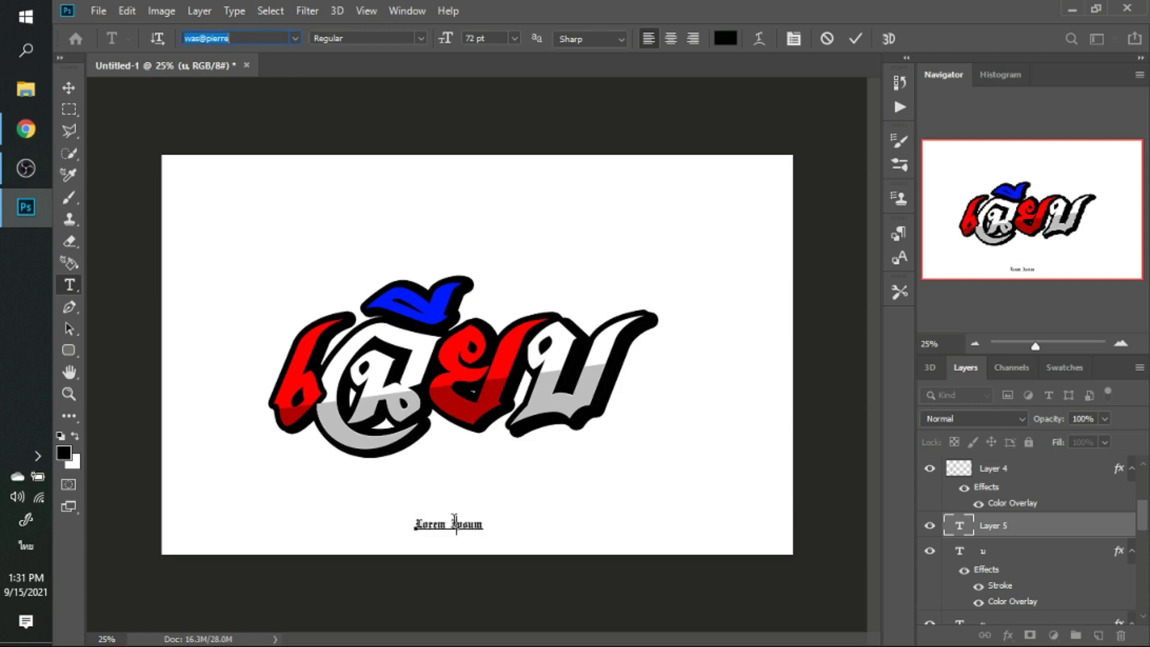
key("ctrl+a")
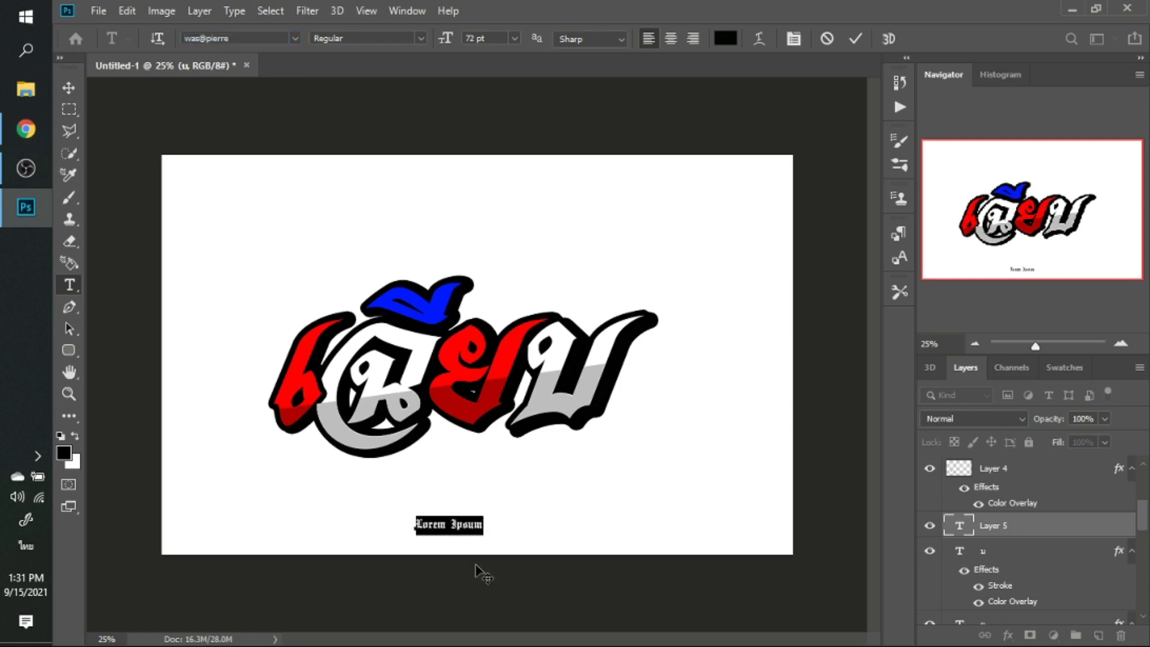
type("T")
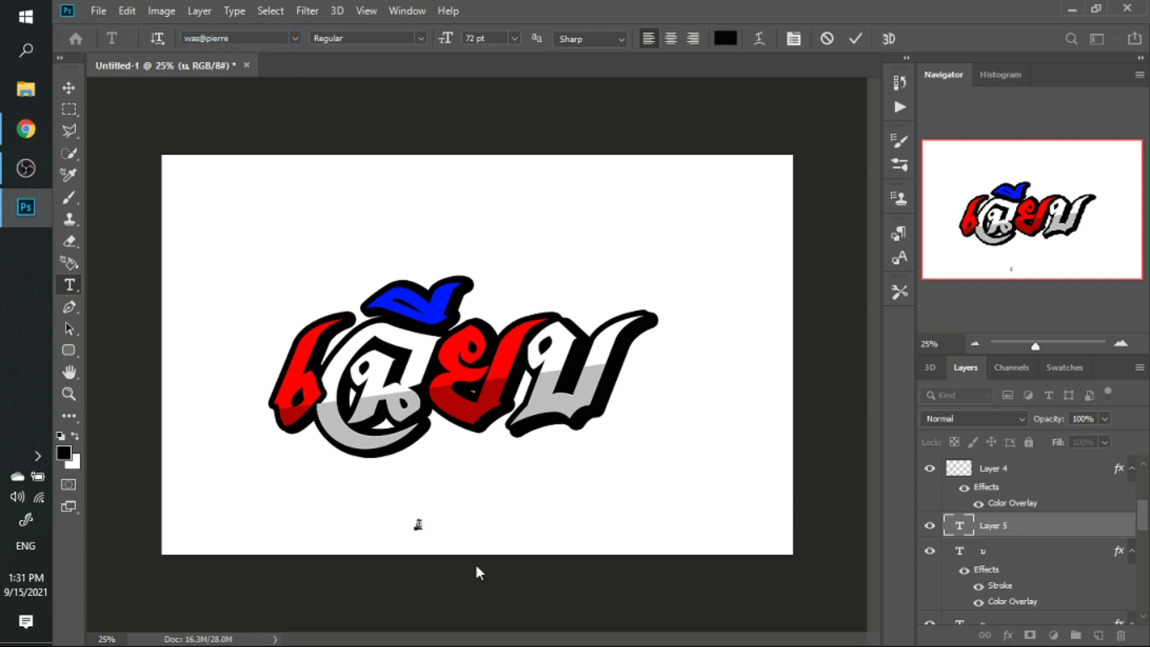
type("H")
type("AIL")
type("AND")
key("ctrl")
left_click_drag(473, 537, 602, 557)
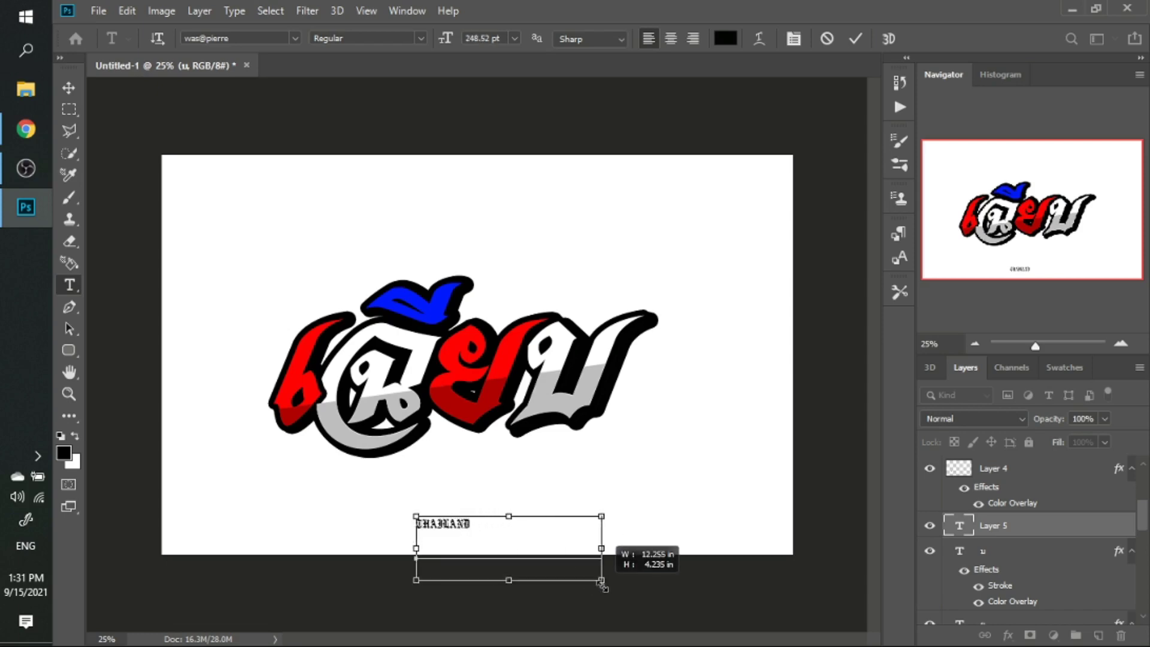
Set THAILAND in AcmeFont Regular and commit the text.
key("ctrl+a")
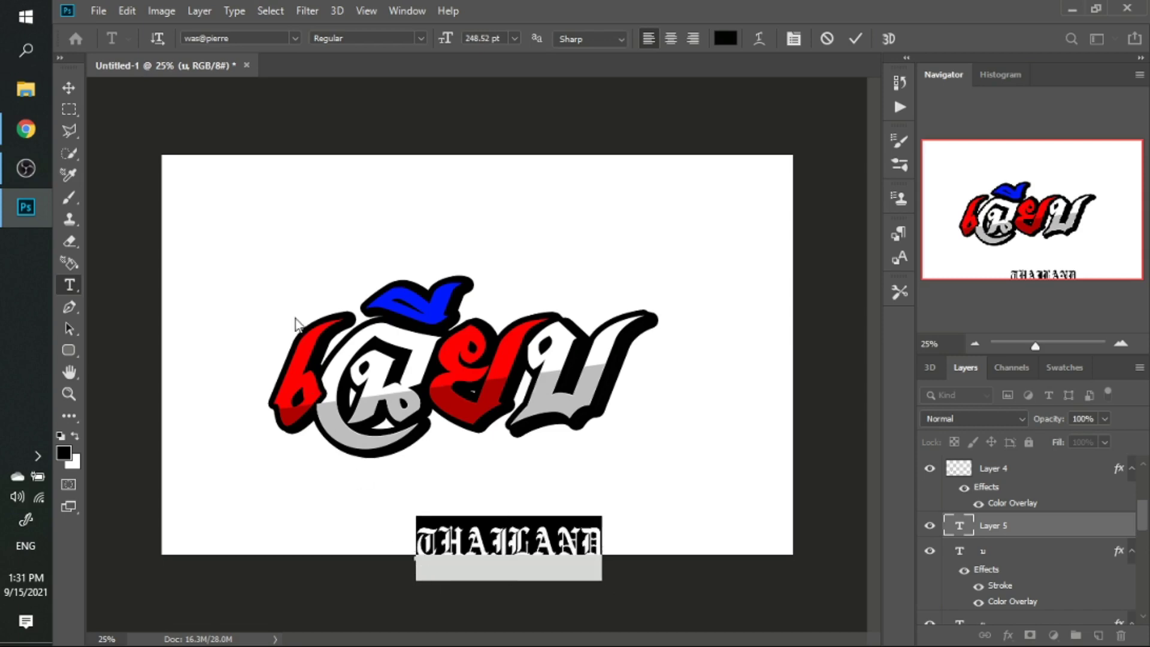
left_click(259, 39)
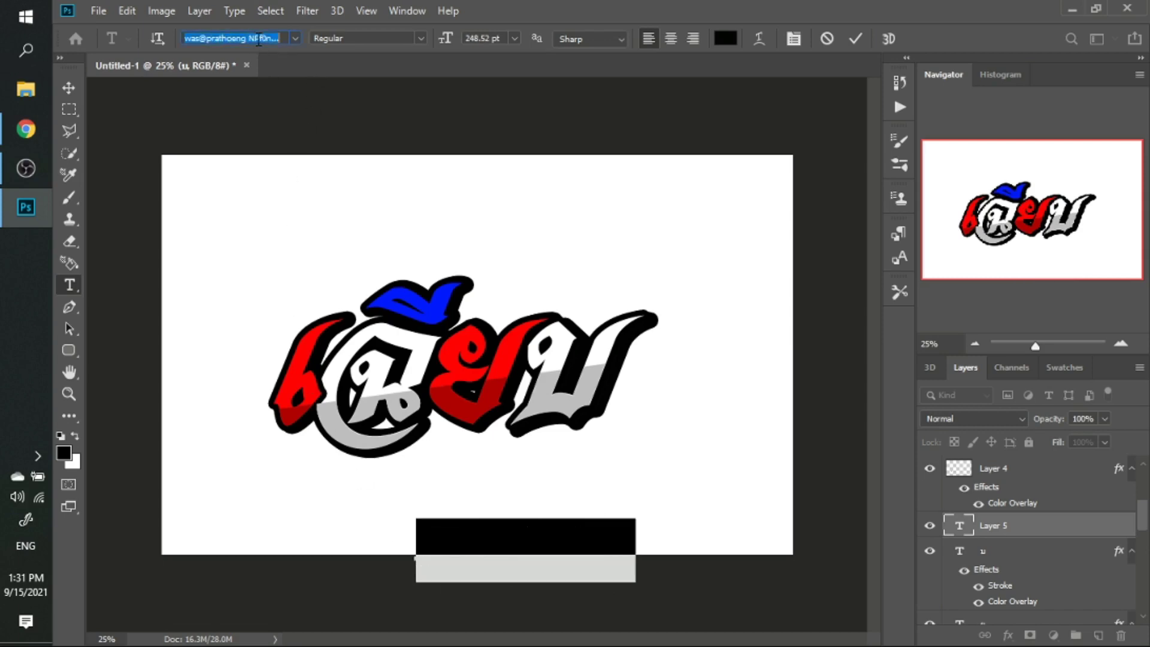
type("-Layiji TaMaiTina2 ultra")
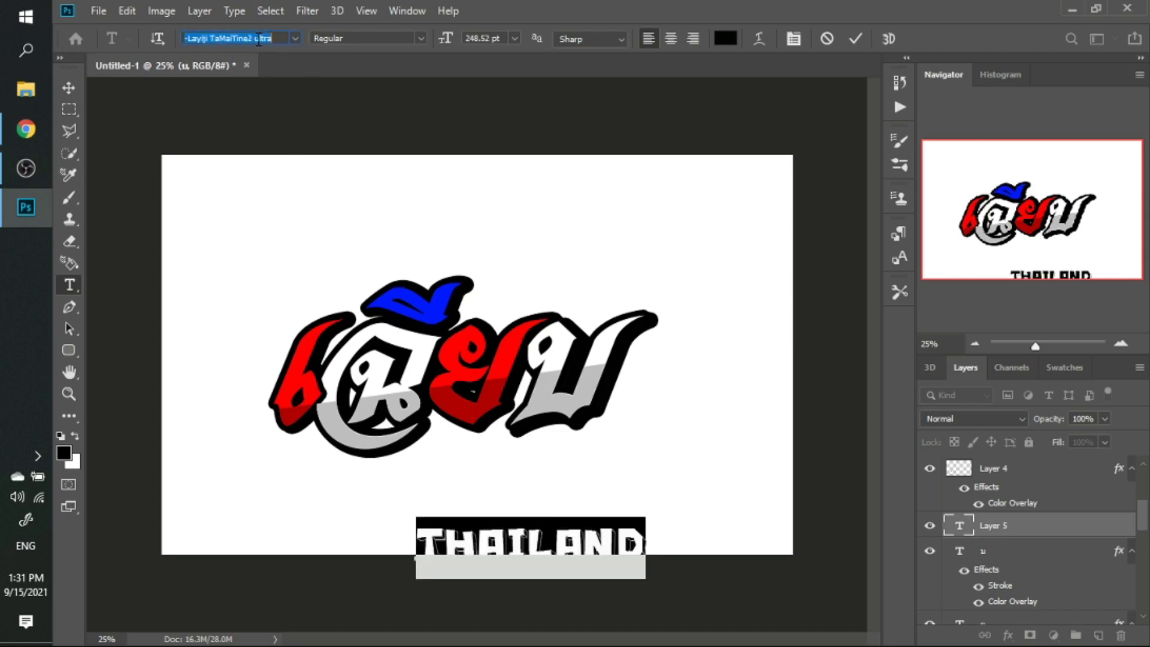
key("Down")
key("Down")
key("Down")
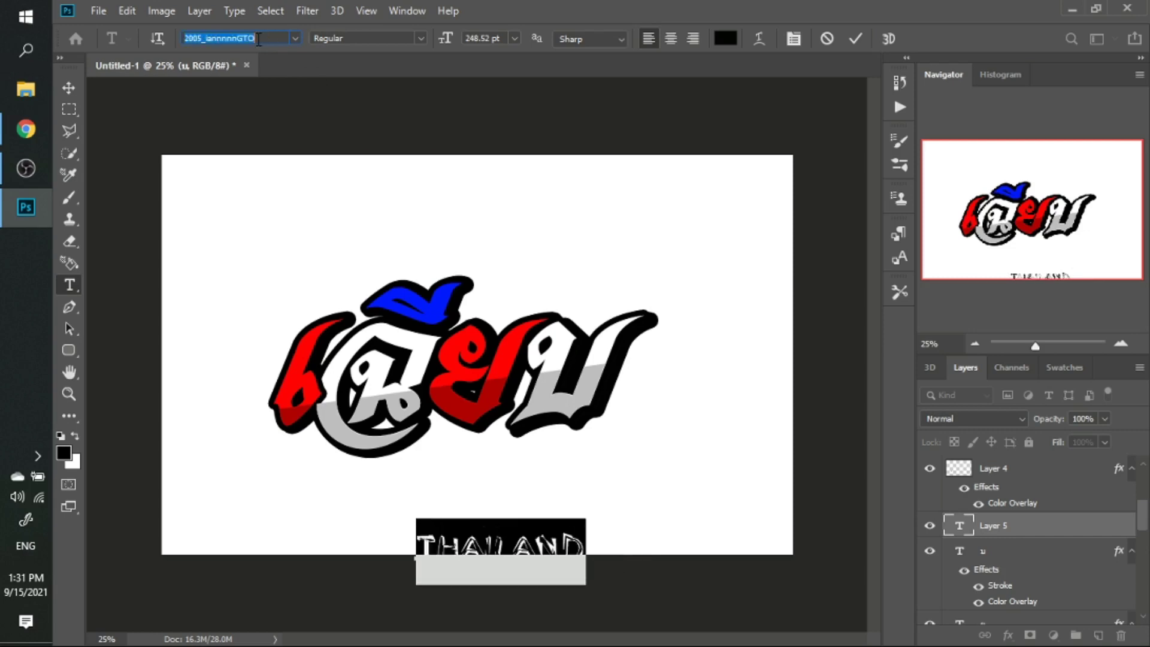
key("Down")
key("Down")
key("Down")
key("Down")
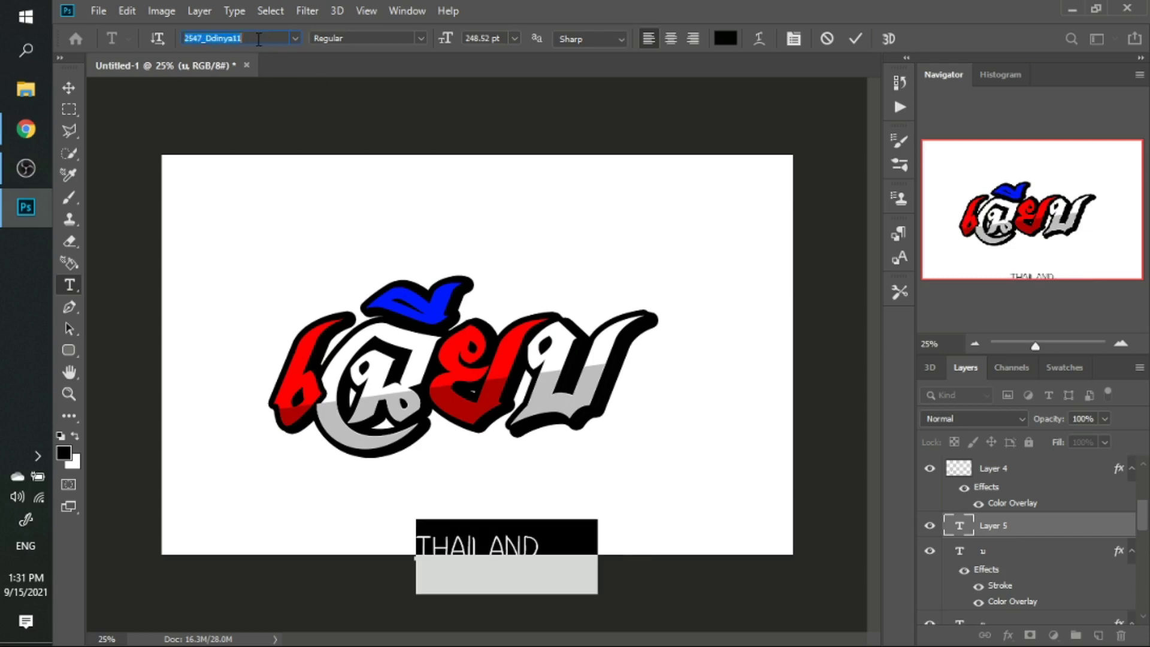
key("Down")
key("Down")
key("Down")
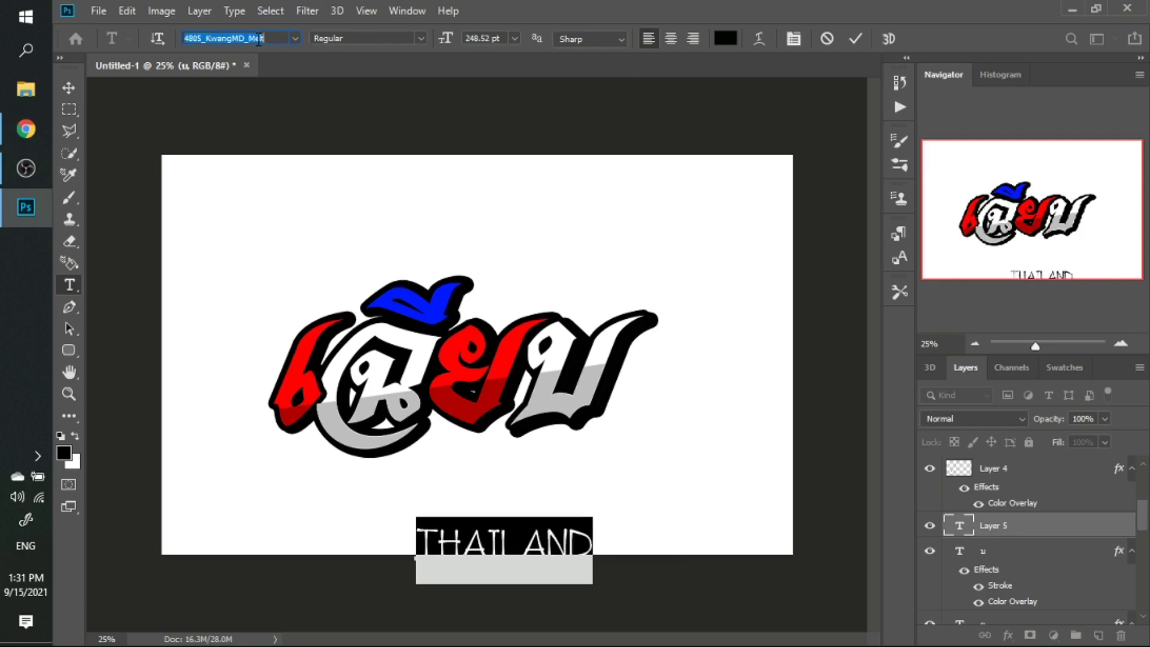
key("Down")
key("Down")
key("Down")
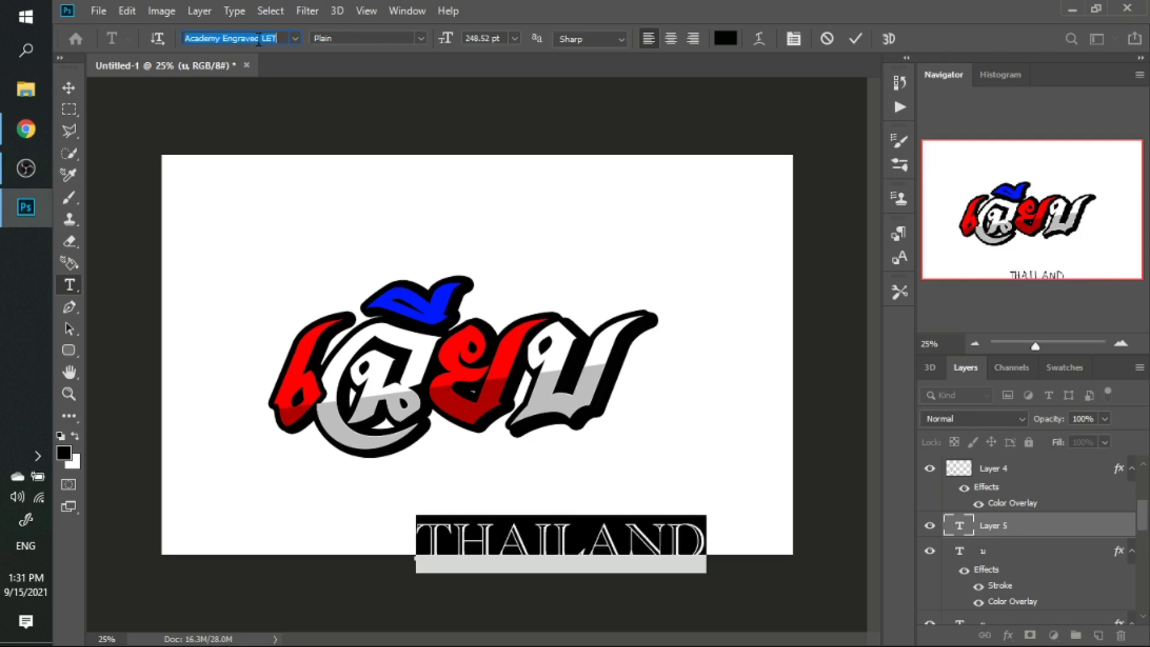
key("Down")
key("Down")
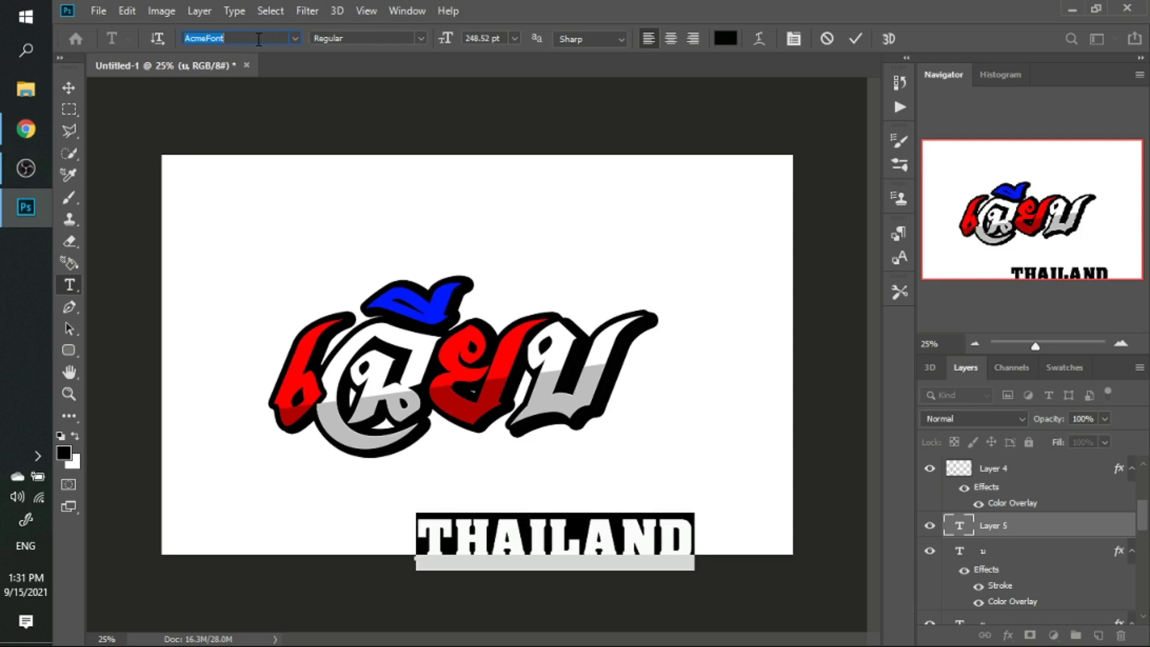
left_click(67, 91)
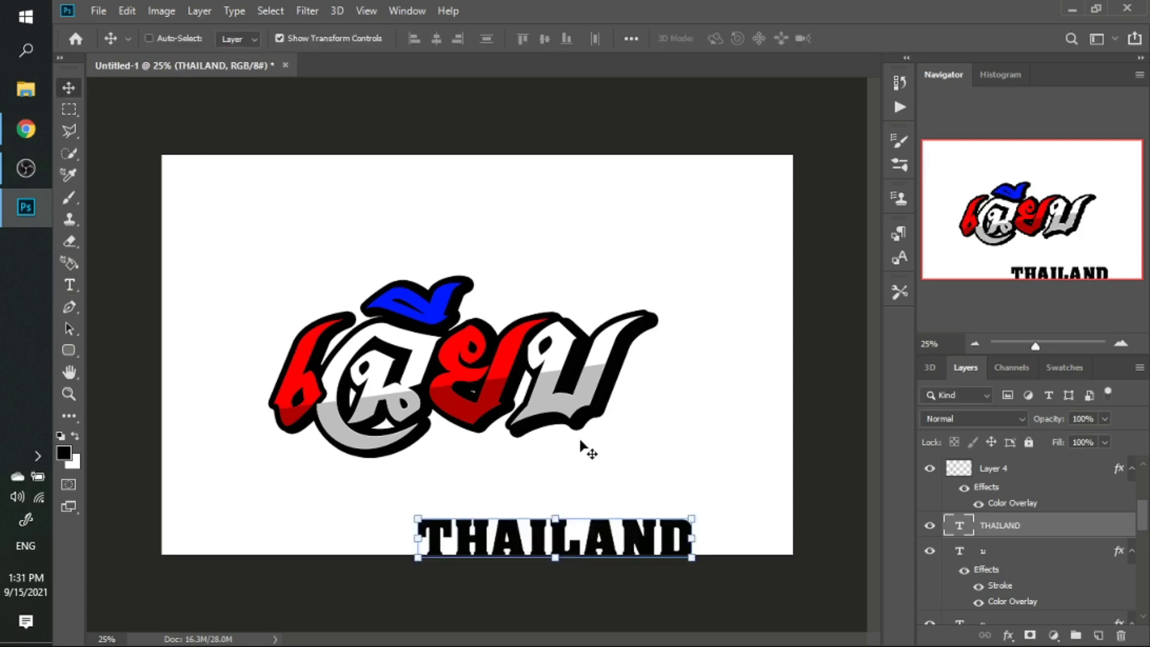
Scale THAILAND down and place it above the right end of the Thai word.
left_click_drag(575, 557, 568, 502)
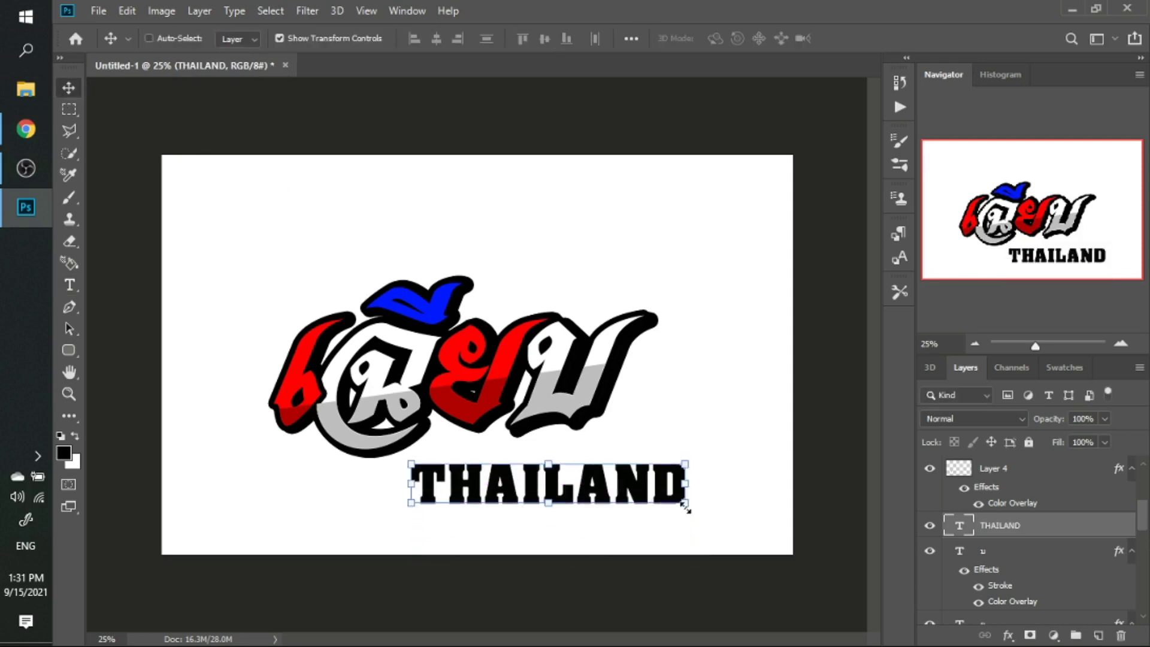
left_click(685, 510)
left_click_drag(687, 519, 562, 503)
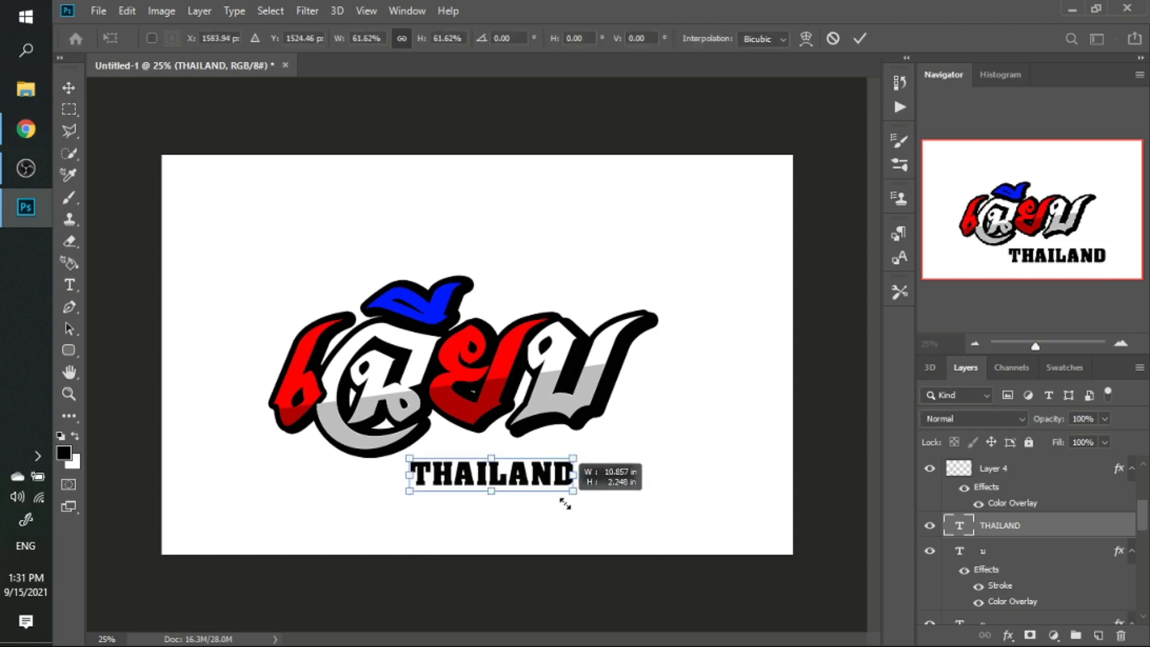
key("Return")
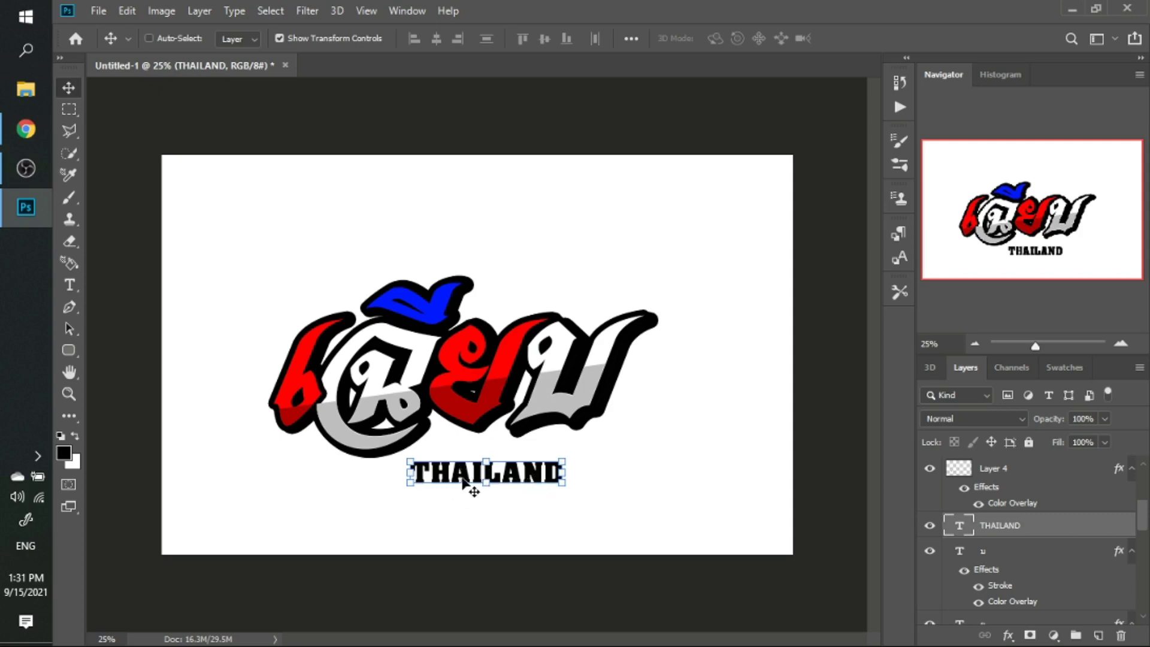
left_click_drag(460, 484, 533, 305)
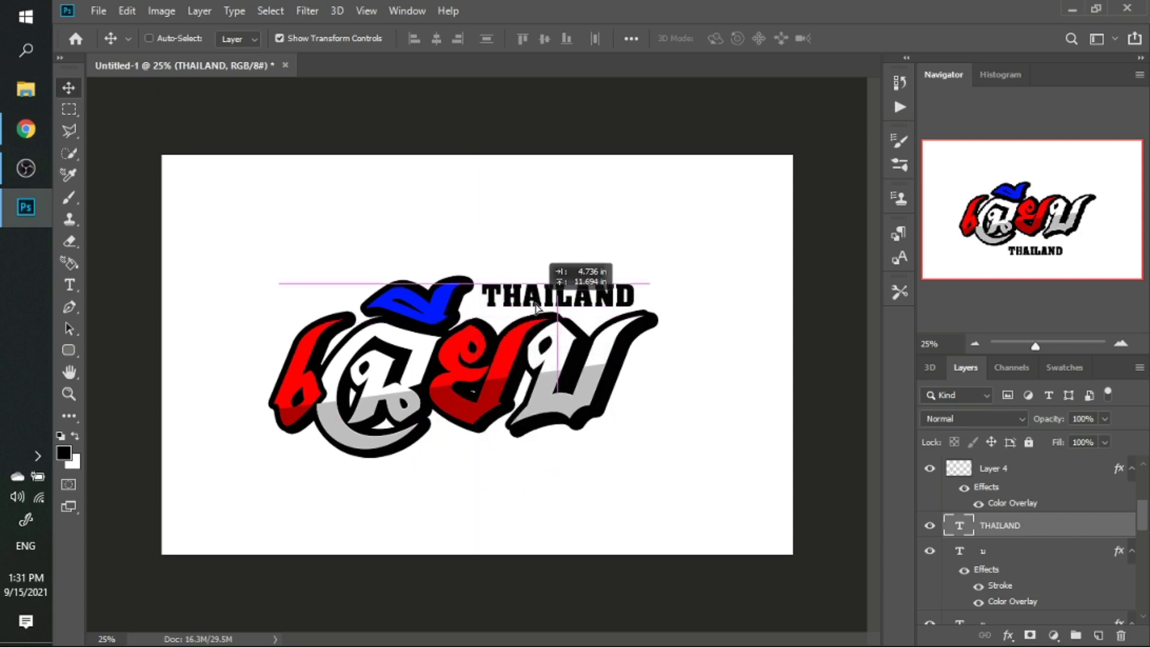
mouse_move(532, 305)
left_mouse_down()
mouse_move(544, 306)
mouse_move(544, 343)
left_mouse_up()
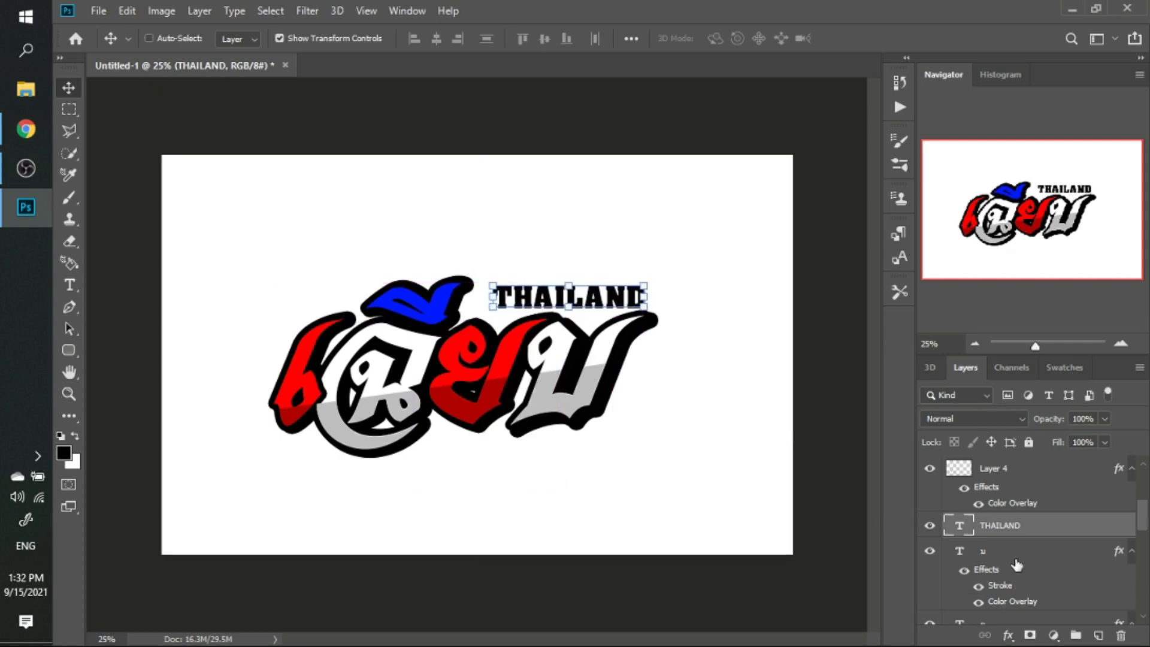
Add a black stroke to the THAILAND text.
left_click(1007, 634)
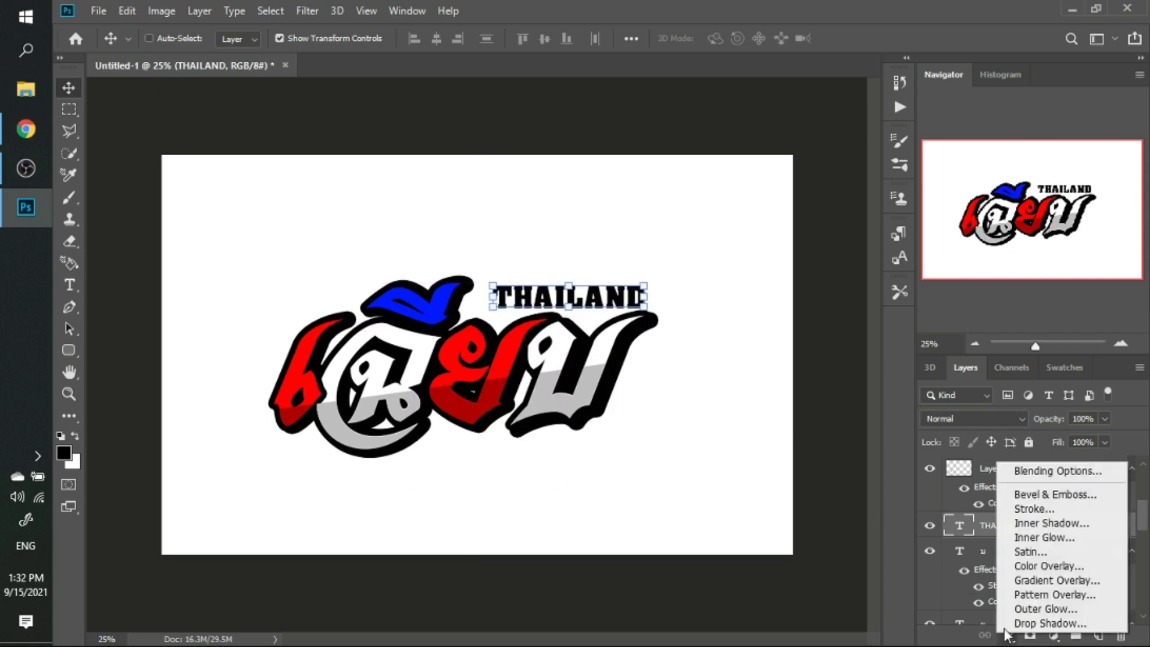
left_click(1042, 509)
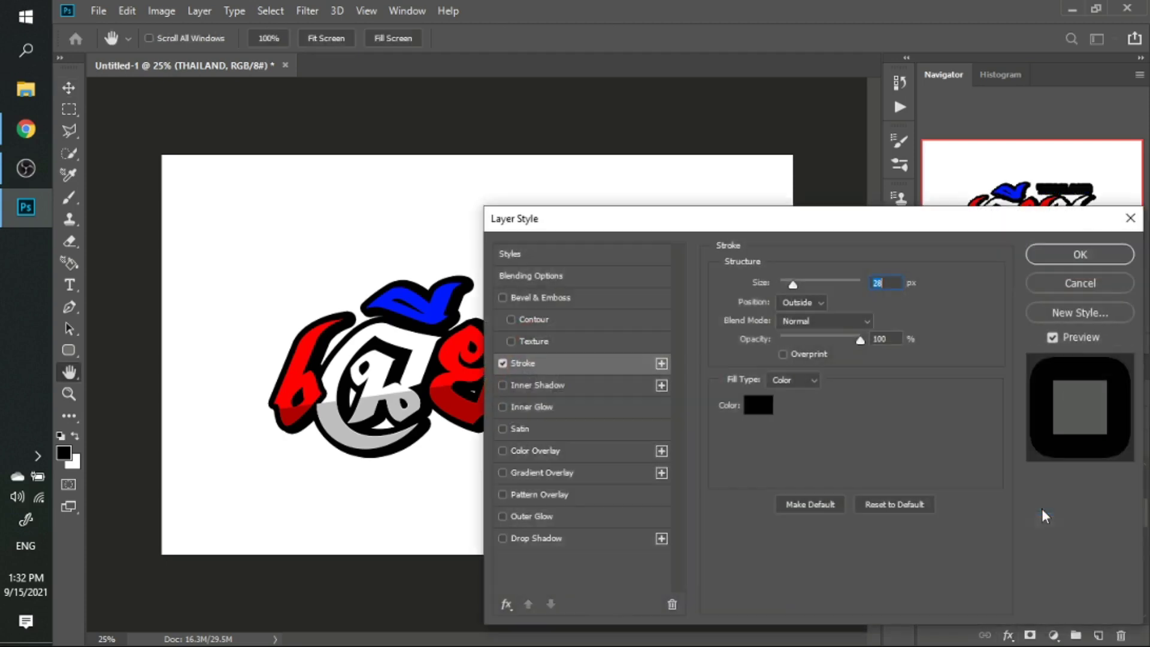
mouse_move(817, 220)
left_mouse_down()
mouse_move(818, 375)
mouse_move(817, 354)
left_mouse_up()
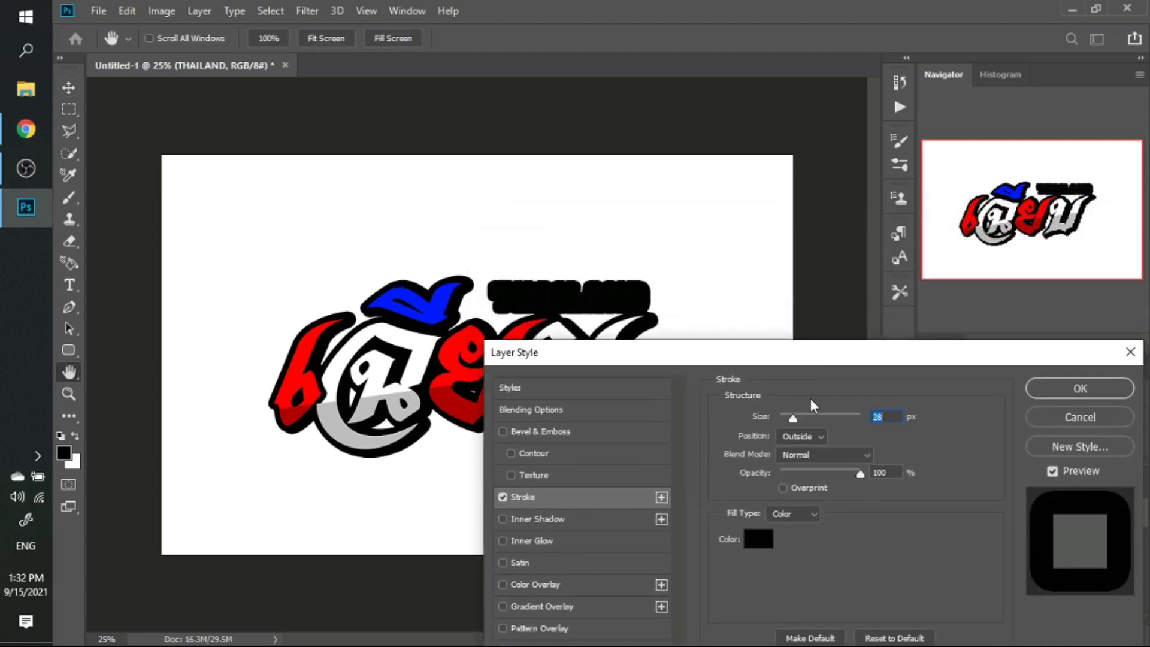
Give THAILAND a white ffffff Color Overlay sampled from the blank canvas.
left_click(558, 585)
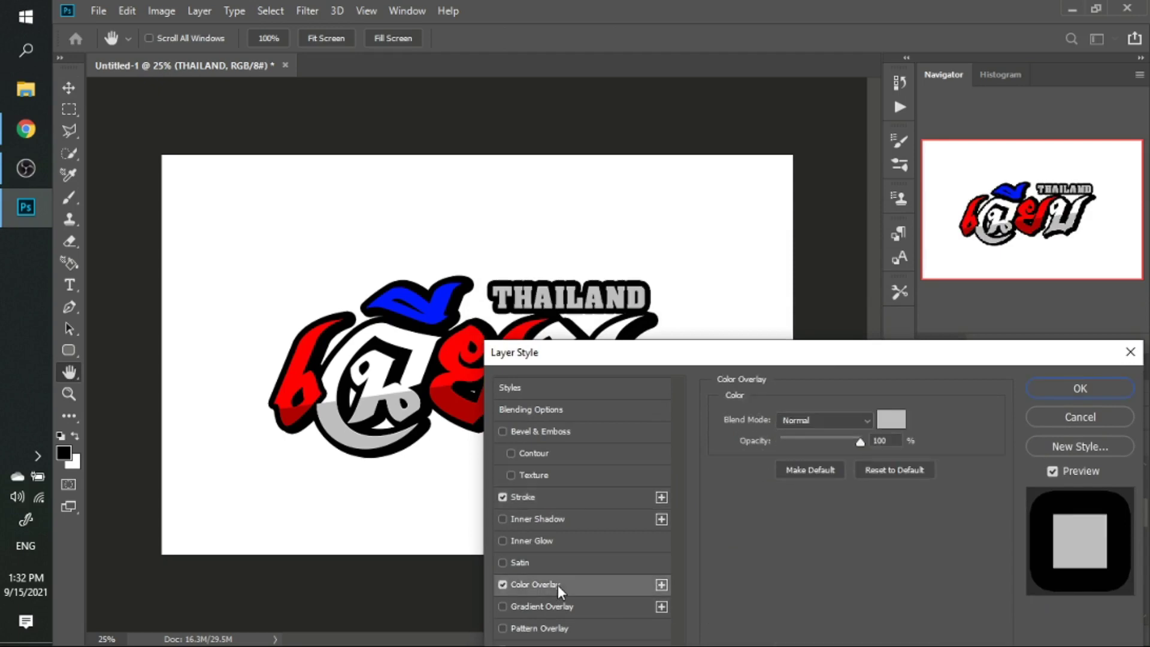
left_click(895, 421)
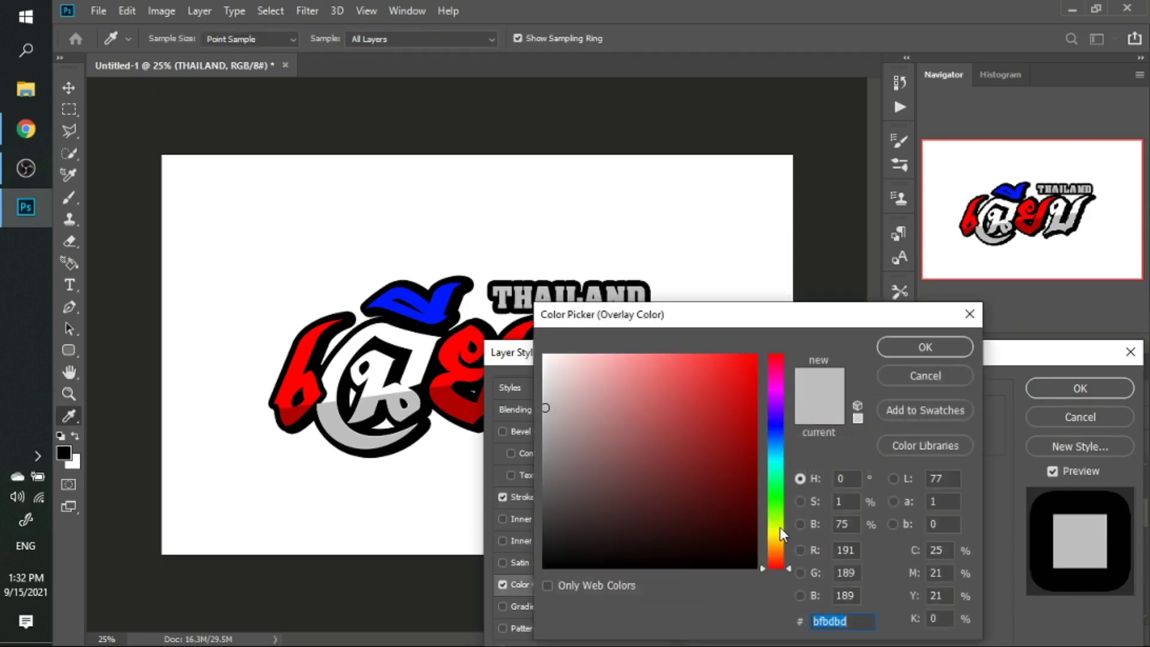
left_click(776, 538)
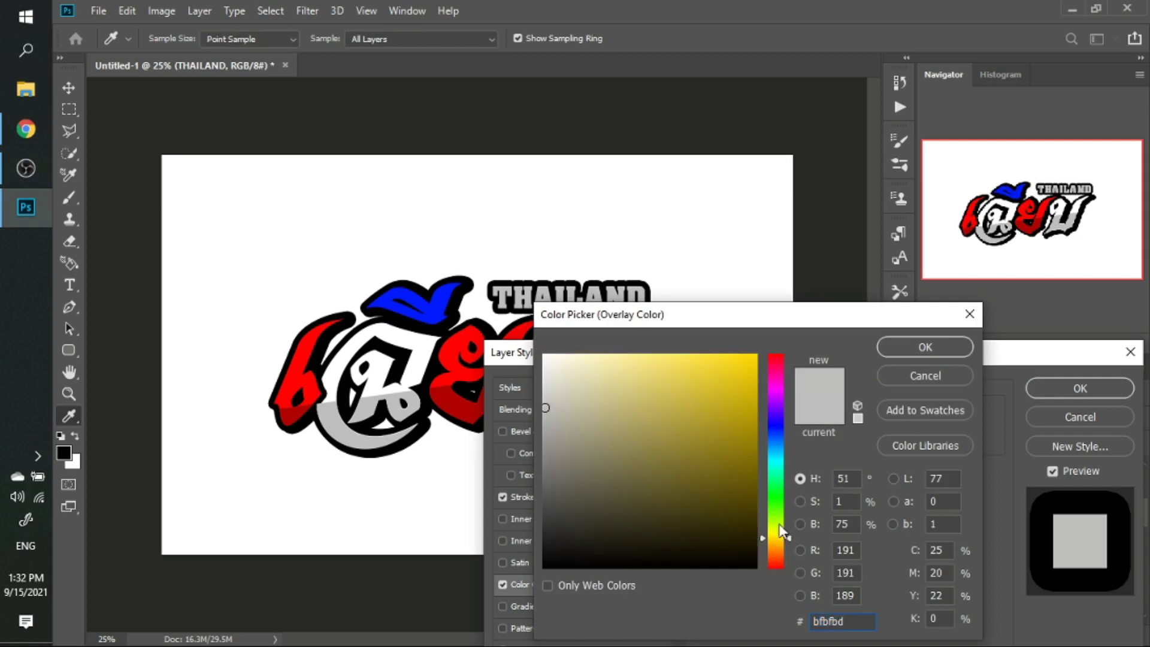
left_click(757, 355)
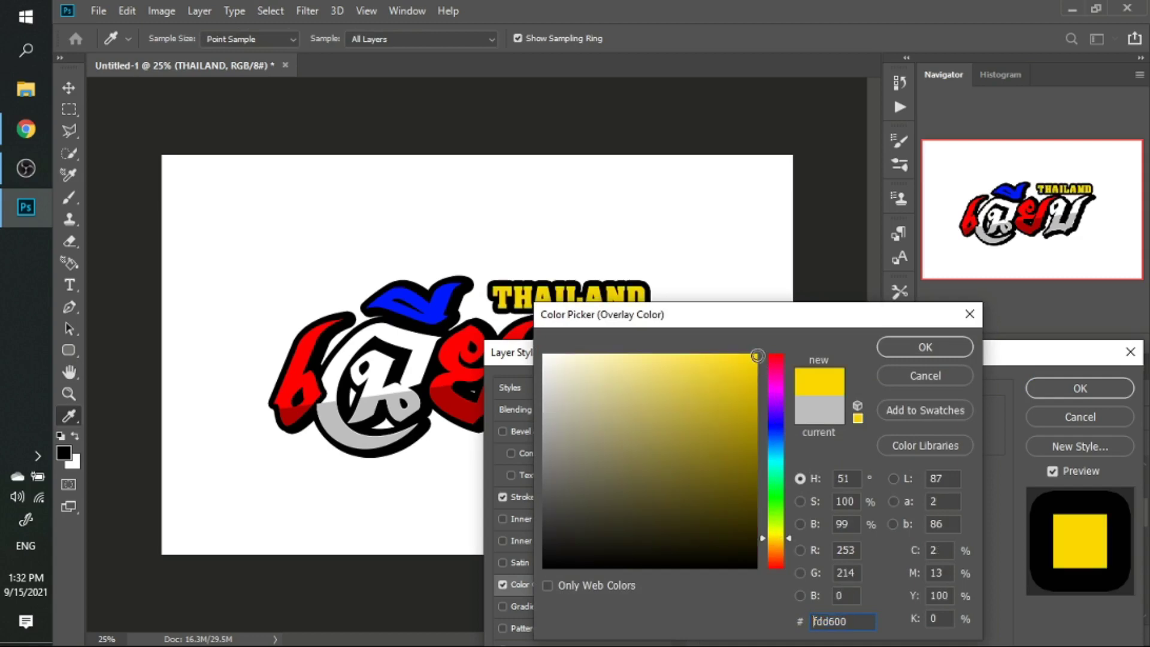
left_click(753, 432)
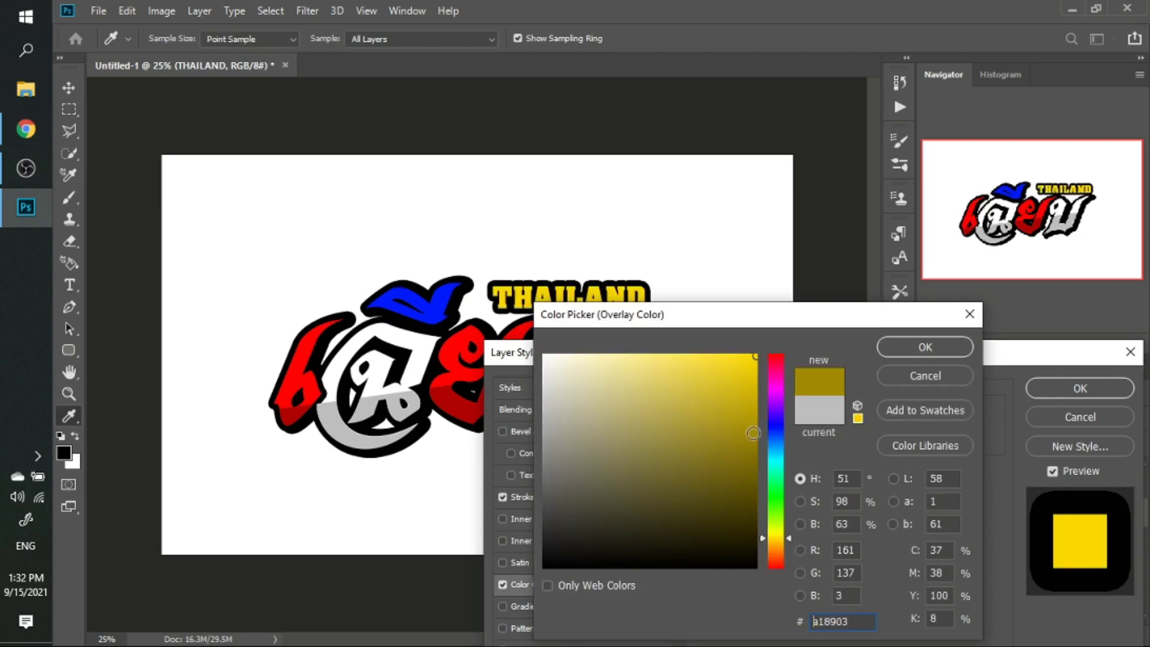
left_click(755, 357)
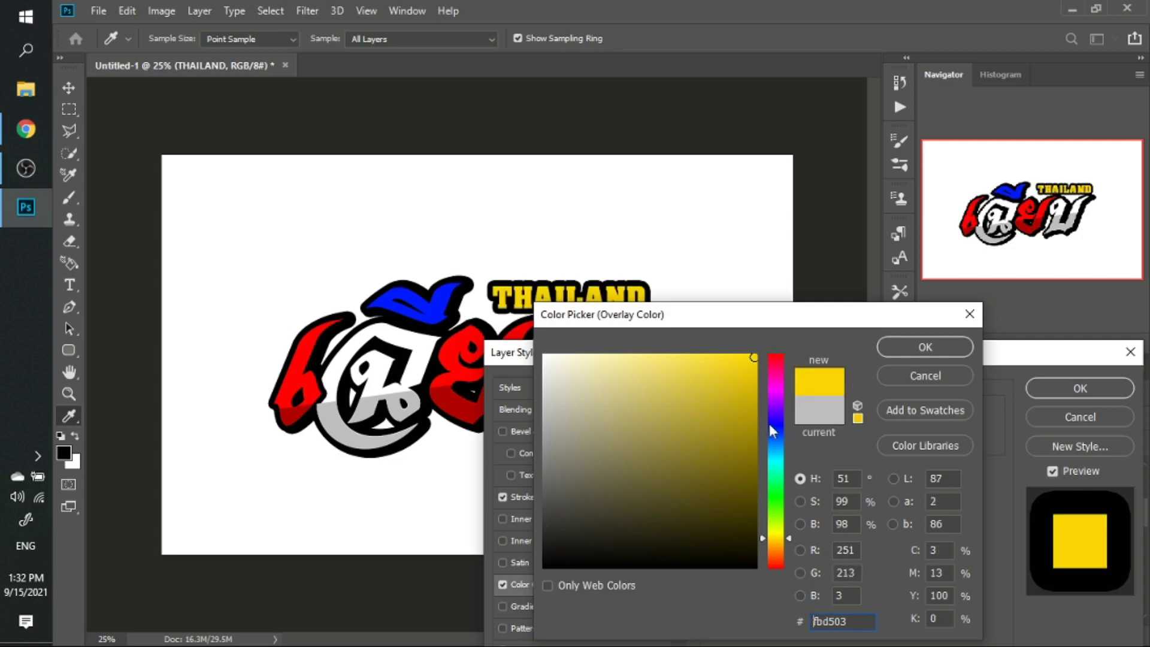
left_click(650, 191)
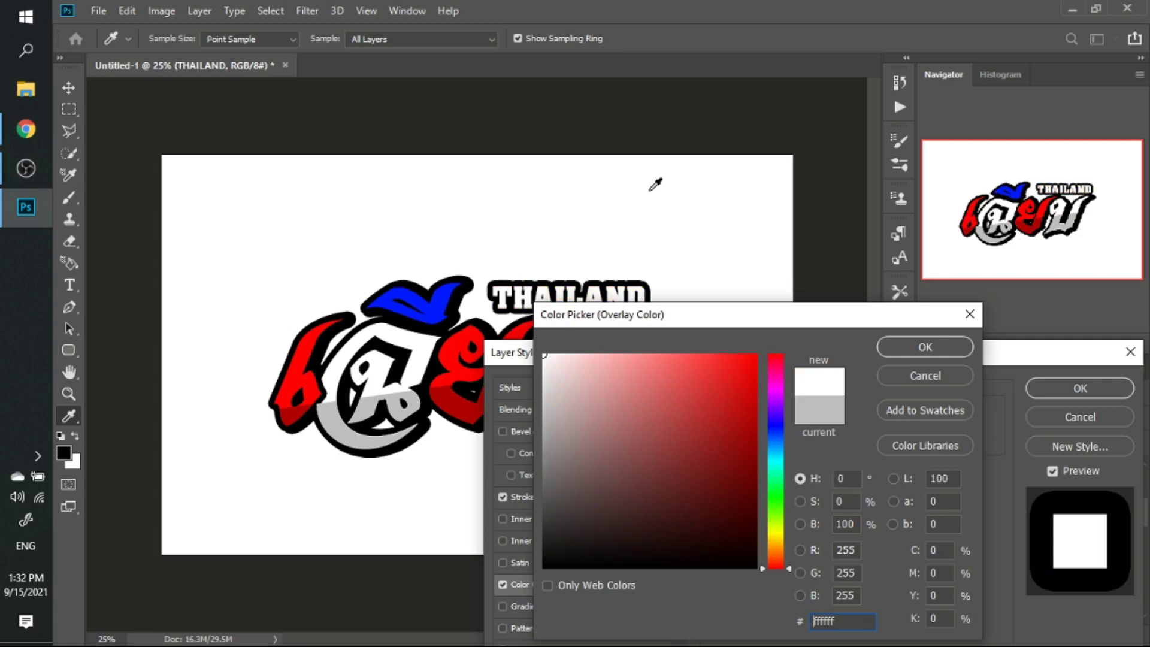
key("Return")
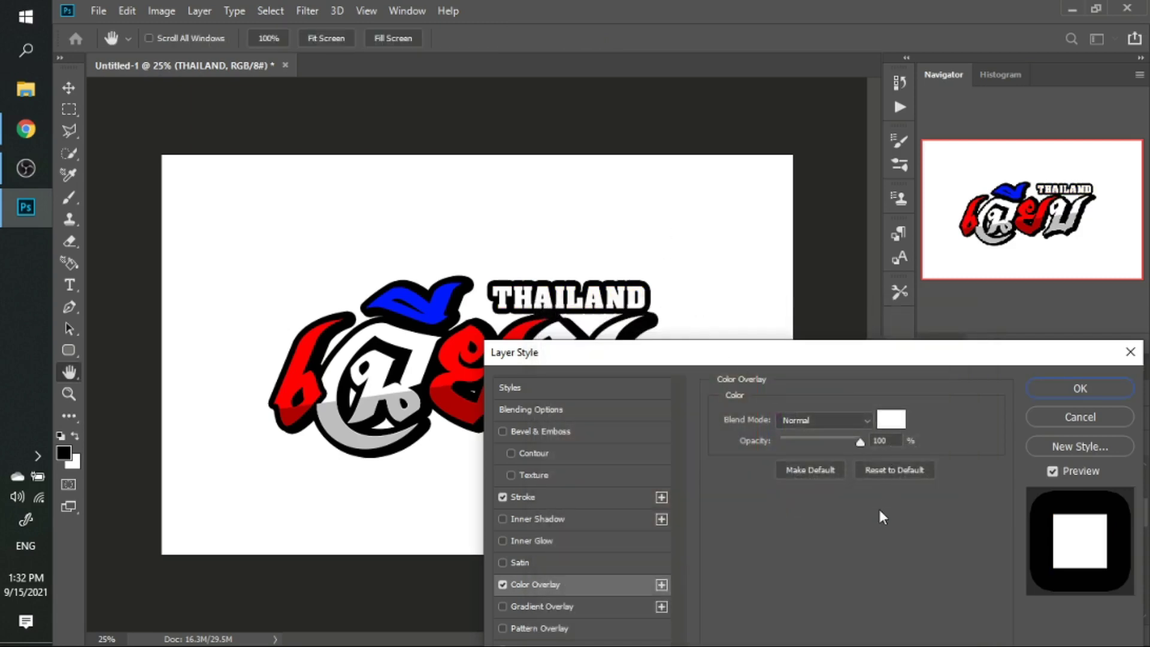
key("Return")
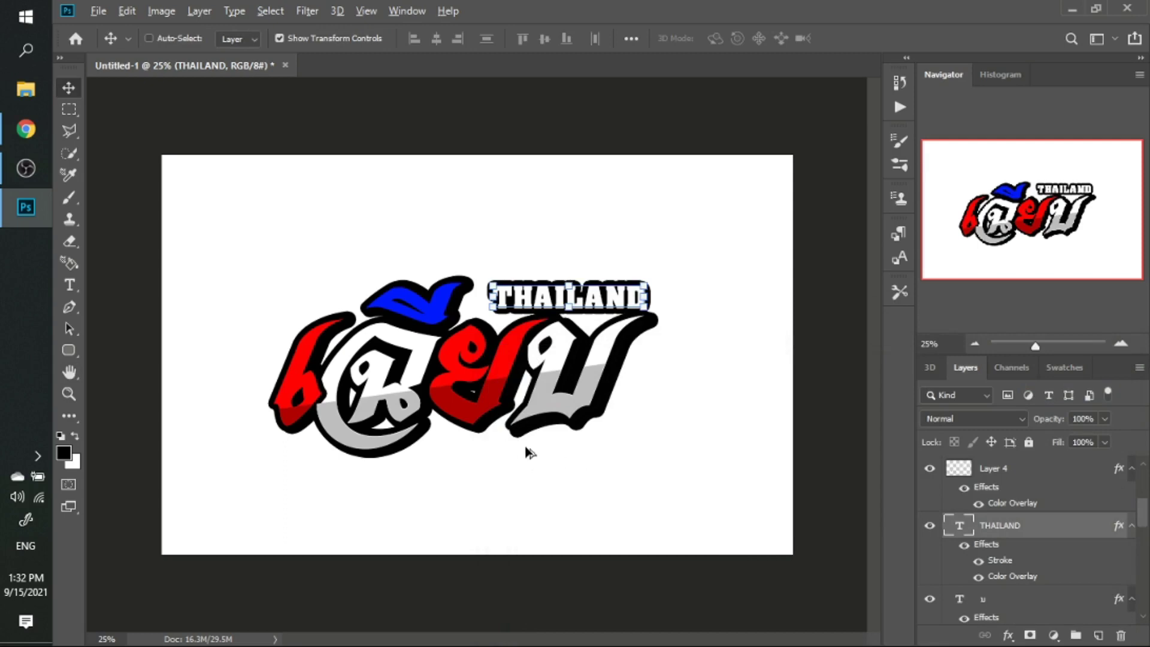
Reduce the THAILAND layer's black stroke size to 18 px.
scroll(521, 456, "up", 1)
scroll(580, 447, "up", 1)
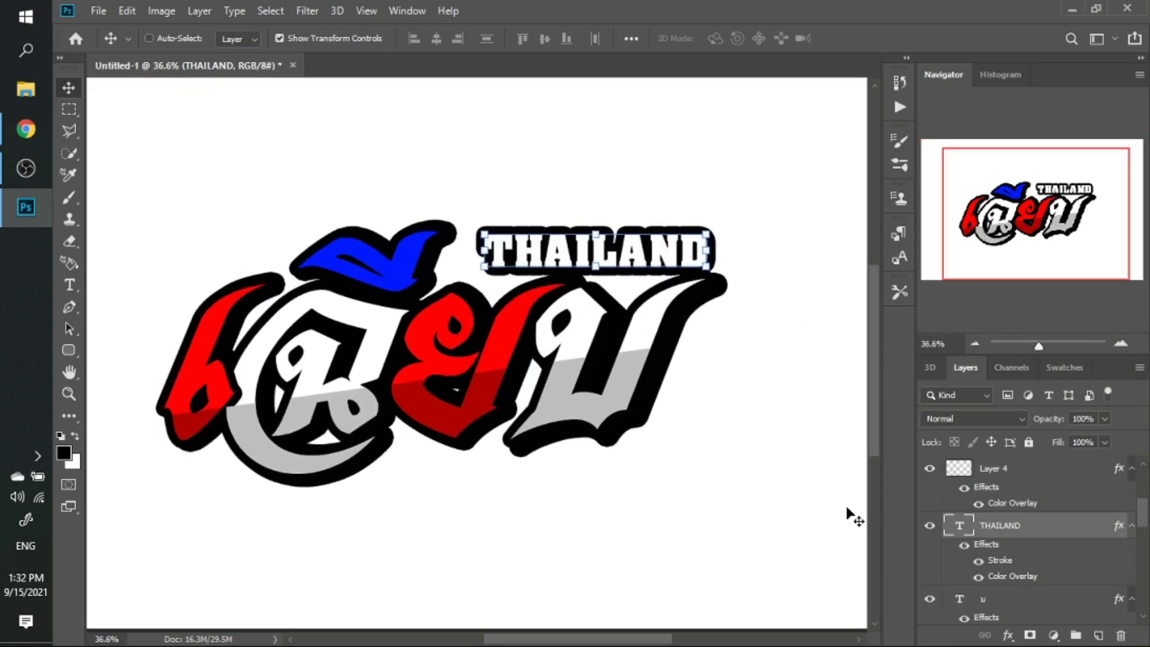
left_click(1009, 633)
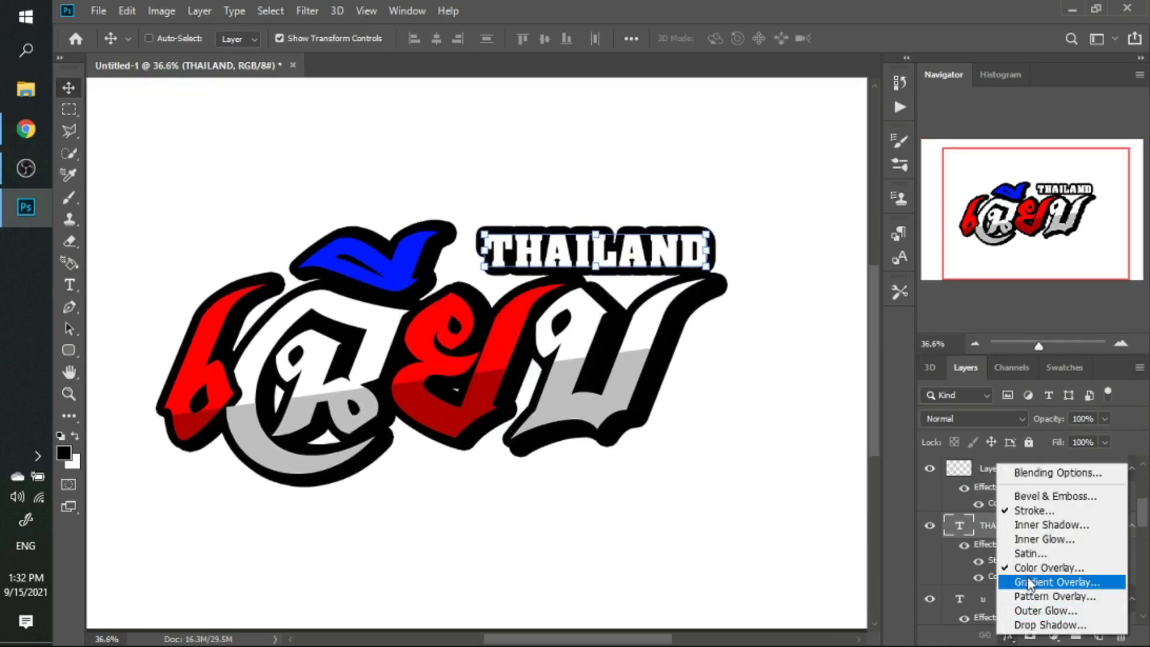
left_click(1038, 511)
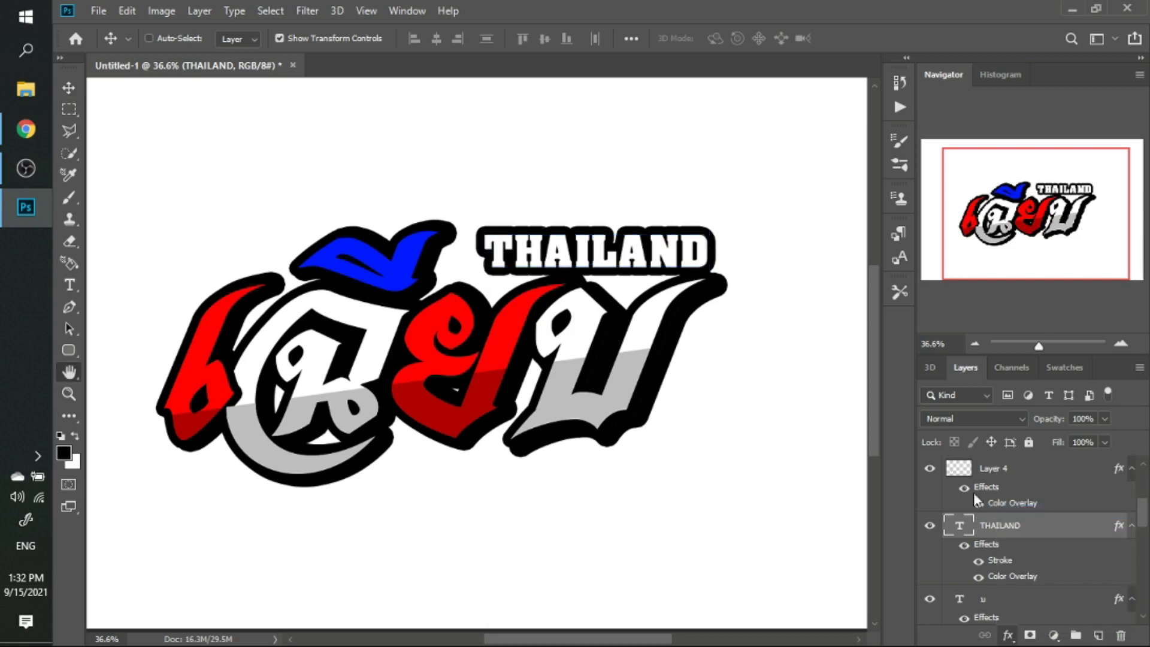
left_click_drag(803, 244, 809, 366)
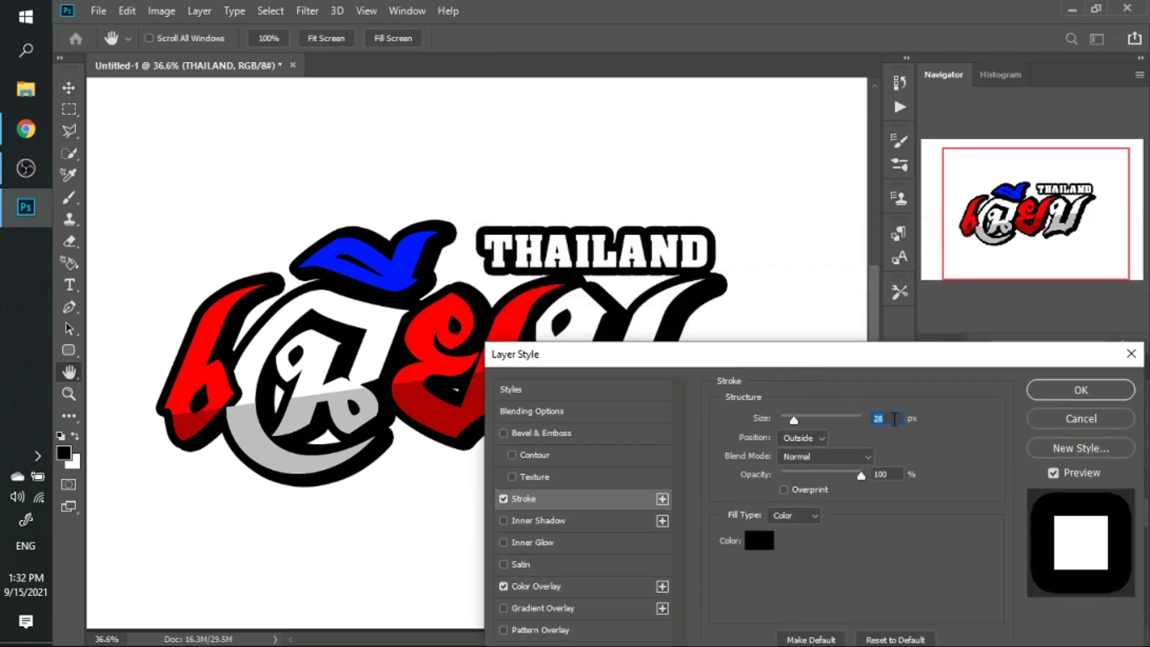
scroll(894, 419, "down", 3)
scroll(893, 419, "down", 3)
scroll(893, 418, "down", 3)
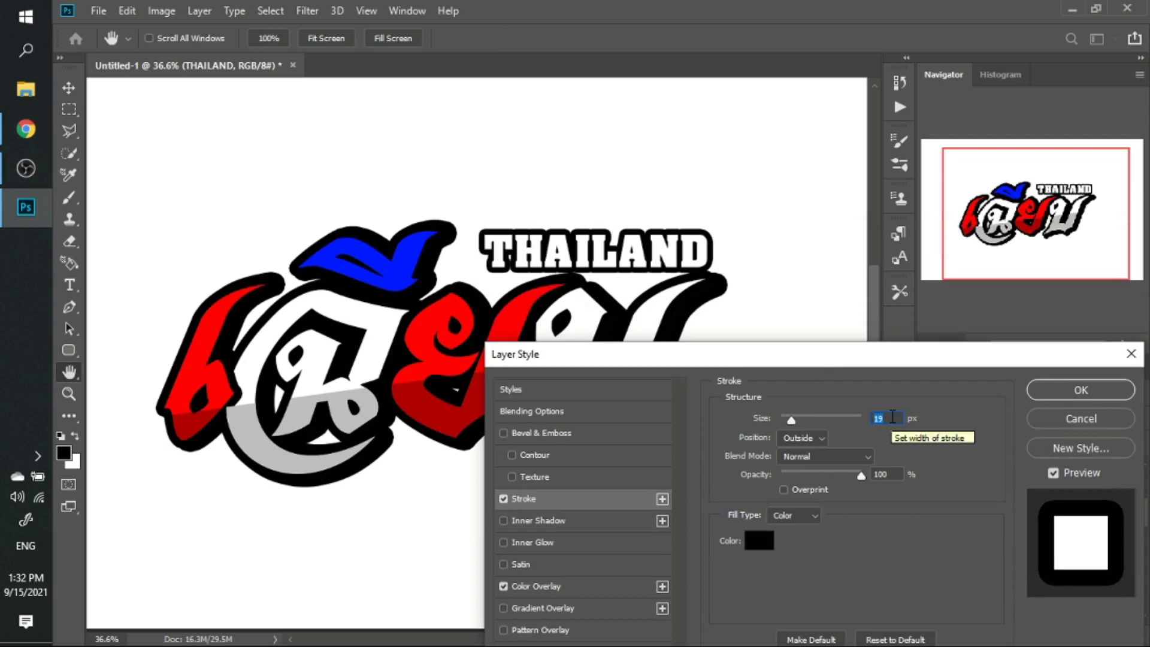
scroll(893, 417, "down", 1)
key("Return")
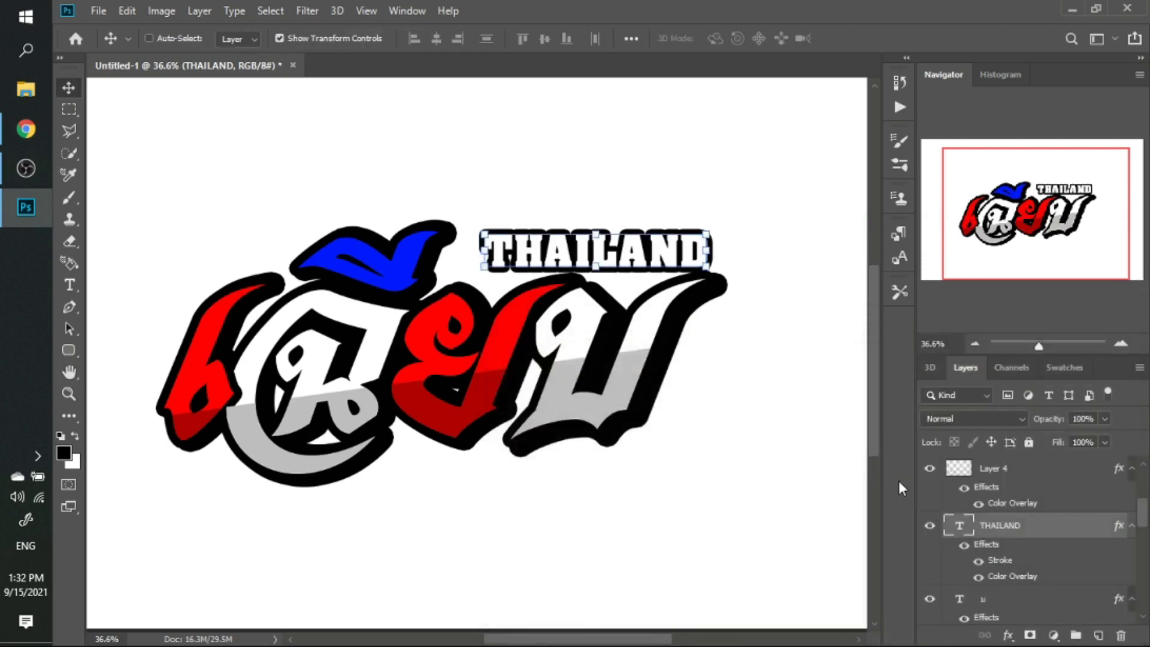
Duplicate the THAILAND layer, nudge the original slightly left, and select the copy.
key("ctrl+j")
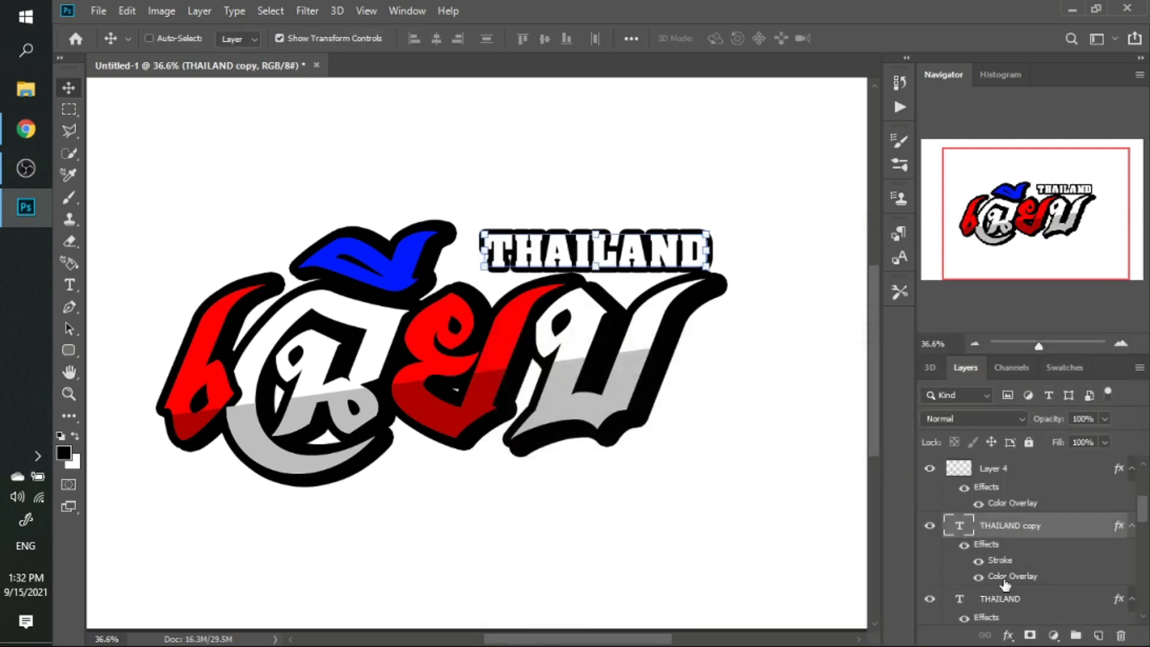
left_click(1007, 599)
key("Up")
key("Up")
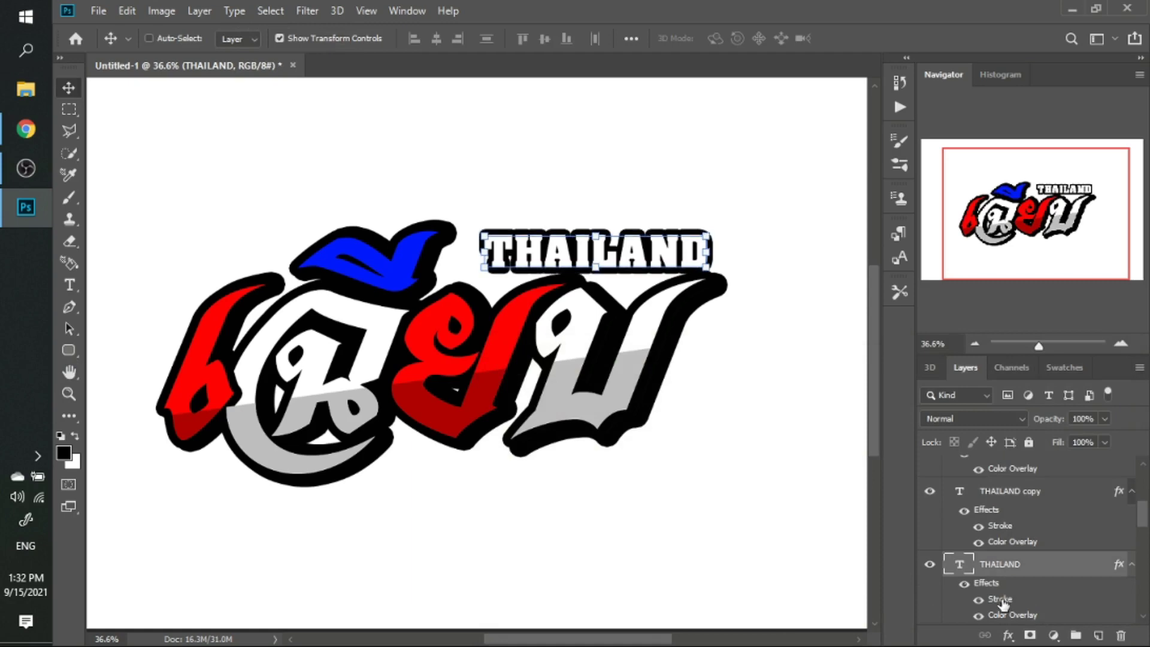
key("Down")
key("Down")
key("Left")
key("Left")
key("Left")
key("Left")
key("Left")
key("Left")
key("Left")
key("Left")
key("Left")
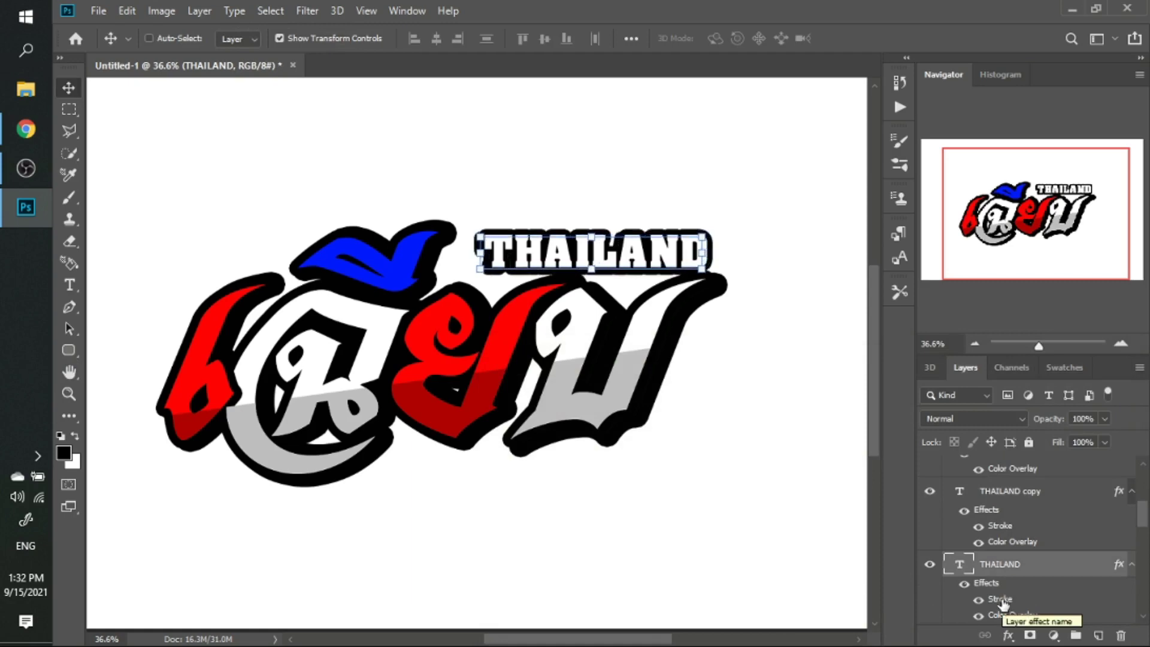
left_click(300, 38)
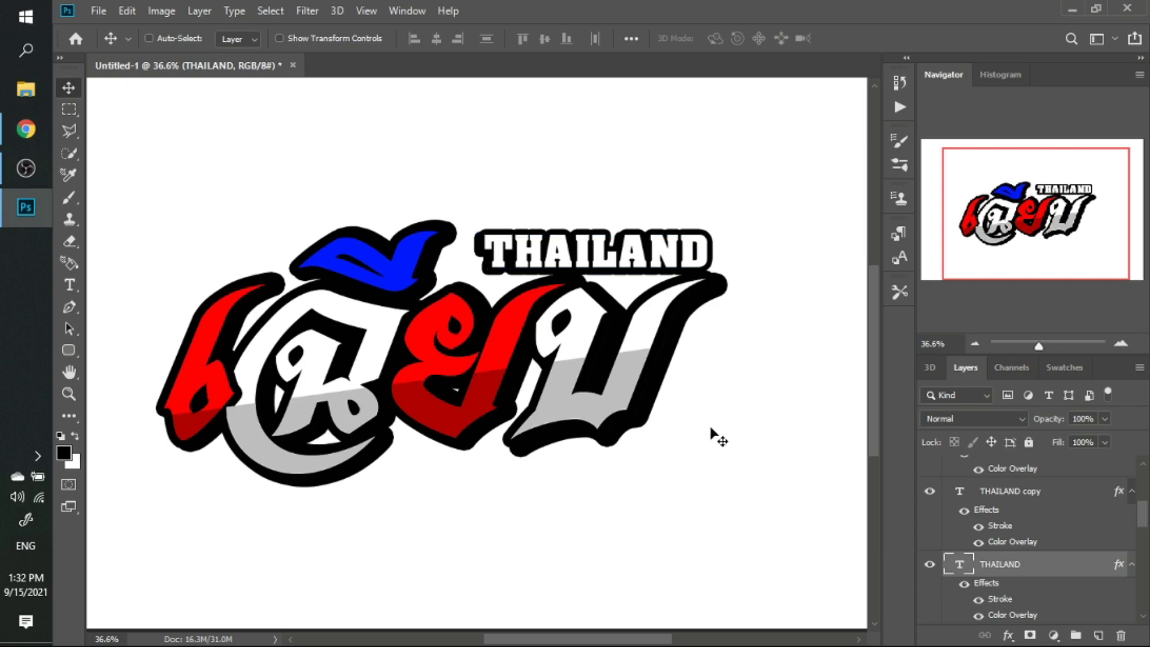
left_click(1029, 497)
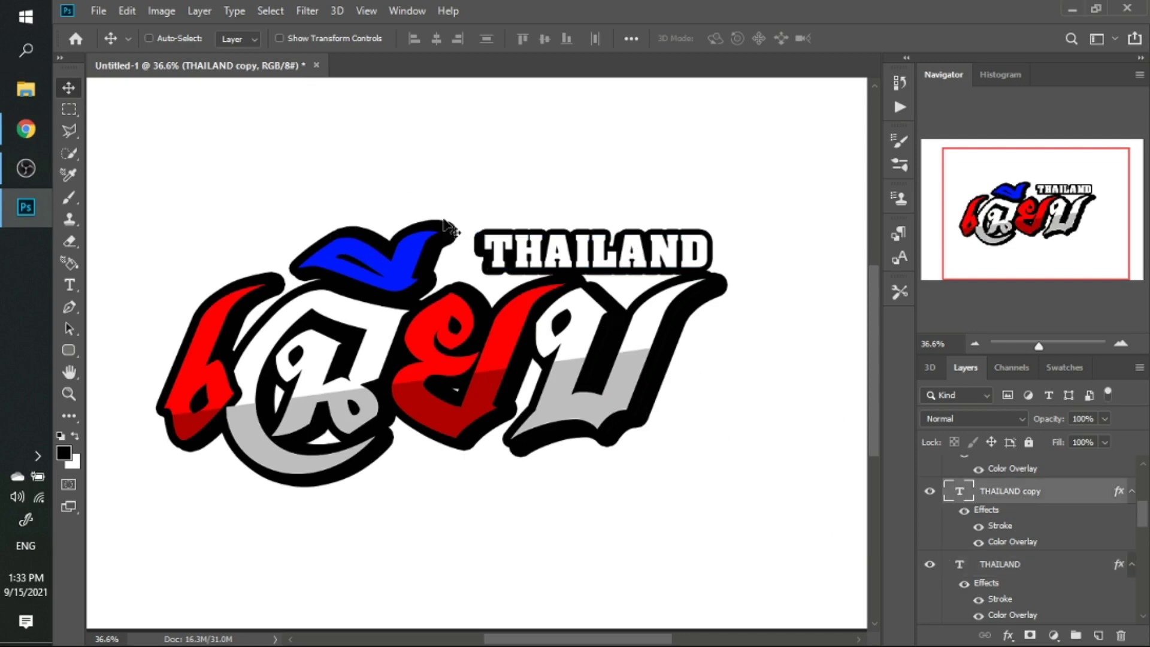
Draw a black rectangular bar over the top of THAILAND with the Pen tool and rasterize it.
key("p")
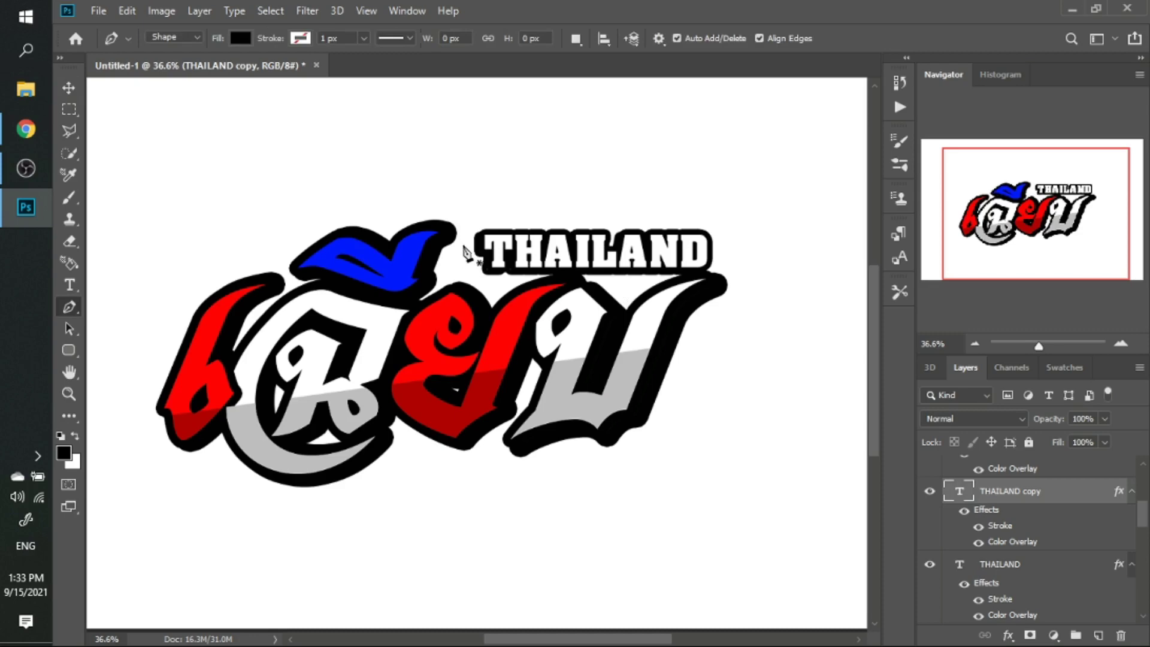
left_click(462, 245)
left_click(726, 246)
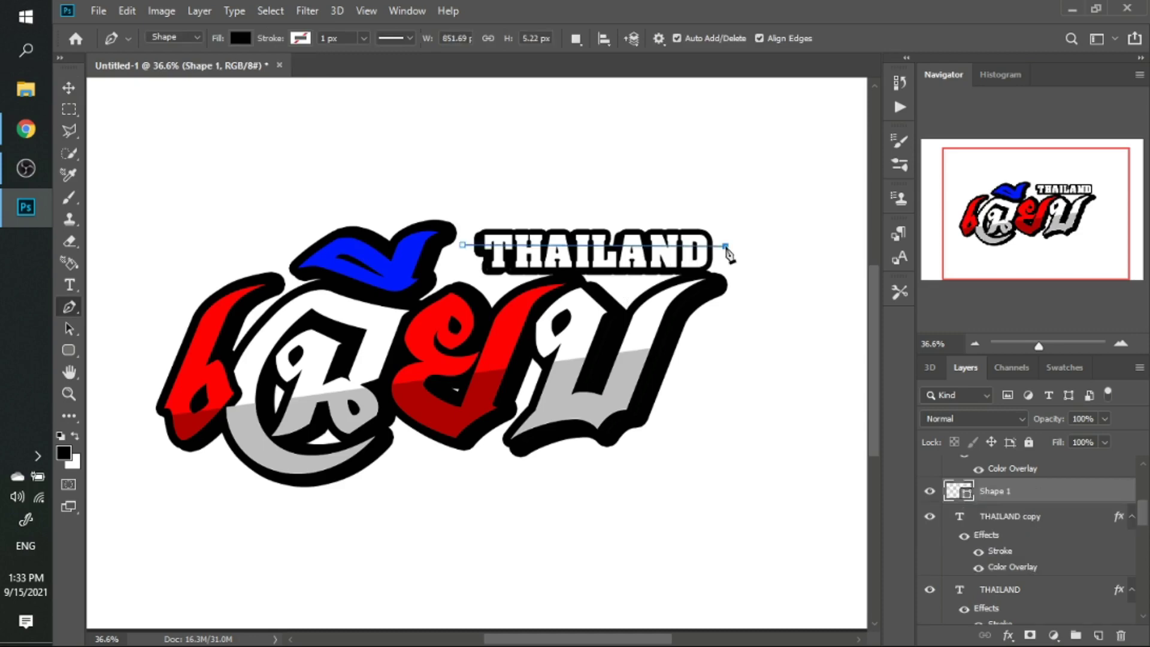
left_click(725, 214)
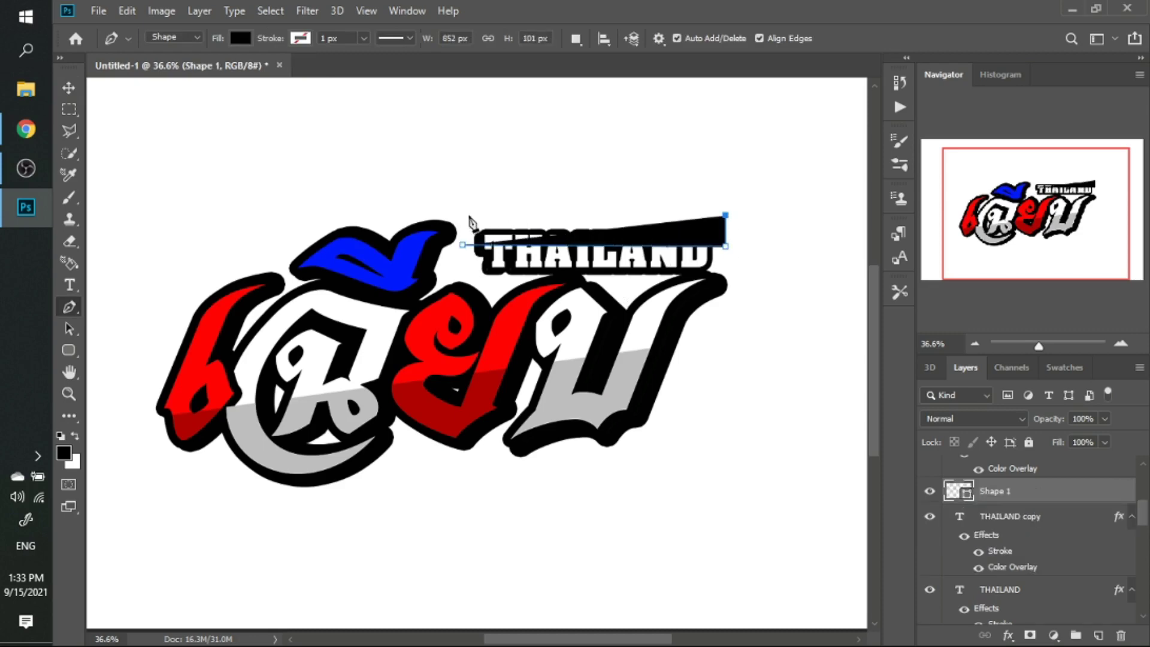
left_click(468, 214)
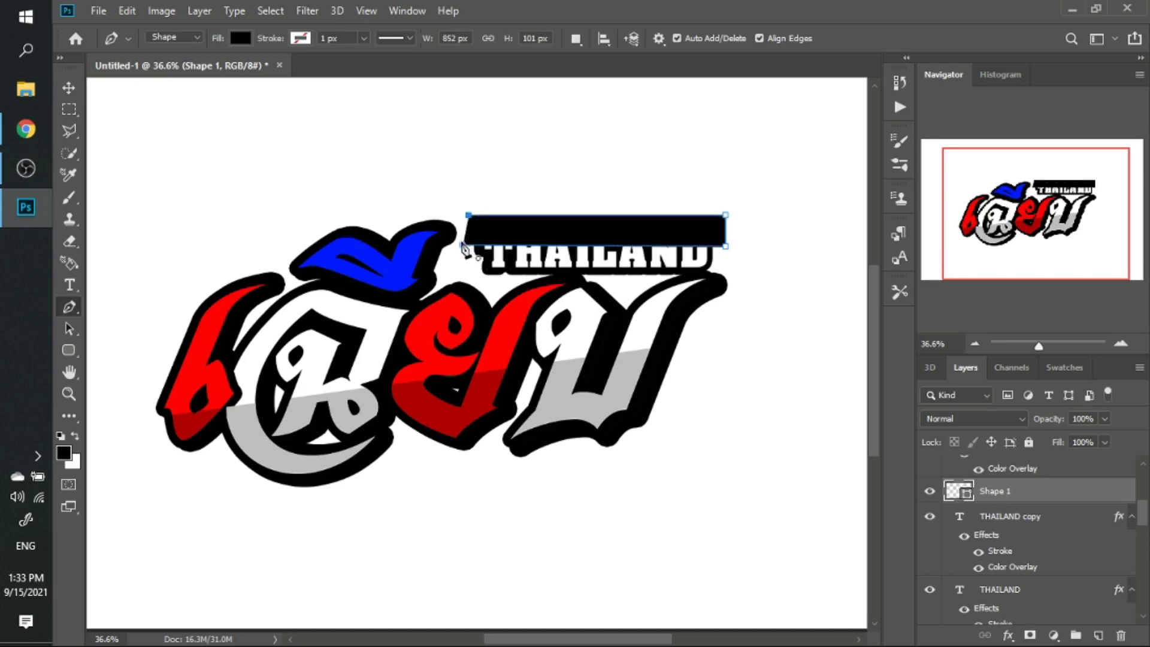
left_click(464, 246)
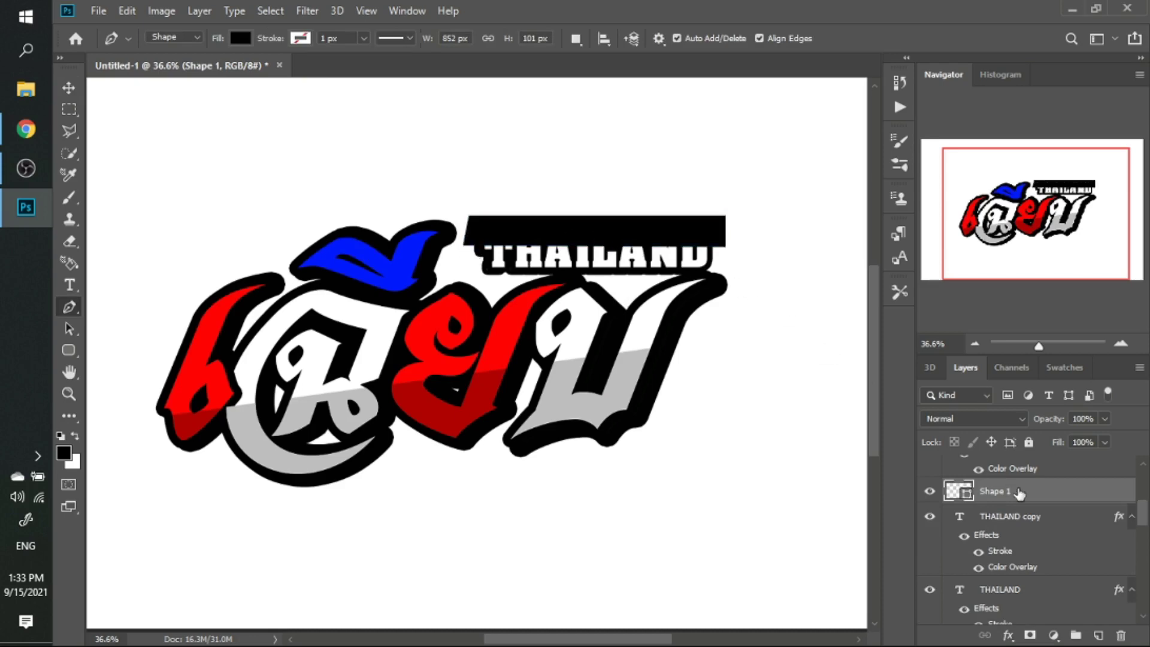
right_click(999, 500)
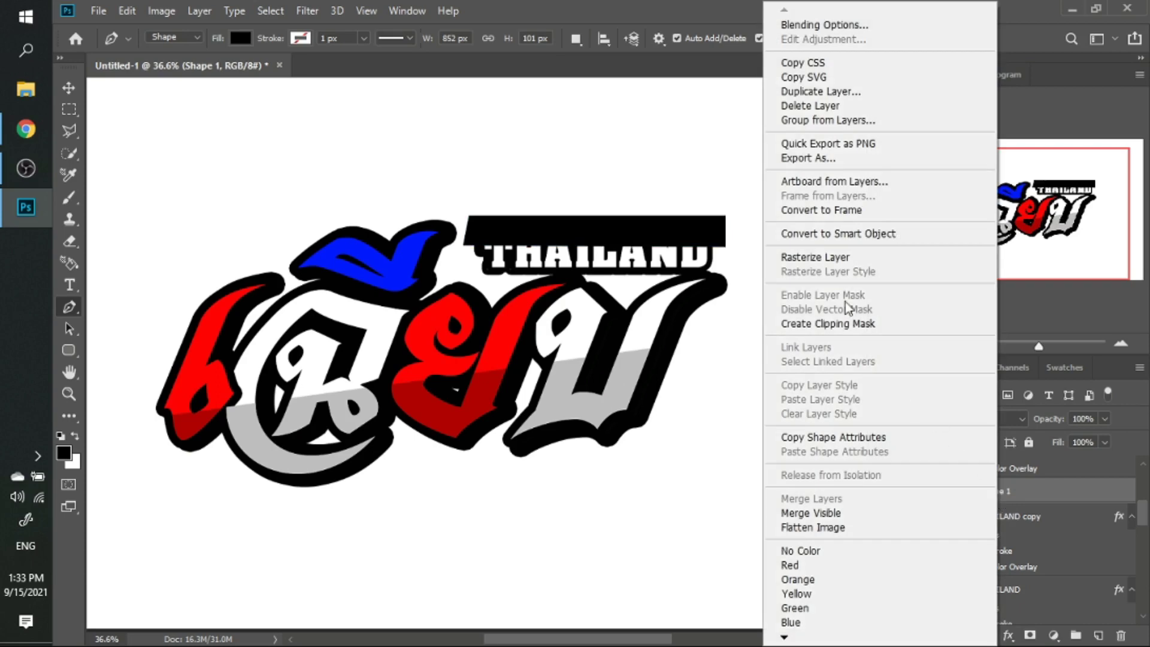
left_click(830, 259)
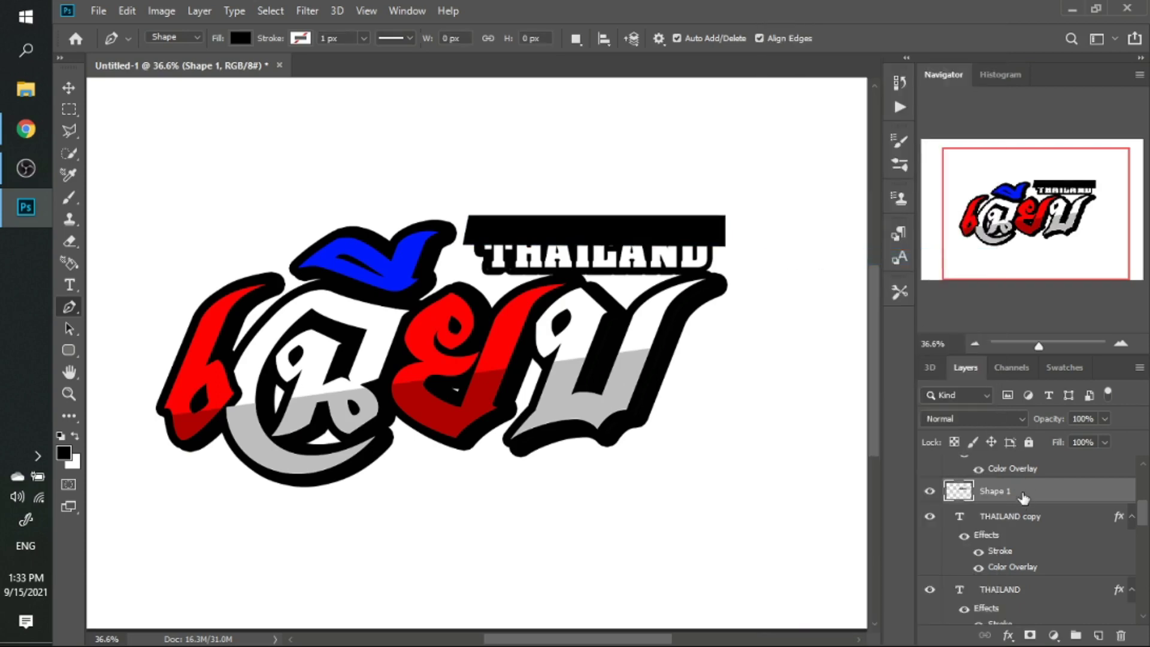
Cut the black bar to the THAILAND letter shapes as a new layer and delete the leftover bar.
left_click(1012, 519)
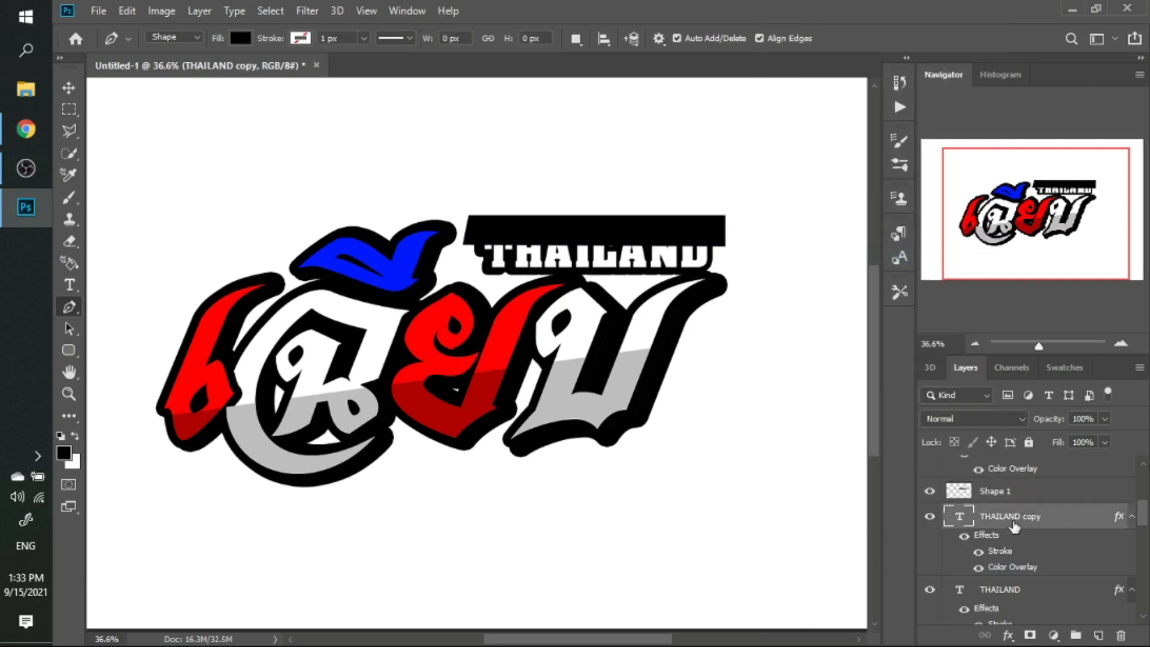
key("w")
left_click_drag(523, 272, 713, 260)
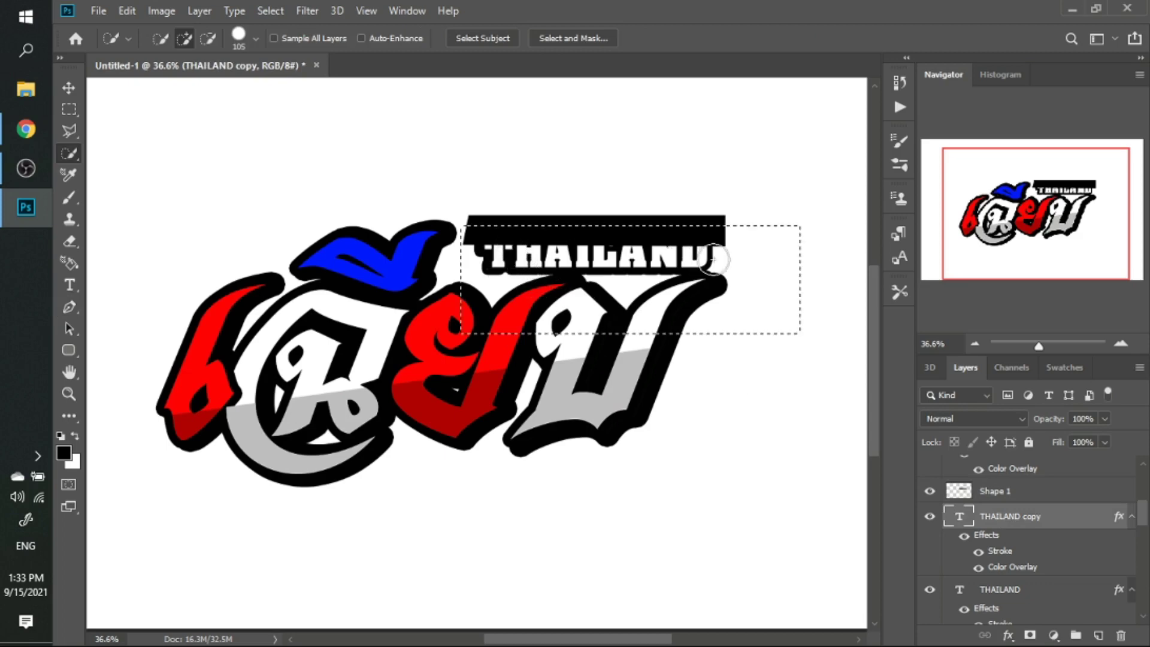
left_click(1006, 491)
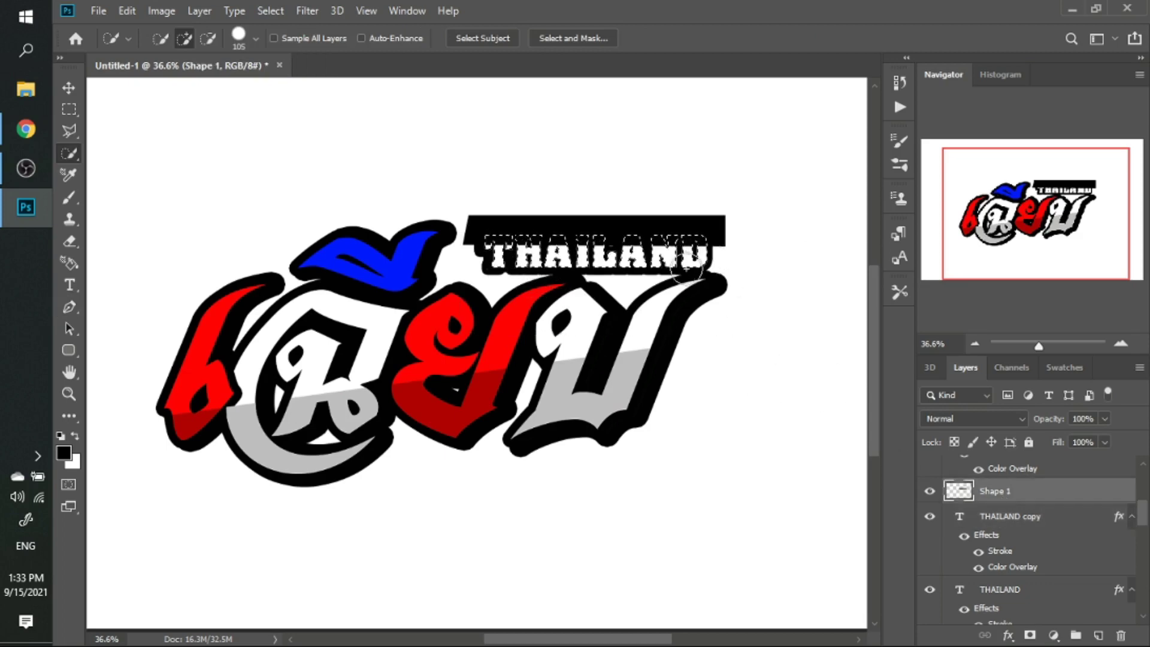
right_click(598, 229)
left_click(683, 356)
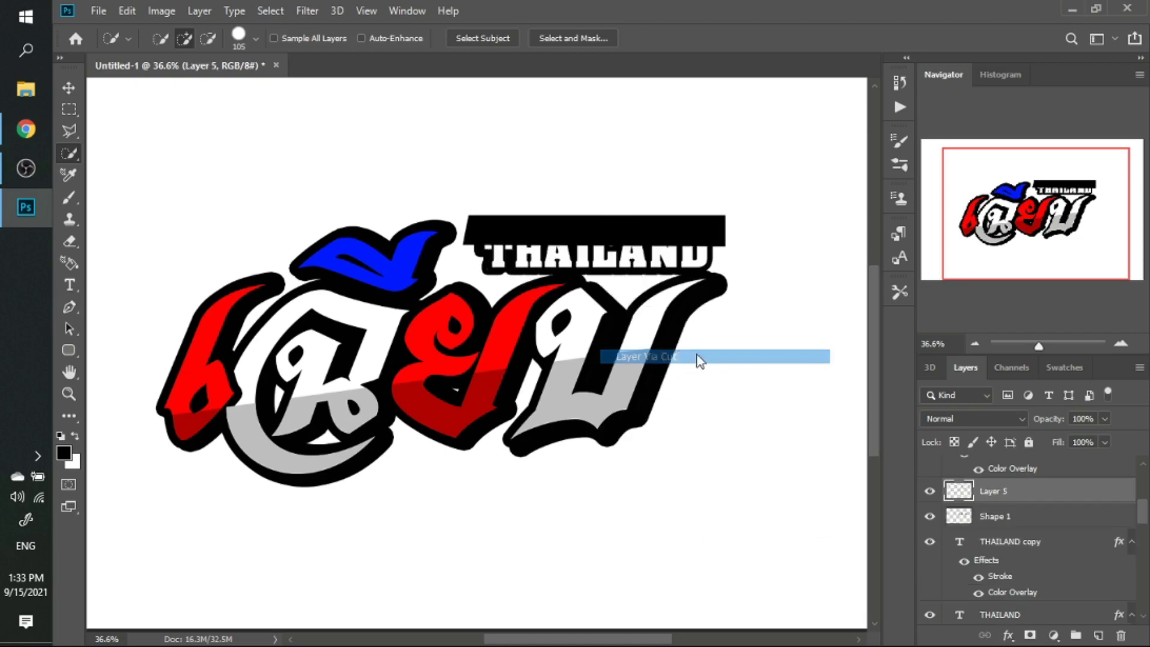
left_click(979, 519)
key("Delete")
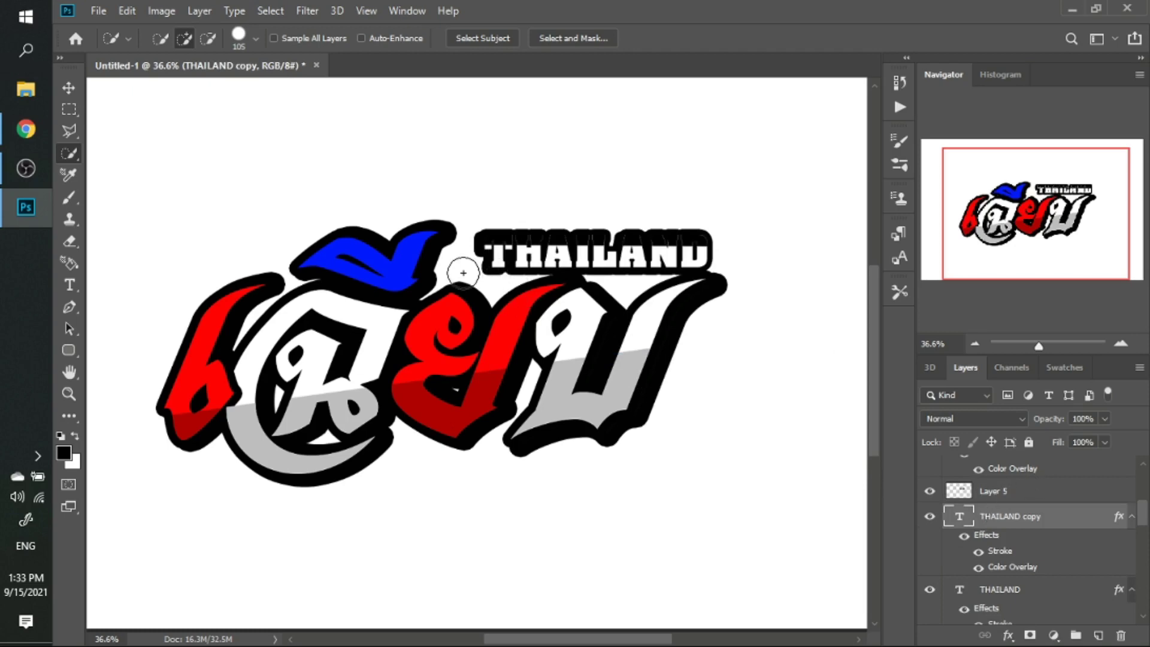
Draw a black Pen-tool rectangle across THAILAND's lower half and rasterize Shape 1.
key("p")
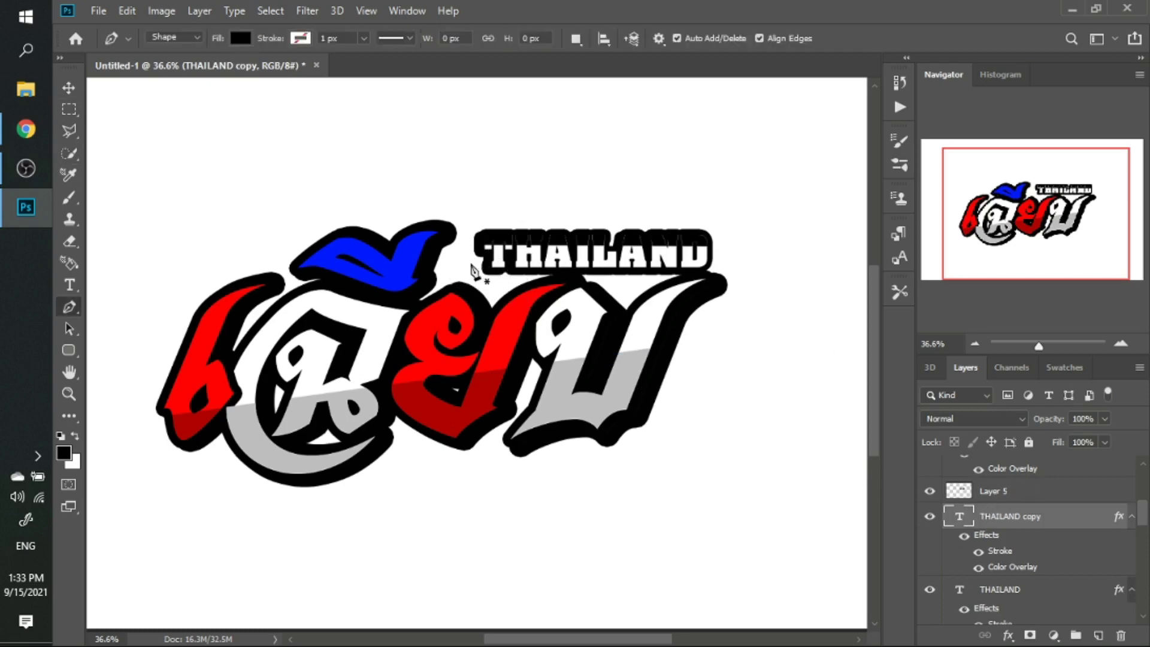
left_click(473, 261)
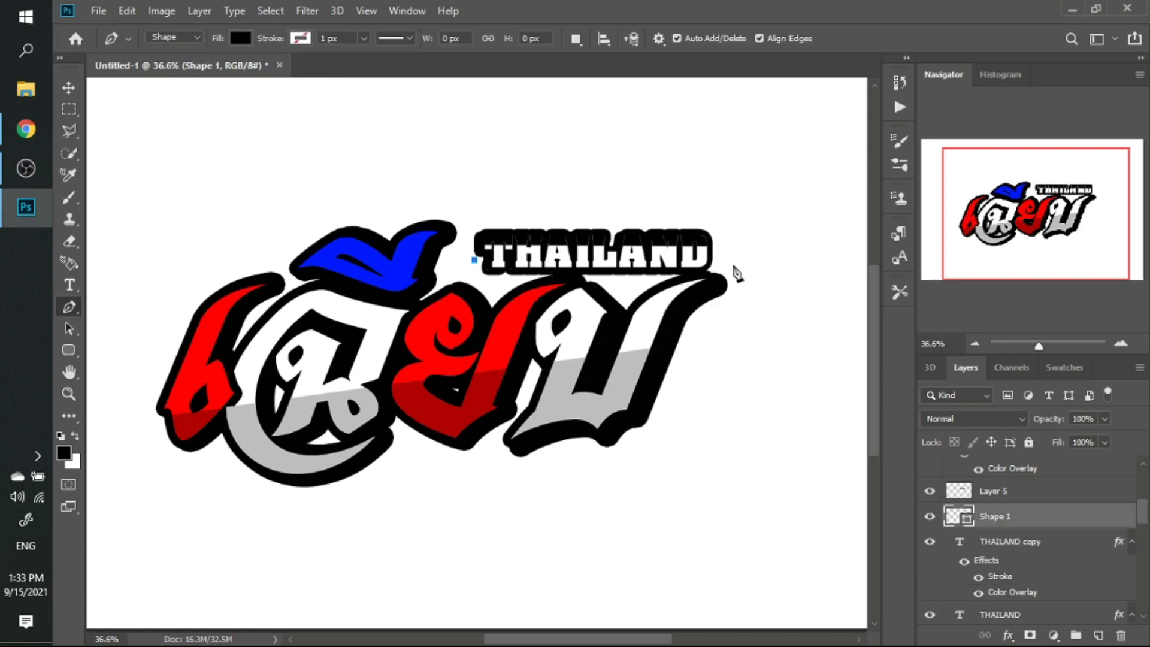
left_click(733, 262)
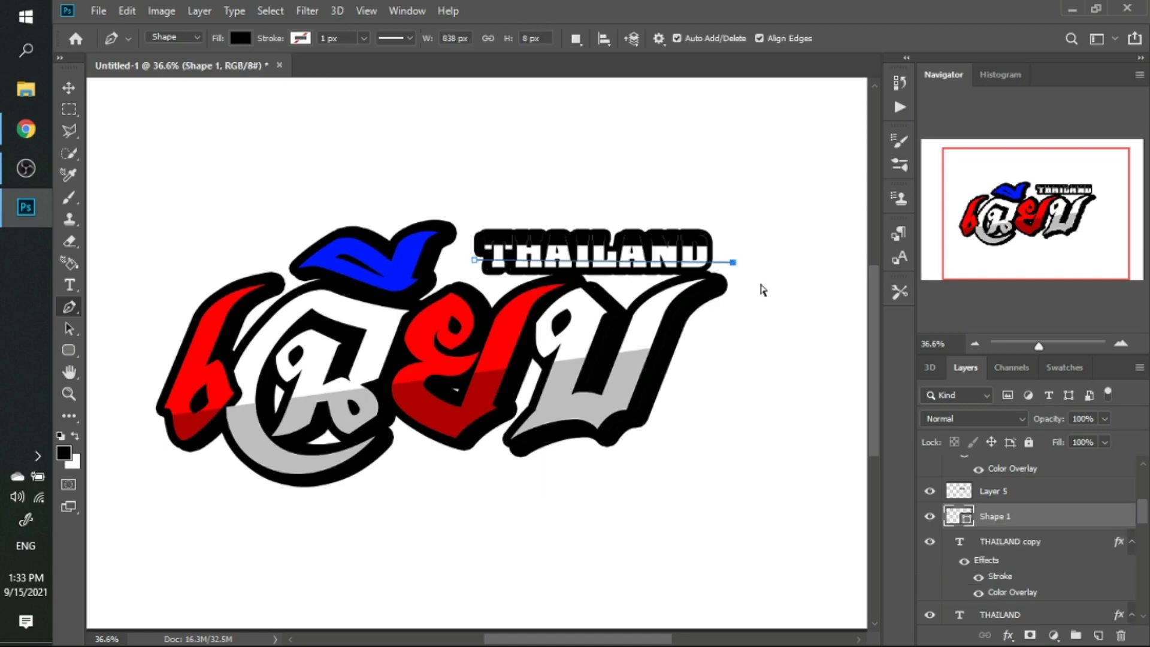
key("ctrl+z")
key("ctrl+z")
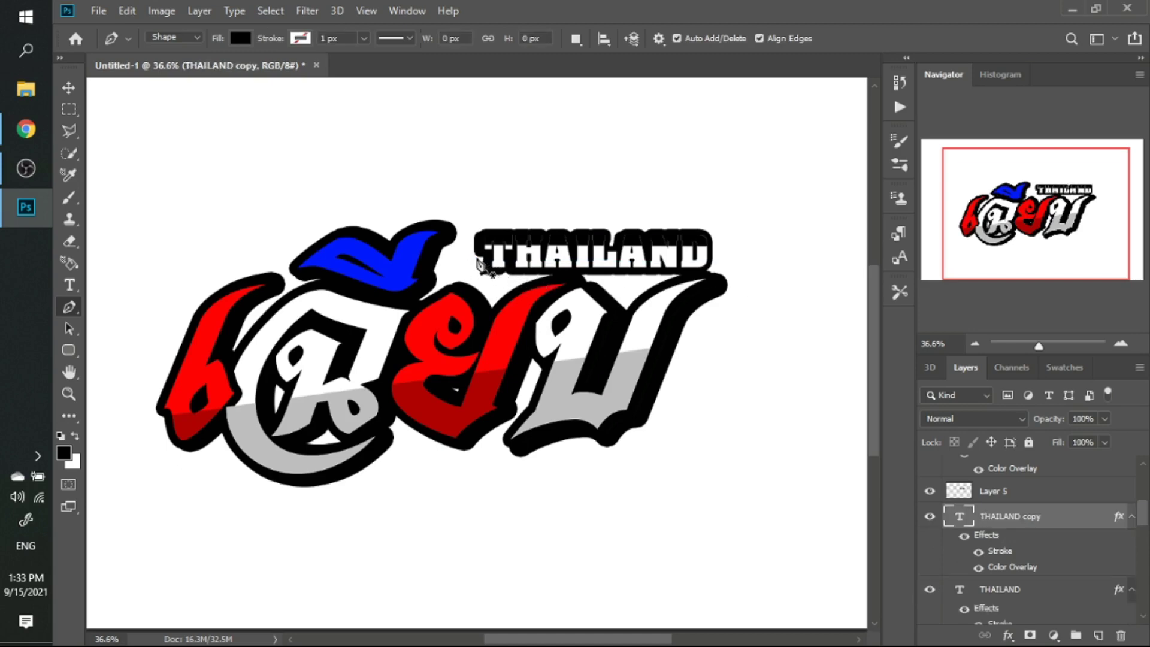
left_click(476, 258)
left_click(724, 255)
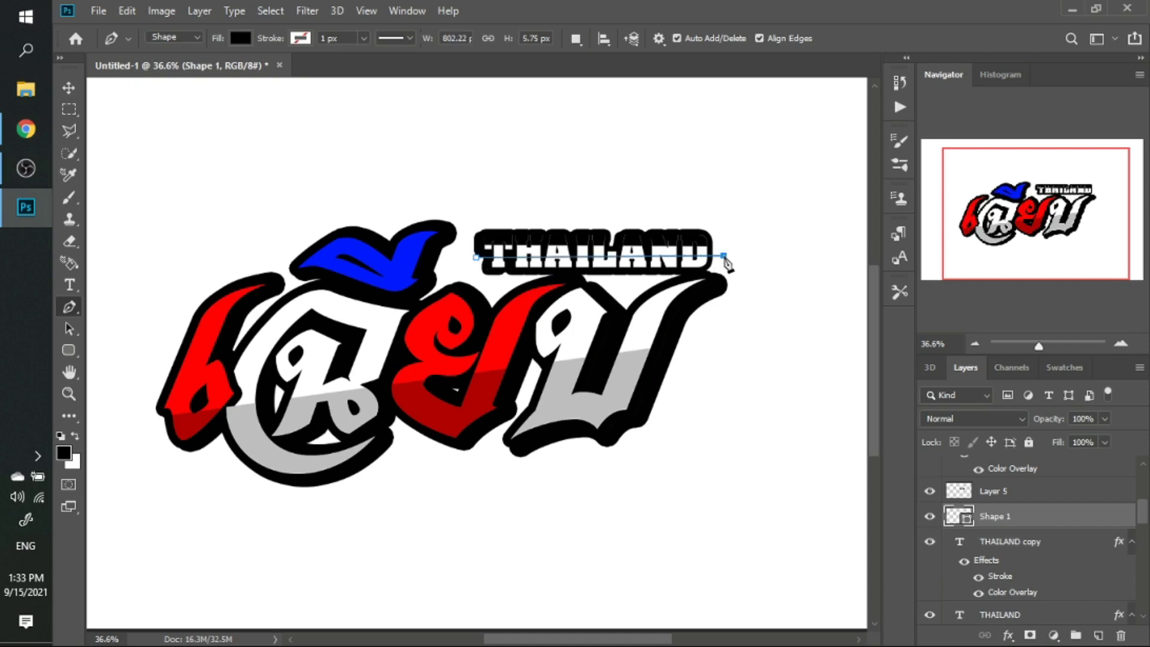
left_click(723, 286)
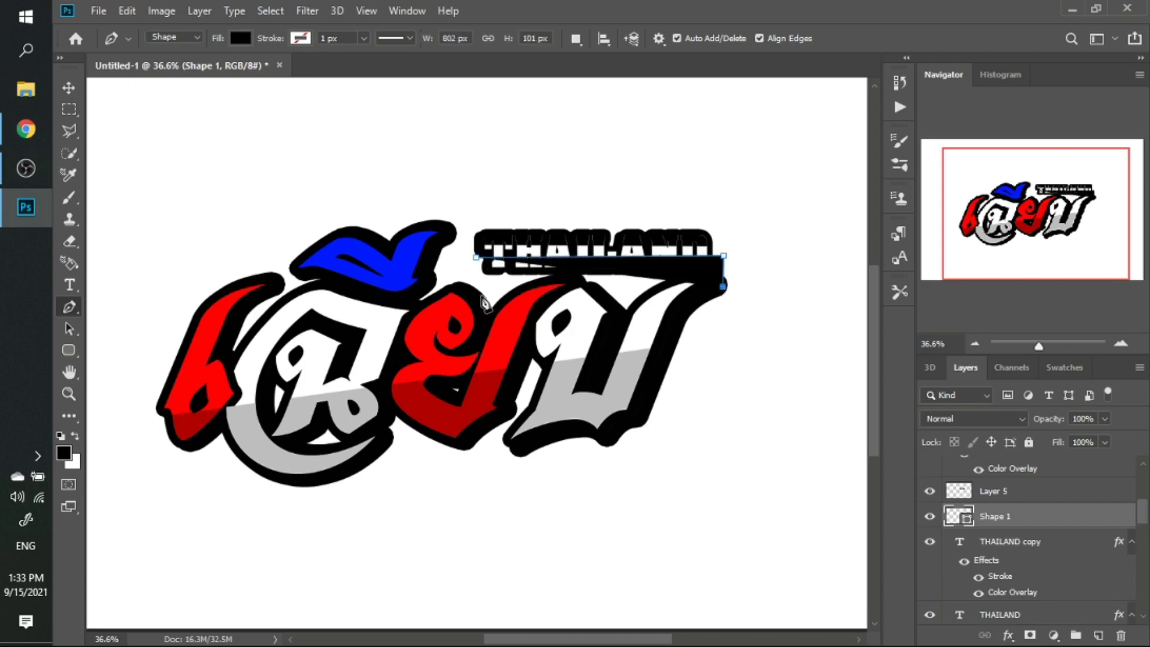
left_click(476, 289)
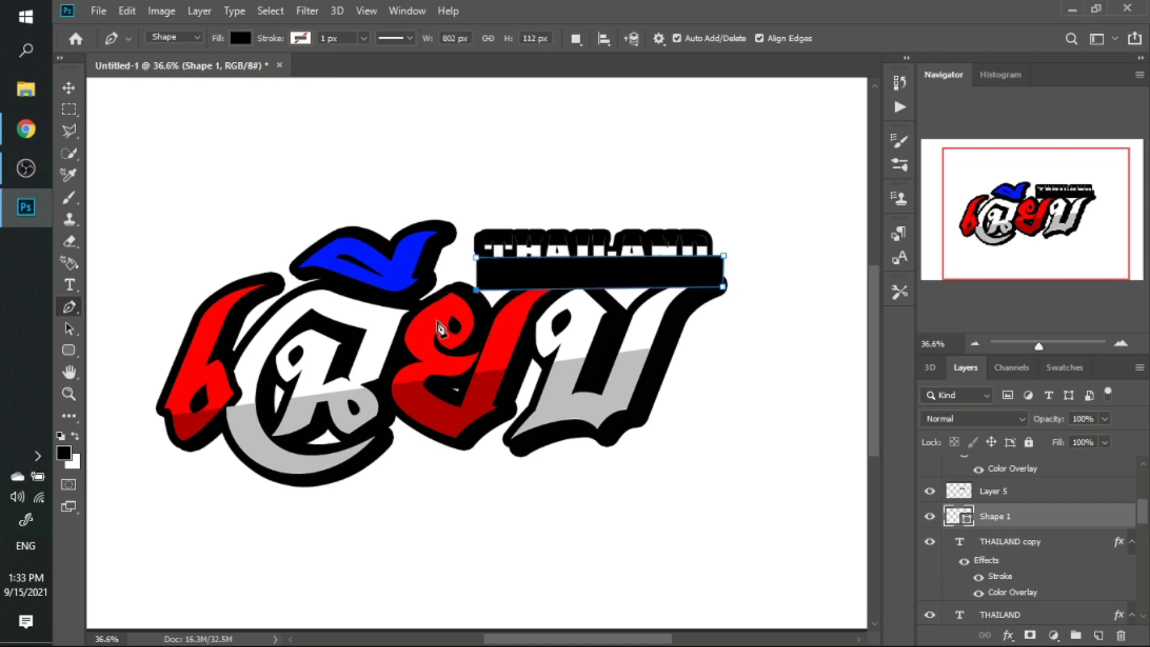
left_click(477, 258)
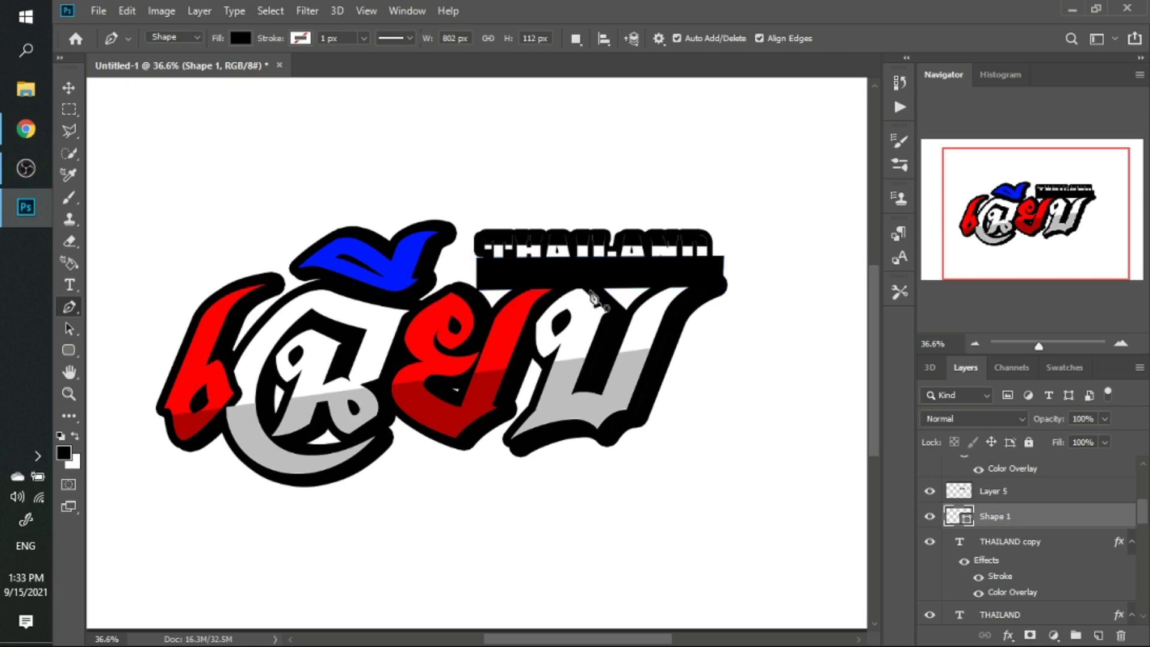
right_click(994, 520)
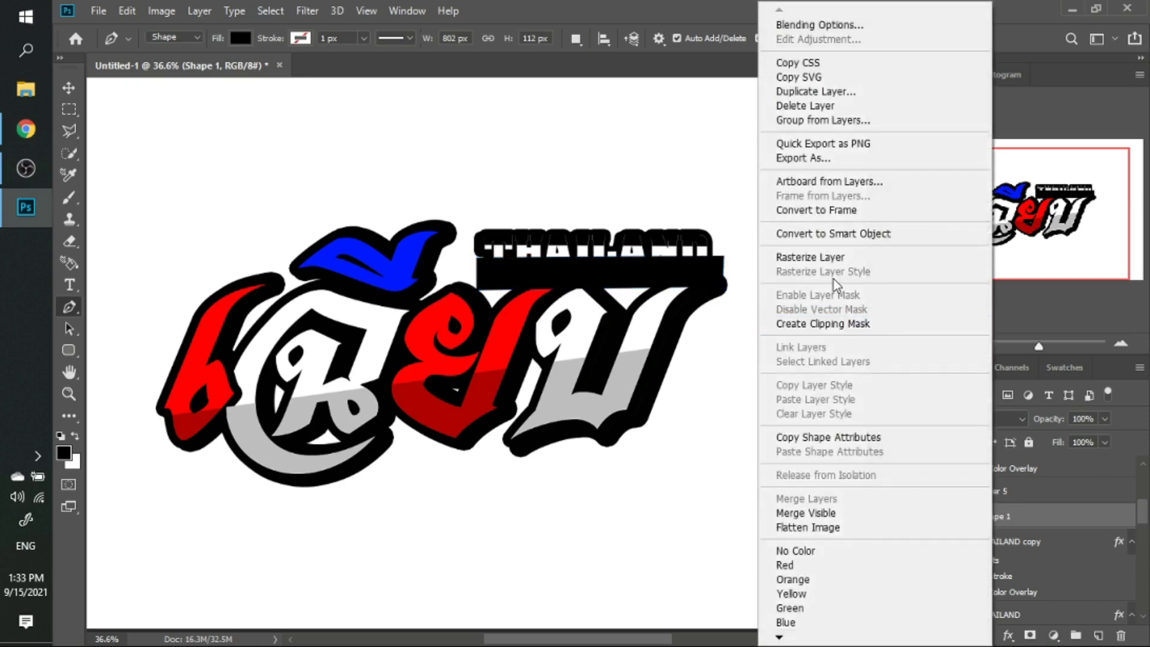
left_click(833, 257)
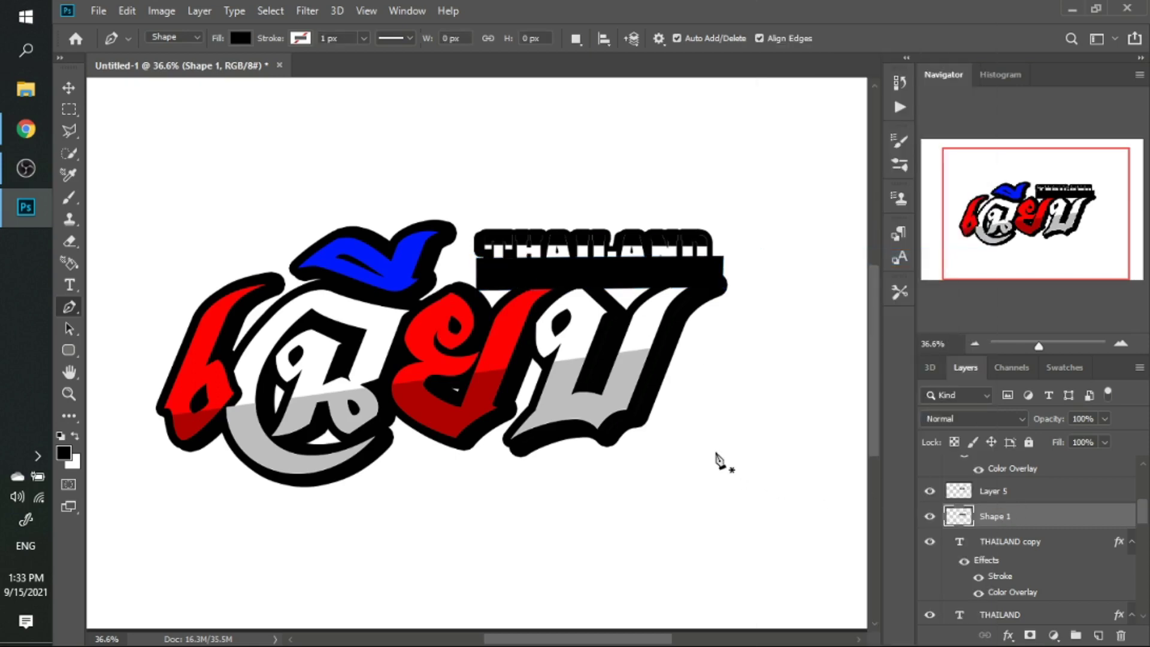
Cut the bar to THAILAND's letter shapes as Layer 6 and delete the leftover Shape 1.
key("w")
left_click(985, 543)
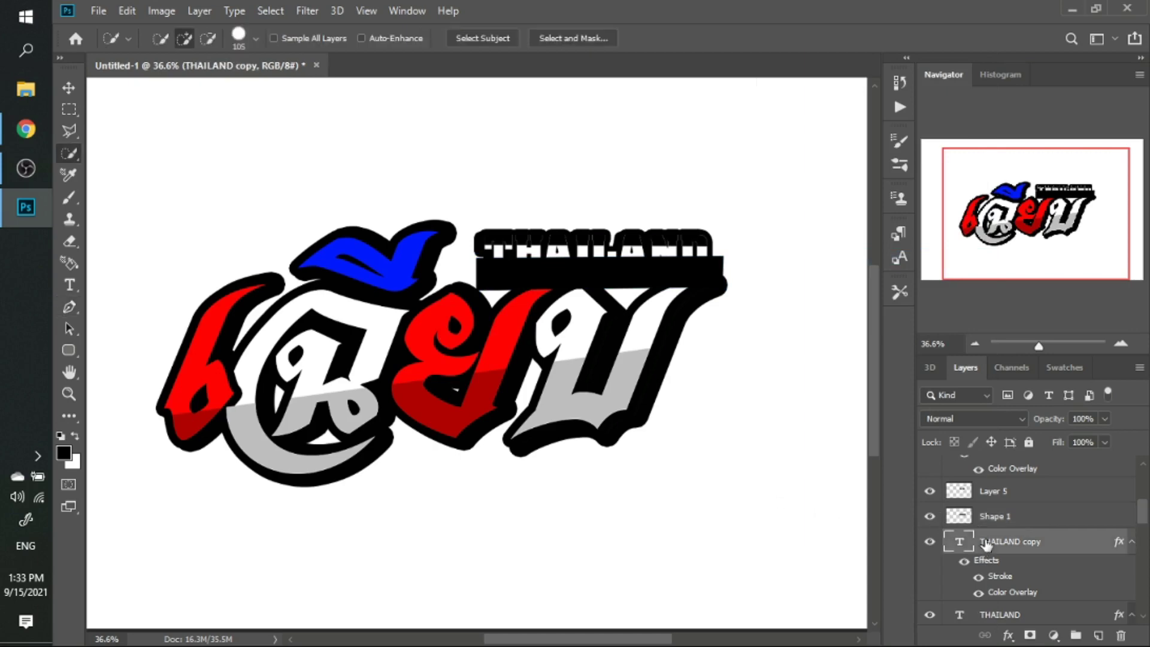
left_click_drag(480, 263, 632, 265)
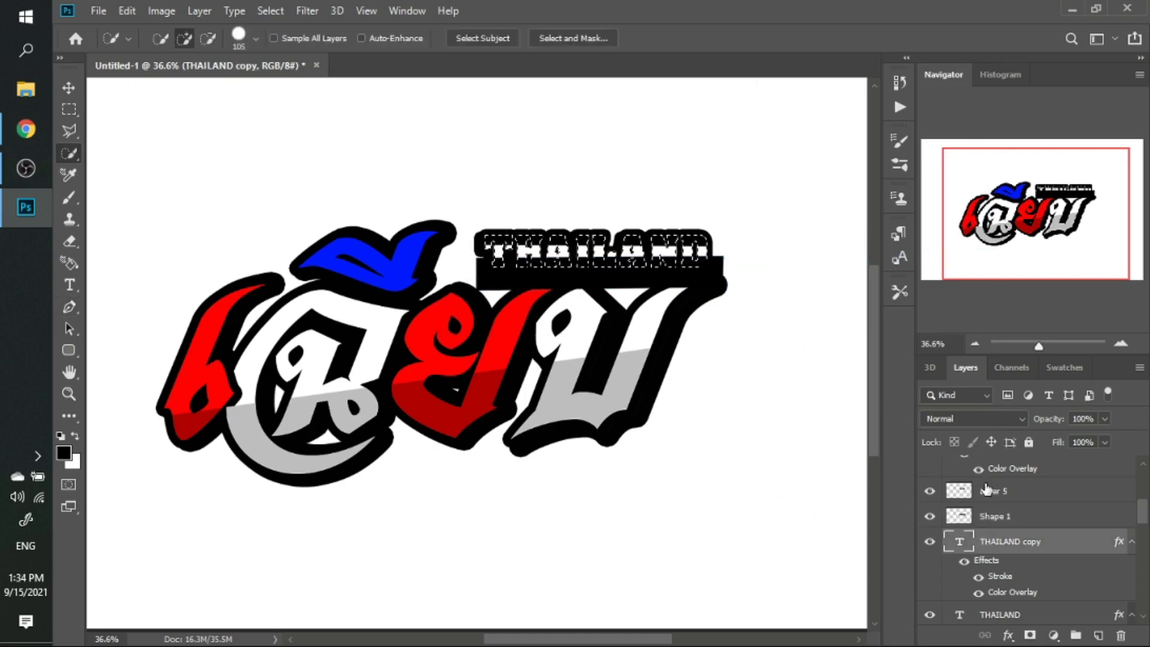
left_click(991, 517)
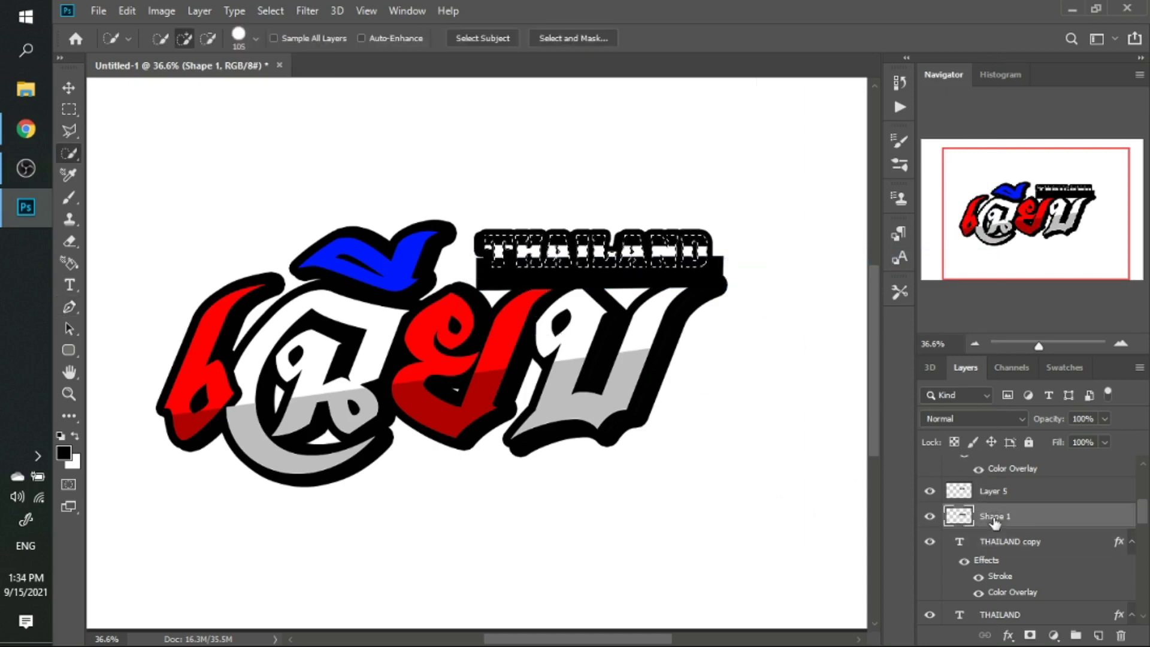
right_click(598, 261)
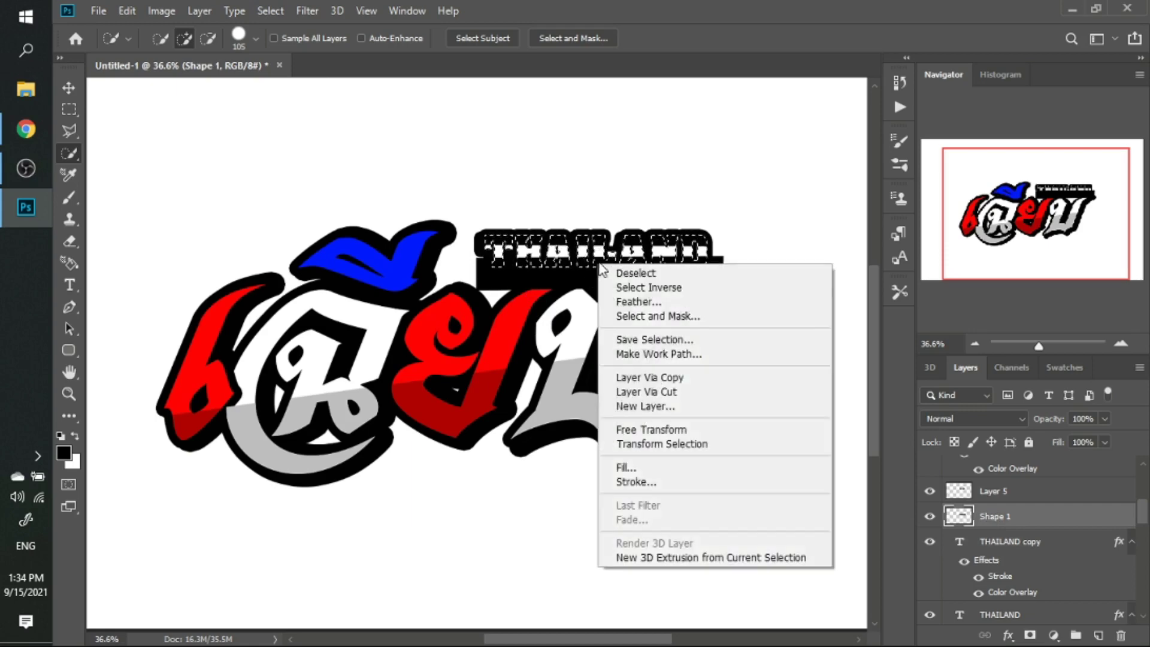
left_click(674, 393)
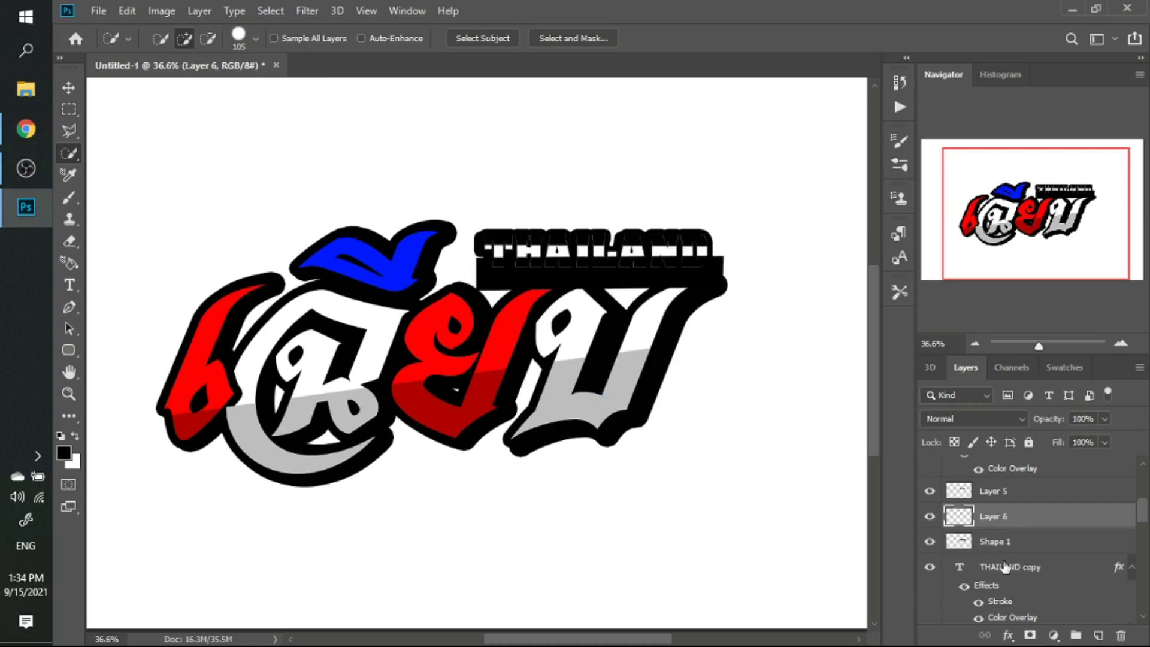
left_click(997, 542)
key("Delete")
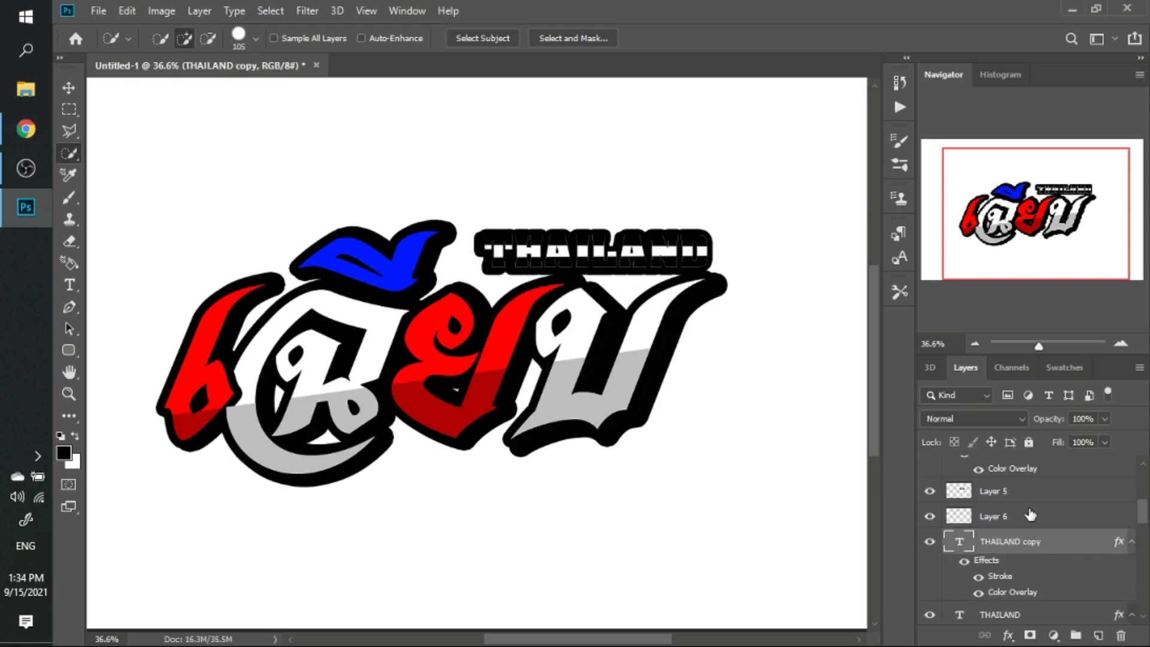
left_click(1007, 494)
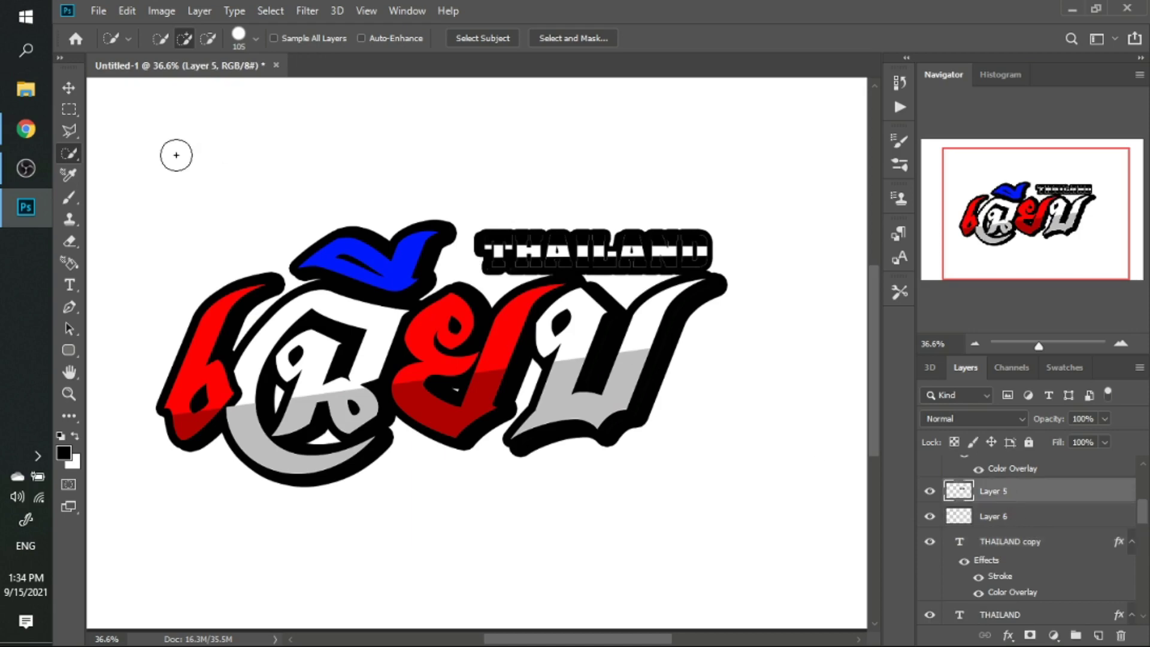
Apply a red fb0505 Color Overlay to Layer 5.
key("v")
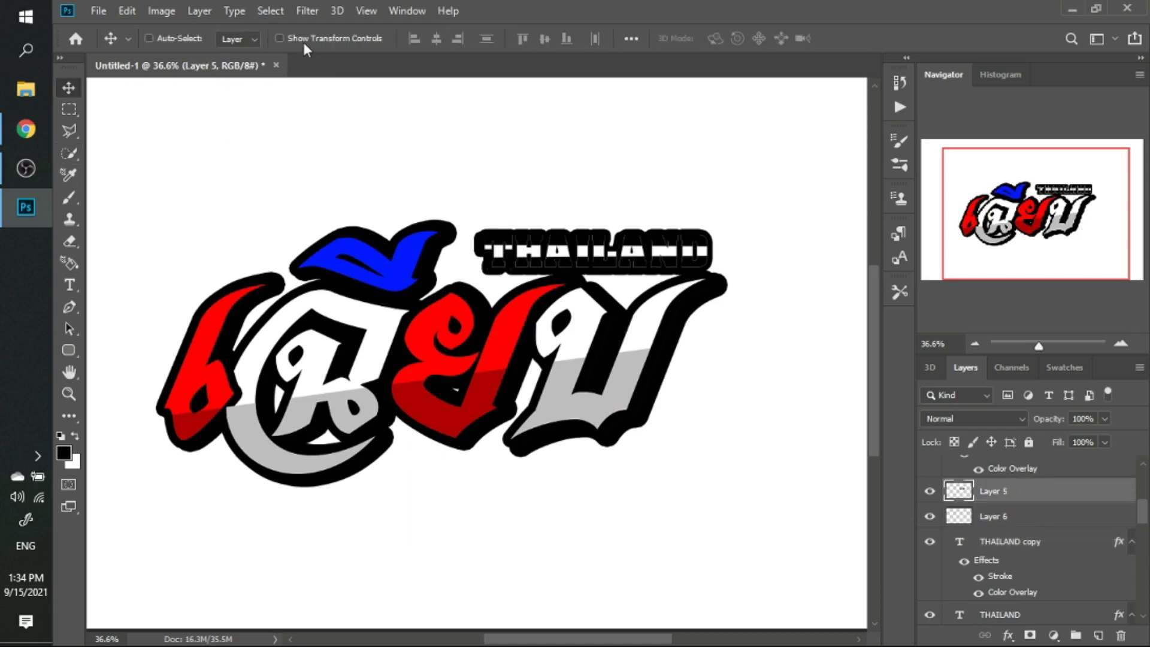
left_click(306, 41)
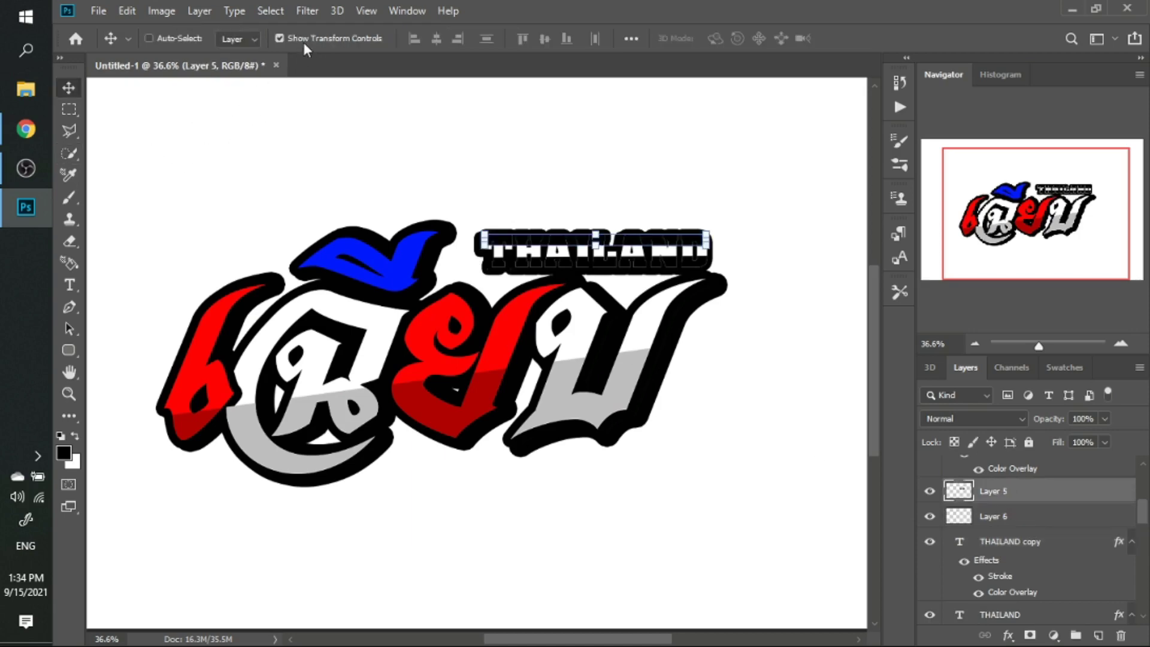
left_click(1012, 638)
left_click(1026, 570)
left_click_drag(777, 236, 762, 362)
left_click(869, 432)
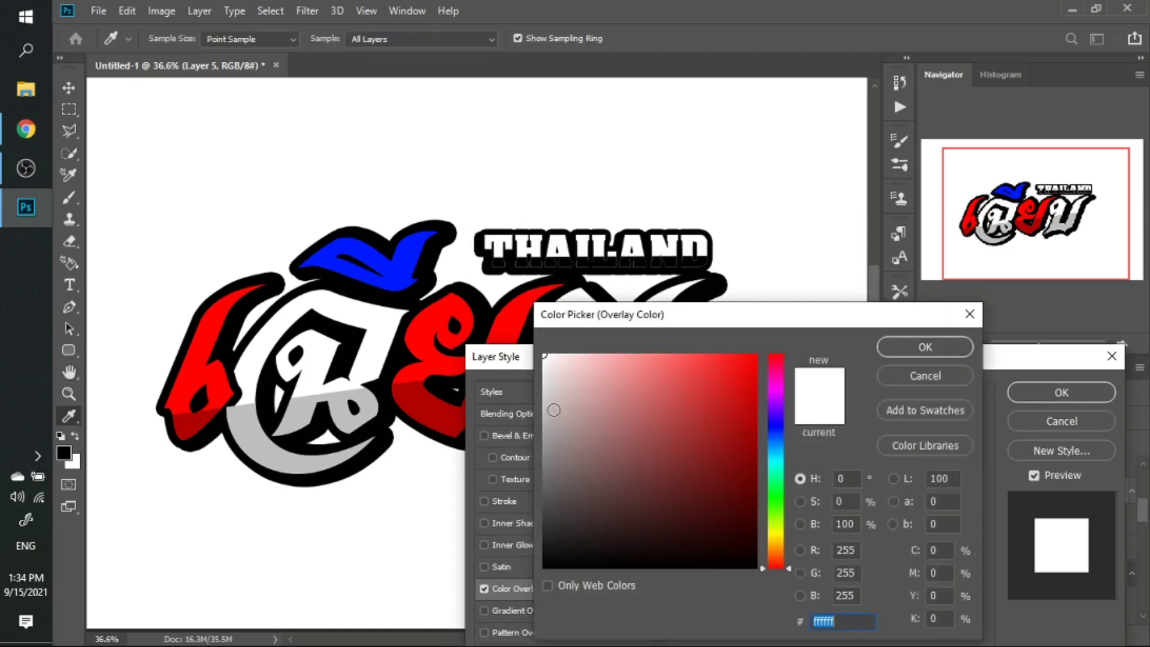
left_click(543, 394)
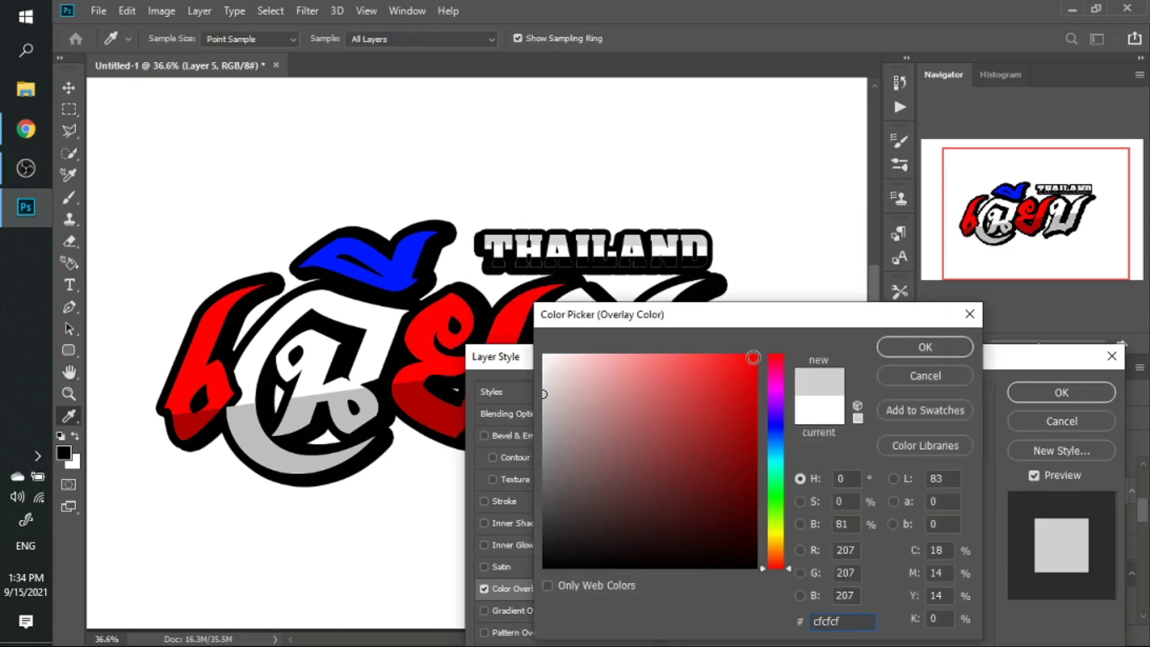
left_click(753, 357)
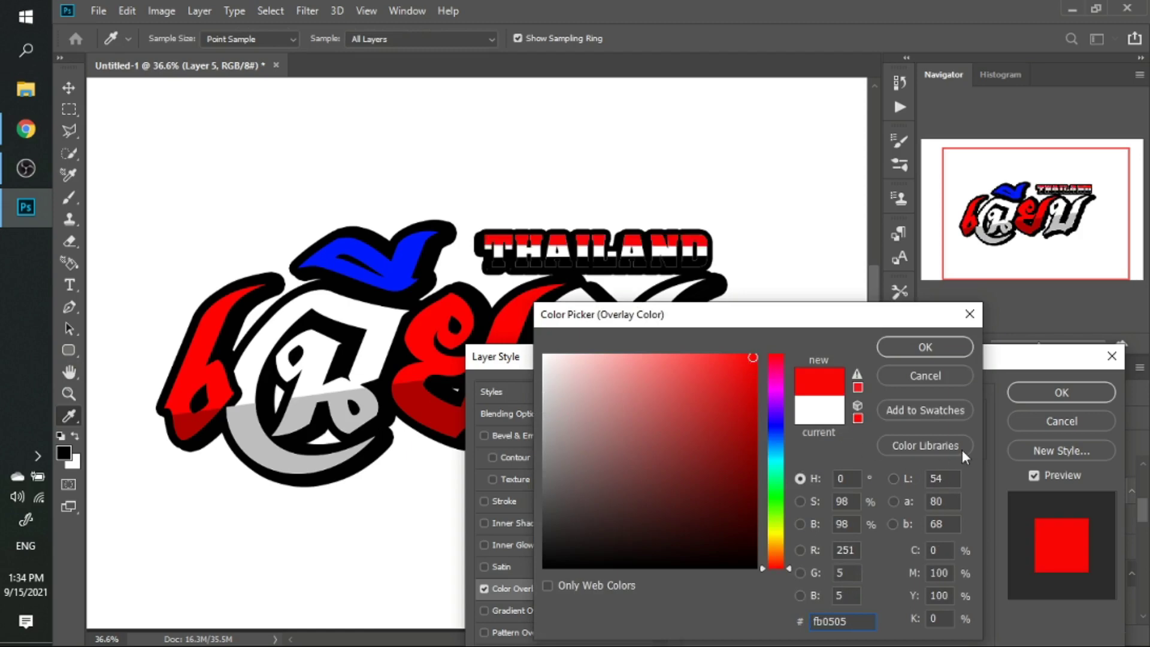
key("Return")
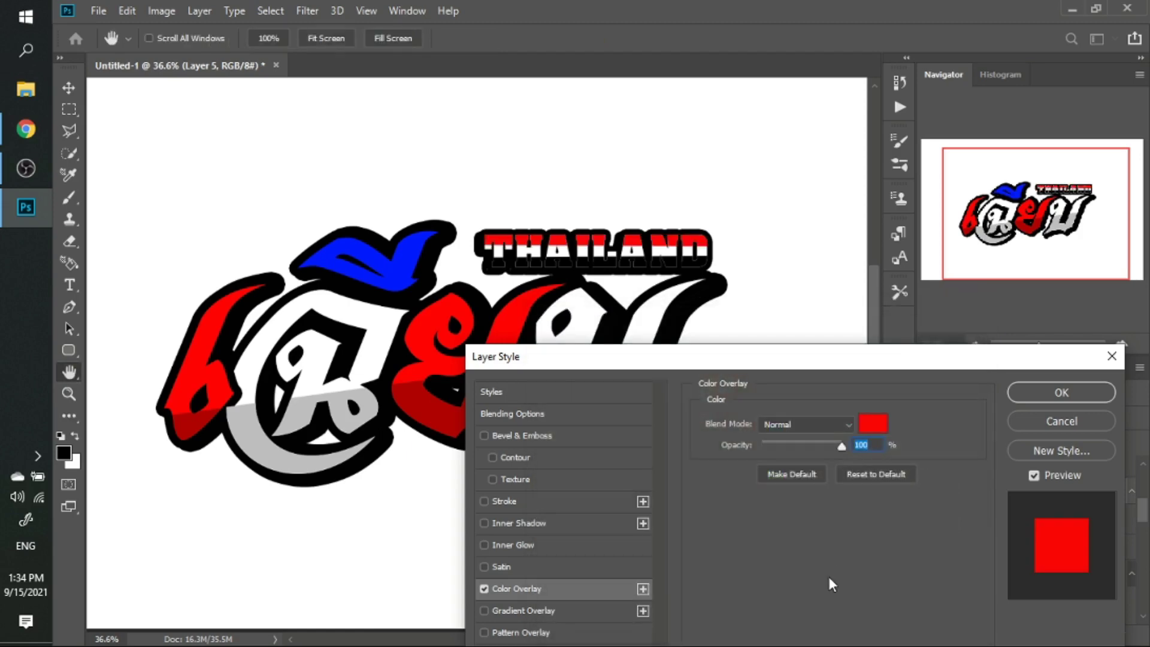
key("Return")
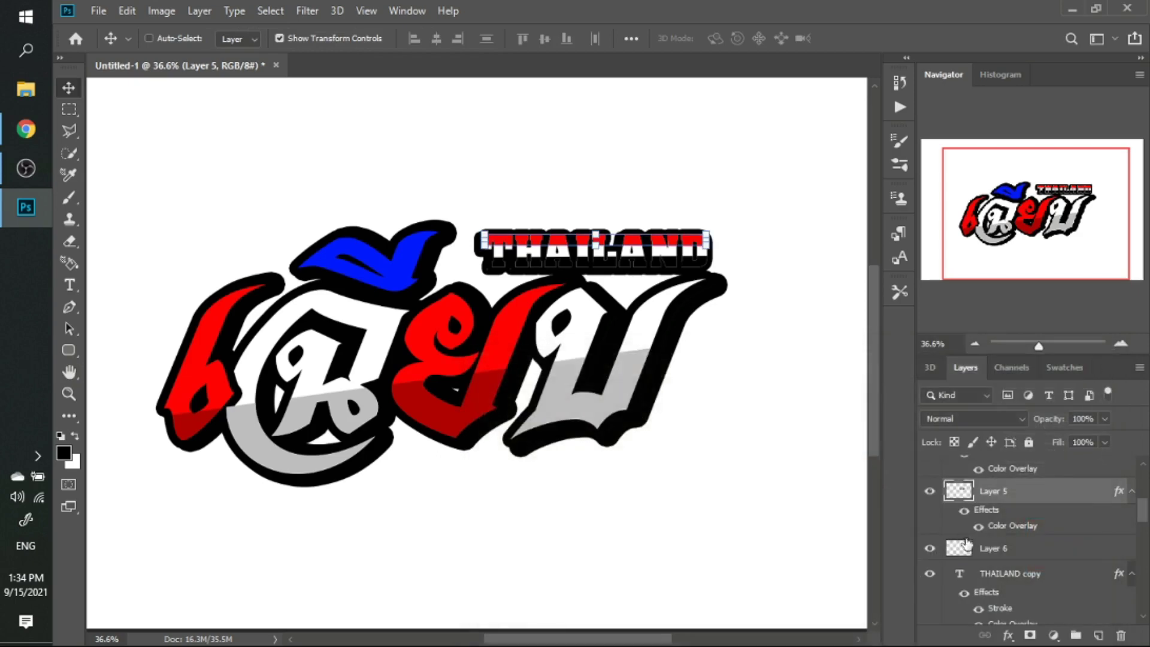
Give Layer 6 a Color Overlay using the logo's sampled blue (021afc).
left_click(985, 549)
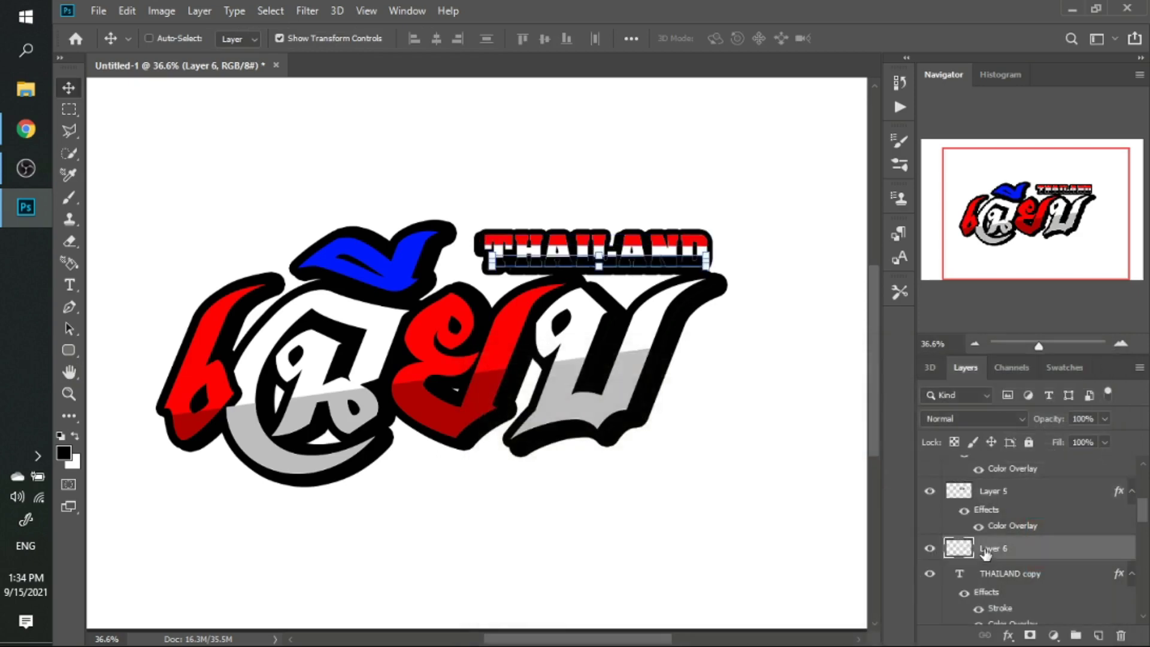
left_click(1008, 635)
left_click(1029, 569)
left_click_drag(788, 240, 746, 384)
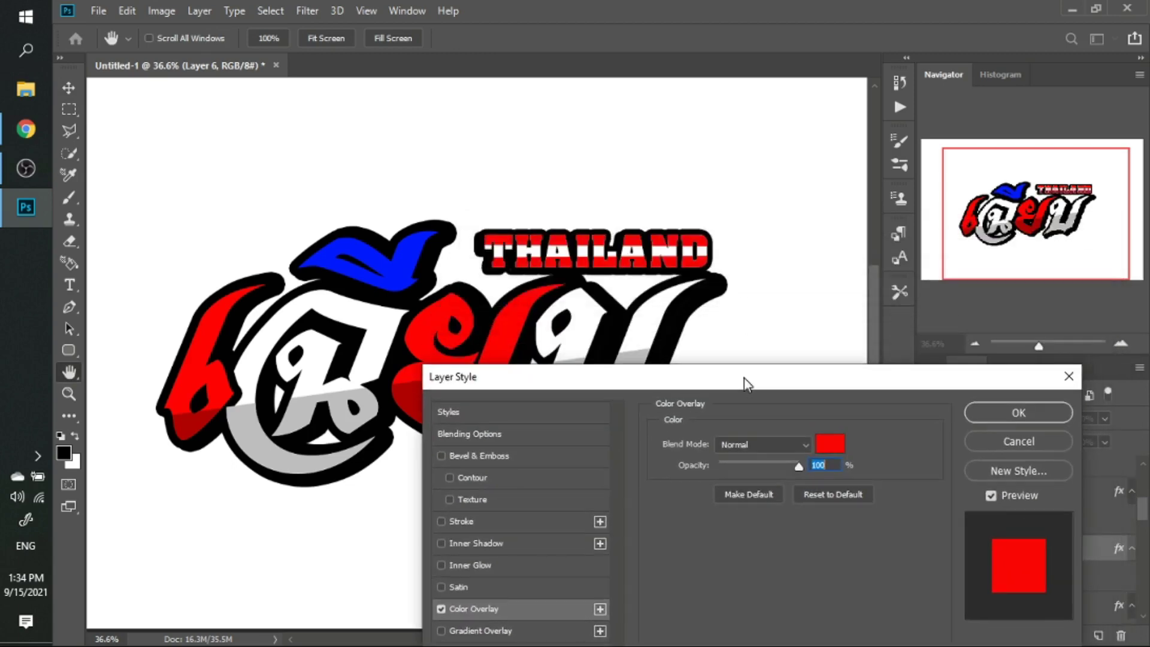
left_click(840, 451)
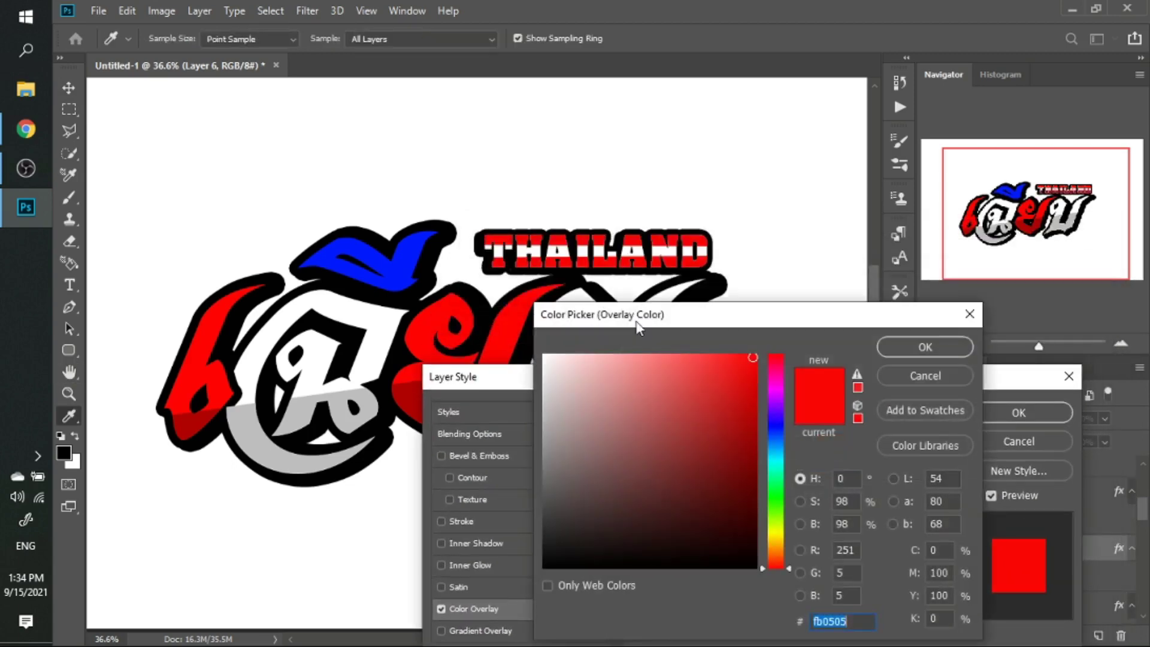
left_click(409, 261)
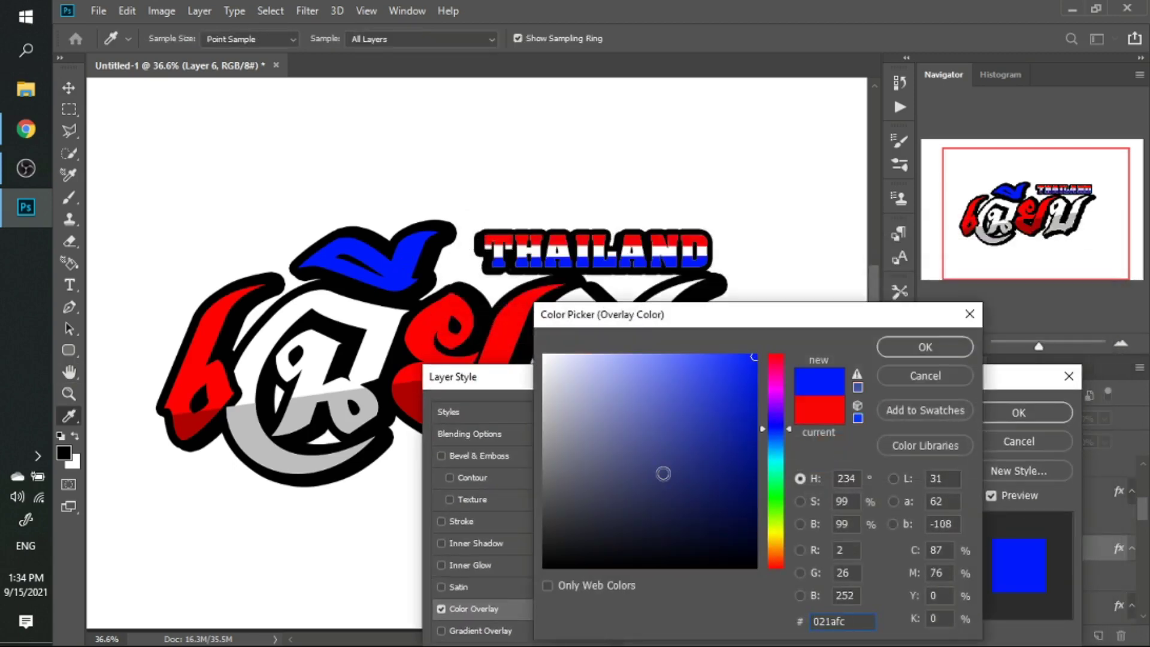
key("Return")
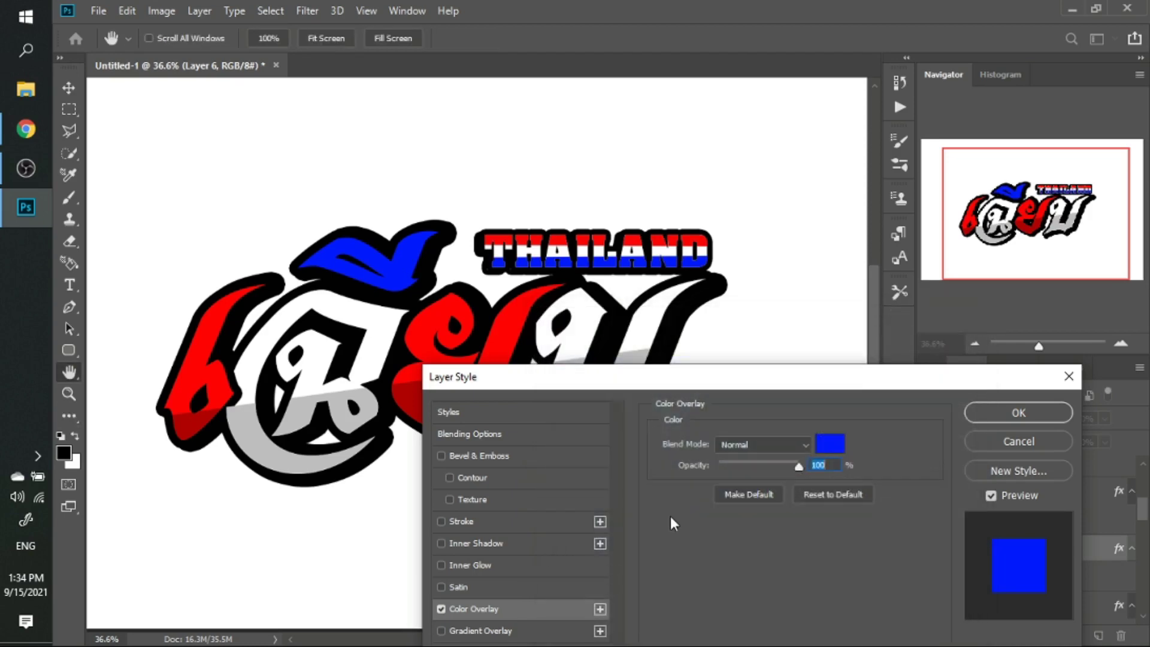
key("Return")
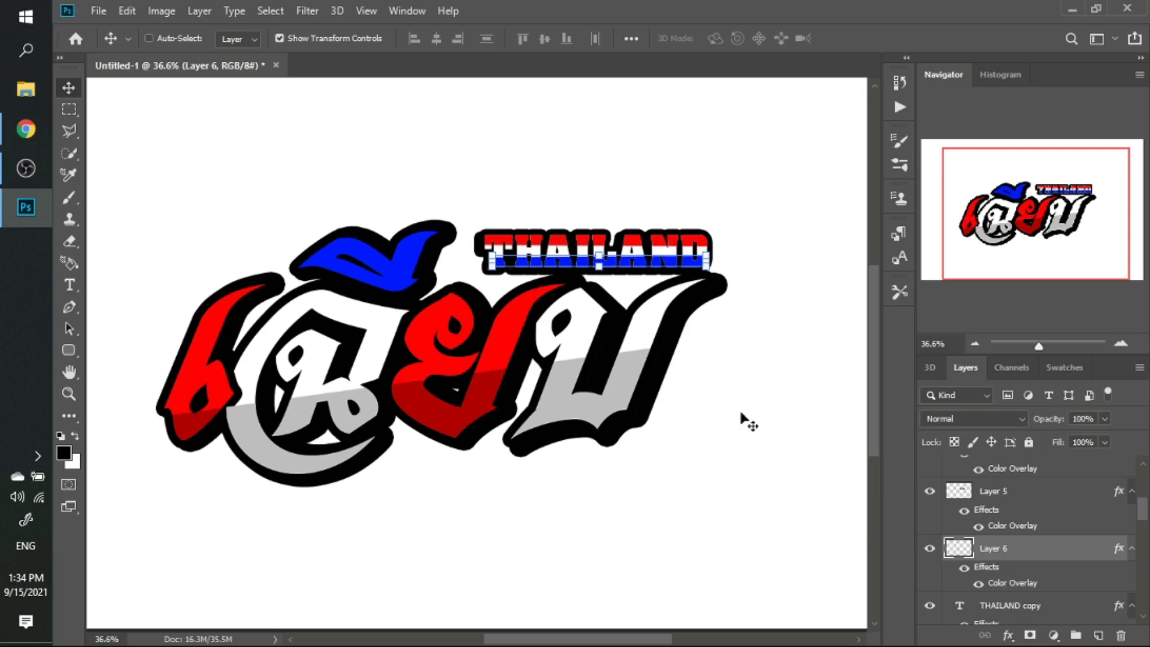
Select the logo layers from Layer 1 down through the เฉียบ layers and group them.
scroll(623, 440, "down", 2)
scroll(1014, 552, "up", 2)
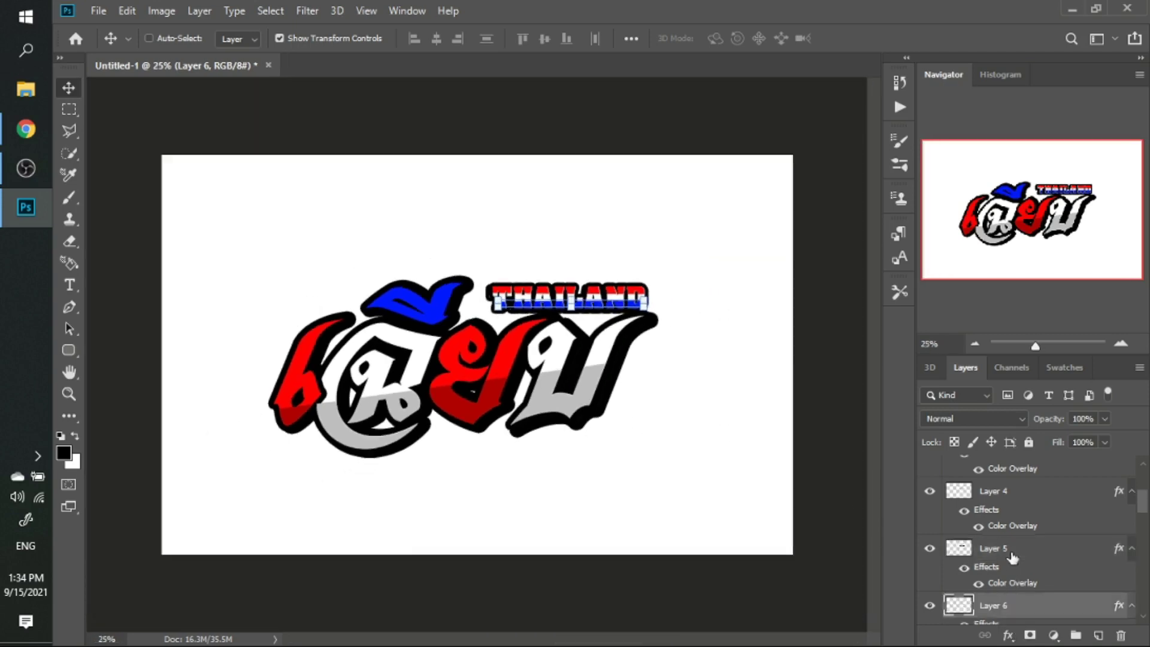
scroll(1012, 558, "up", 4)
left_click(1019, 468)
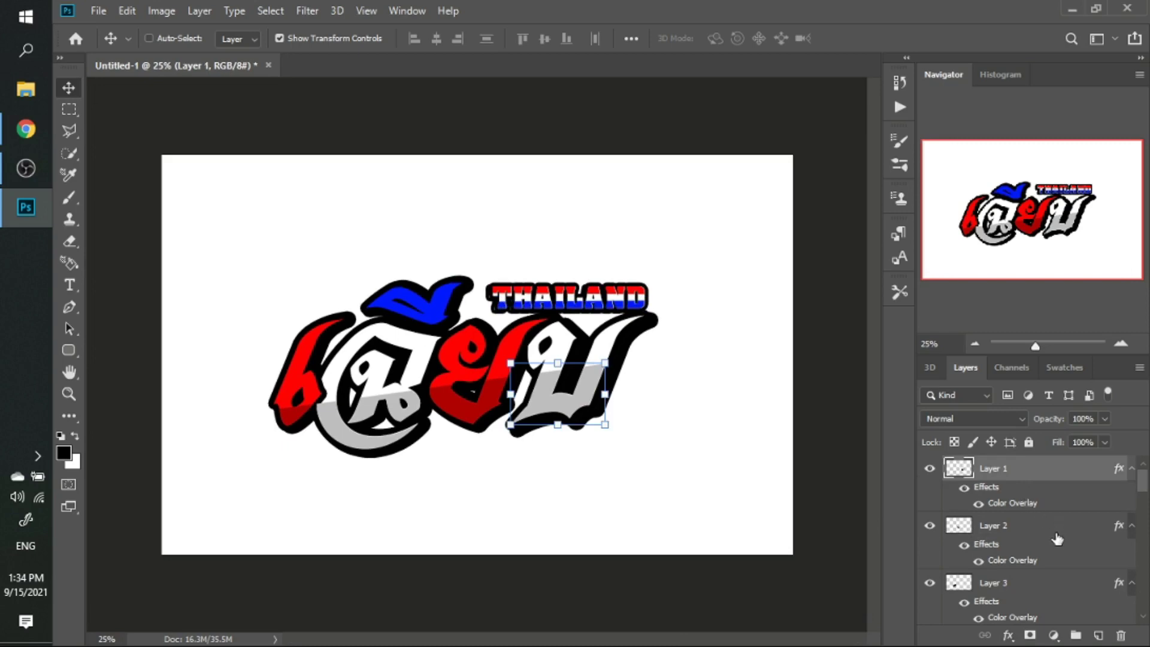
scroll(1082, 564, "down", 3)
scroll(1076, 590, "down", 3)
scroll(1072, 593, "down", 3)
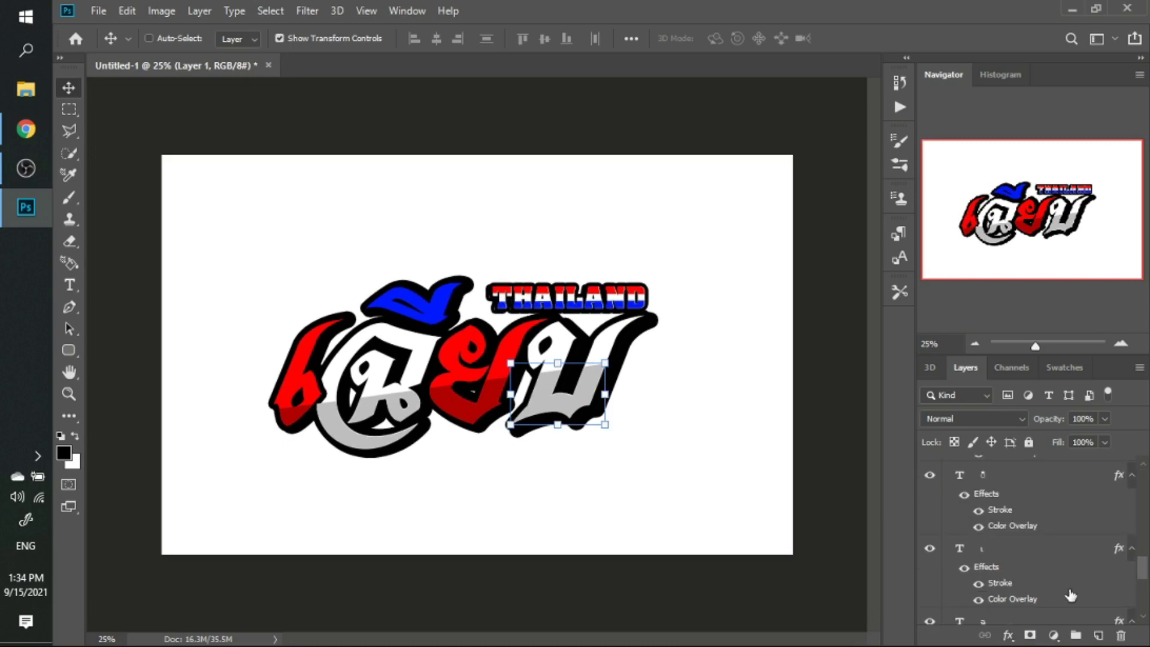
scroll(1070, 596, "down", 3)
left_click(1021, 539, "shift")
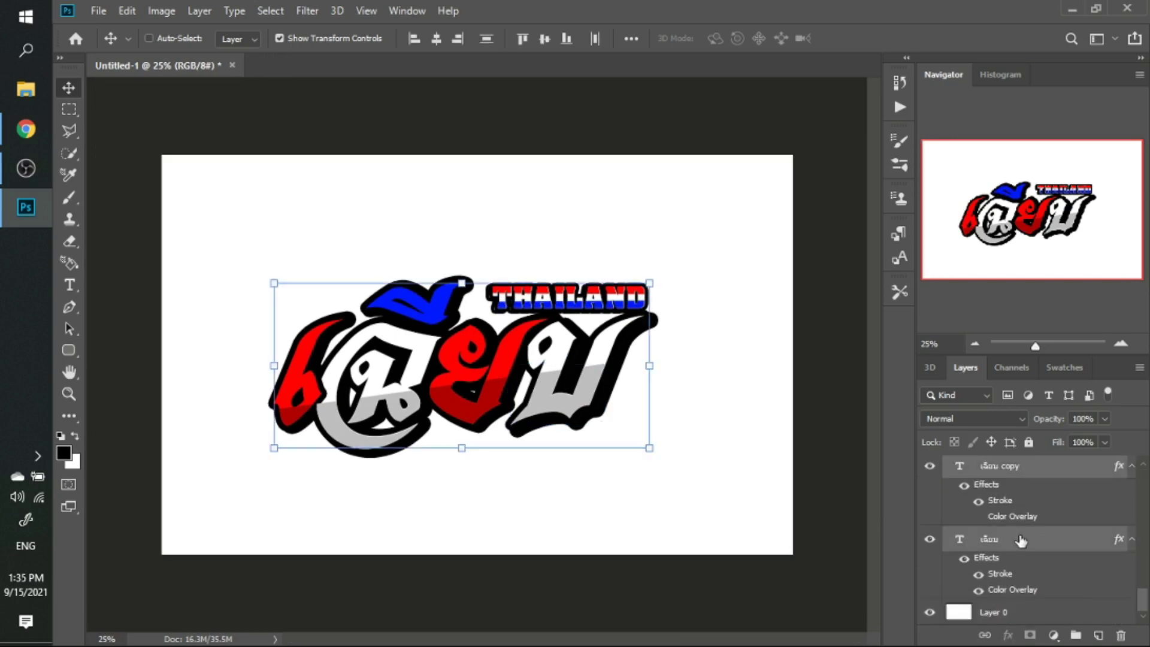
left_click(1076, 634)
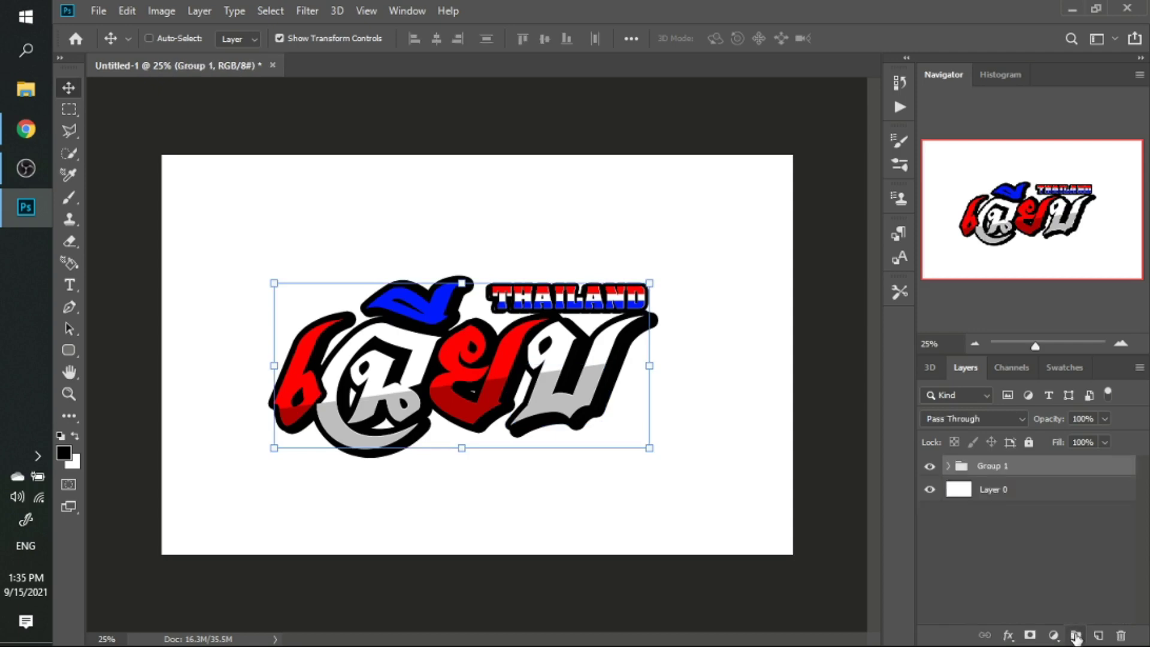
Rename the new group to ตัวหนังสือ.
double_click(989, 467)
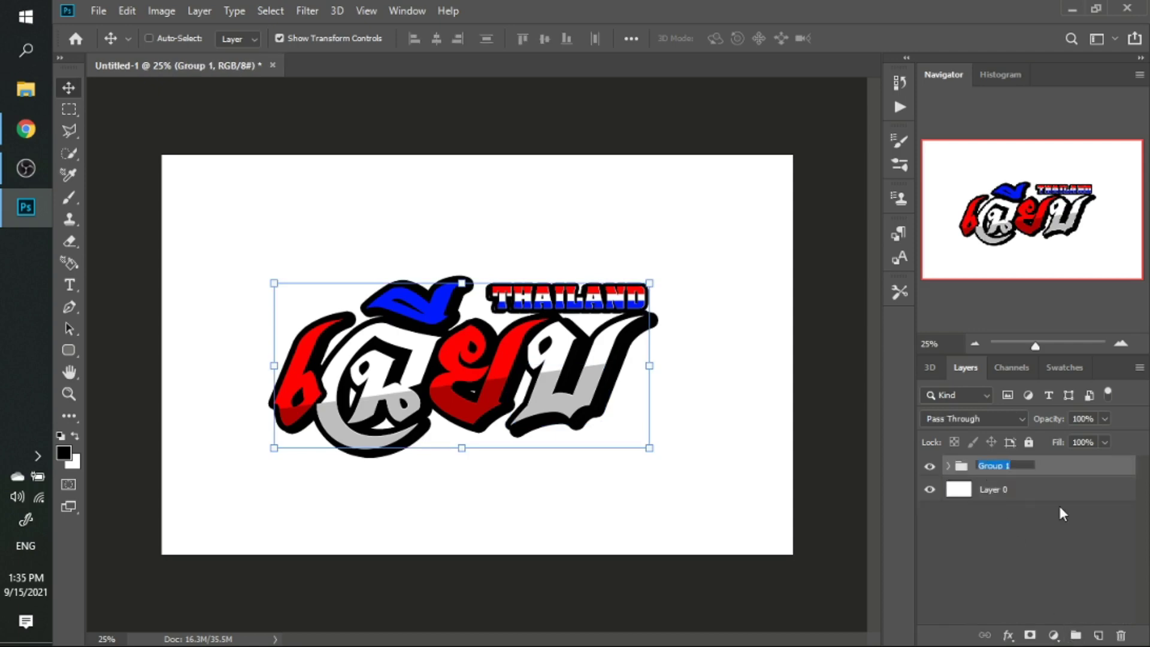
type("9v:sov7")
key("BackSpace")
key("BackSpace")
key("BackSpace")
key("BackSpace")
key("BackSpace")
key("grave")
type("ดิหนังสื")
type("อ")
key("Return")
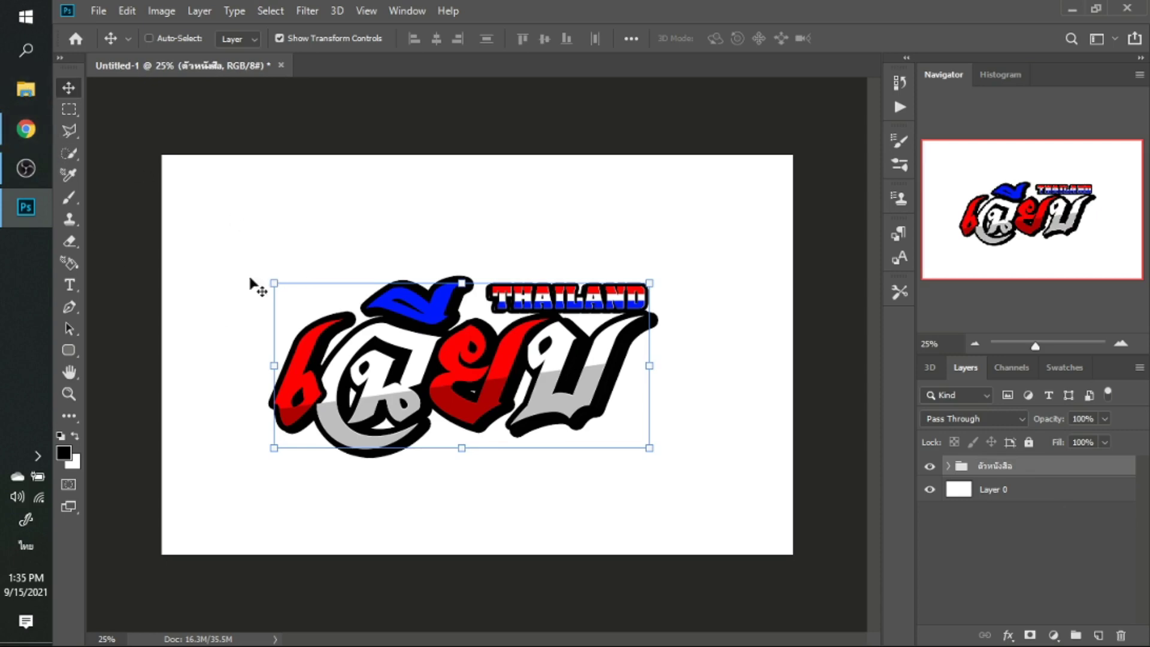
Browse to WIN10 (C:) › รูปภาพ › ดราฟ › drive-download-20210803T064816Z-001 and select image 1.
left_click(25, 90)
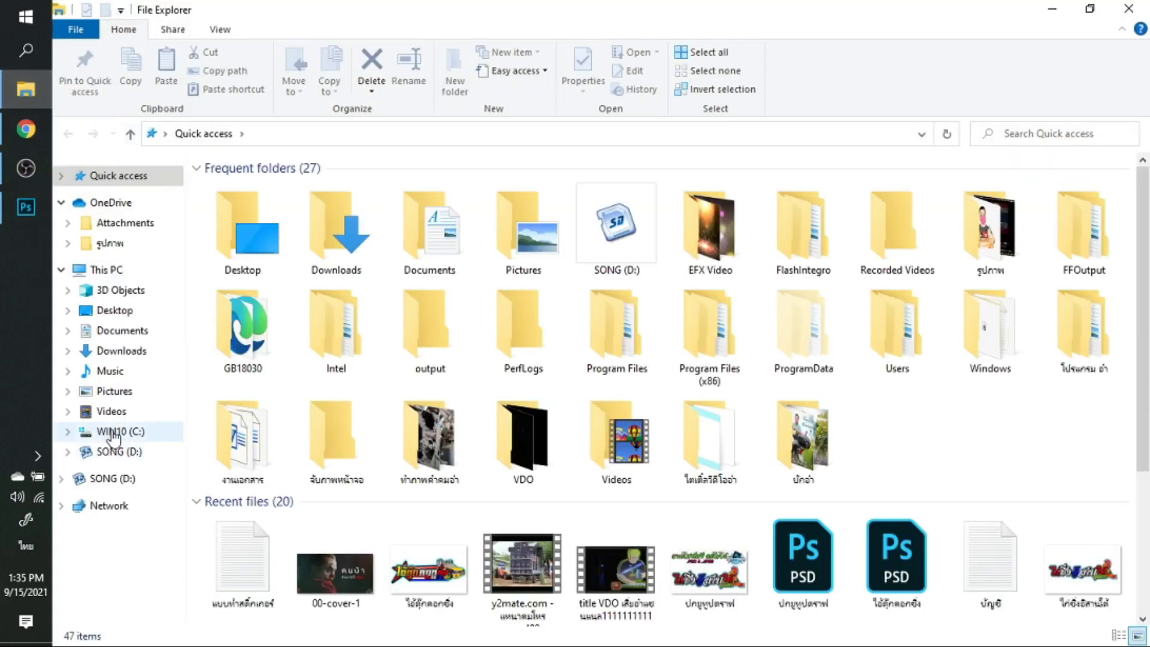
left_click(114, 434)
double_click(253, 472)
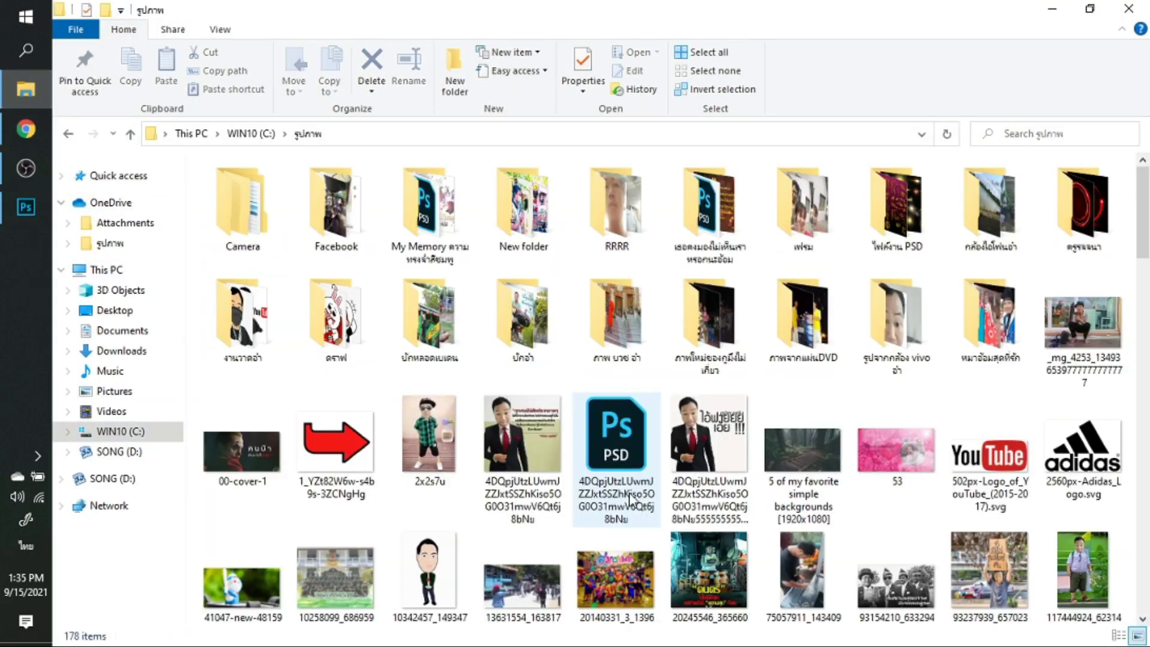
double_click(342, 330)
left_click(246, 231)
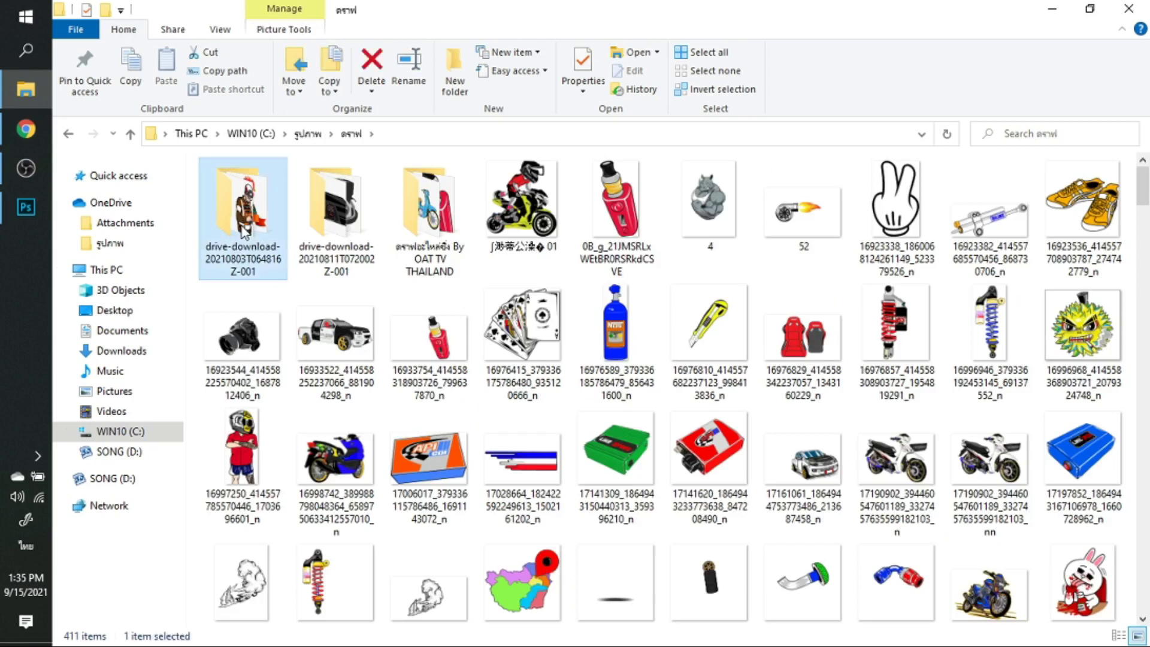
double_click(245, 230)
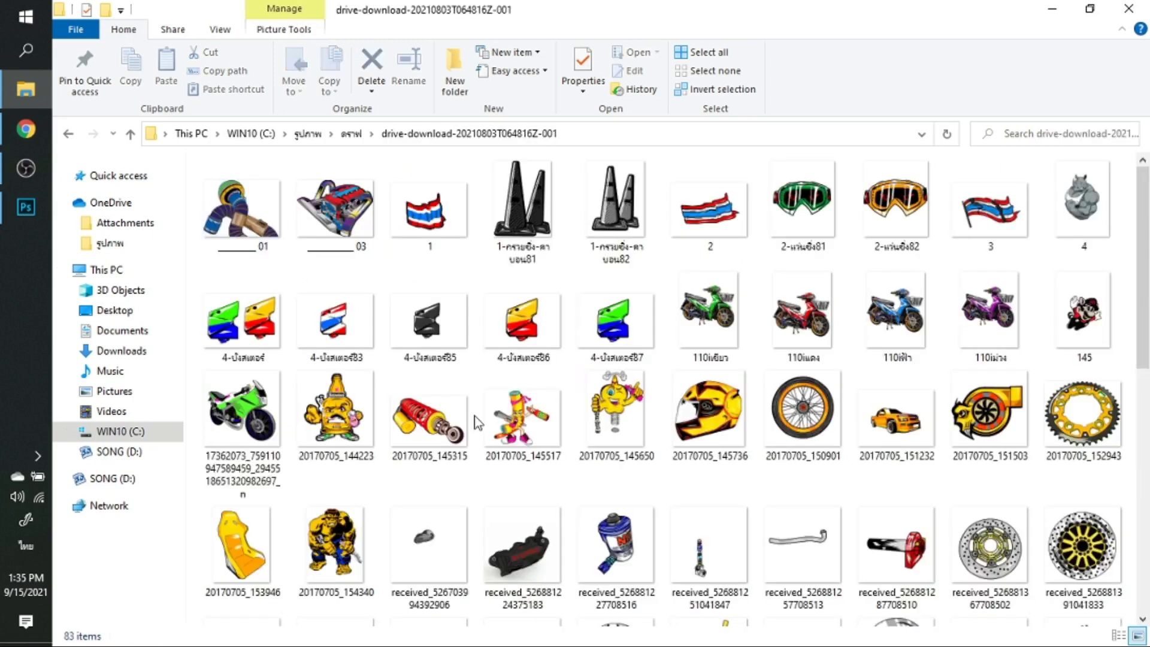
left_click(427, 218)
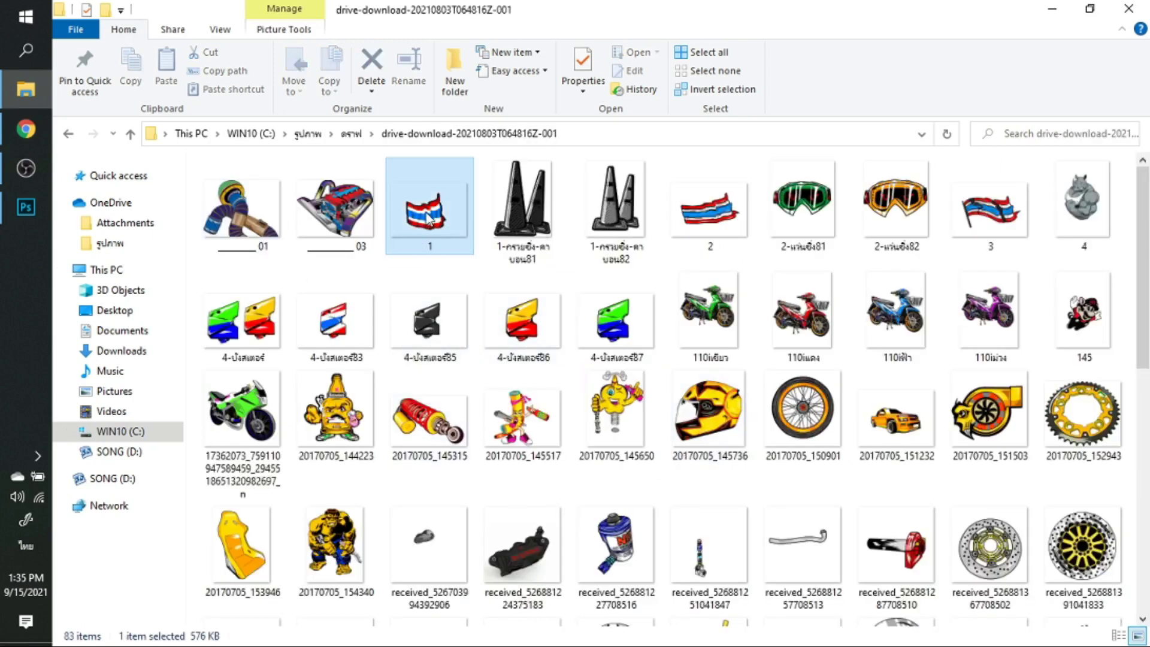
Place flag image 1, enlarge it to cover most of the canvas, and move it below the group.
mouse_move(406, 225)
left_mouse_down()
mouse_move(38, 213)
mouse_move(305, 287)
left_mouse_up()
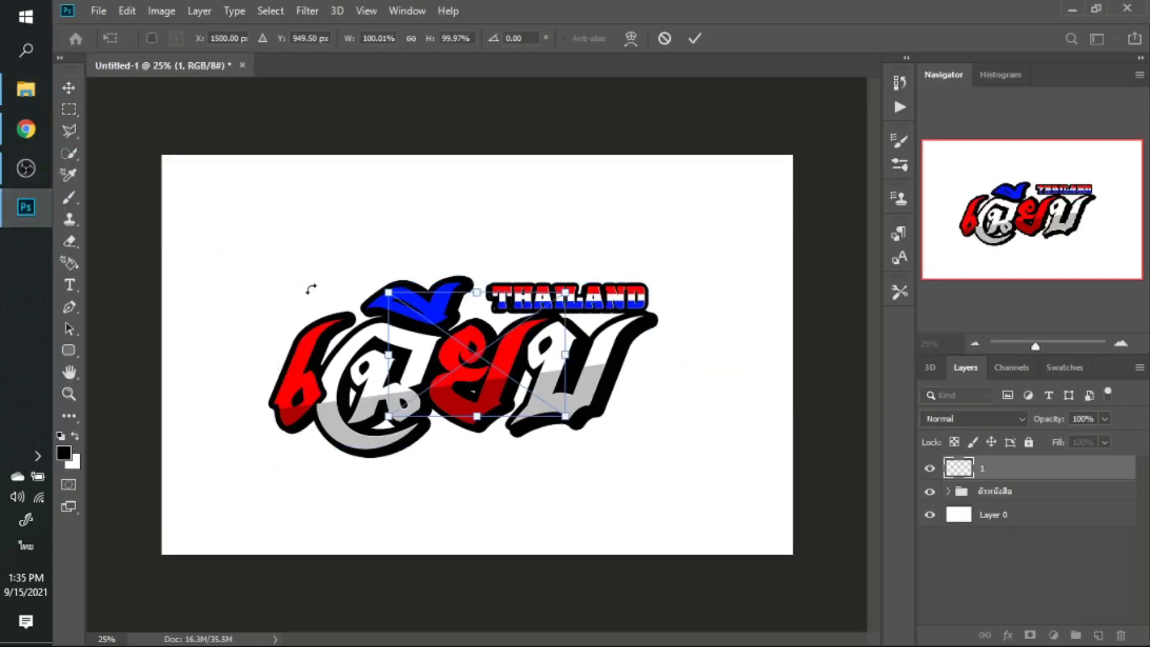
key("Return")
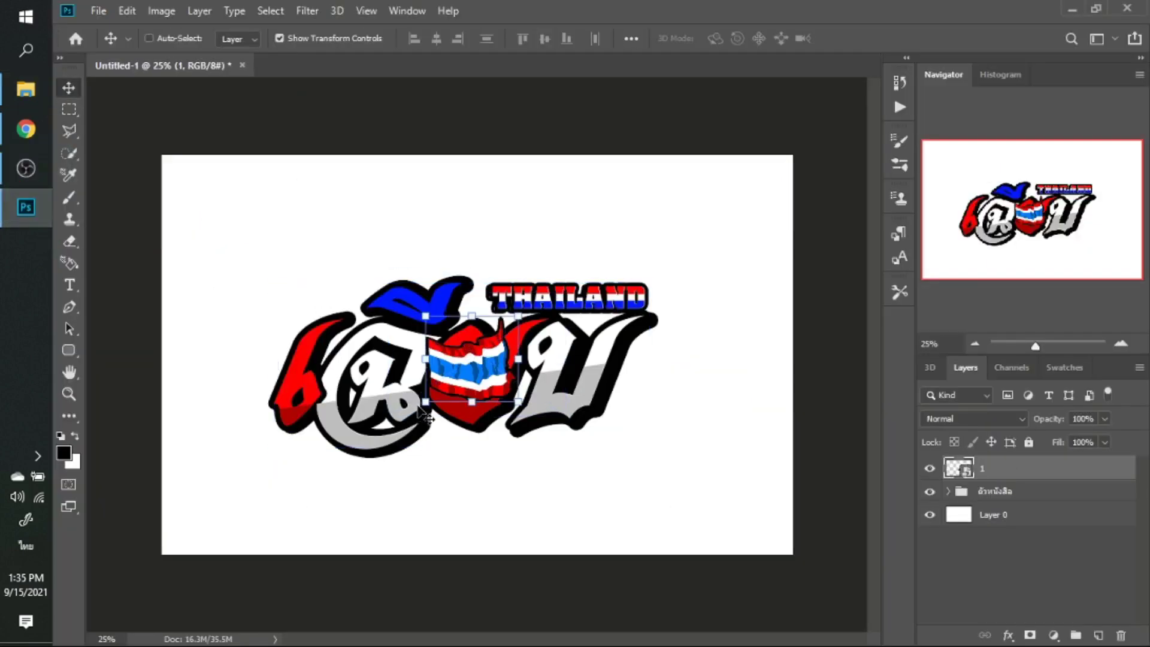
left_click_drag(425, 403, 348, 442)
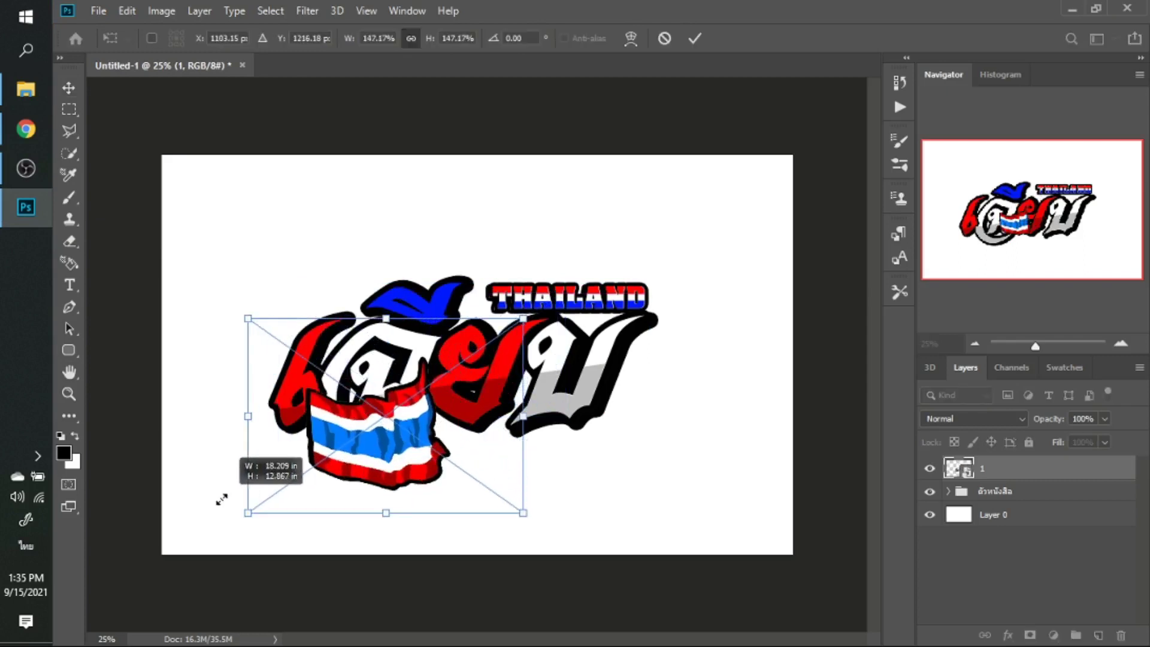
left_click_drag(331, 451, 174, 530)
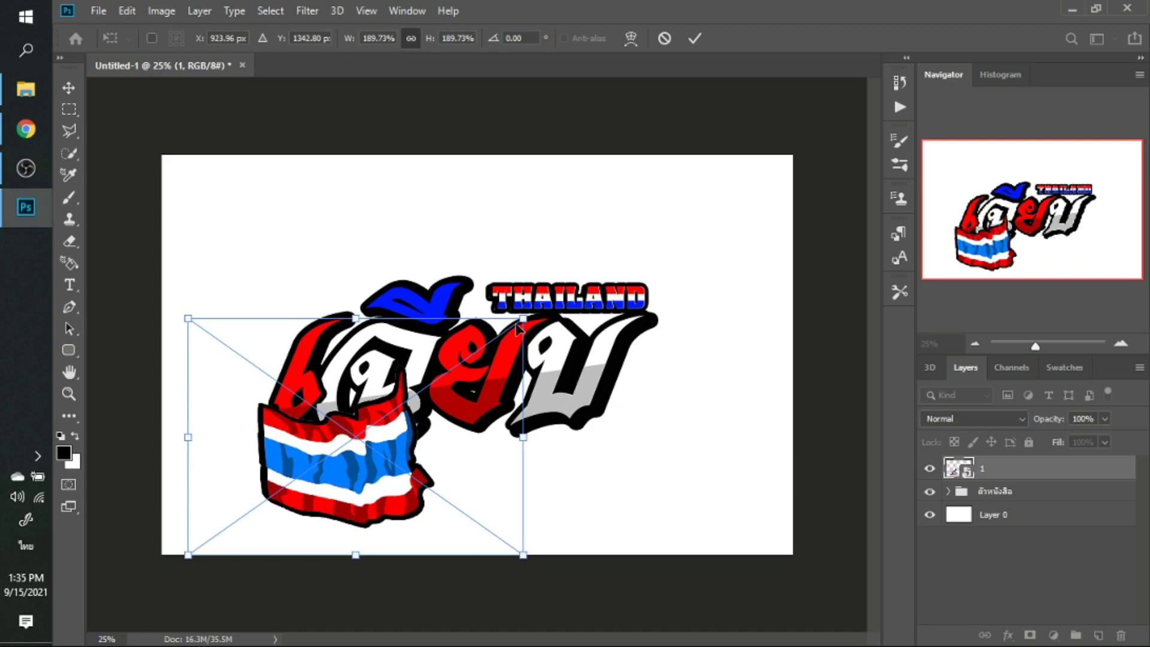
left_click_drag(525, 318, 893, 224)
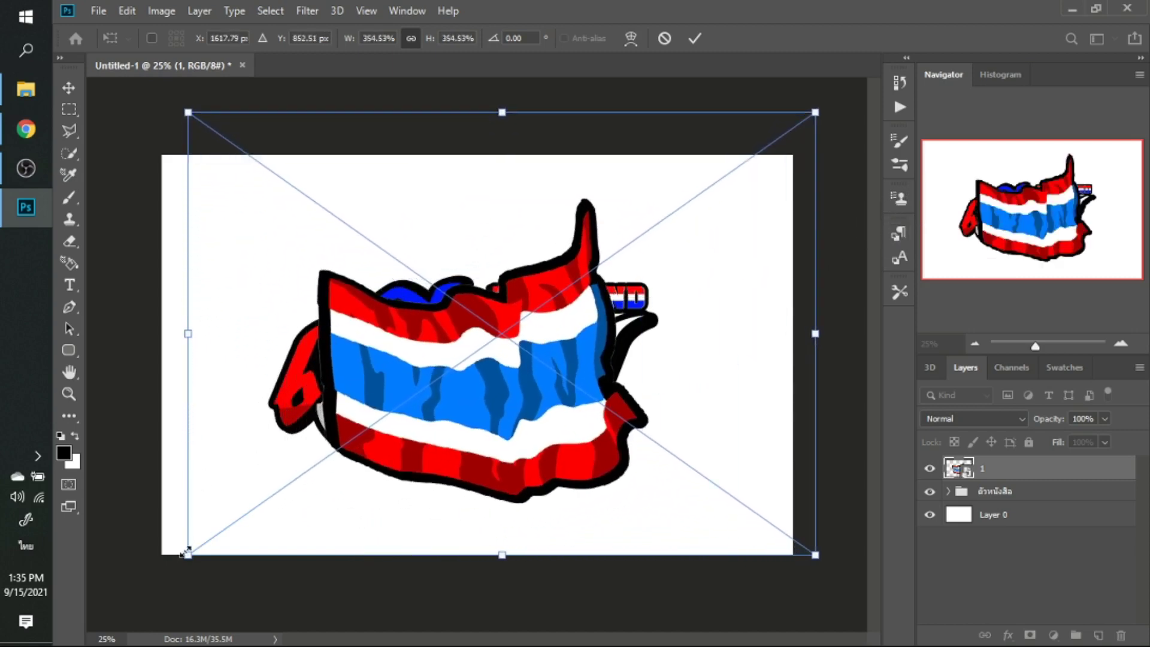
left_click_drag(181, 559, 90, 620)
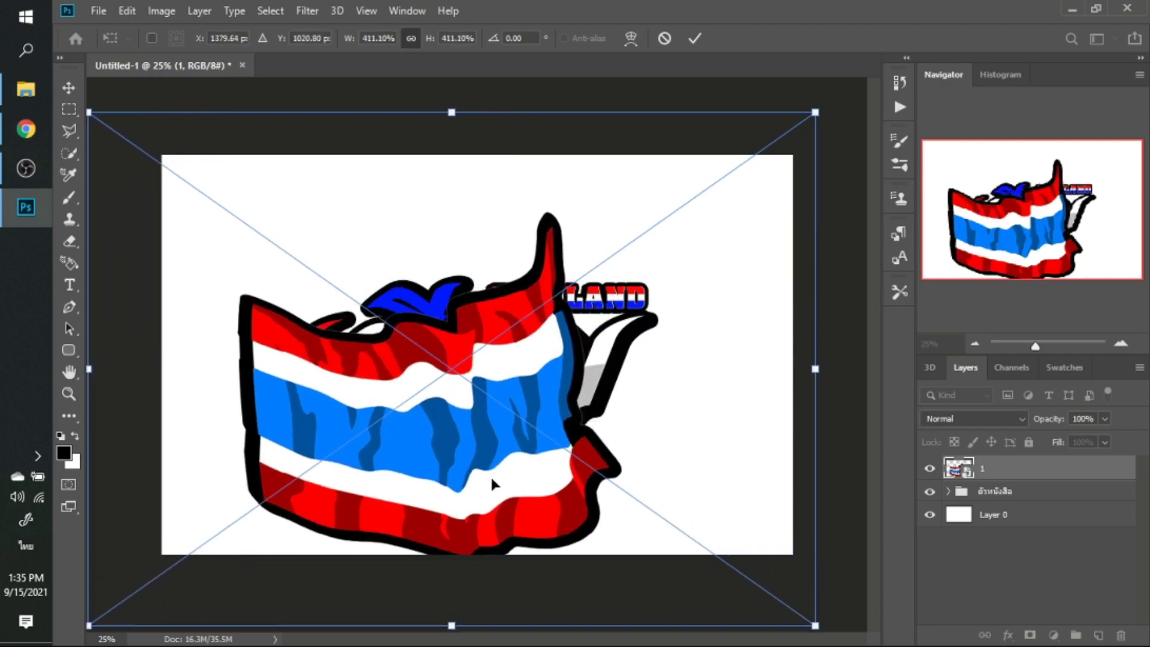
key("Return")
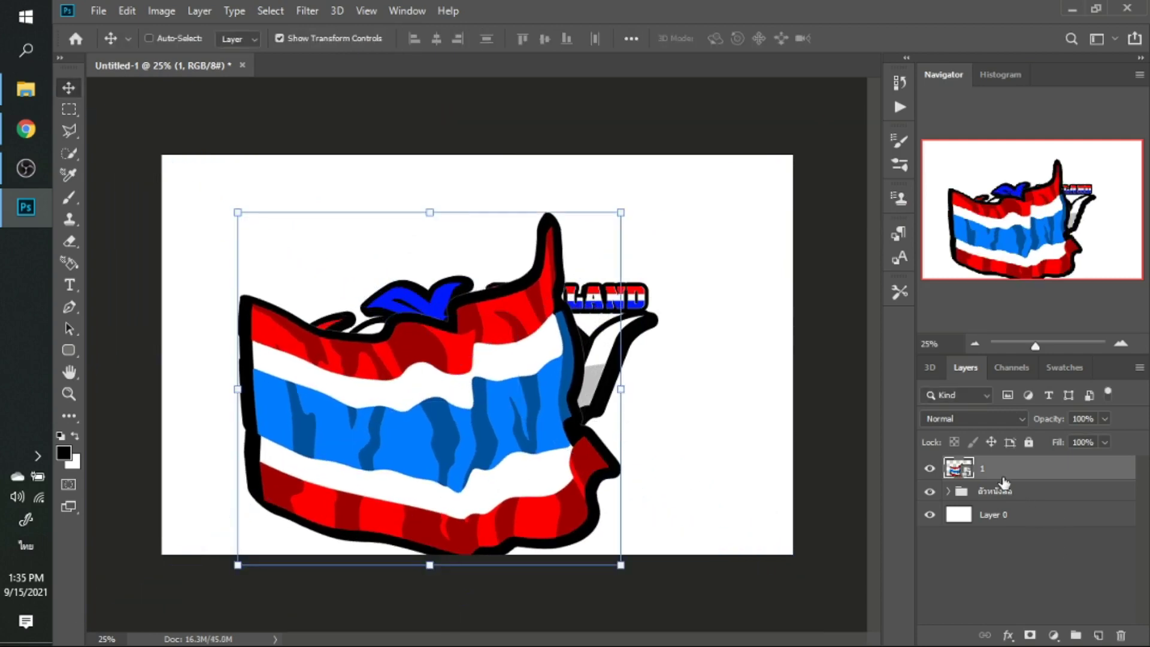
left_click_drag(1004, 479, 1014, 514)
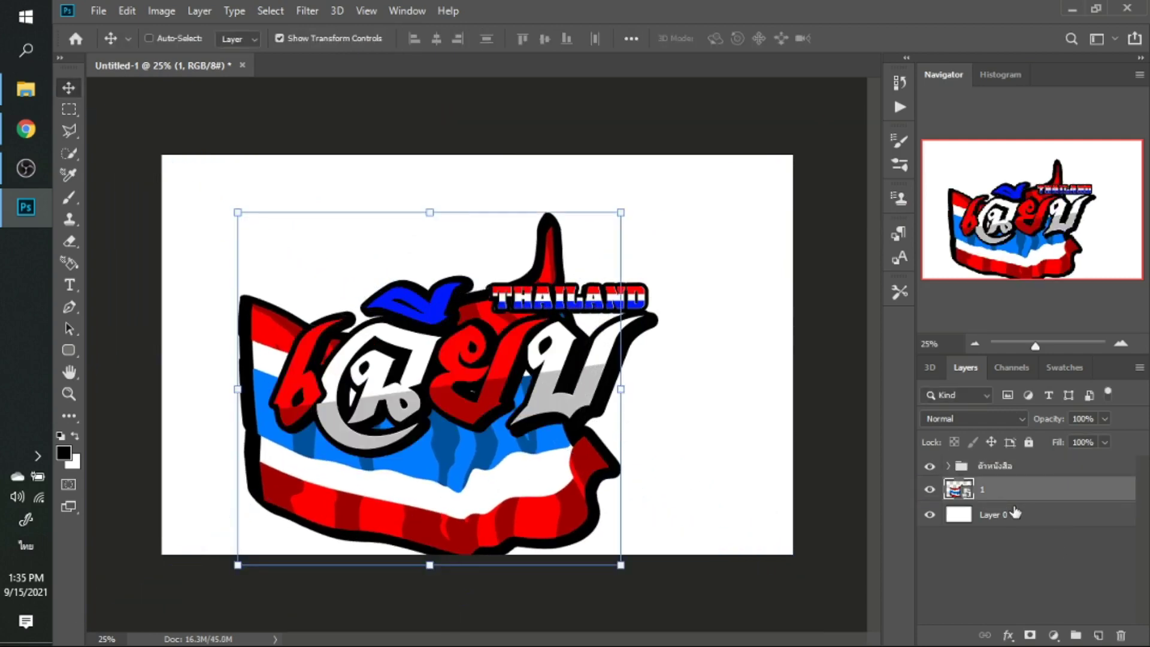
Squash the flag to about 305% height and shift it right behind the lettering.
left_click_drag(470, 487, 512, 433)
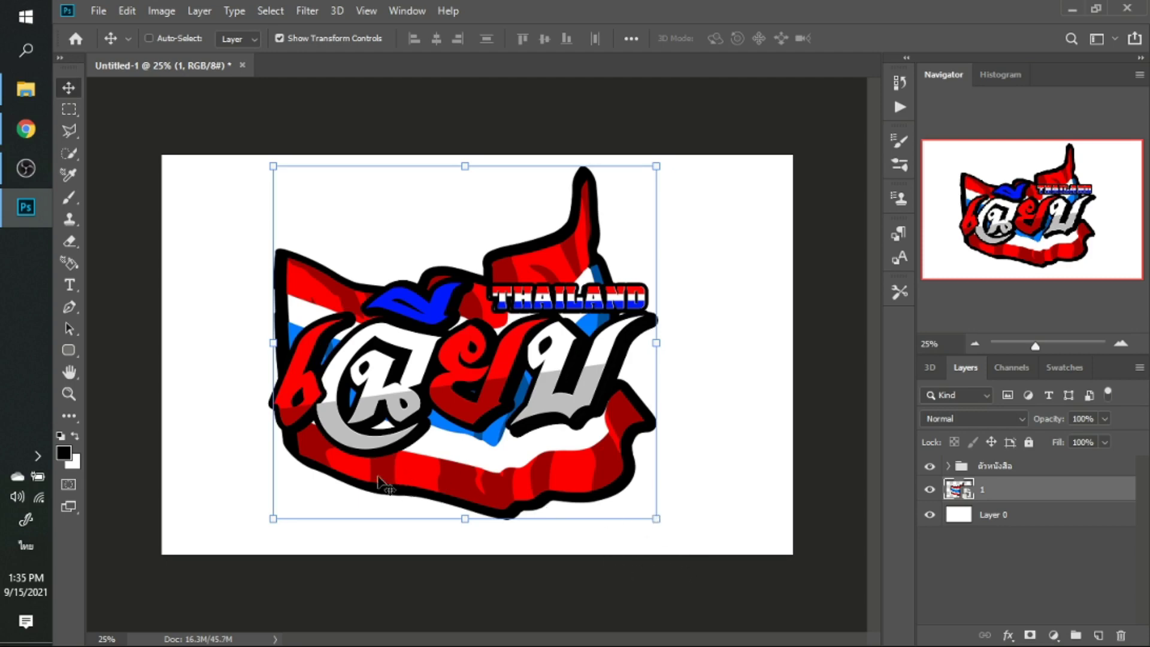
left_click(463, 516)
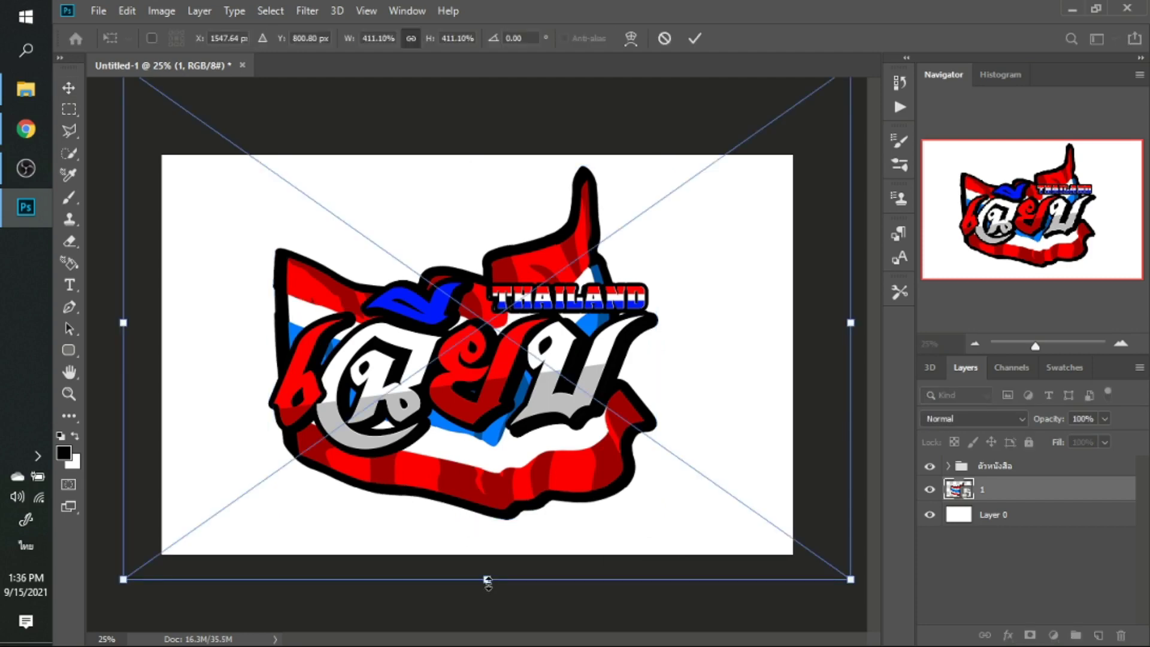
left_click_drag(488, 581, 497, 429)
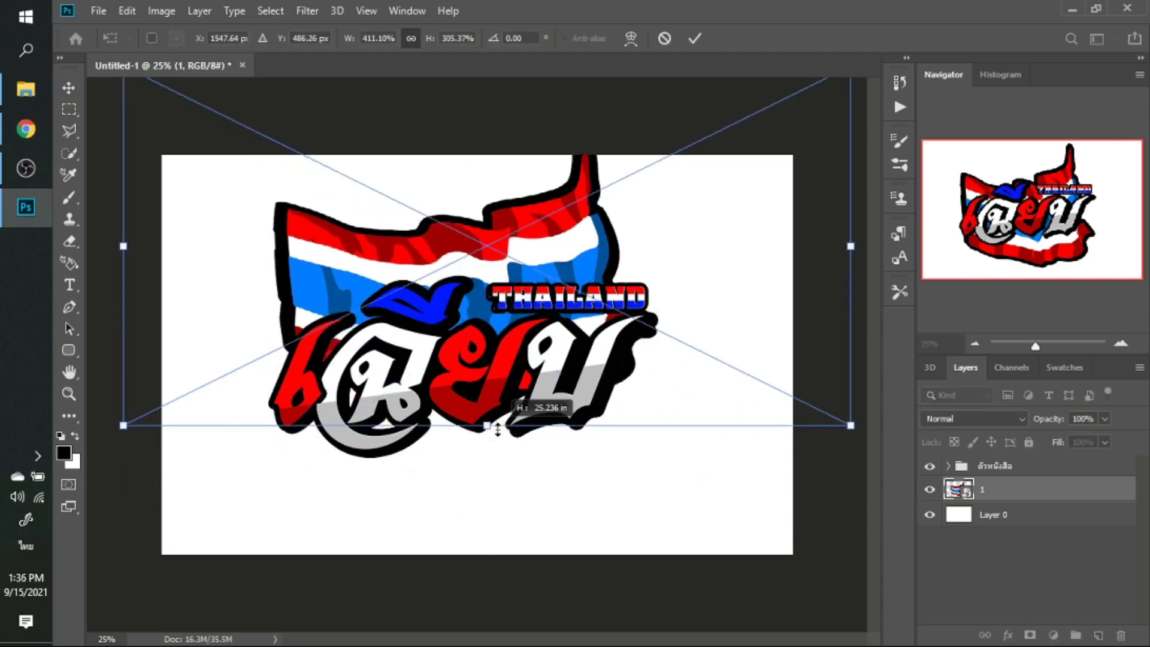
key("Return")
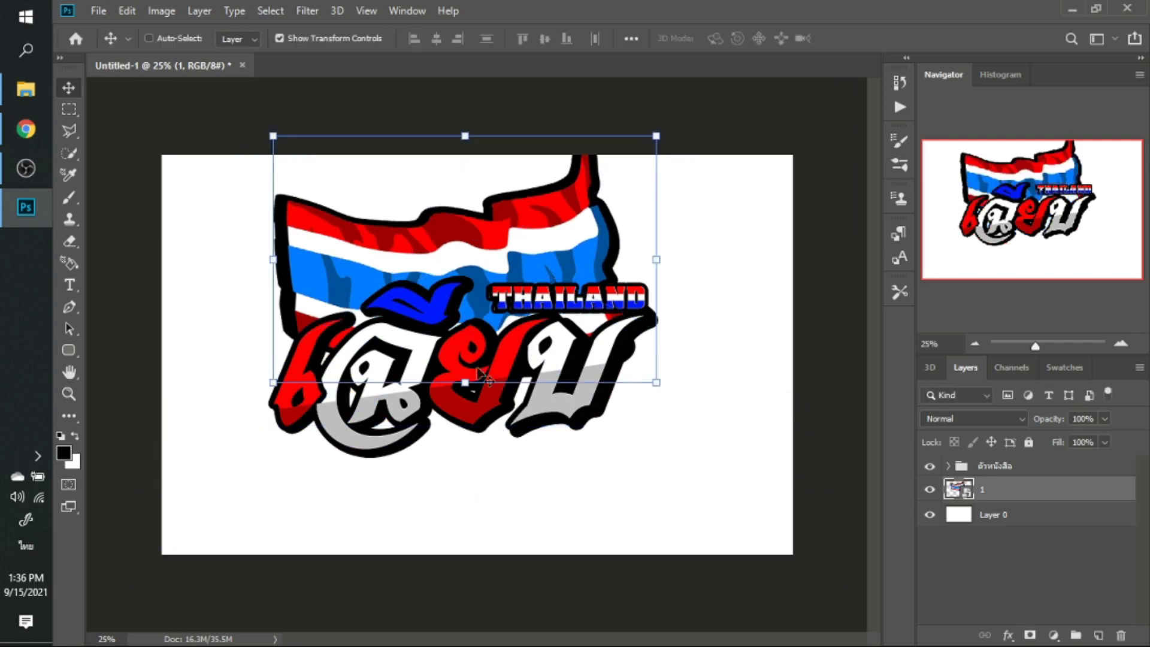
mouse_move(359, 275)
left_mouse_down()
mouse_move(430, 366)
mouse_move(452, 368)
left_mouse_up()
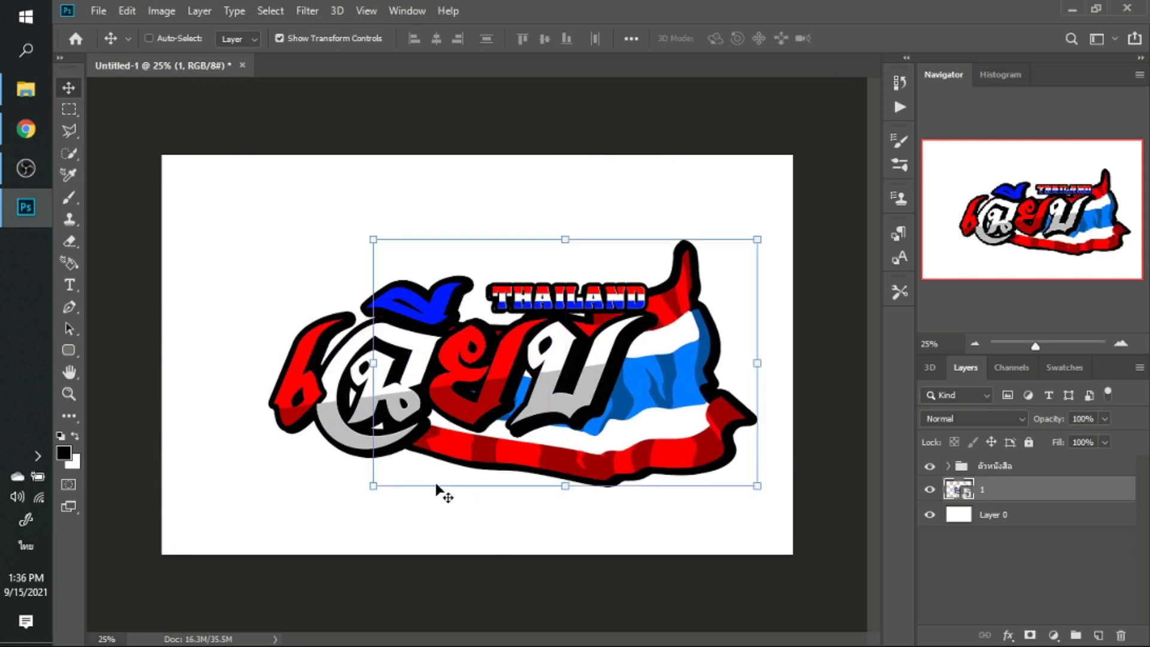
key("Right")
key("Right")
key("Right")
key("Right")
key("Right")
key("Right")
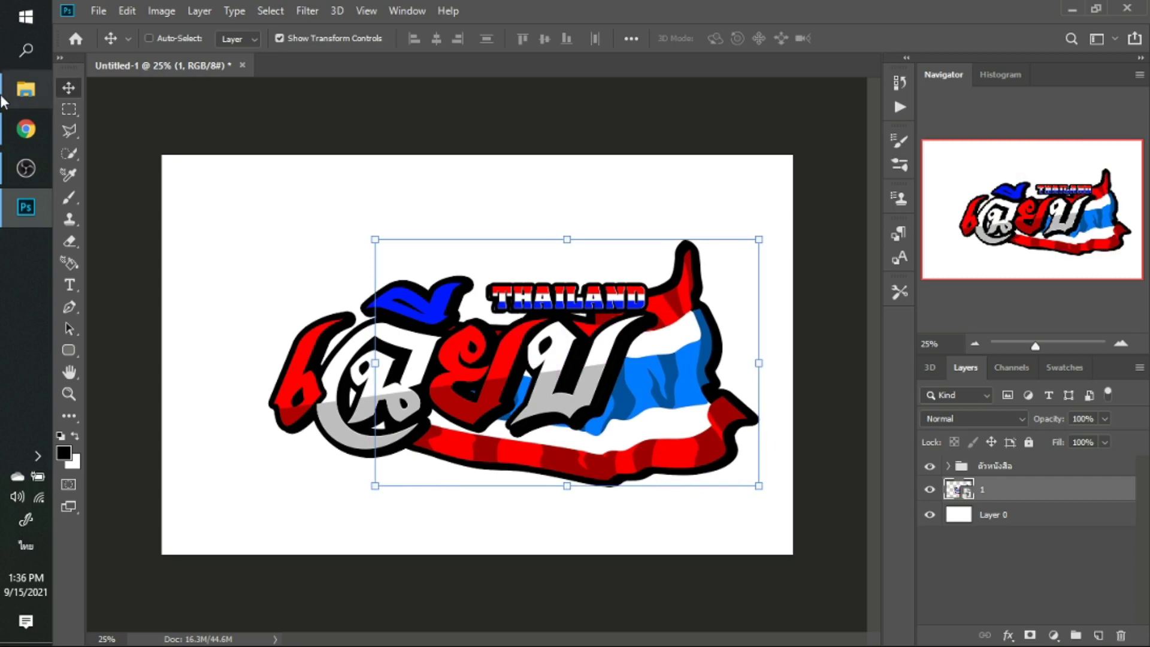
Select the 4-บังสเตอร์83 flag graphic in File Explorer and drag it toward Photoshop.
left_click(24, 89)
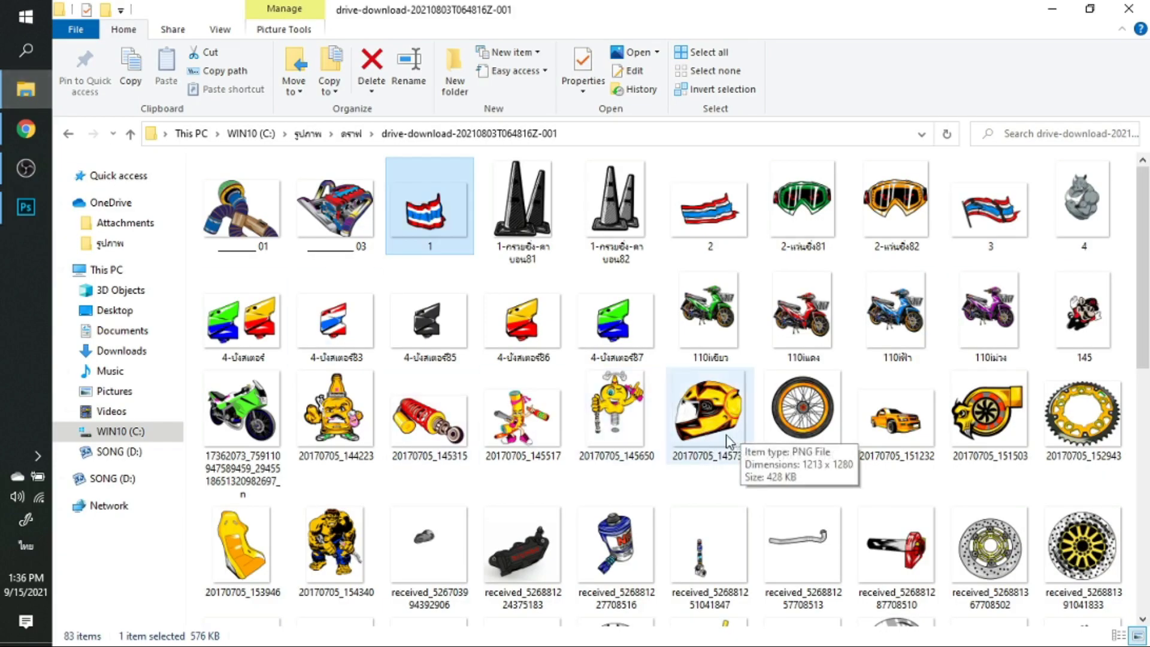
left_click(335, 333)
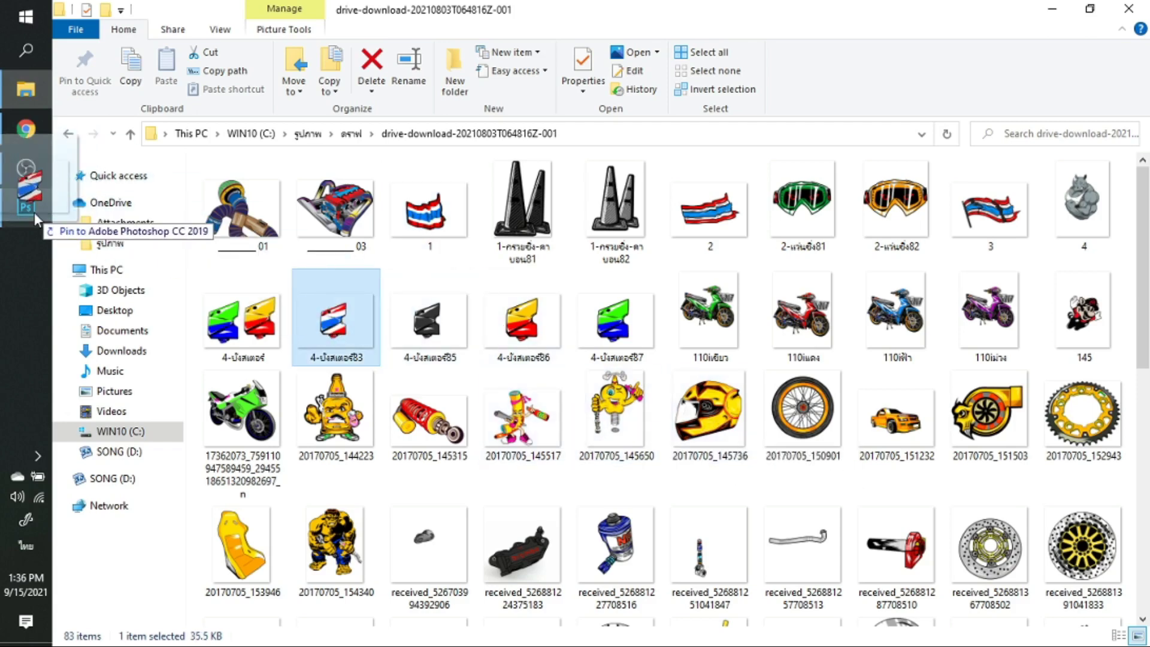
left_click_drag(335, 336, 258, 373)
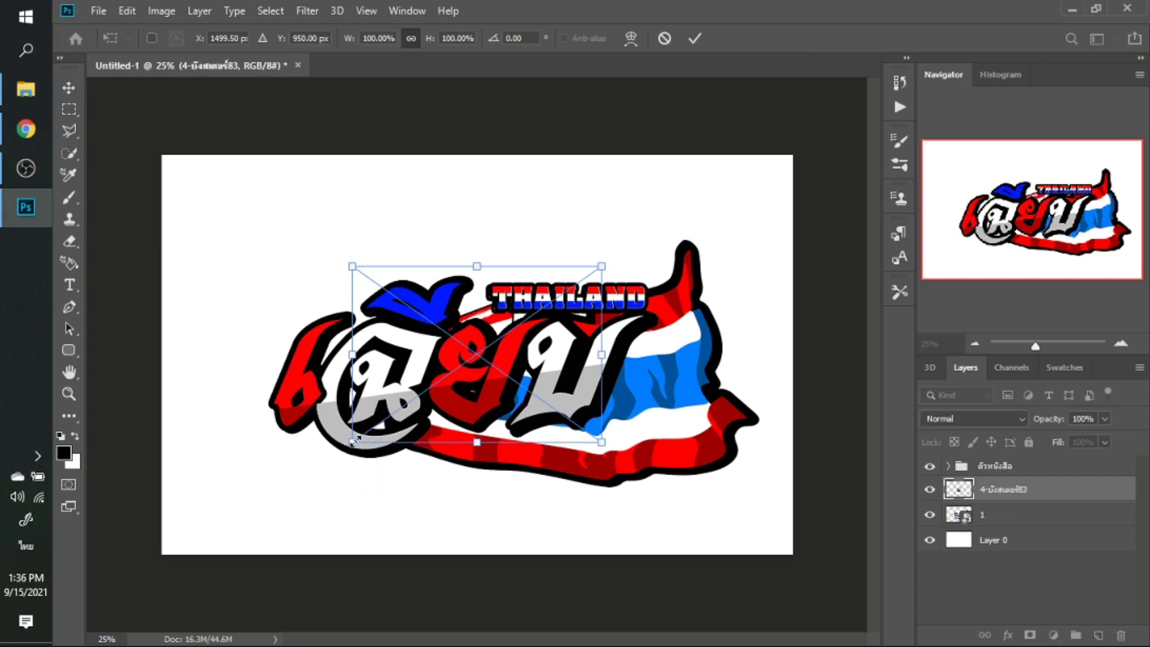
Enlarge the placed flag graphic to about 183% and put it beneath the main flag layer.
left_click_drag(353, 440, 193, 554)
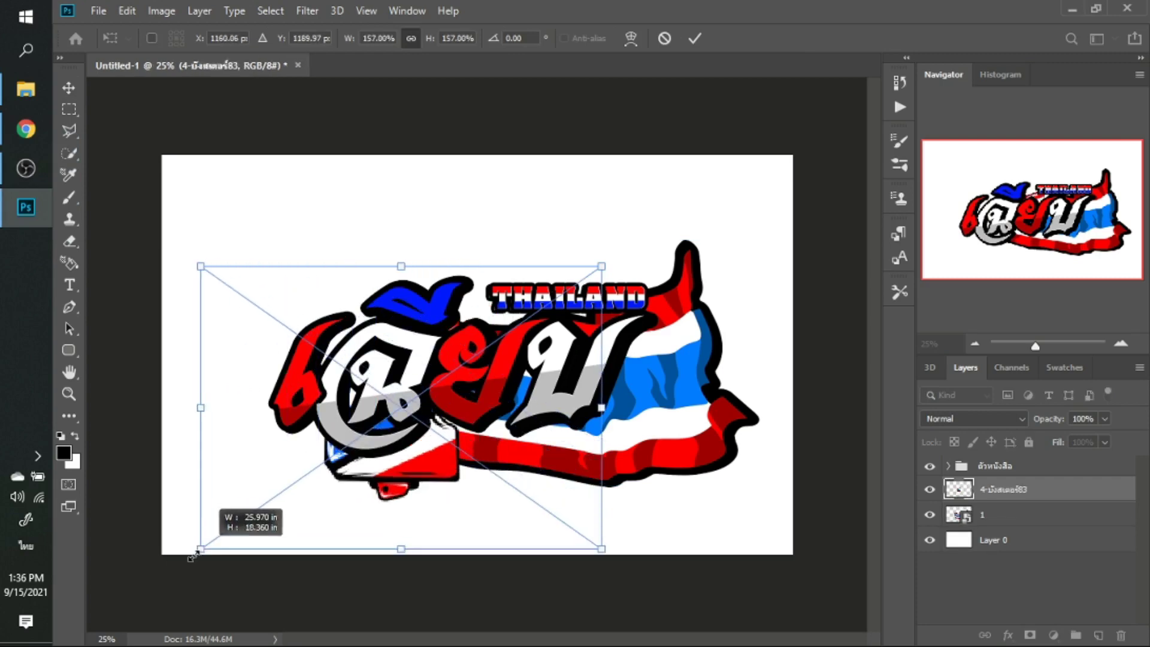
left_click_drag(193, 555, 142, 590)
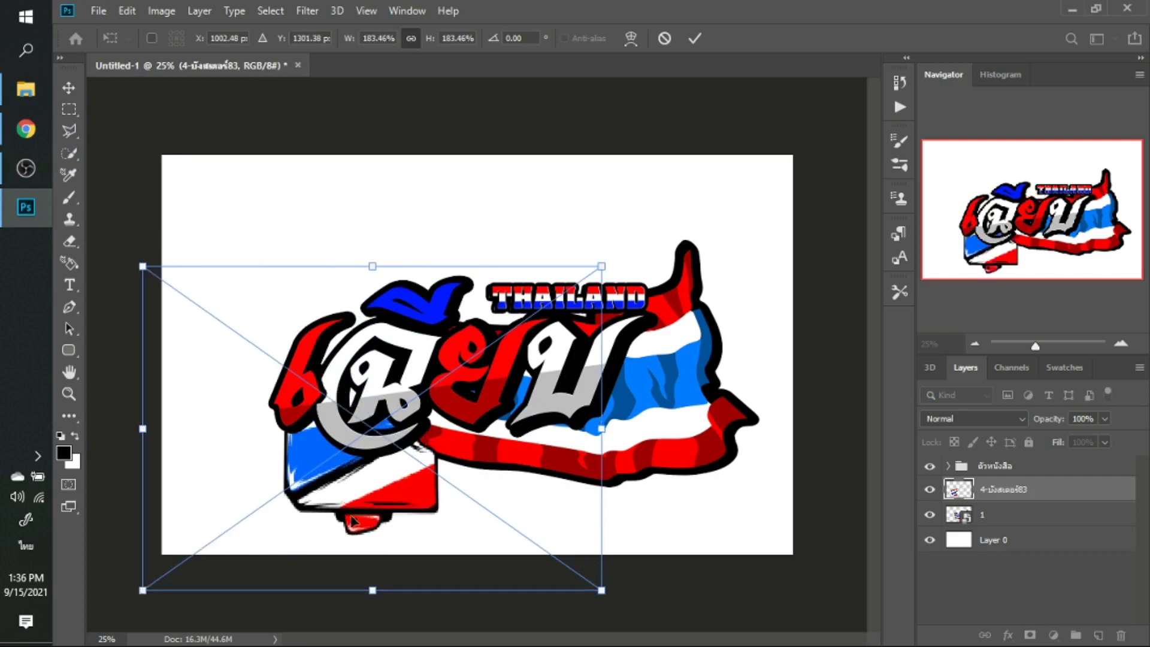
mouse_move(352, 520)
left_mouse_down()
mouse_move(316, 423)
mouse_move(316, 431)
left_mouse_up()
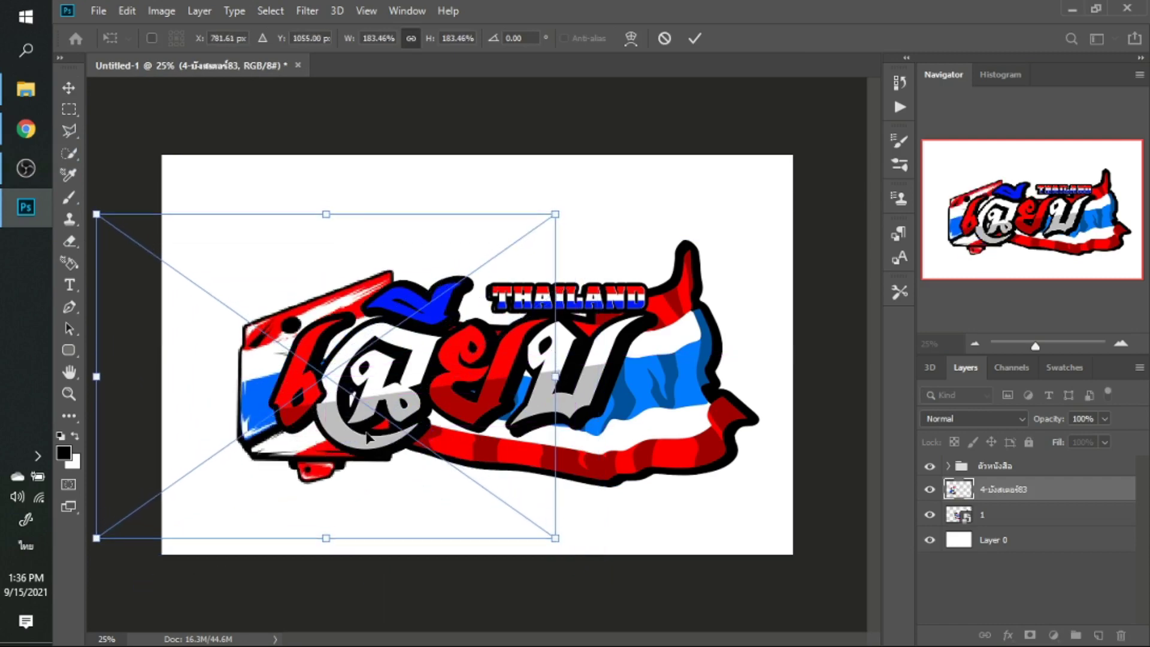
key("Return")
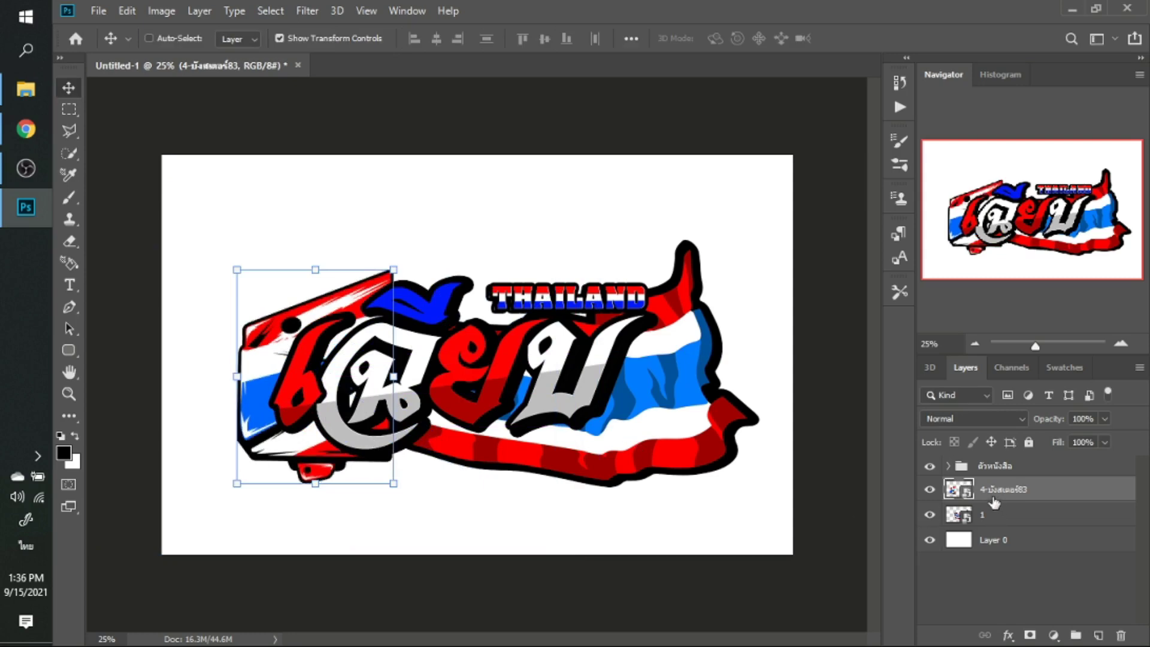
left_click_drag(994, 502, 991, 533)
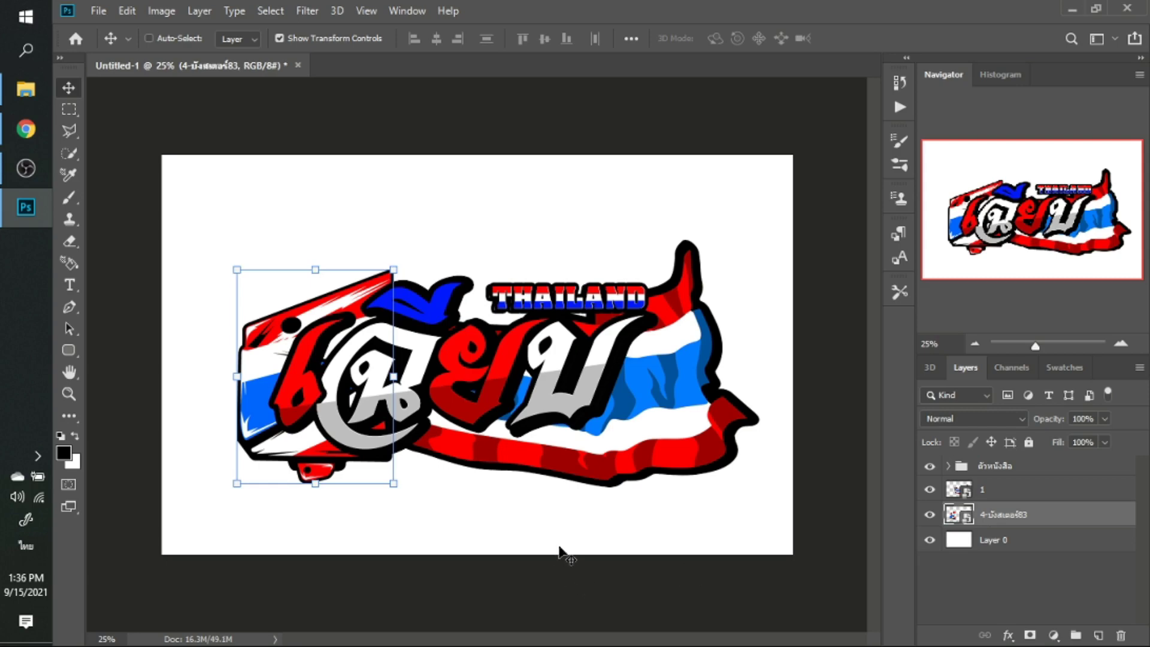
Tilt the flag graphic about 8.5° and position it behind the lettering's left end.
key("ctrl+t")
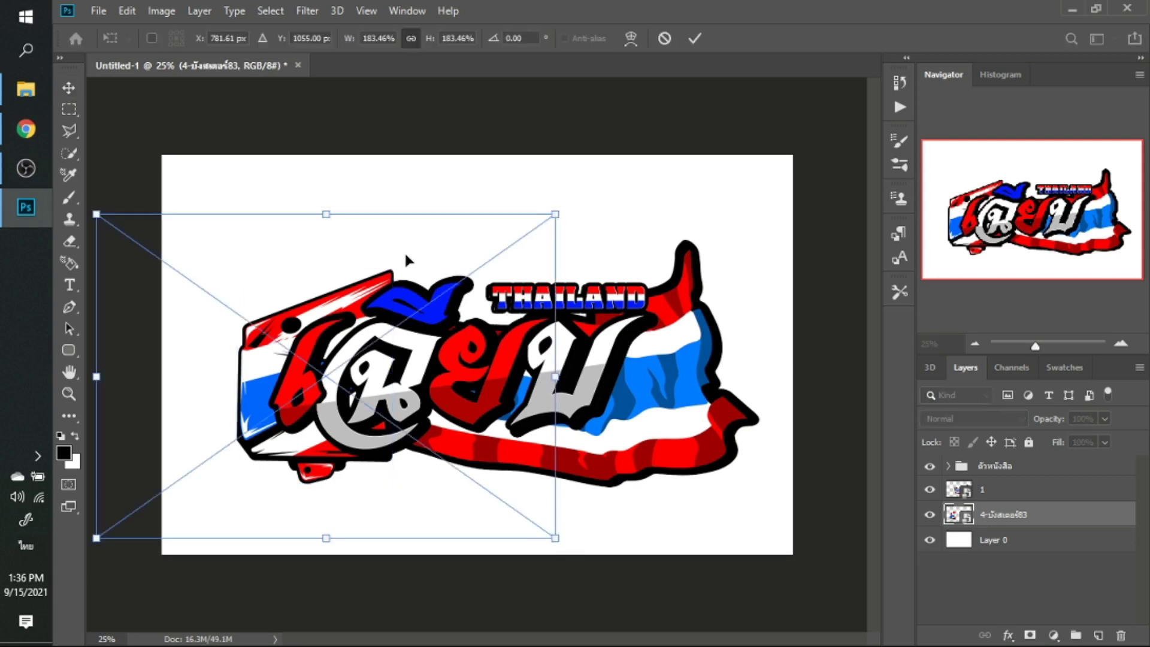
left_click_drag(571, 206, 611, 236)
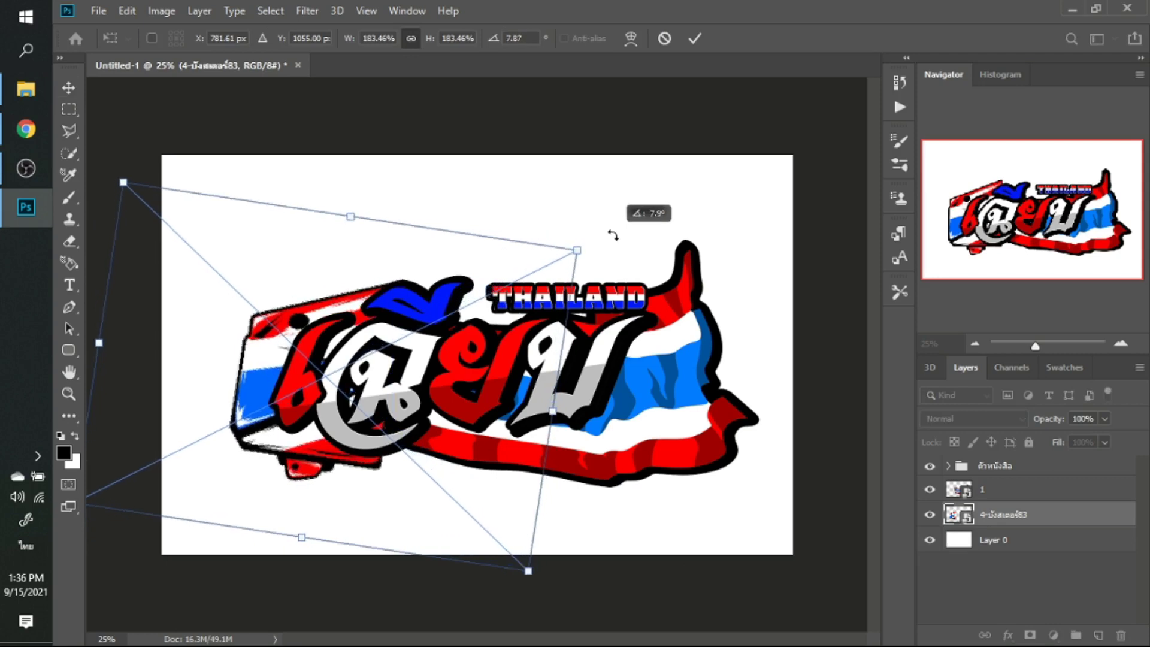
key("Return")
key("Return")
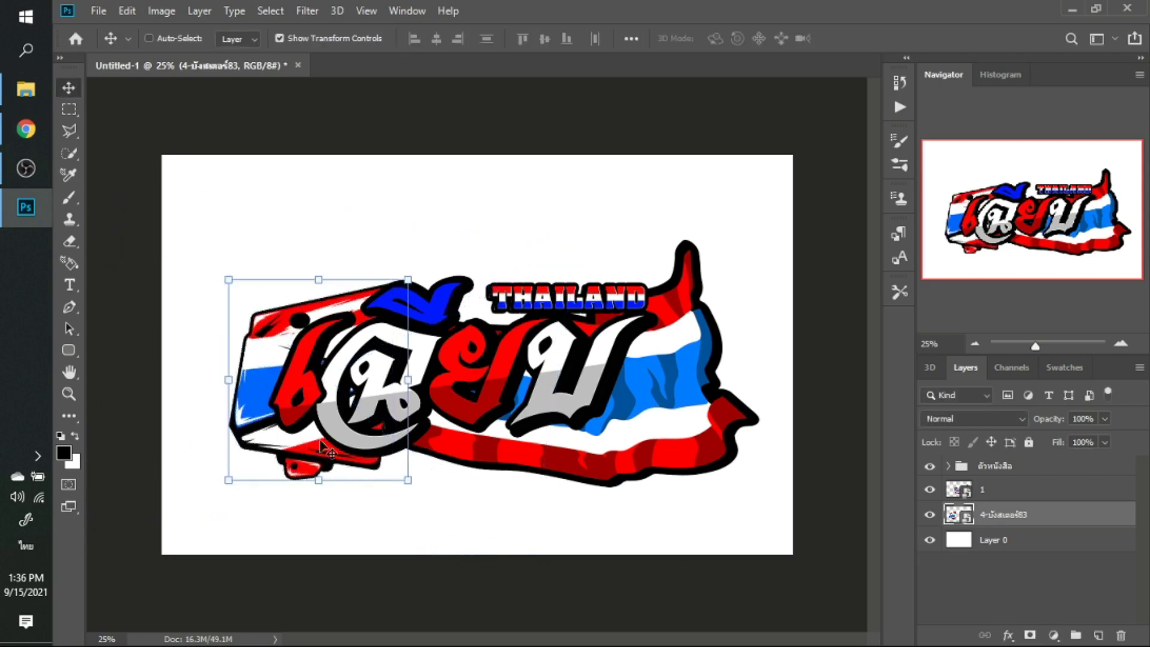
mouse_move(307, 441)
left_mouse_down()
mouse_move(315, 427)
mouse_move(671, 412)
left_mouse_up()
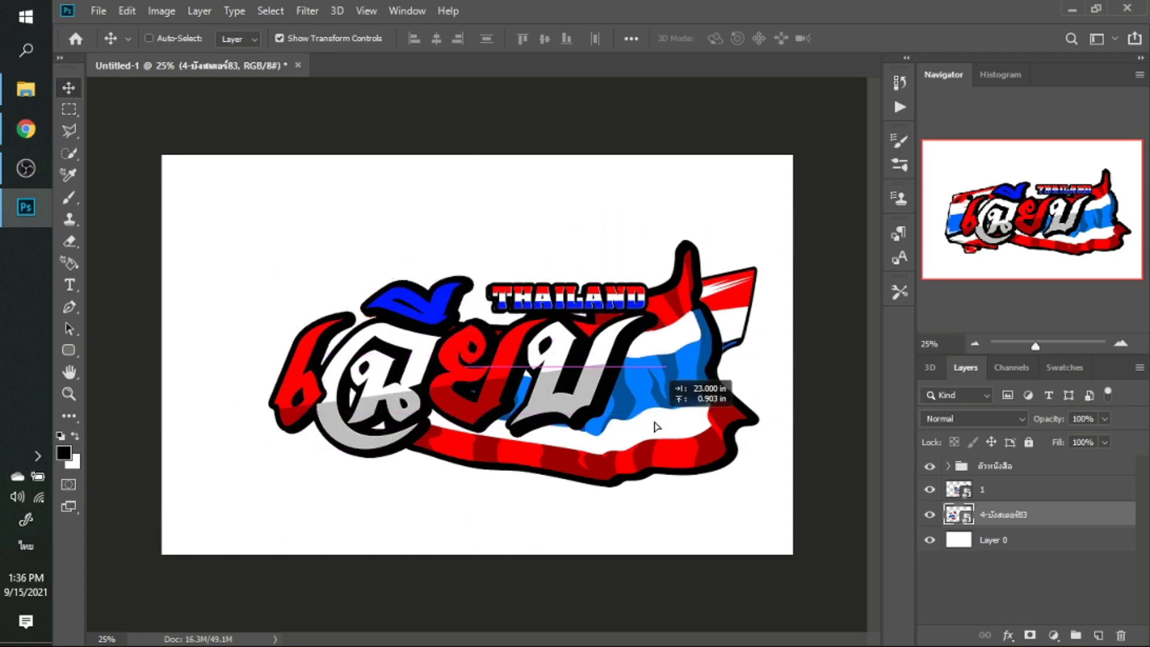
mouse_move(671, 412)
left_mouse_down()
mouse_move(232, 409)
mouse_move(325, 429)
left_mouse_up()
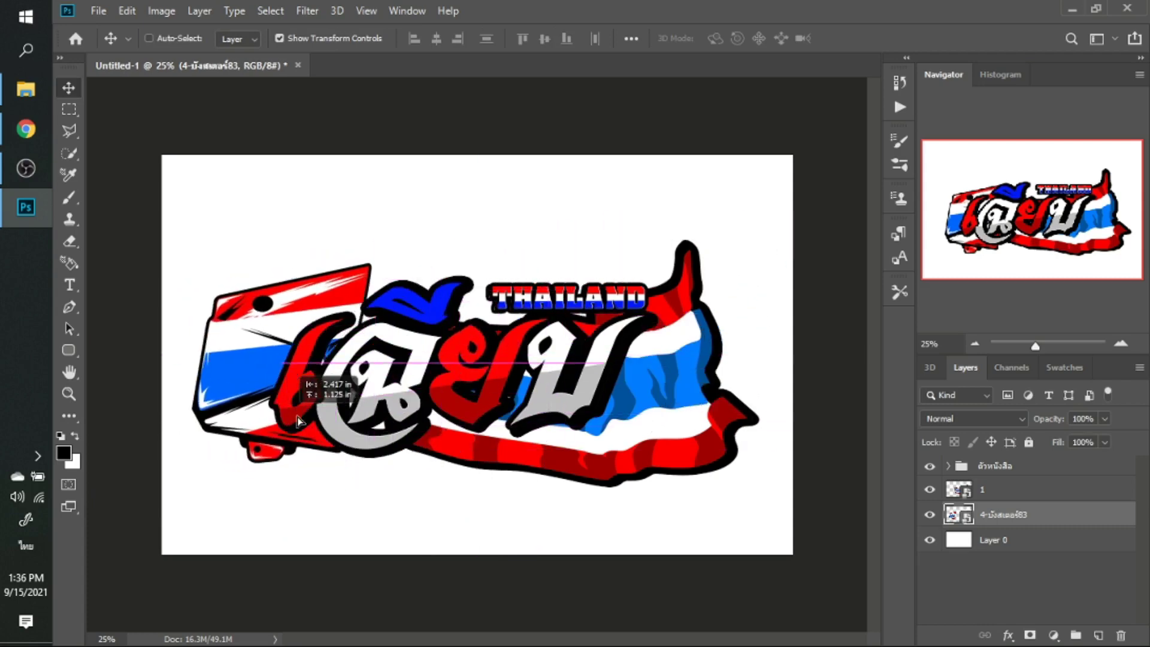
left_click_drag(326, 429, 327, 413)
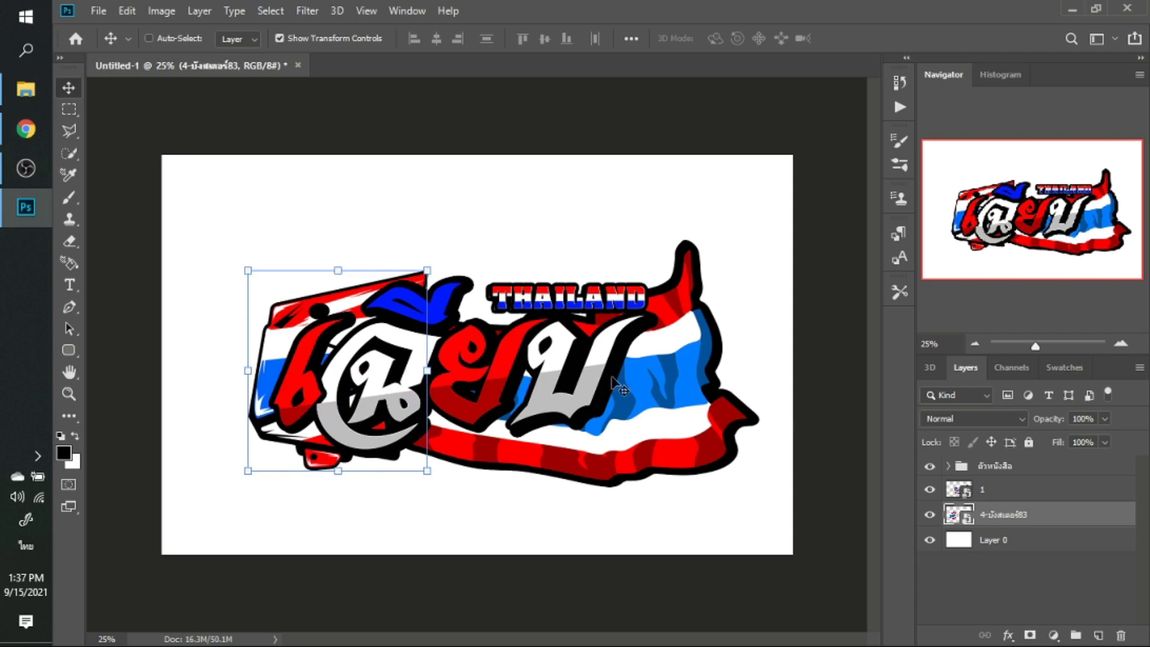
In the image folder, find waving flag image 3 and drag it toward Photoshop.
left_click(25, 89)
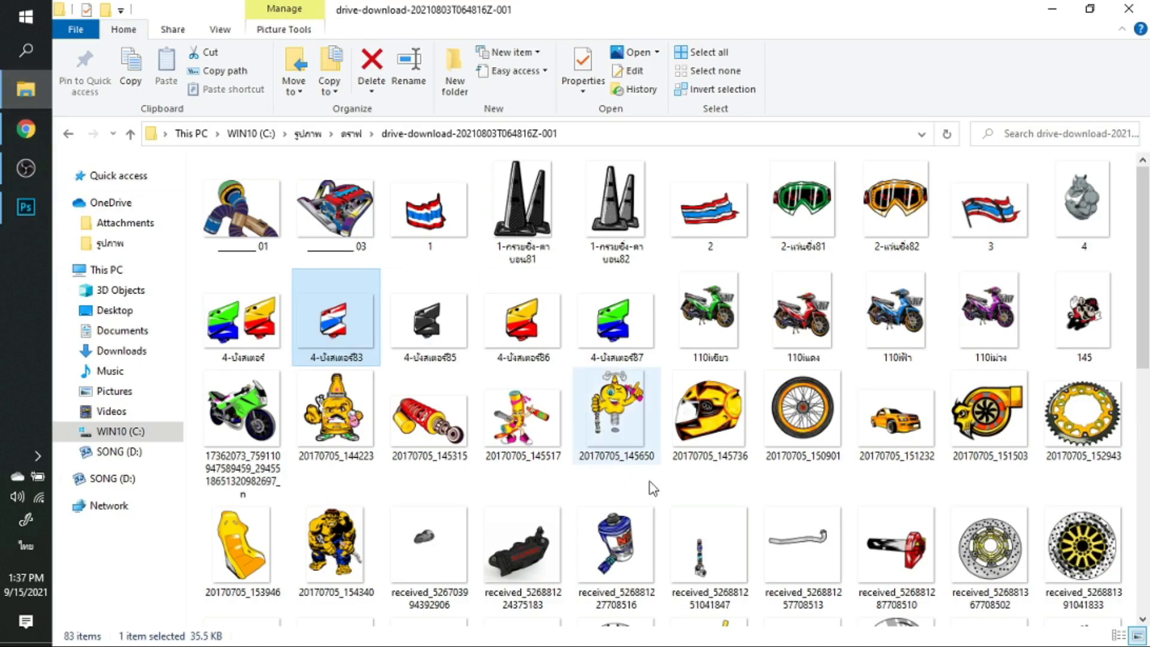
scroll(704, 500, "down", 5)
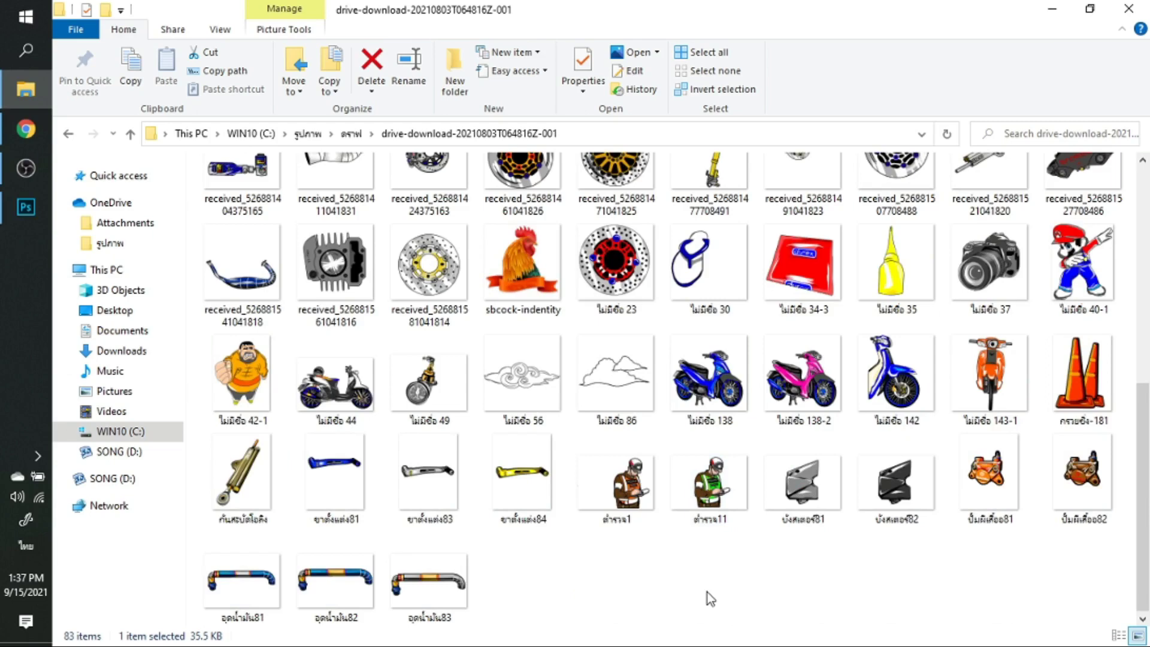
scroll(710, 598, "up", 4)
scroll(708, 598, "up", 3)
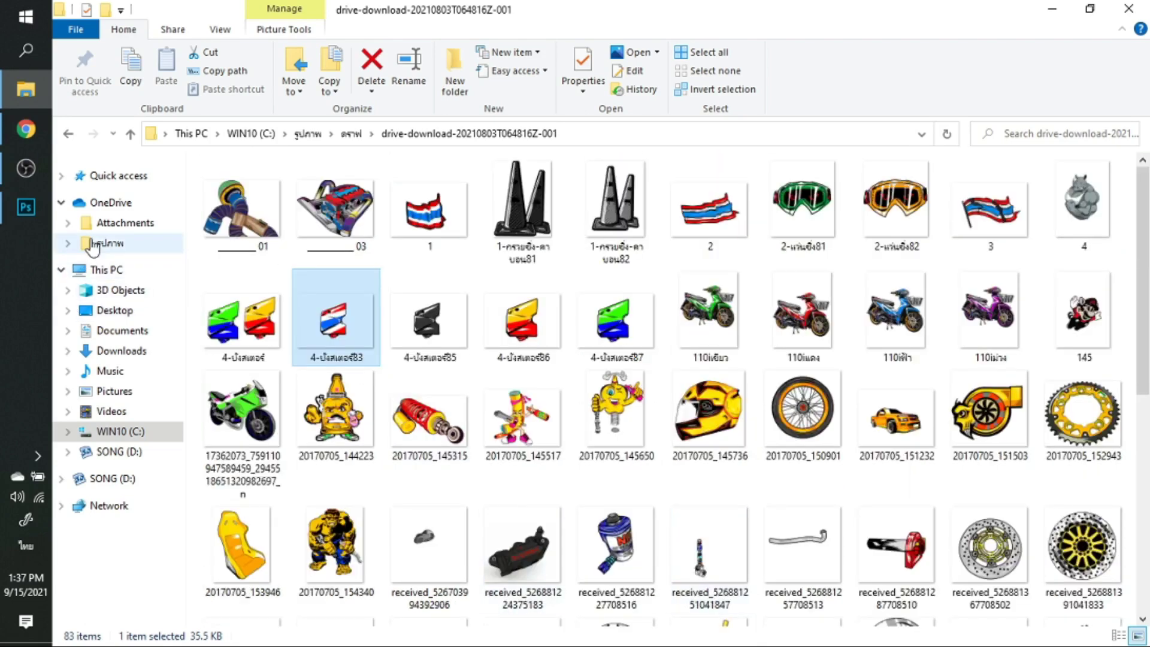
left_click_drag(978, 240, 137, 243)
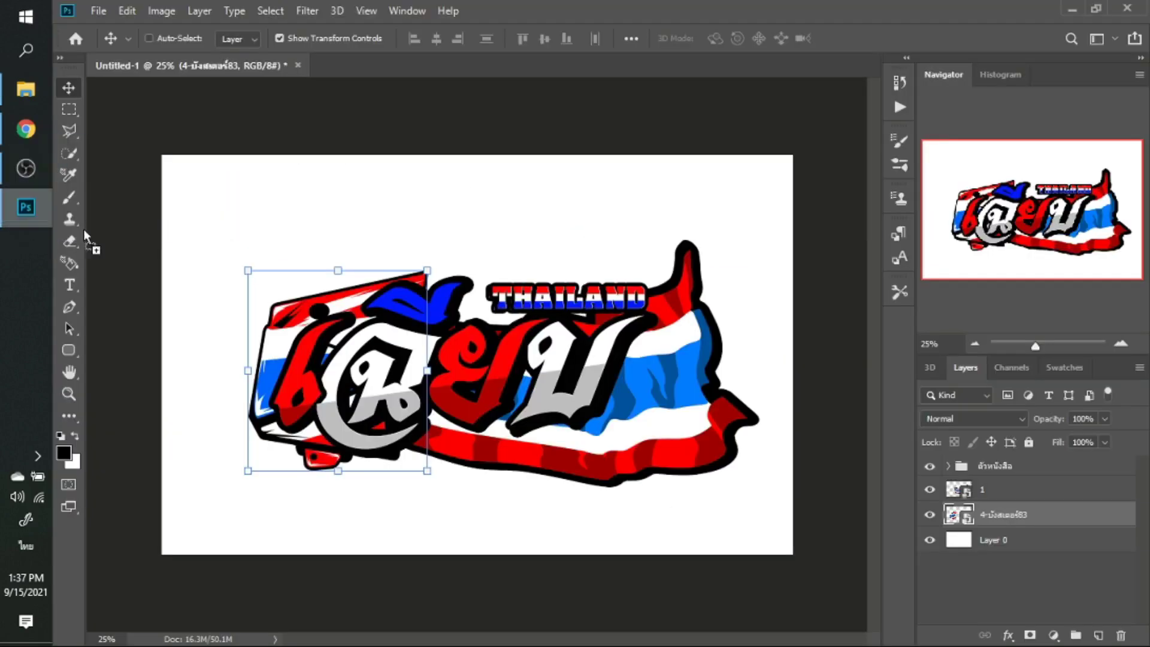
Place flag image 3 as a new layer above THAILAND and scale it up.
left_click_drag(136, 242, 317, 274)
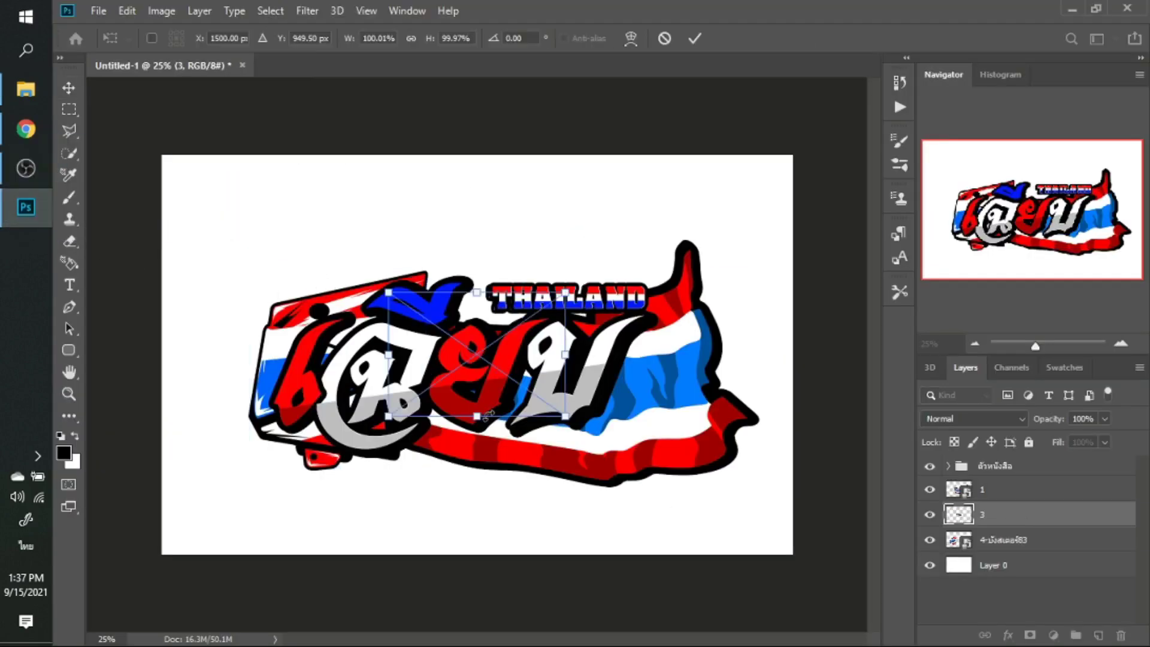
key("Return")
mouse_move(496, 385)
left_mouse_down()
mouse_move(614, 255)
mouse_move(550, 275)
left_mouse_up()
key("ctrl+t")
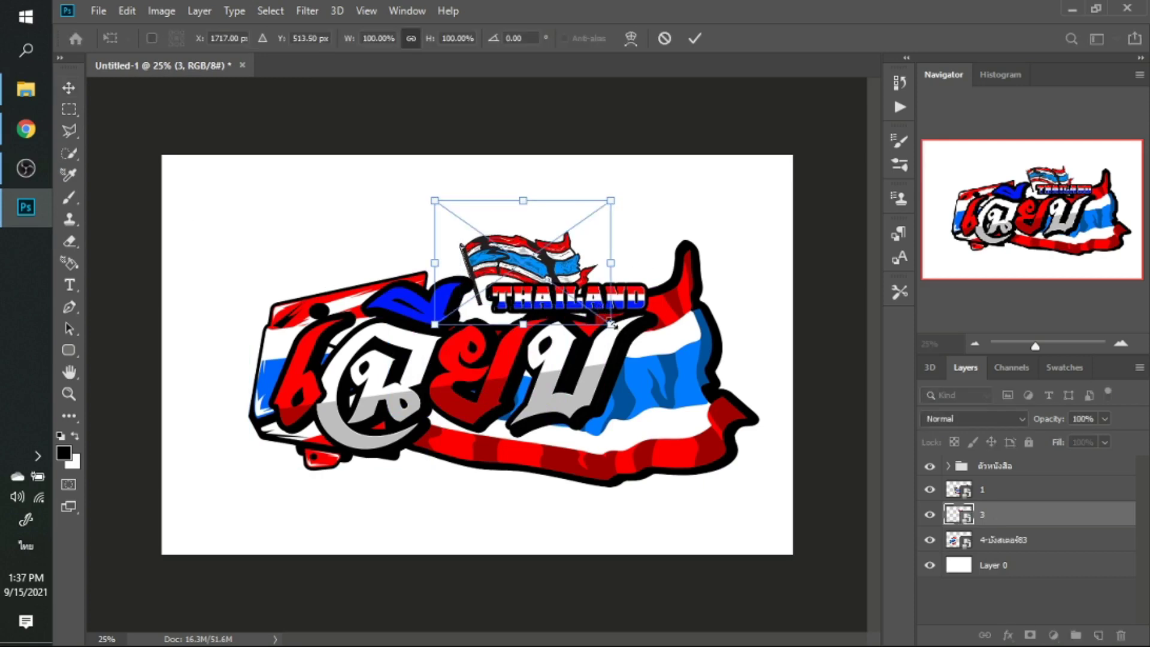
left_click_drag(612, 324, 769, 416)
key("Return")
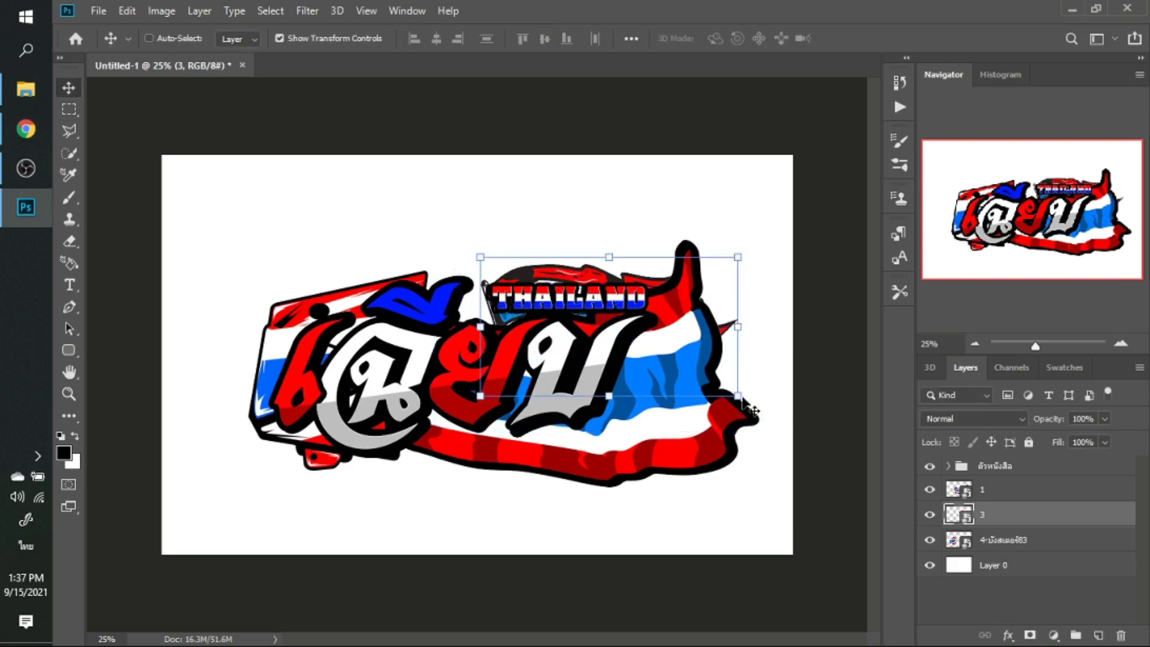
Position the new flag behind the THAILAND text and stack layer 3 above layer 1.
left_click_drag(611, 360, 575, 317)
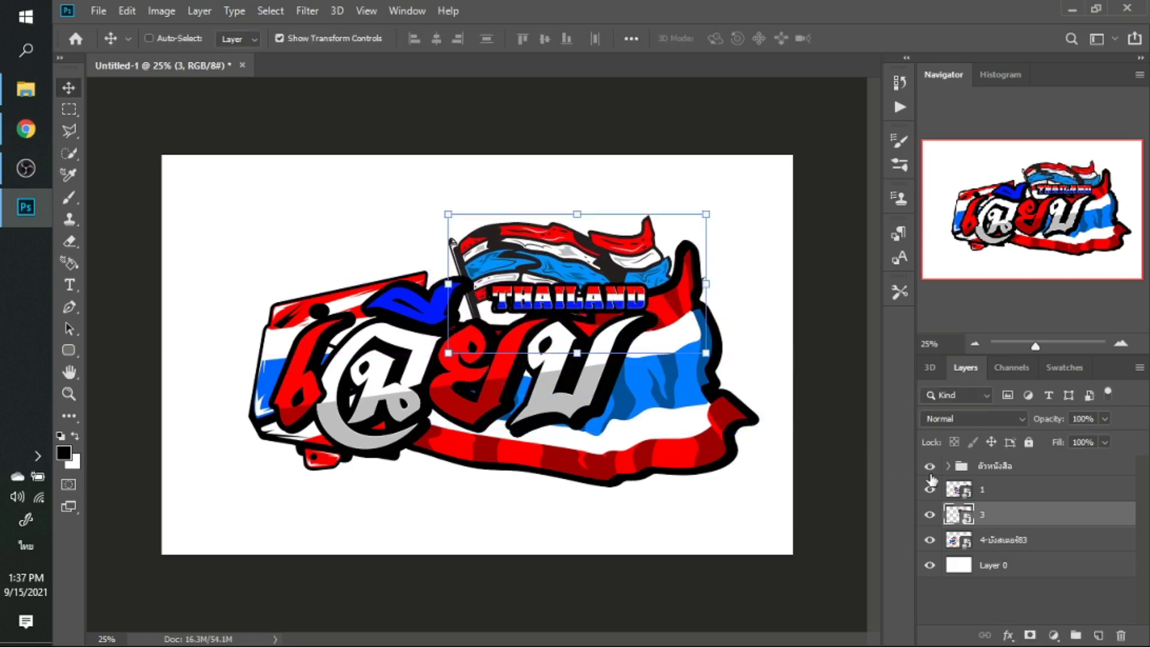
left_click_drag(981, 513, 985, 487)
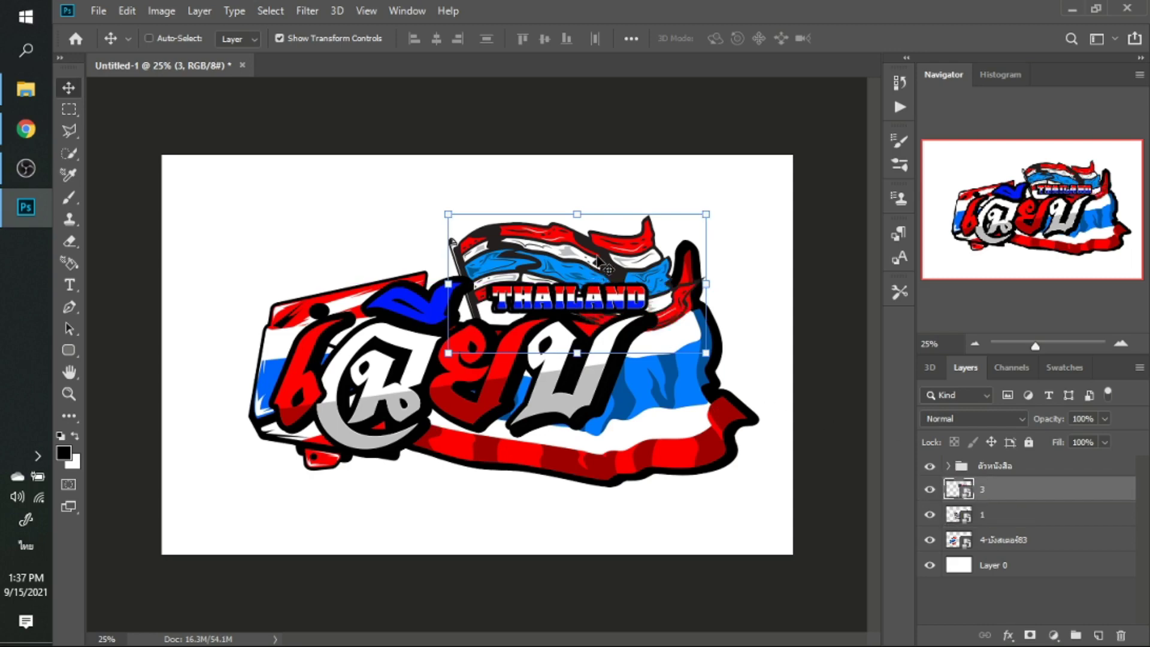
left_click_drag(605, 263, 684, 238)
mouse_move(637, 280)
left_mouse_down()
mouse_move(596, 277)
mouse_move(593, 258)
left_mouse_up()
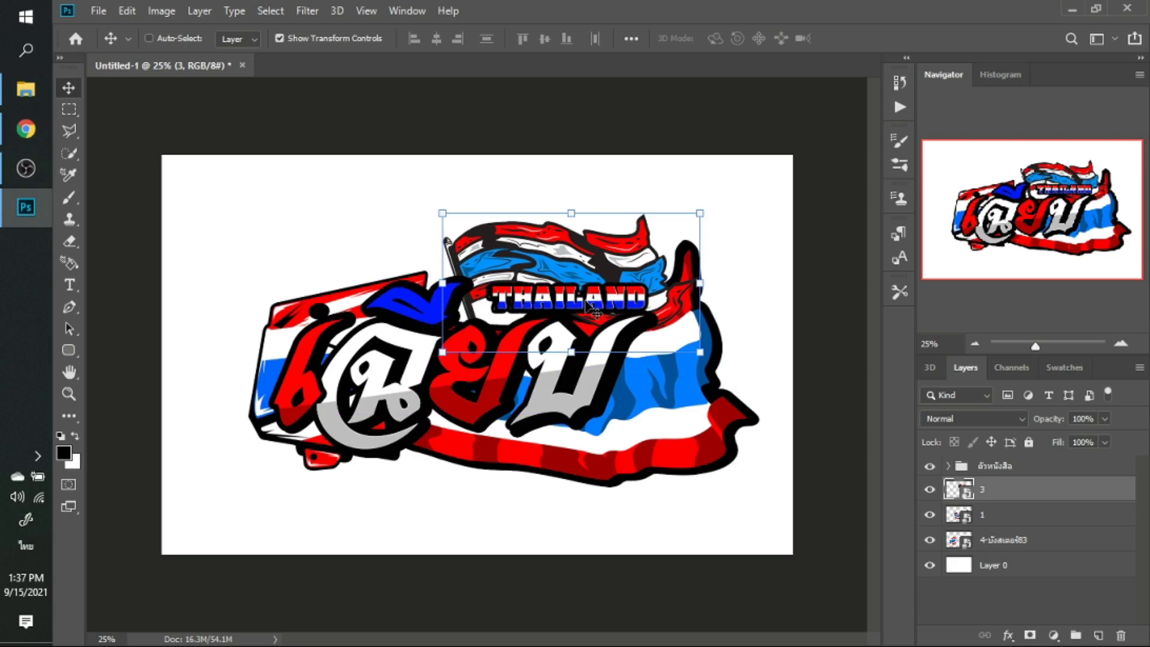
Group the three flag image layers into a group named พื้นหลัง.
left_click(1033, 542, "shift")
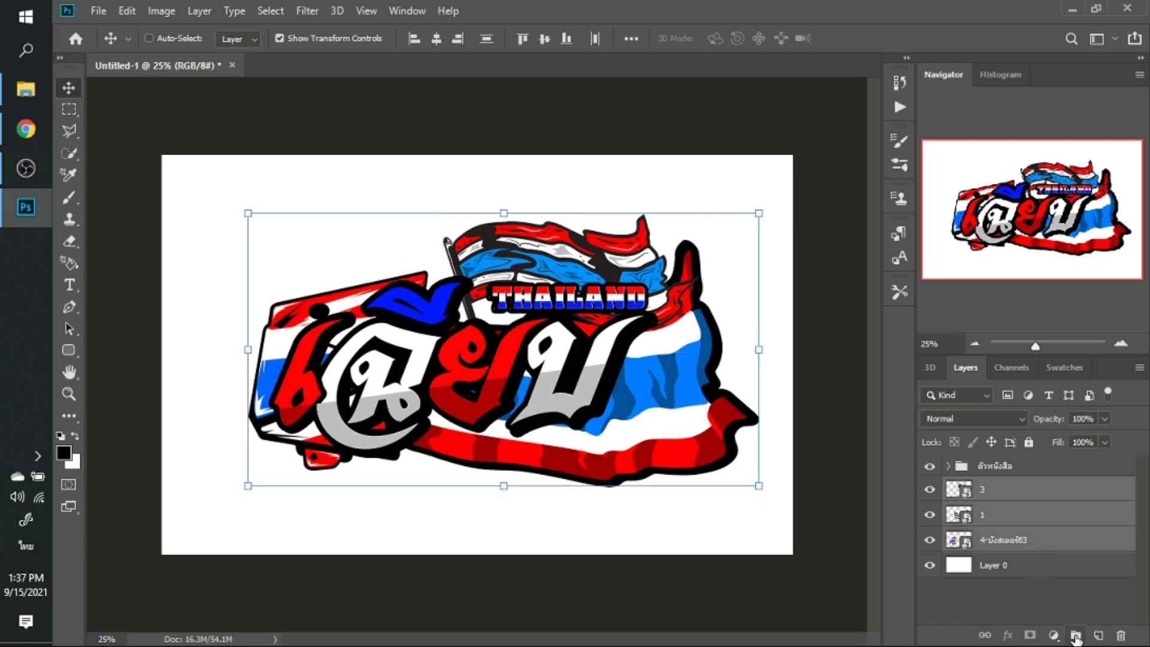
left_click(1075, 636)
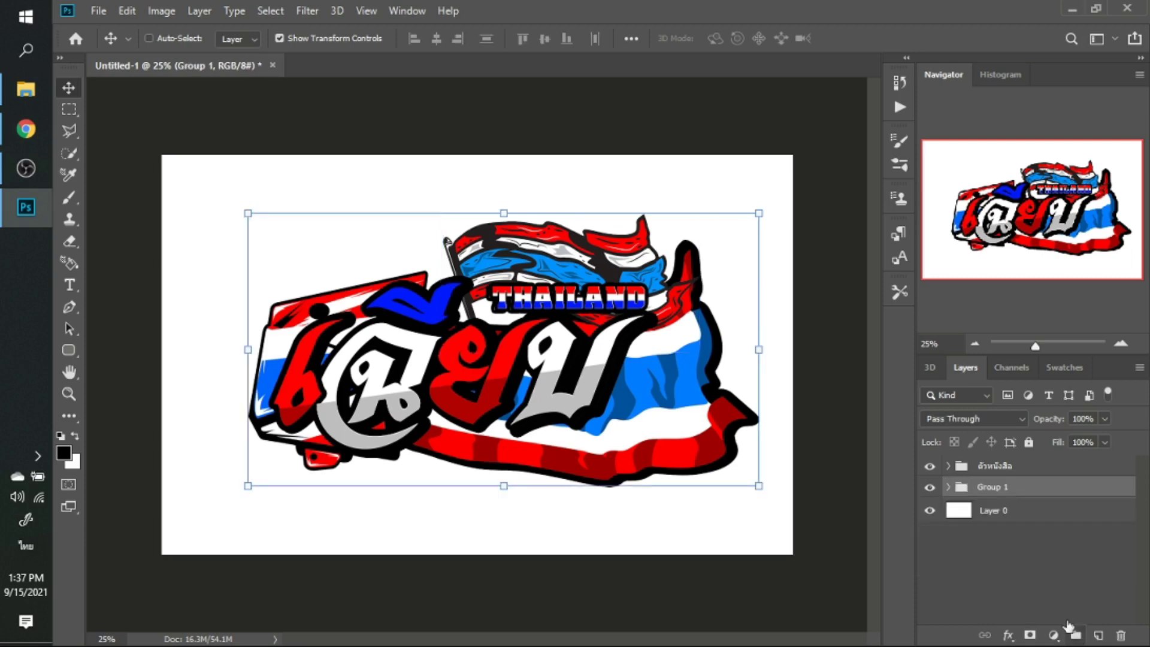
double_click(988, 488)
type("ธ")
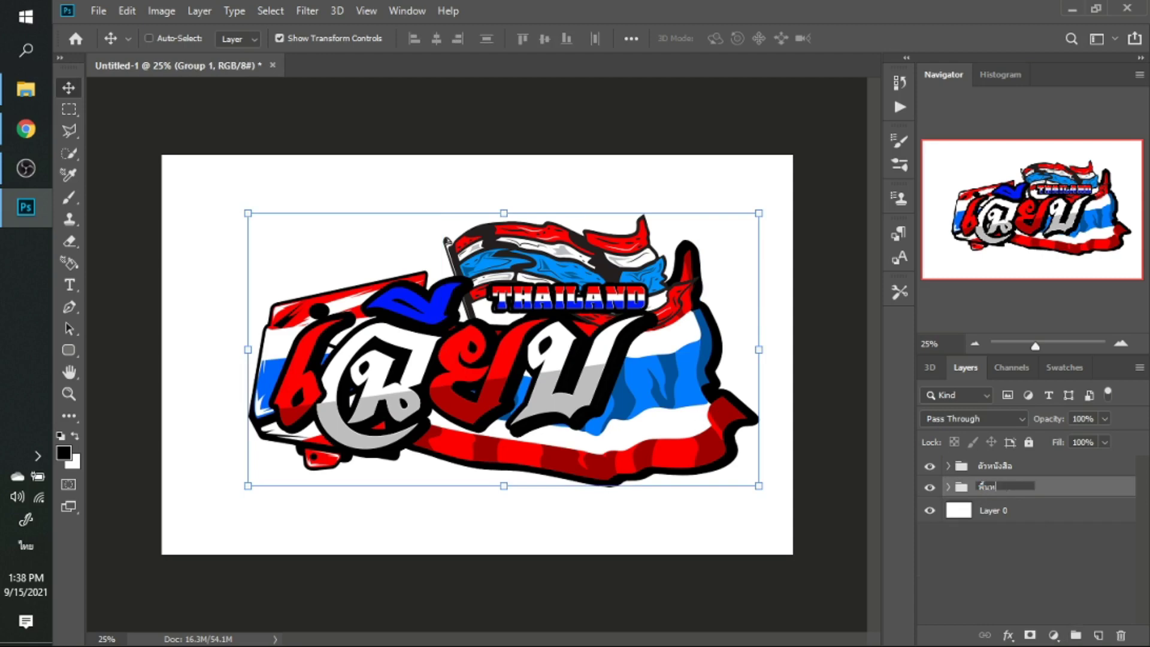
key("Return")
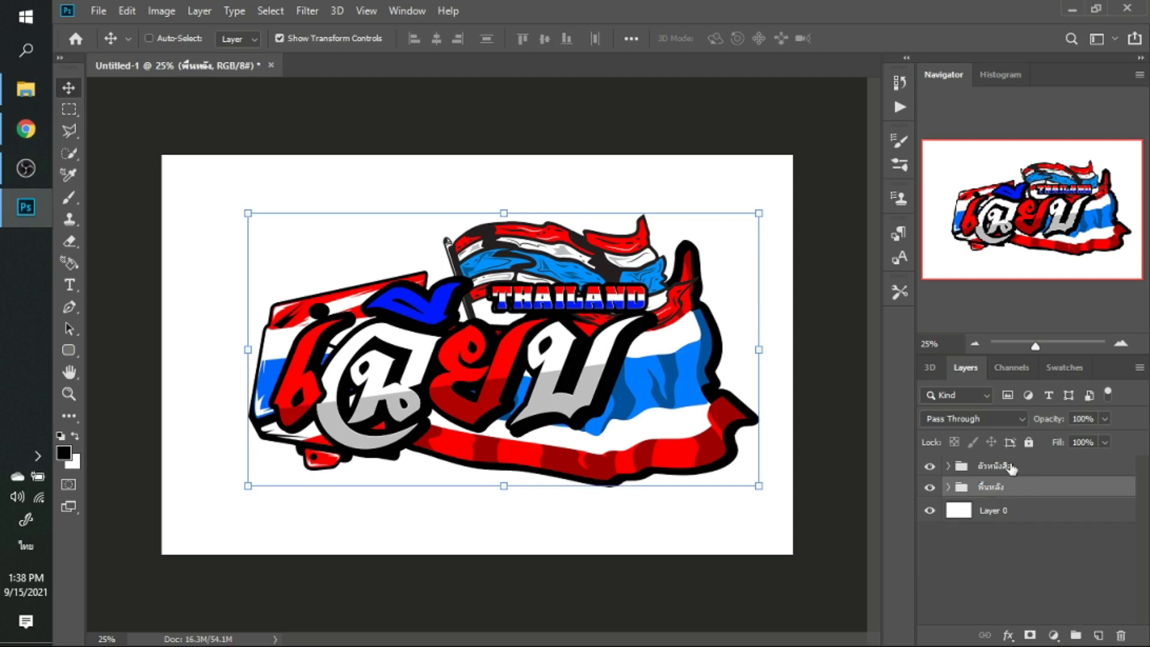
Combine the พื้นหลัง and ตัวหนังสือ groups into Group 1.
left_click(1011, 467, "shift")
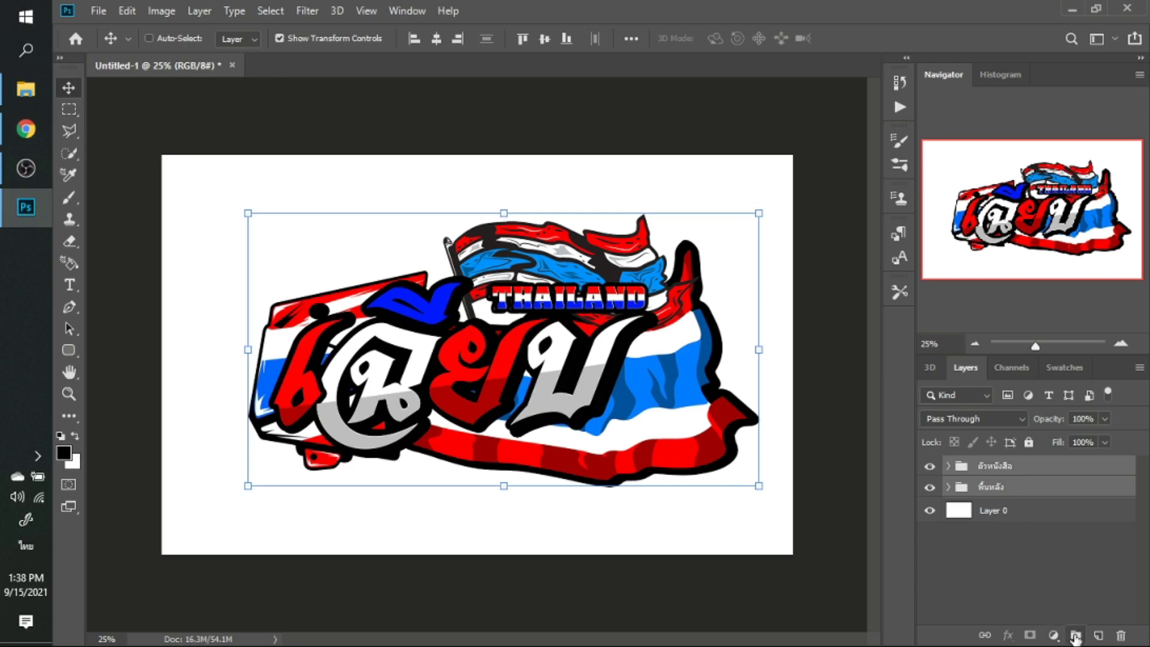
left_click(1076, 635)
left_click(1009, 635)
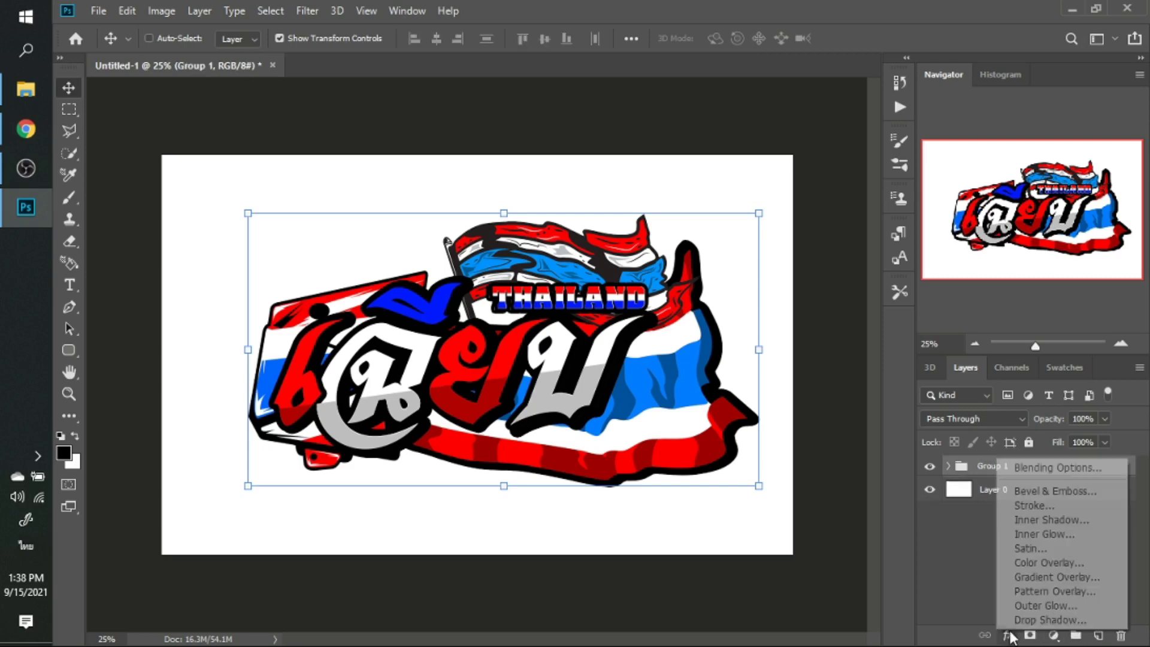
Add a 22 px outside Stroke in cyan #01f8f5 to Group 1.
left_click(1038, 507)
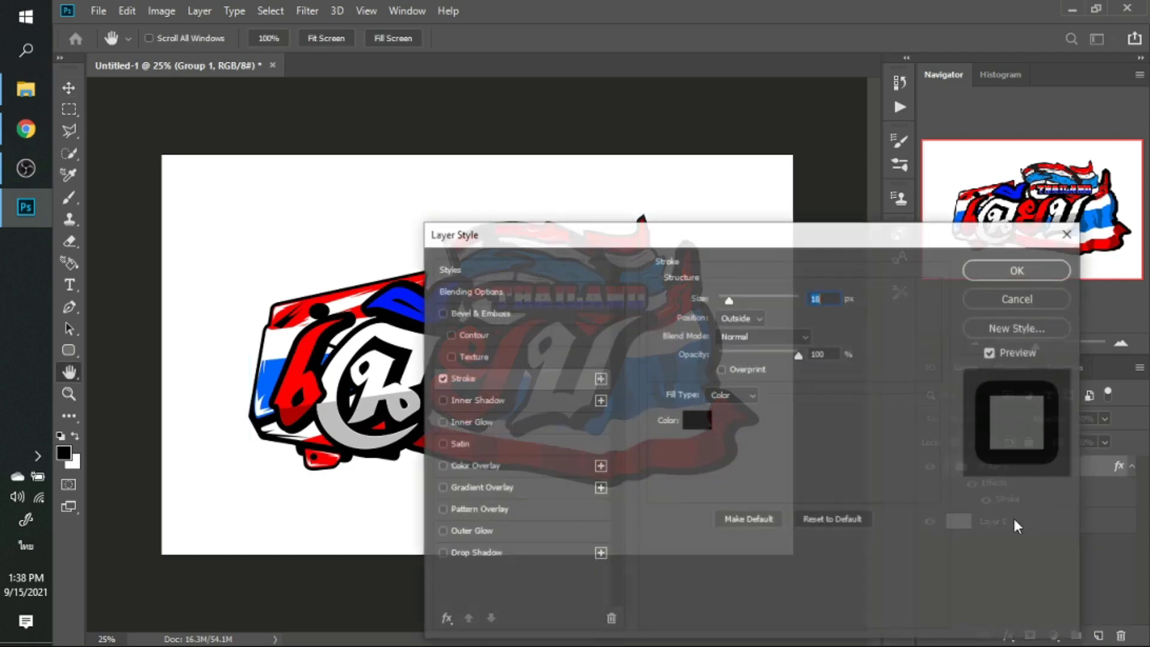
left_click_drag(759, 241, 801, 309)
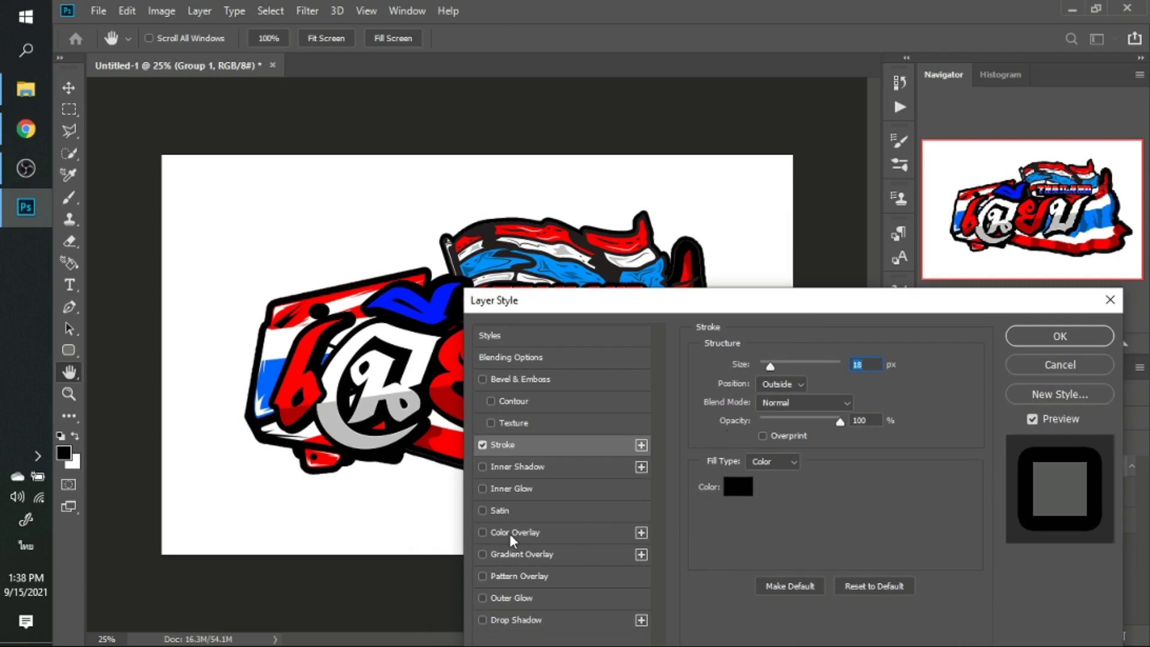
left_click(488, 449)
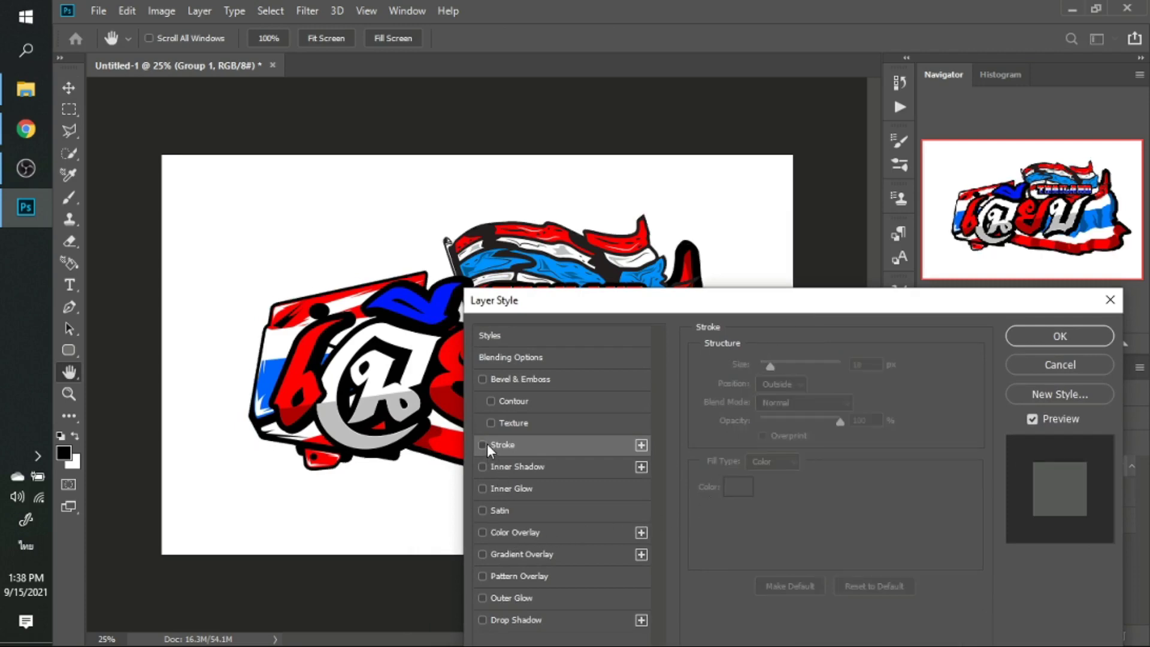
left_click(488, 449)
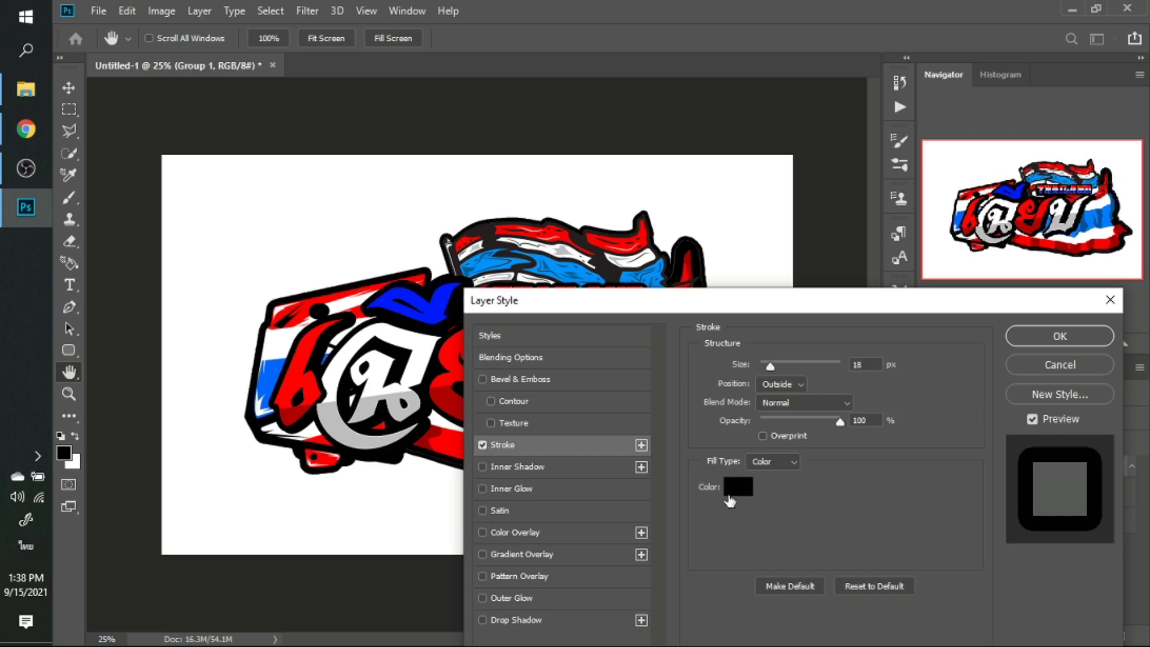
left_click(732, 487)
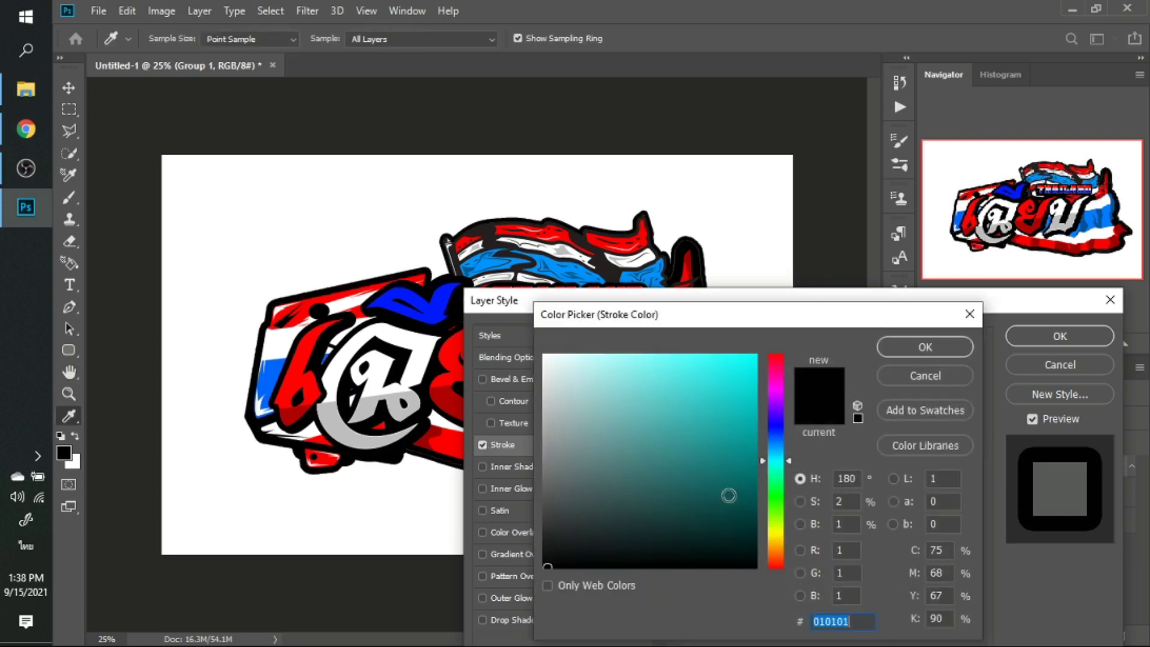
left_click(779, 493)
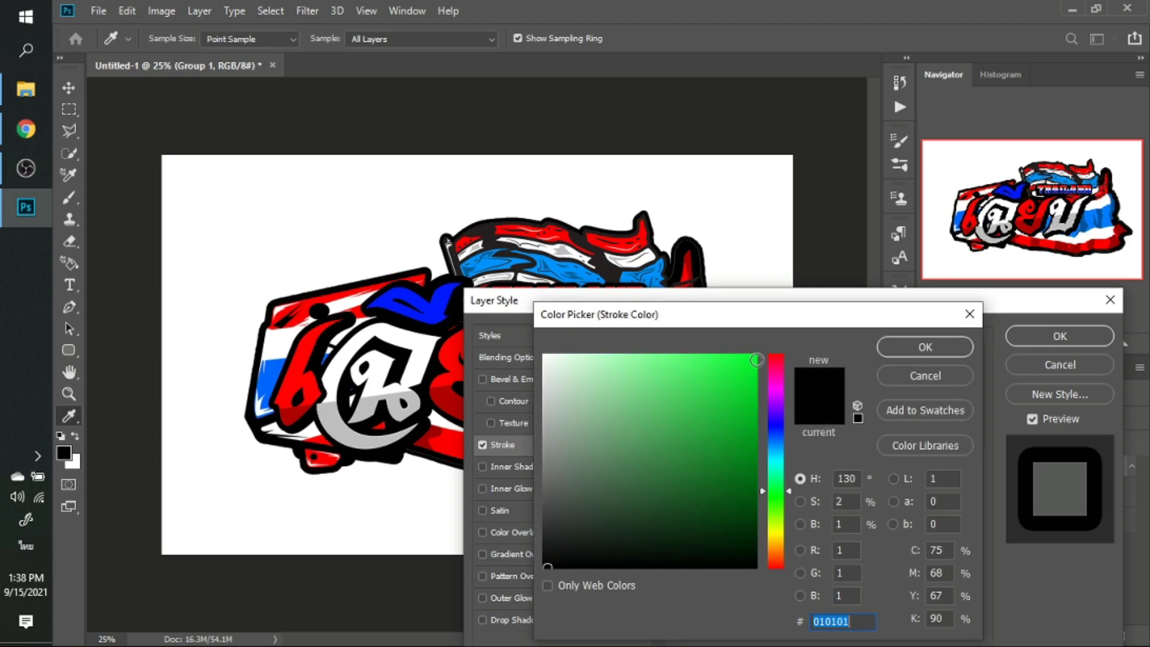
left_click(757, 360)
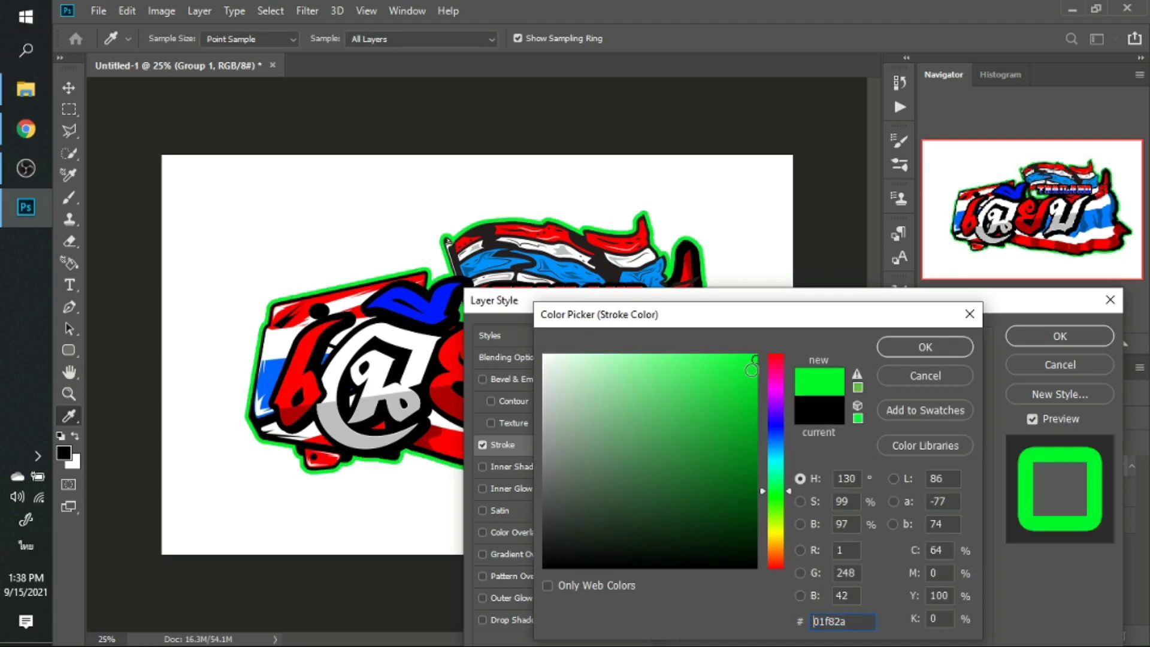
left_click(773, 423)
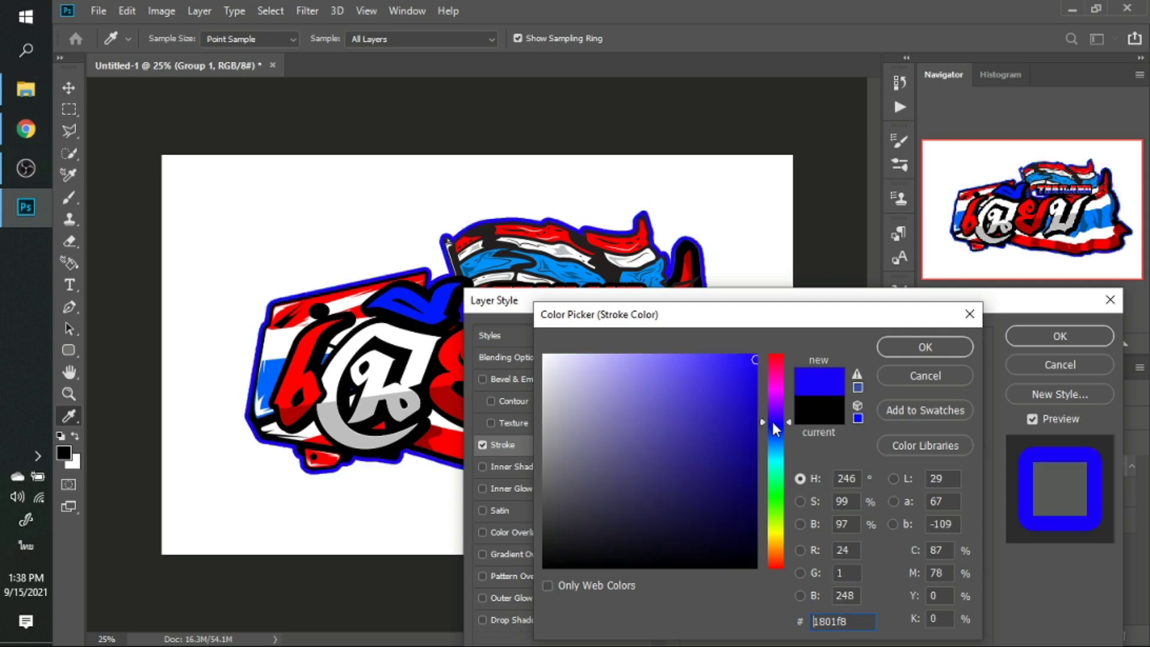
left_click(772, 461)
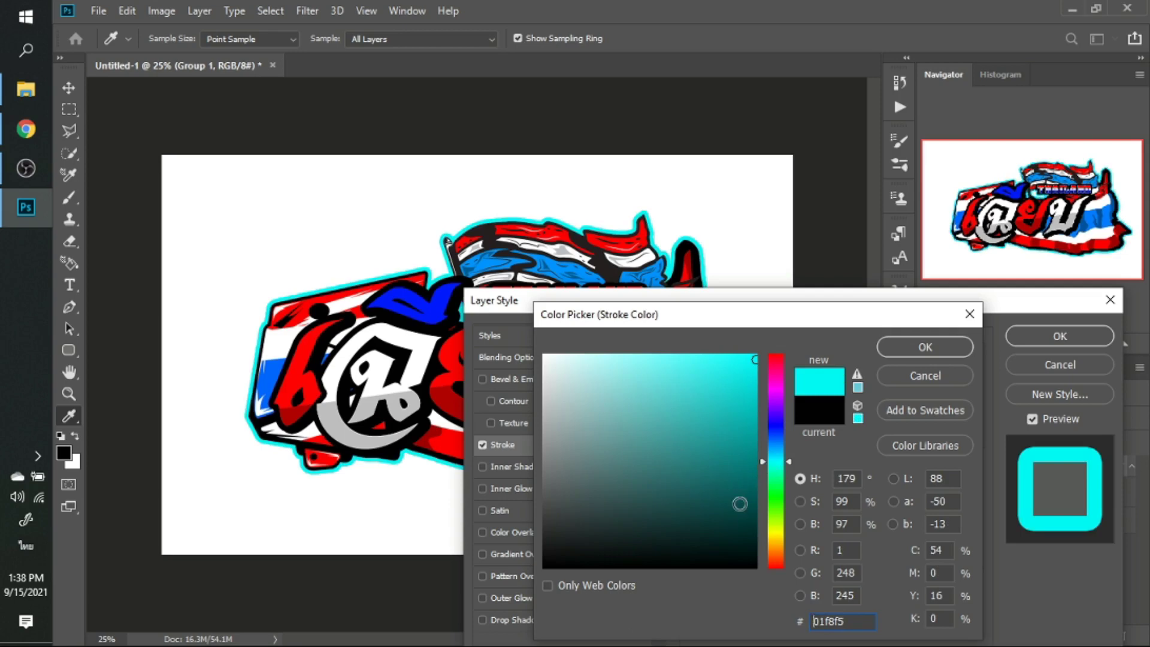
key("Return")
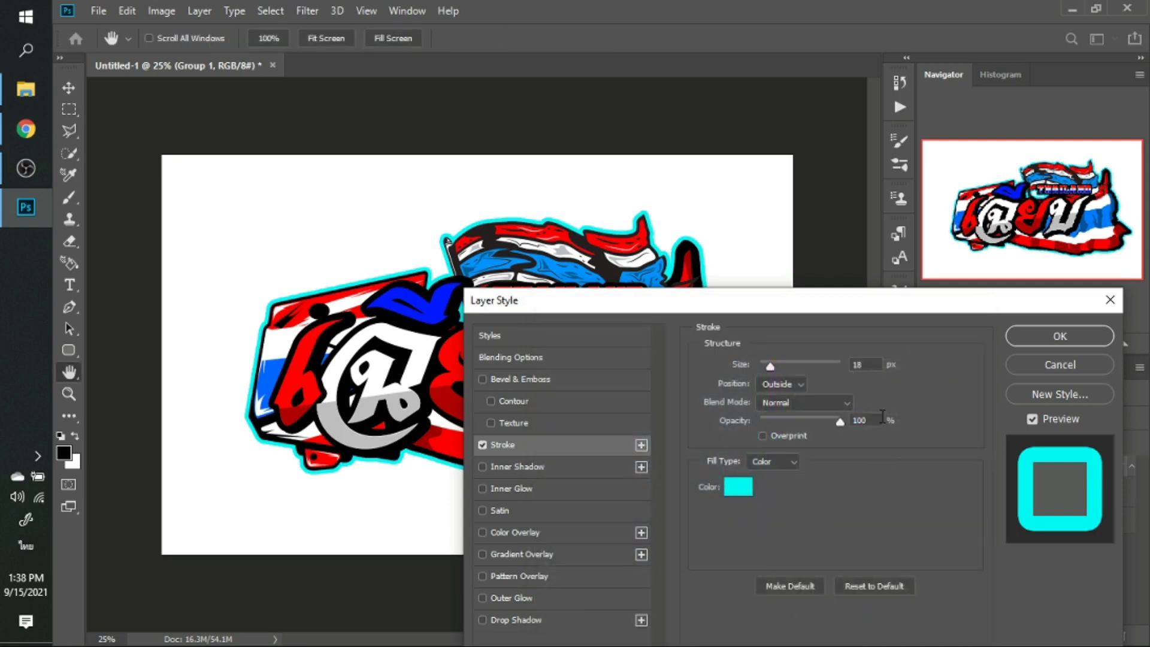
key("Up")
key("Up")
key("Up")
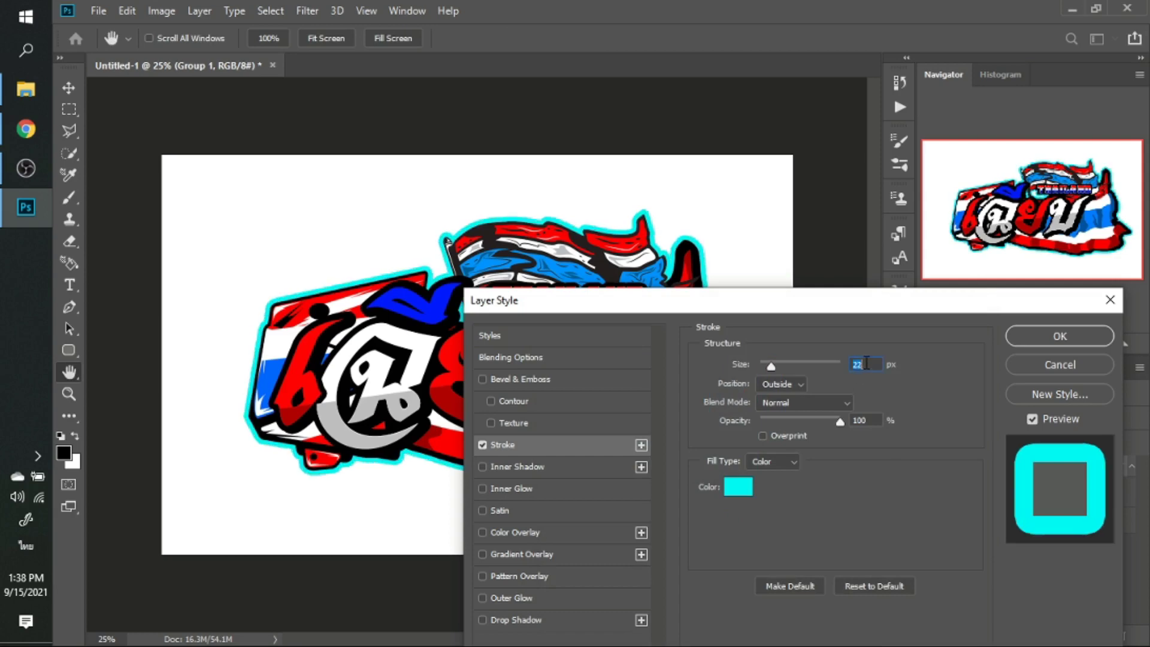
key("Return")
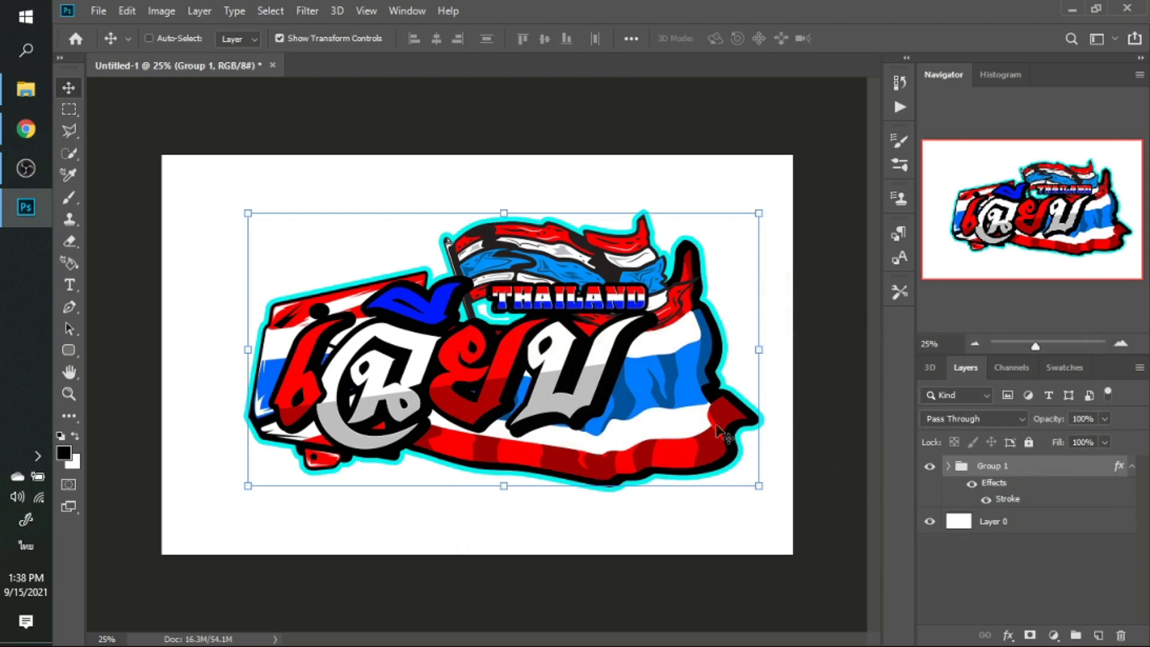
Nudge the outlined logo slightly left and down, then bring up Save As.
left_click_drag(488, 383, 473, 389)
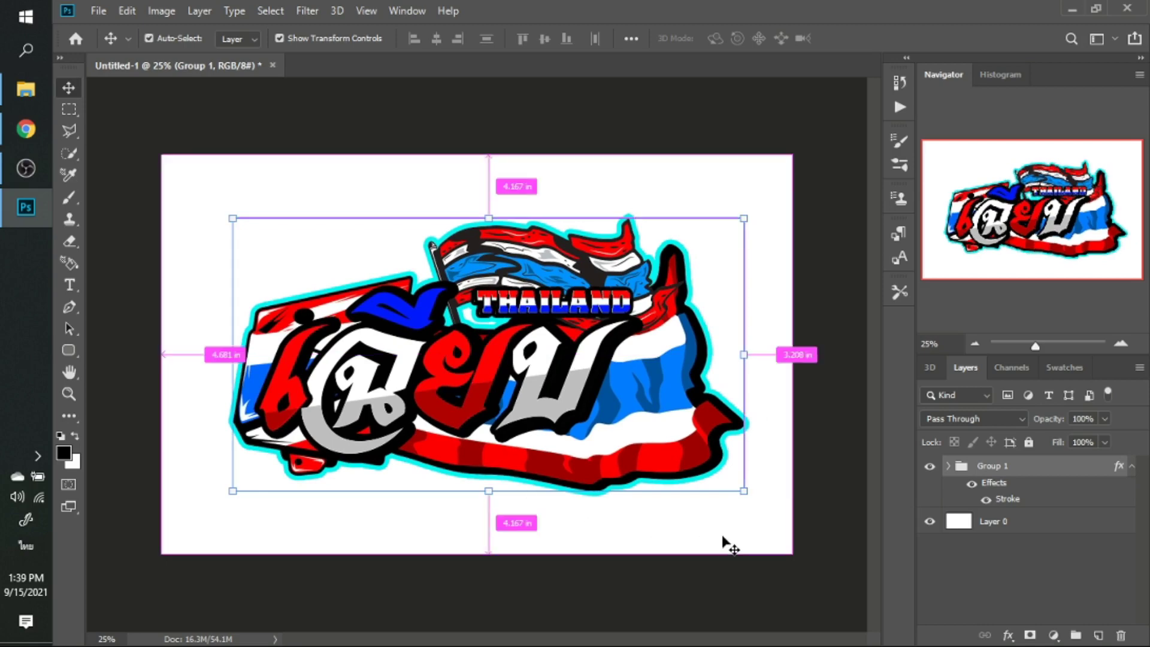
key("ctrl+shift+s")
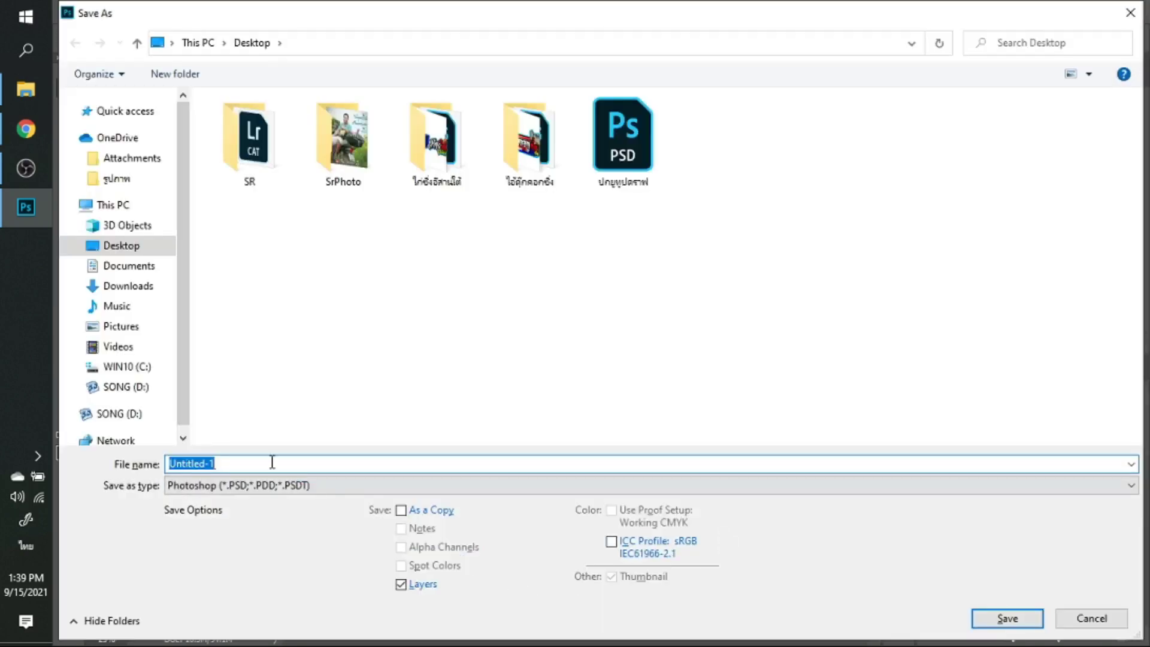
Save the logo to the Desktop as JPEG file เฉียบ at Quality 12 (Maximum).
left_click(279, 483)
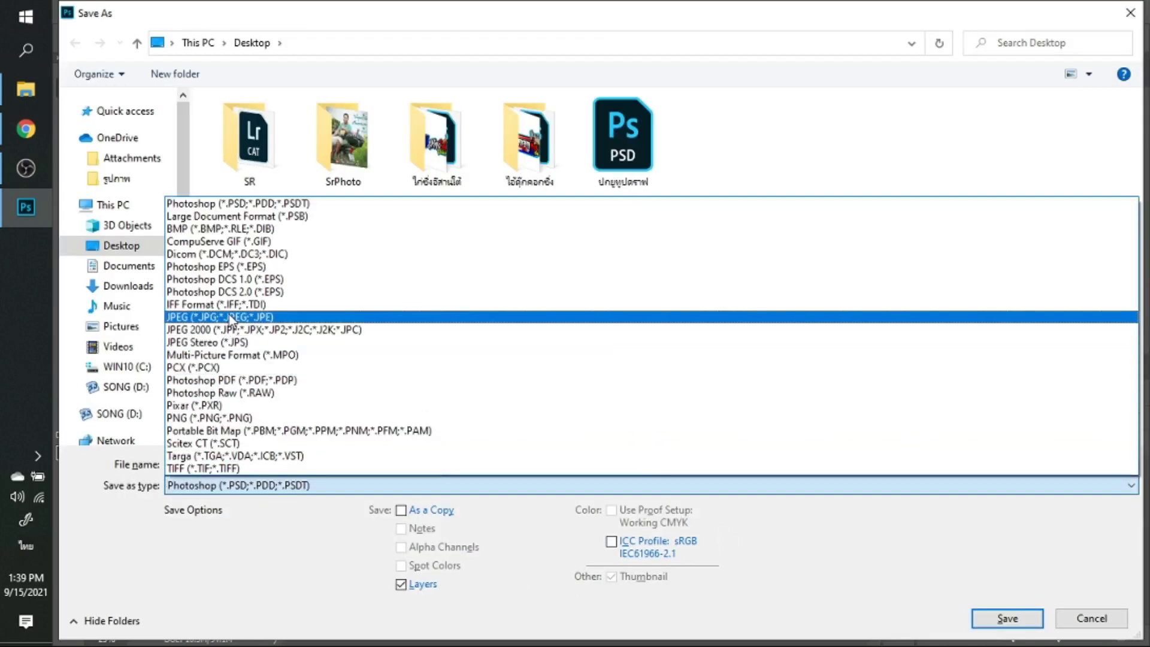
left_click(229, 317)
left_click(285, 462)
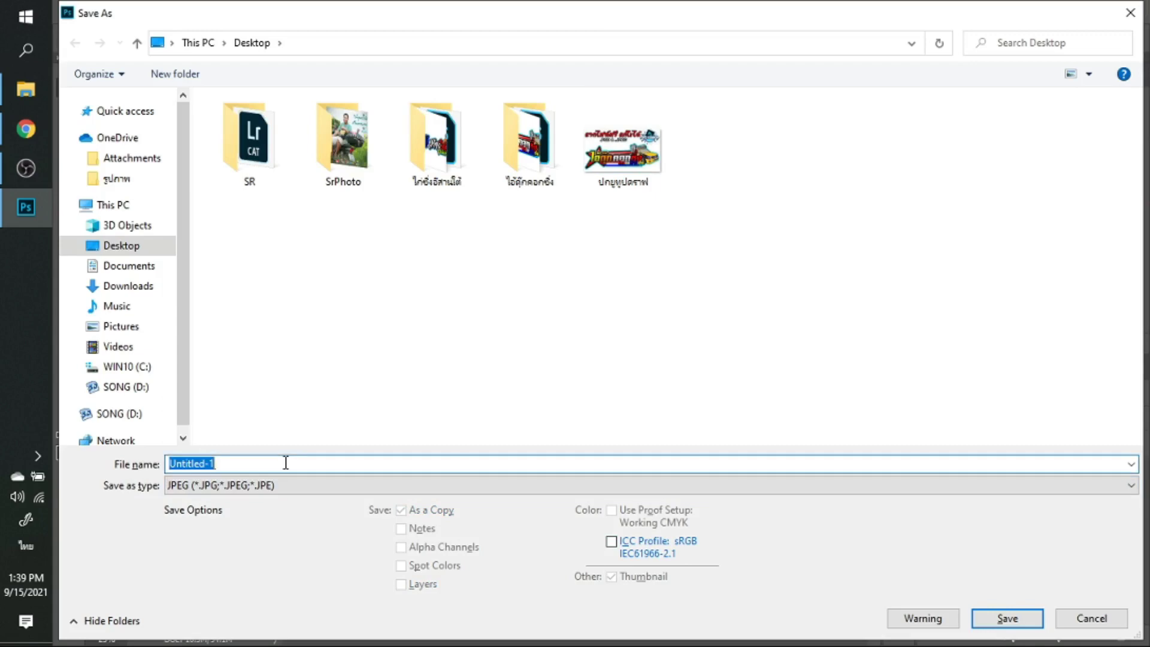
key("BackSpace")
type("สียบ")
key("Return")
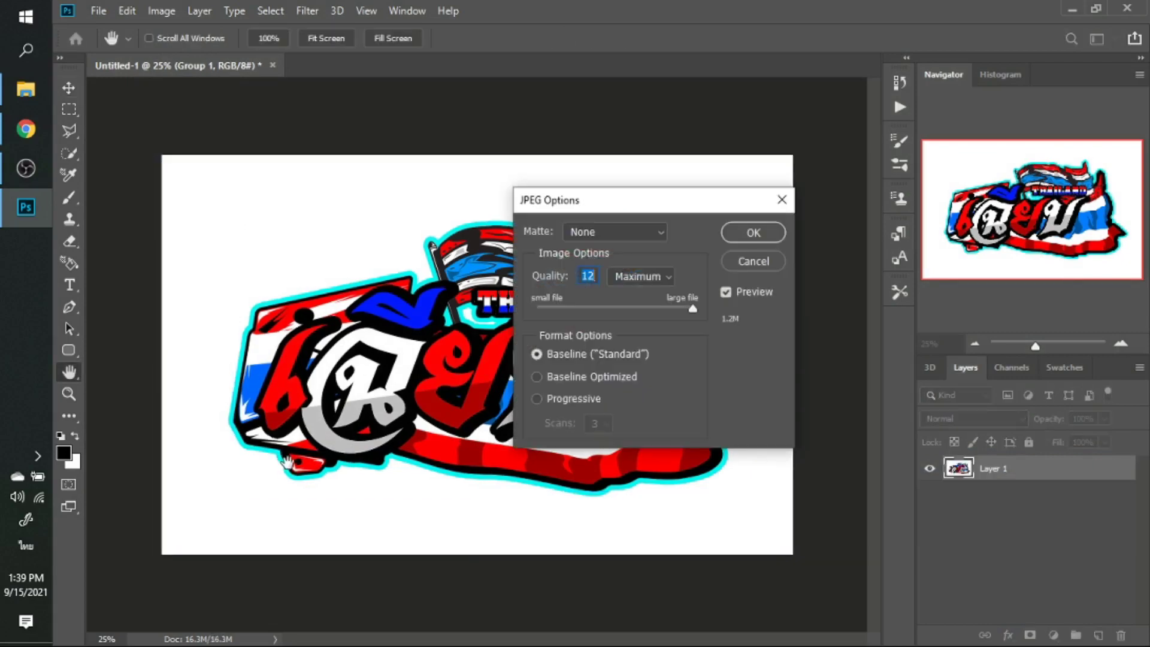
key("Return")
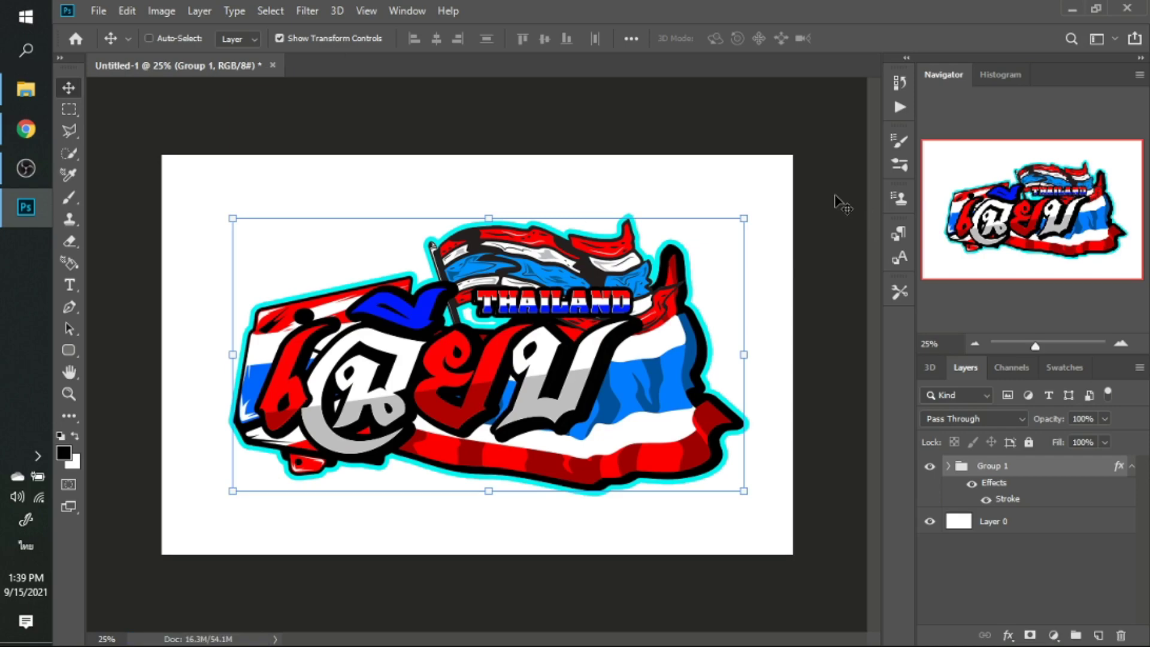
Minimize Photoshop and File Explorer, then open เฉียบ.jpg from the desktop.
left_click(1072, 12)
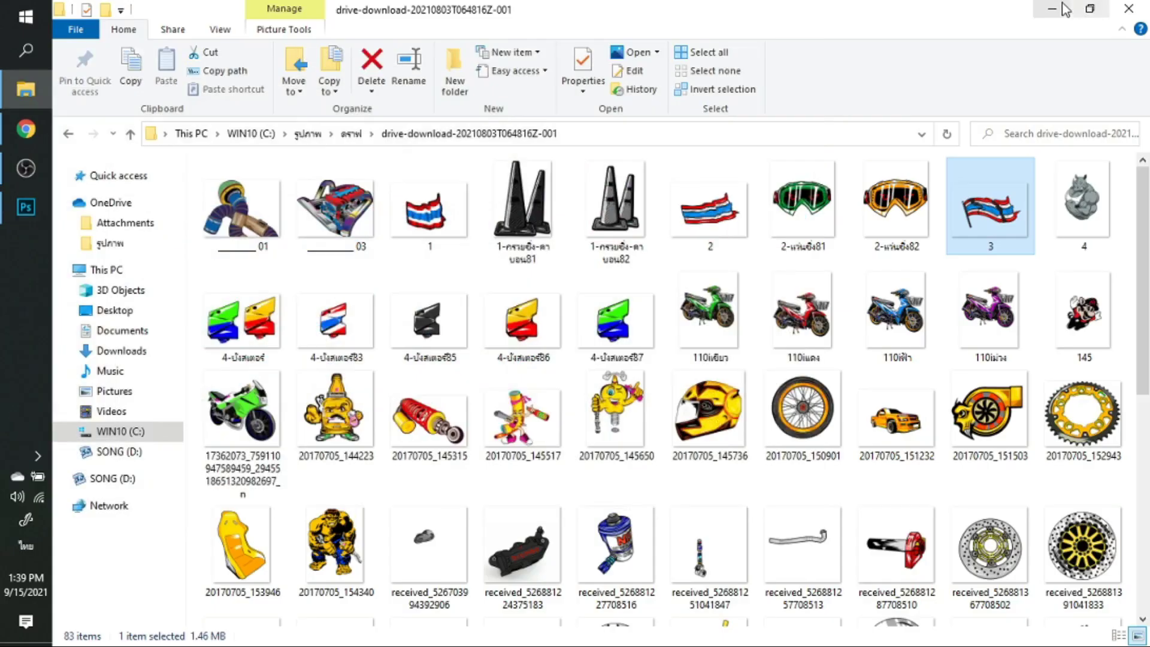
left_click(1052, 9)
double_click(226, 45)
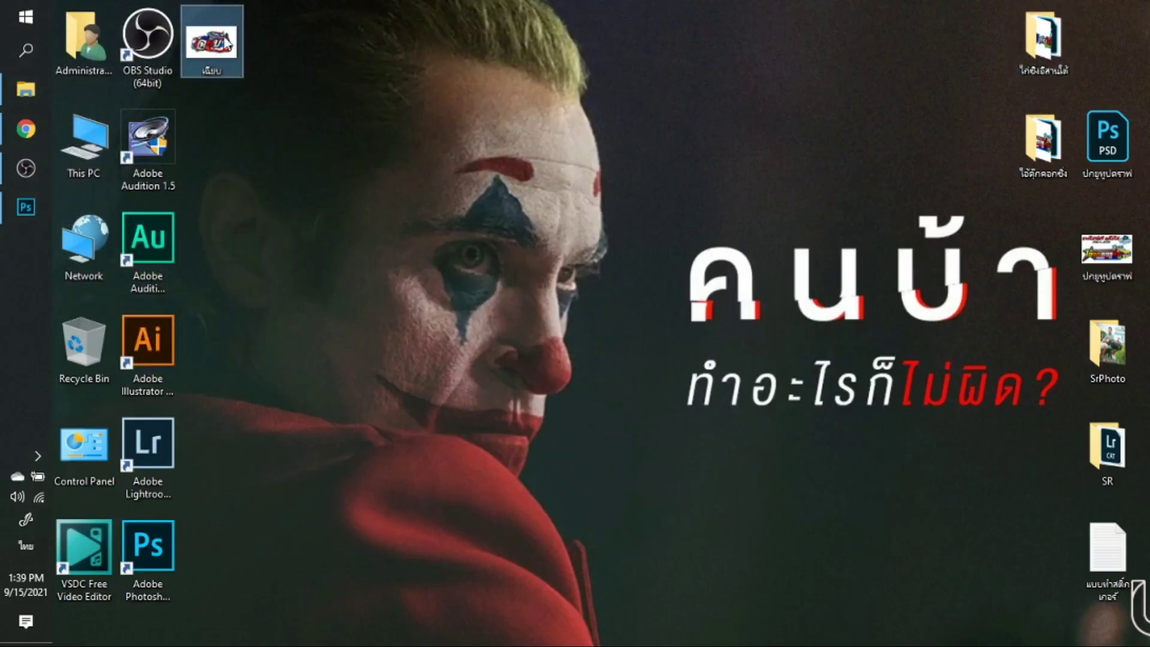